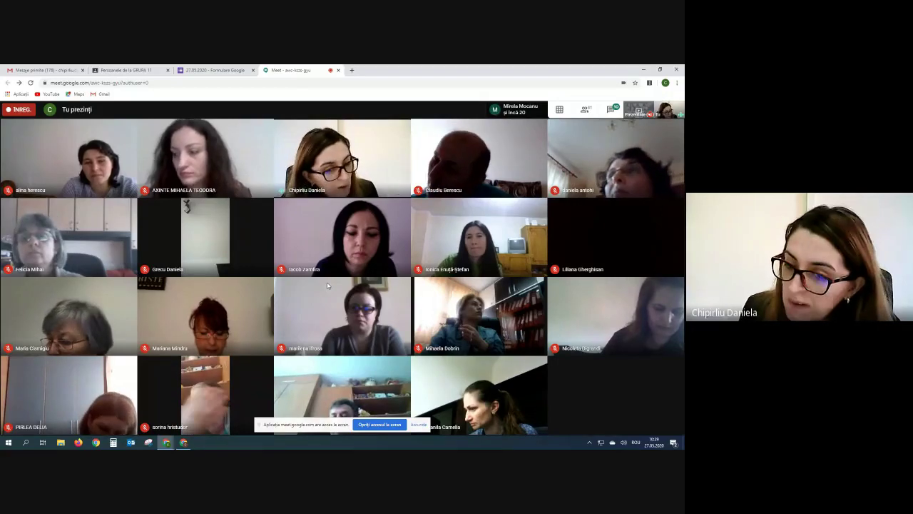
From the Gmail inbox, open Google Classroom via the Google apps grid in a new tab.
{"action": "left_click", "coordinate": [184, 443]}
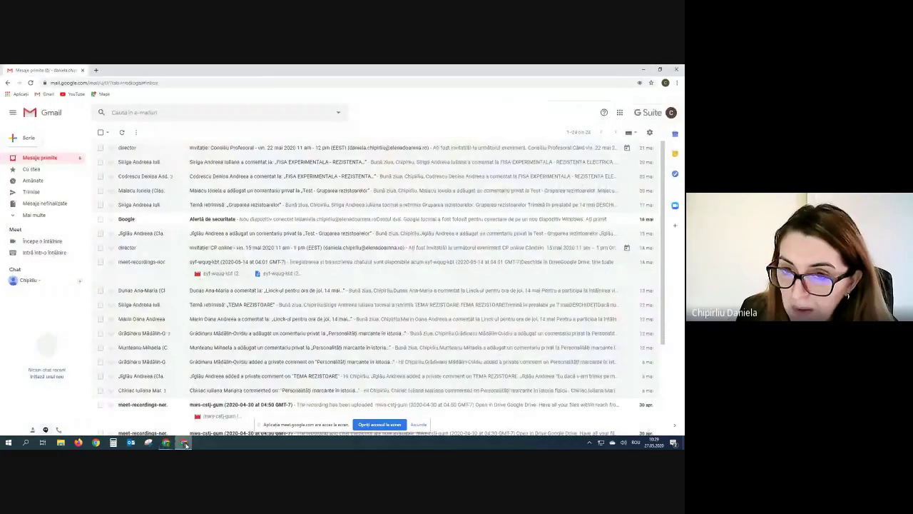
{"action": "left_click", "coordinate": [619, 112]}
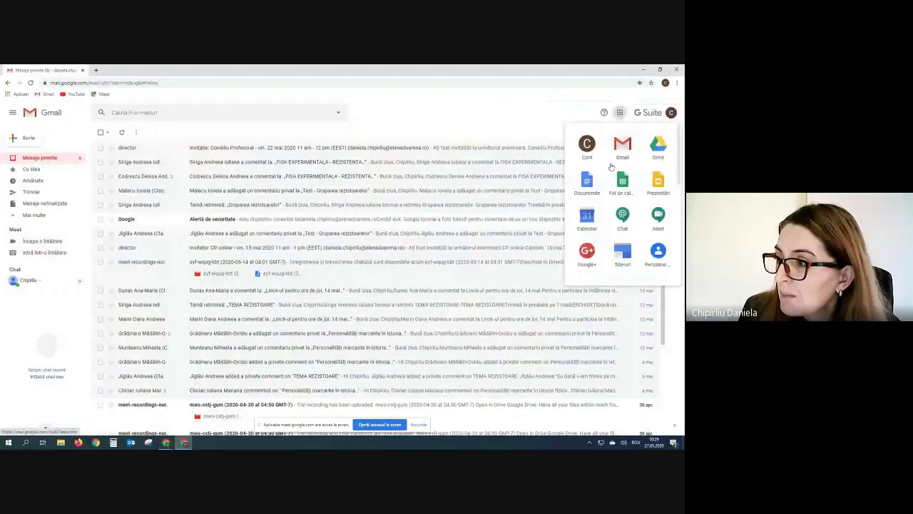
{"action": "scroll", "coordinate": [621, 230], "scroll_direction": "down", "scroll_amount": 3}
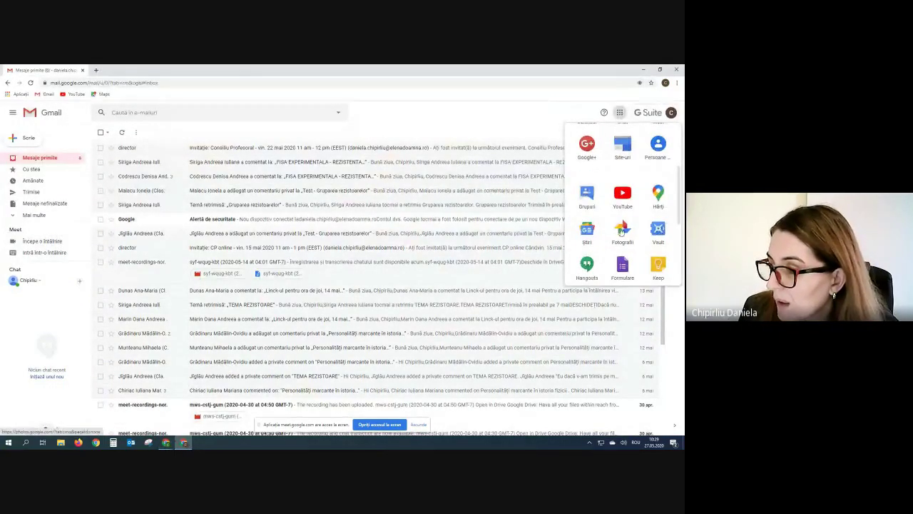
{"action": "scroll", "coordinate": [622, 228], "scroll_direction": "down", "scroll_amount": 5}
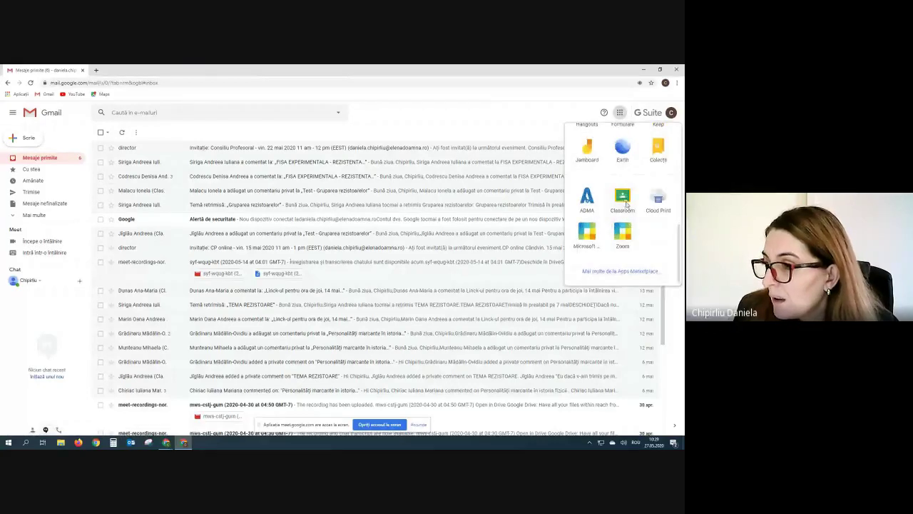
{"action": "left_click", "coordinate": [625, 207]}
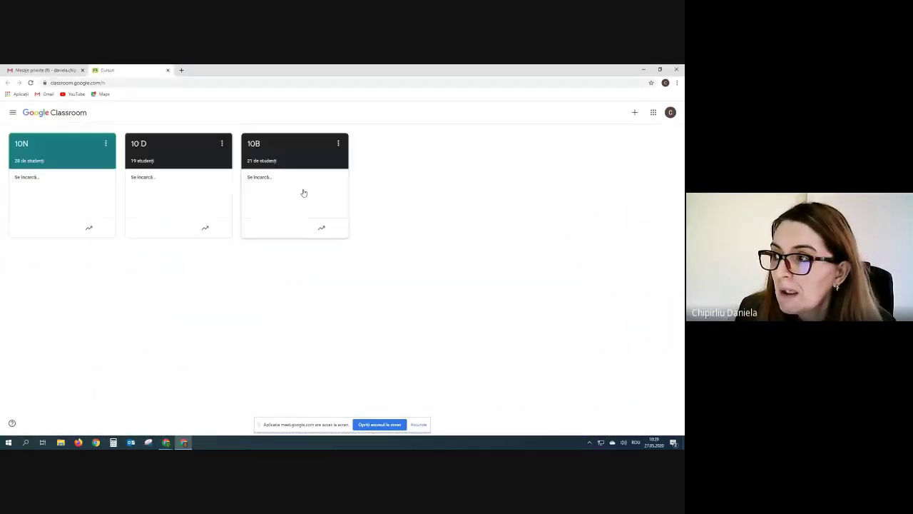
Review the 10N class's teacher and student list on Persoane, then return to the Meet call.
{"action": "left_click", "coordinate": [61, 167]}
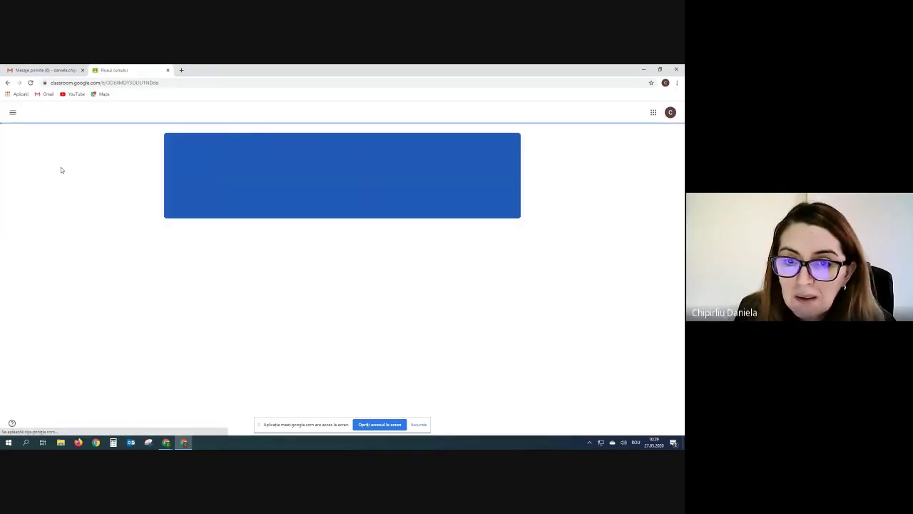
{"action": "left_click", "coordinate": [368, 112]}
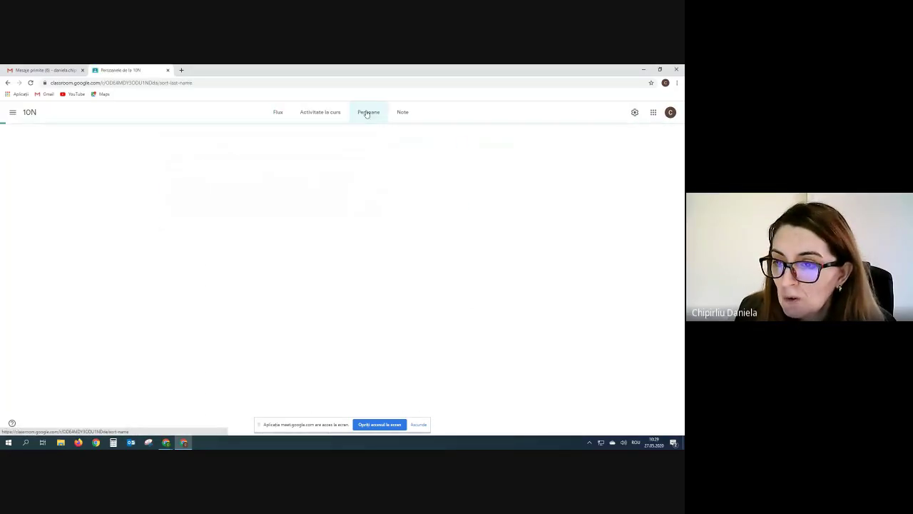
{"action": "scroll", "coordinate": [542, 317], "scroll_direction": "down", "scroll_amount": 10}
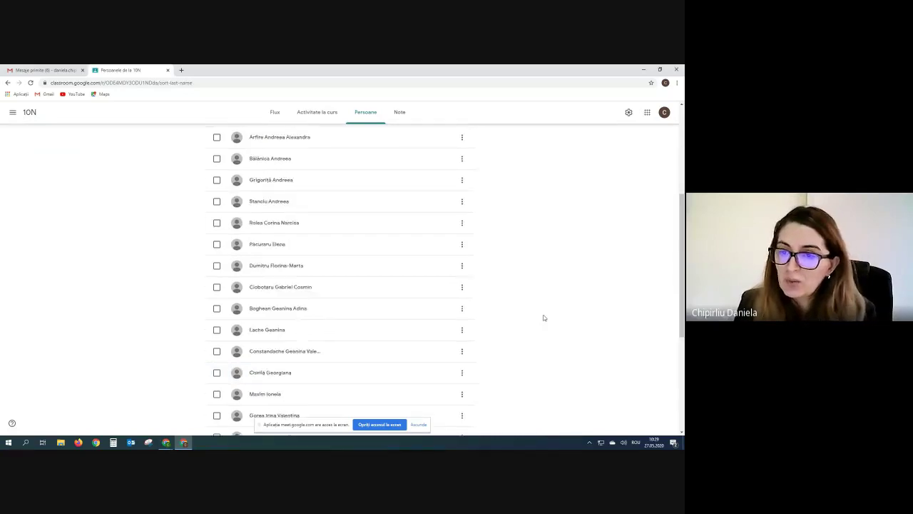
{"action": "scroll", "coordinate": [543, 318], "scroll_direction": "up", "scroll_amount": 10}
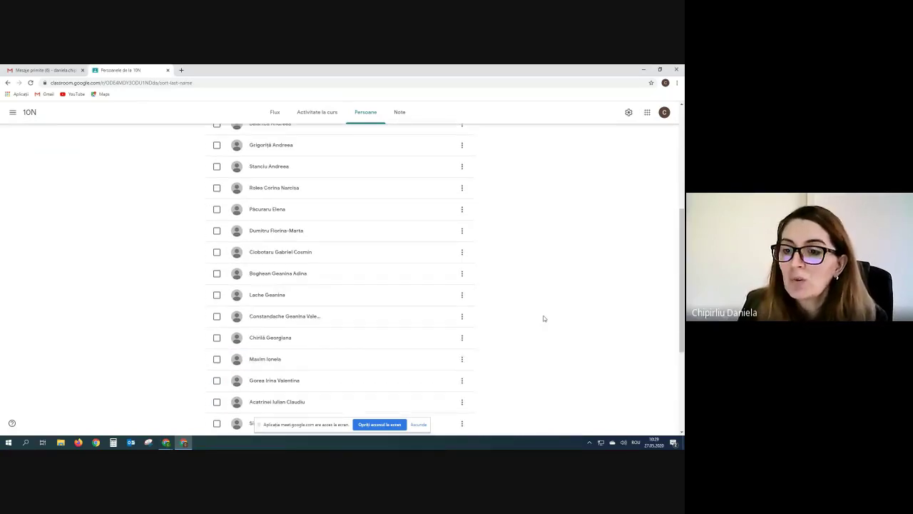
{"action": "scroll", "coordinate": [544, 318], "scroll_direction": "down", "scroll_amount": 10}
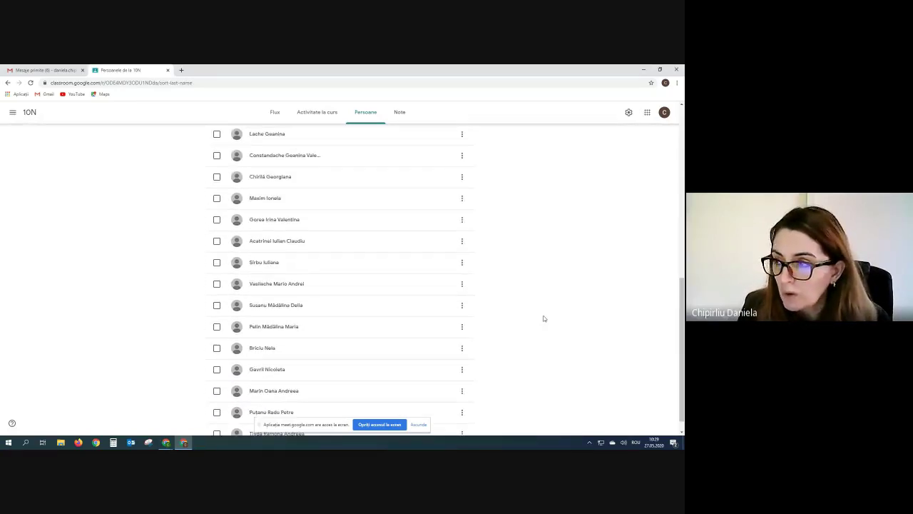
{"action": "scroll", "coordinate": [543, 318], "scroll_direction": "up", "scroll_amount": 10}
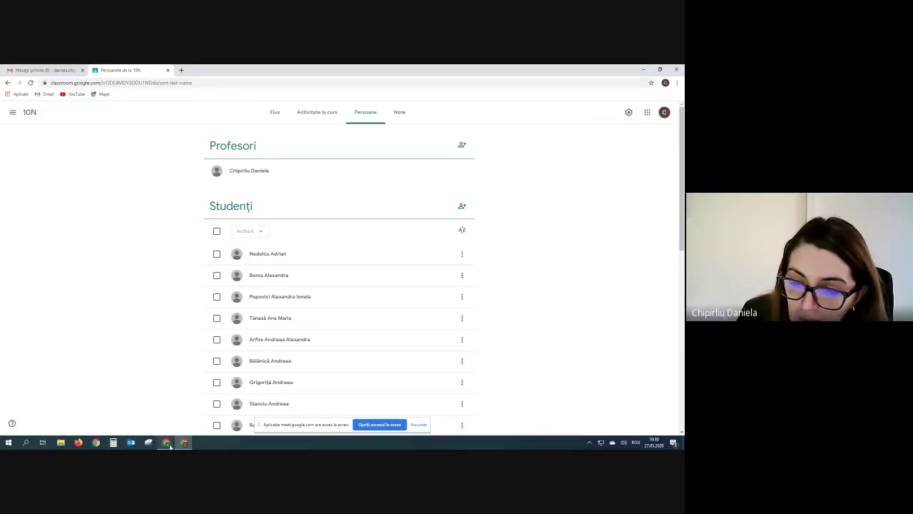
{"action": "mouse_move", "coordinate": [169, 446]}
{"action": "left_click", "coordinate": [129, 414]}
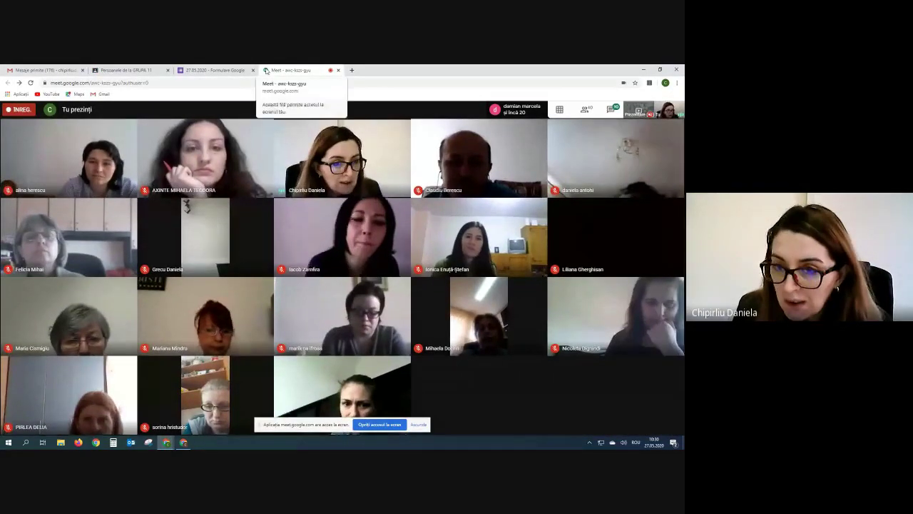
Open the GRUPA 11 people page and start inviting students beside Studenți.
{"action": "left_click", "coordinate": [141, 72]}
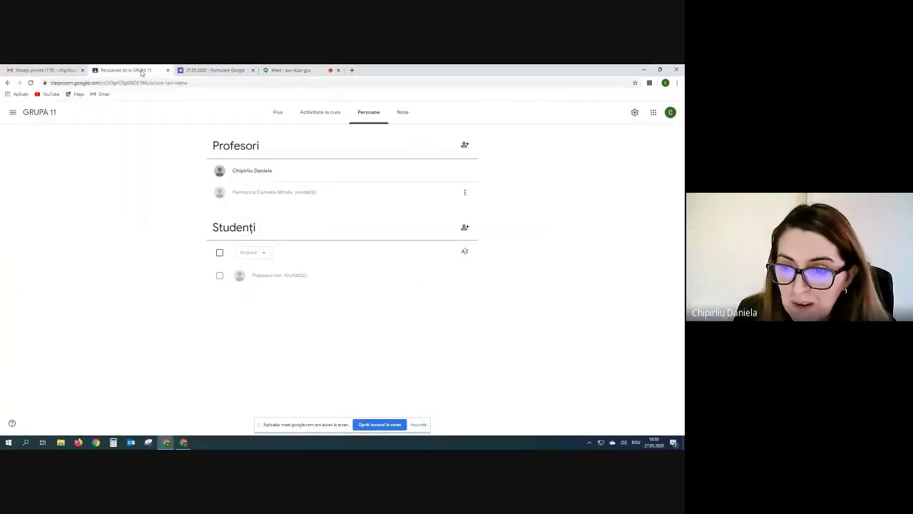
{"action": "left_click", "coordinate": [465, 229]}
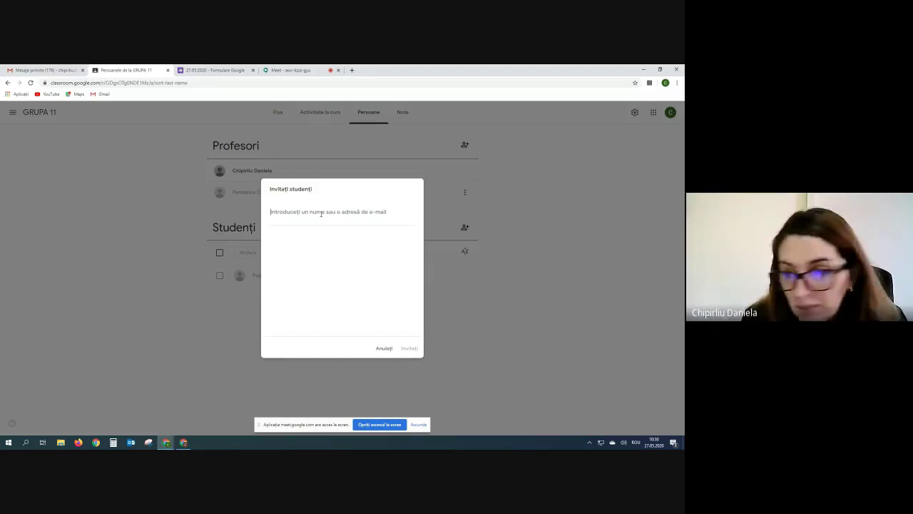
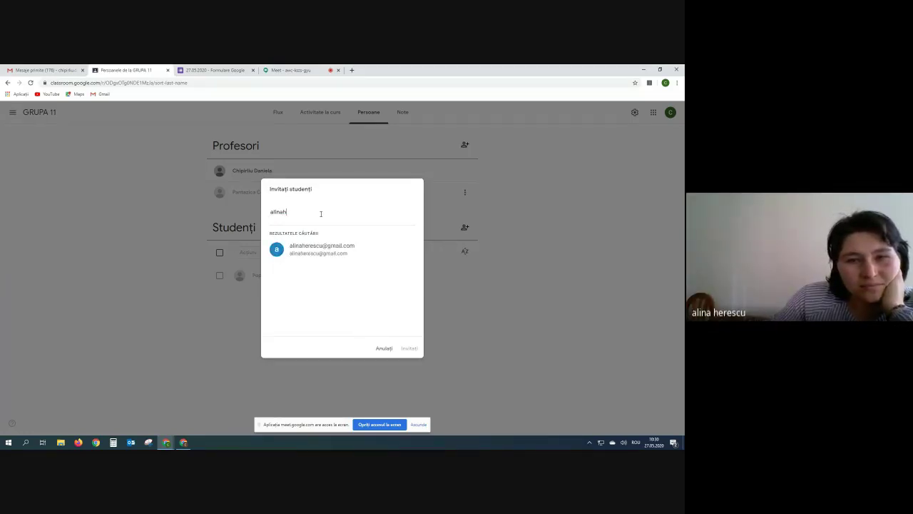
Try inviting a student by their Gmail address, dismiss the domain error, and cancel the invite.
{"action": "left_click", "coordinate": [325, 251]}
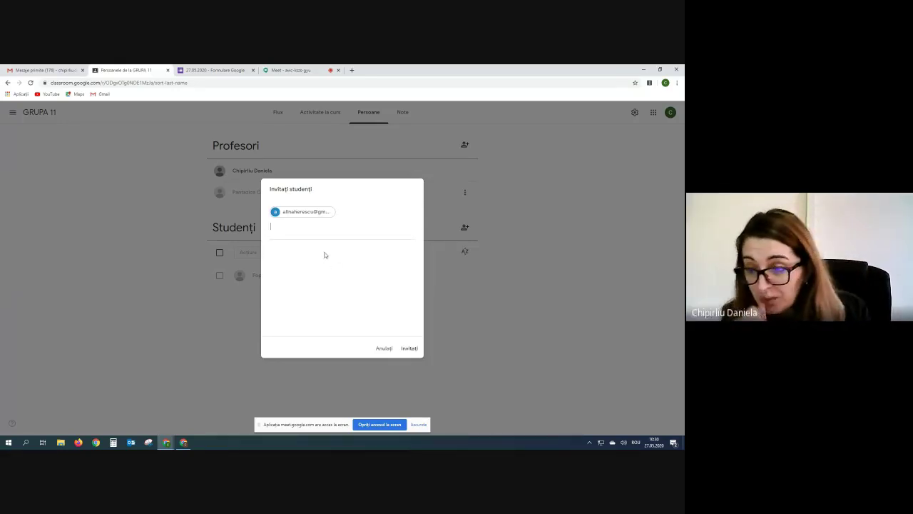
{"action": "left_click", "coordinate": [411, 350]}
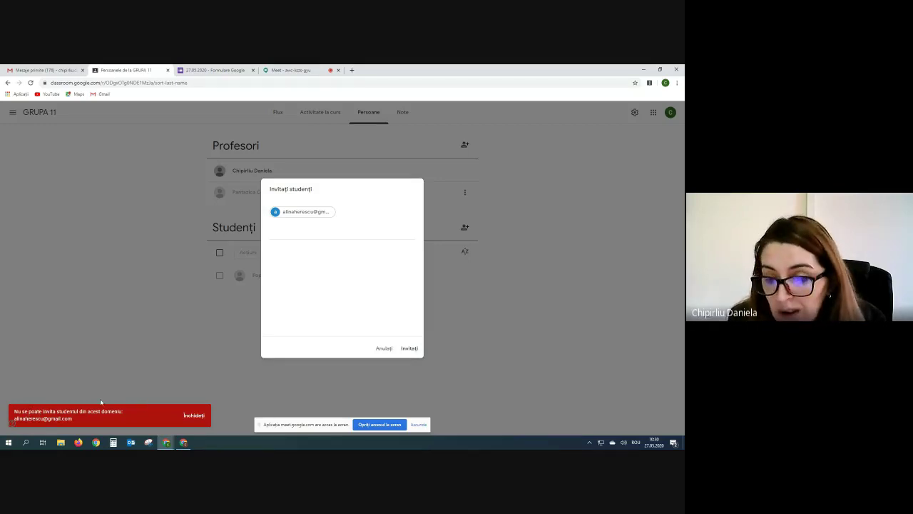
{"action": "left_click", "coordinate": [194, 415]}
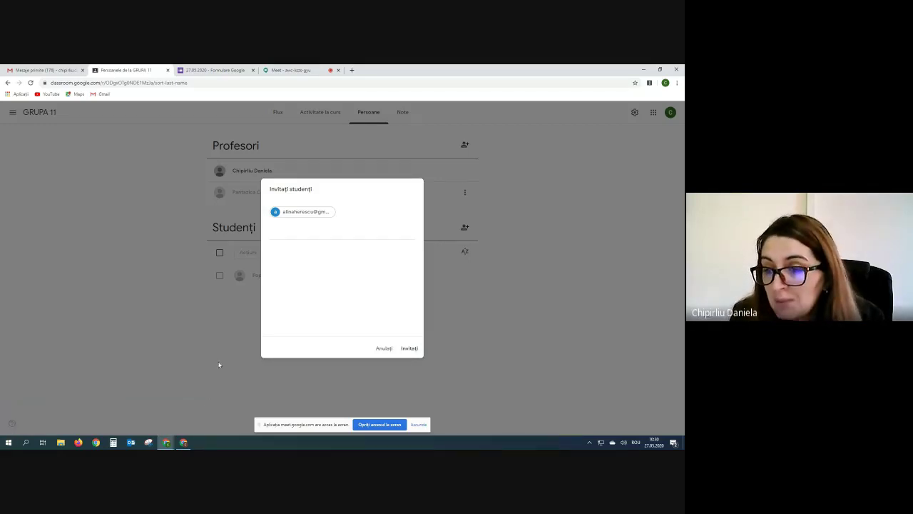
{"action": "left_click", "coordinate": [390, 350]}
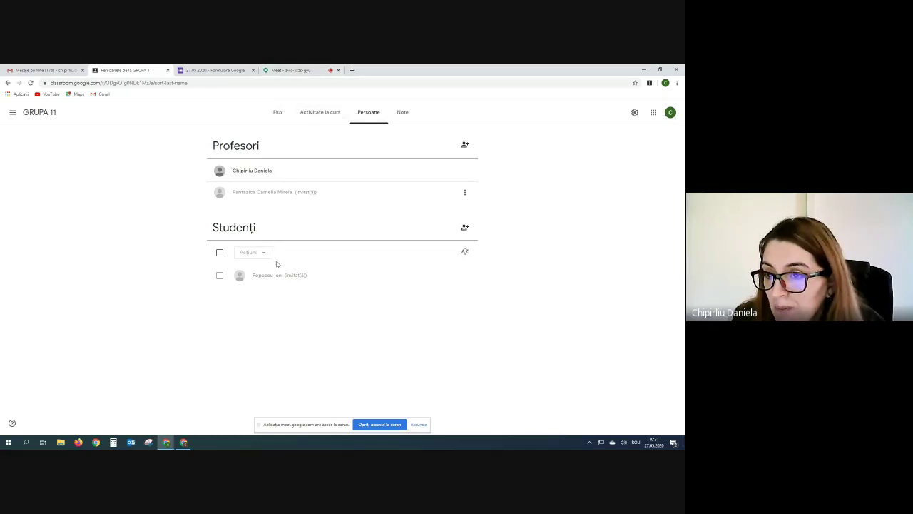
{"action": "left_click", "coordinate": [216, 71]}
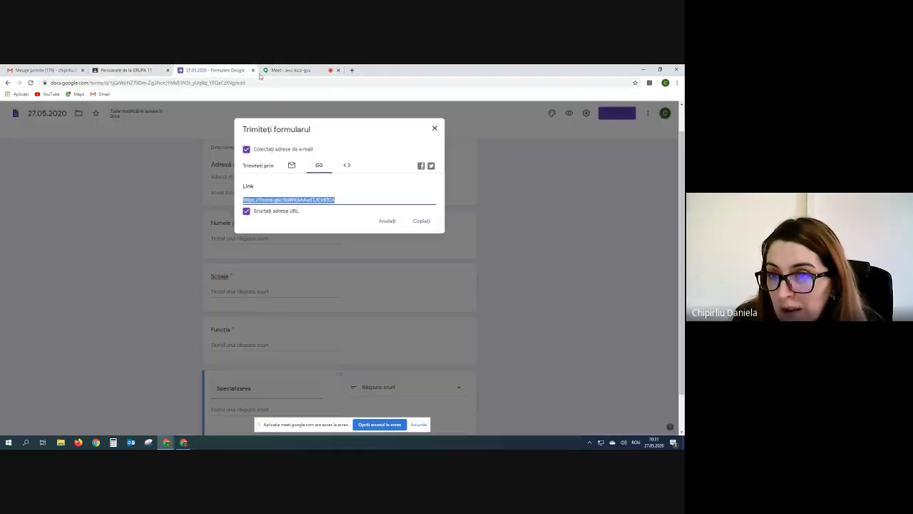
{"action": "left_click", "coordinate": [140, 72]}
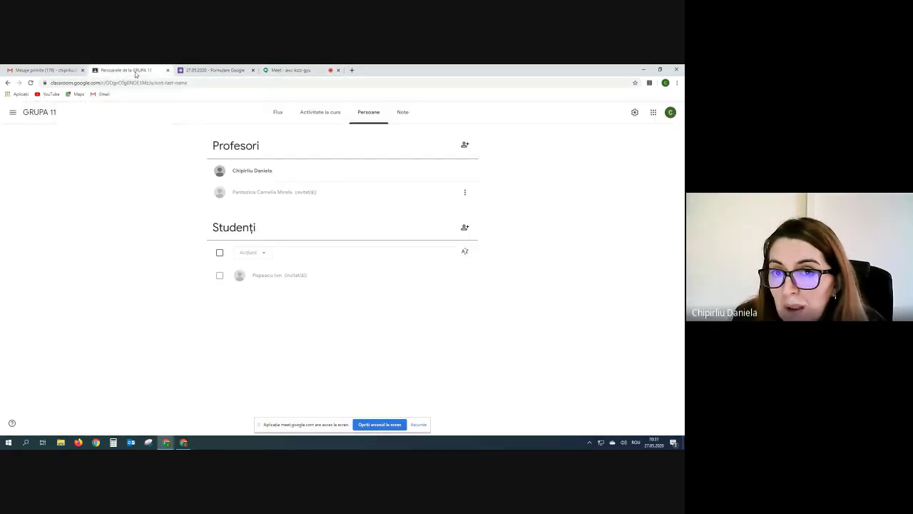
{"action": "left_click", "coordinate": [291, 70]}
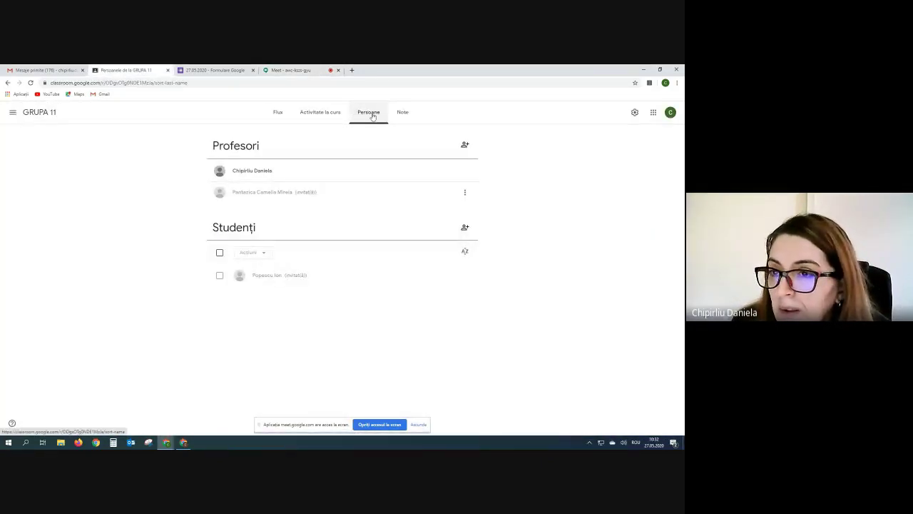
Go to GRUPA 11's Activitate la curs page and open the Creați list of post types.
{"action": "left_click", "coordinate": [276, 113]}
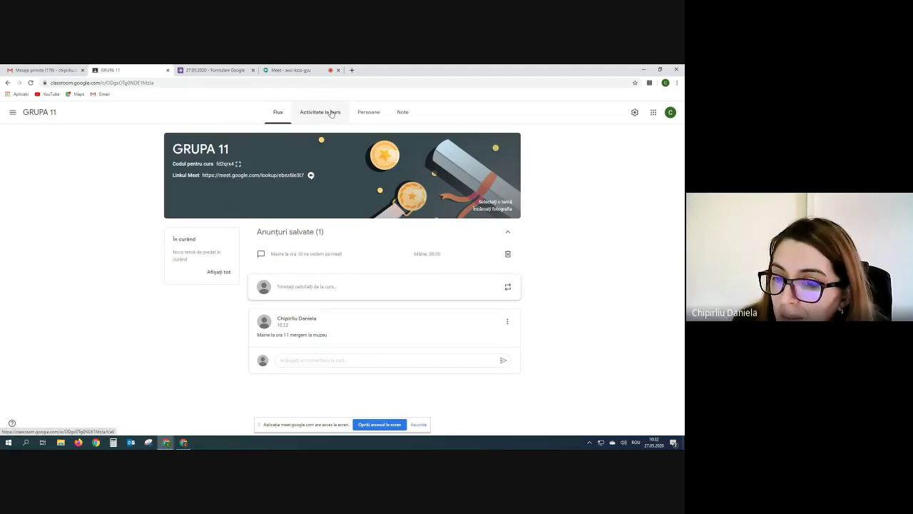
{"action": "left_click", "coordinate": [331, 114]}
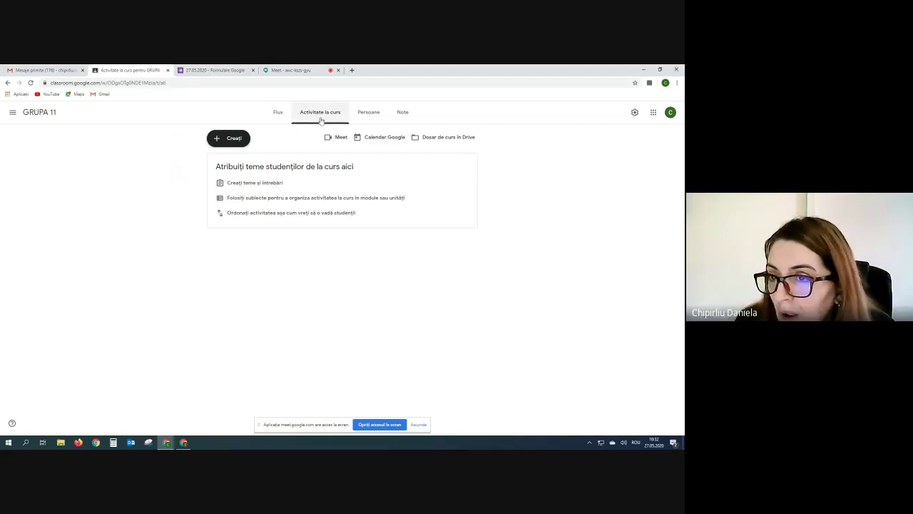
{"action": "left_click", "coordinate": [217, 141]}
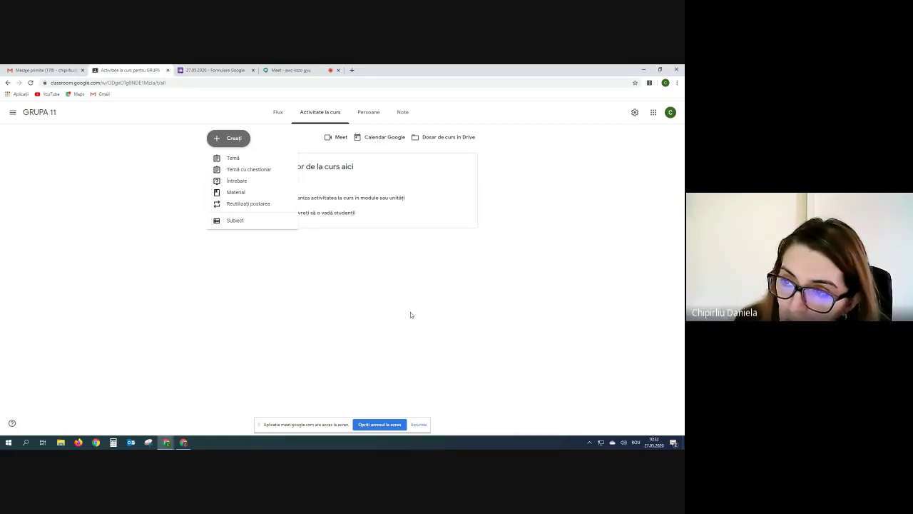
Create a question post reading 'Cum va simtiti astazi?'.
{"action": "left_click", "coordinate": [229, 182]}
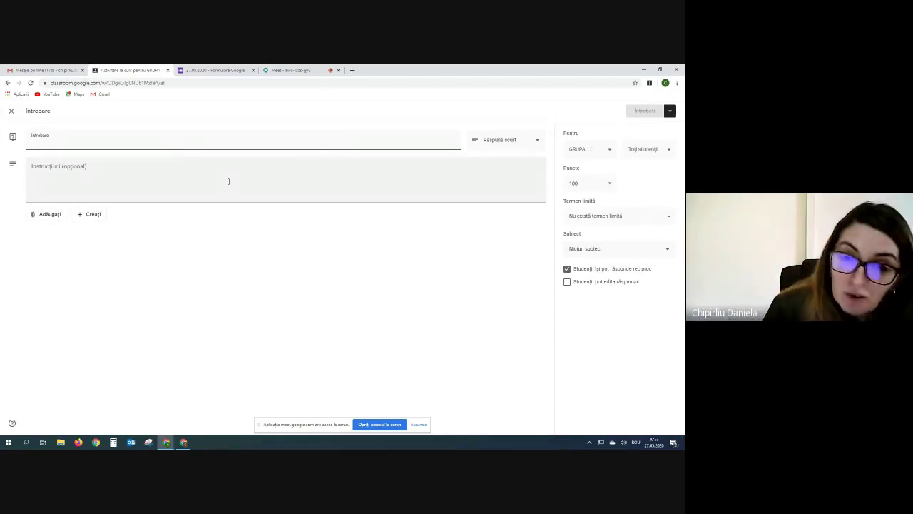
{"action": "type", "text": "Cum"}
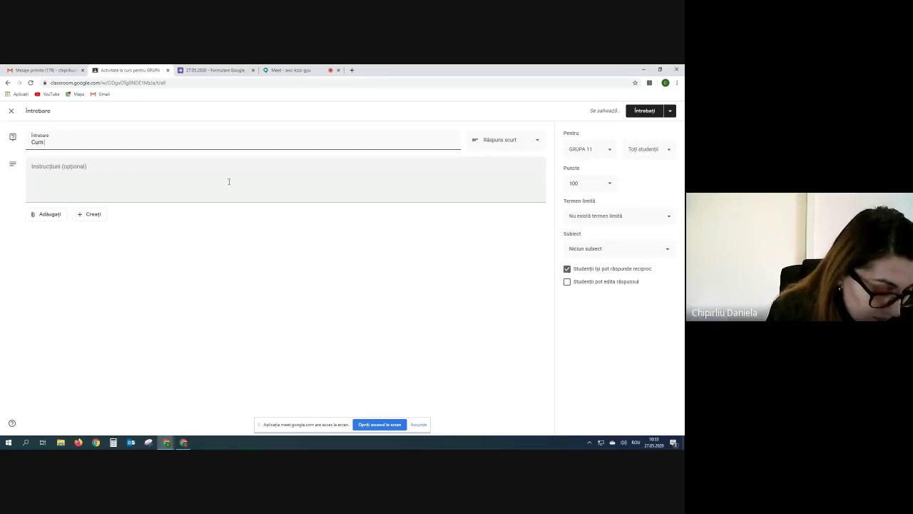
{"action": "type", "text": " va simti"}
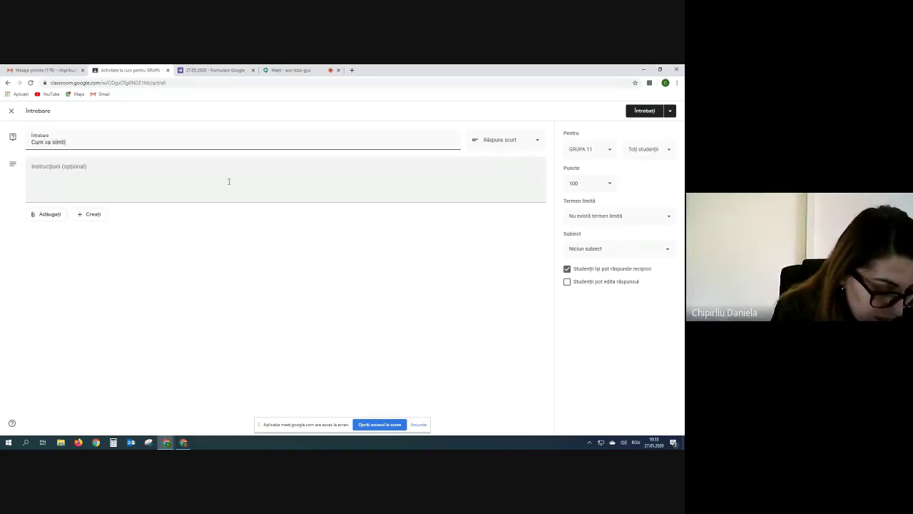
{"action": "type", "text": "ti"}
{"action": "type", "text": " as"}
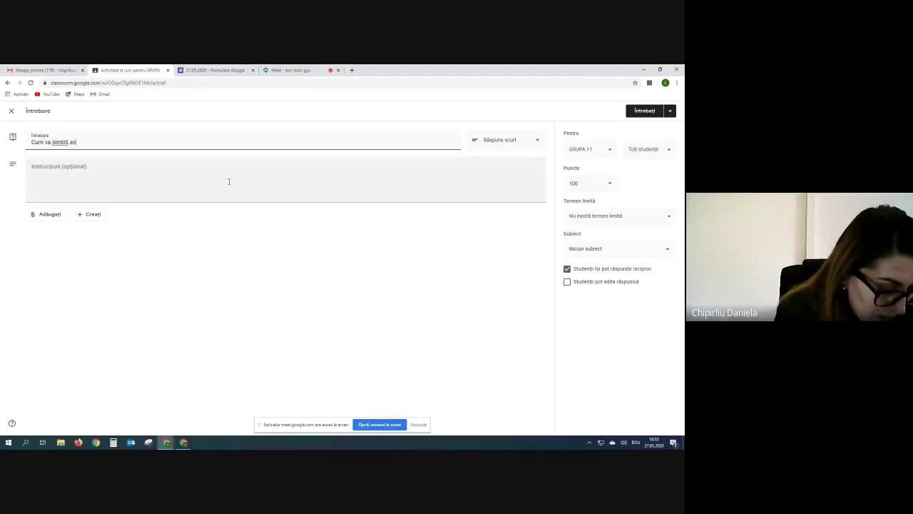
{"action": "type", "text": "tazi/"}
{"action": "key", "text": "Return"}
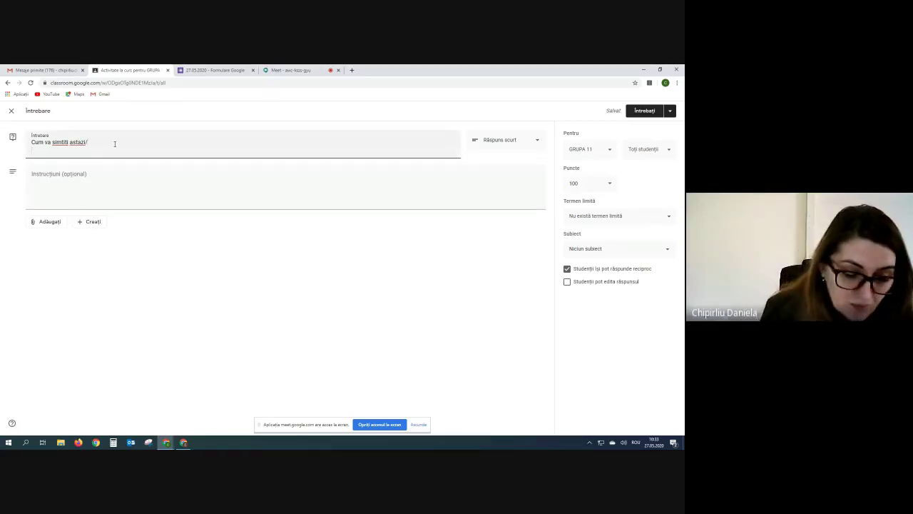
{"action": "key", "text": "BackSpace"}
{"action": "key", "text": "BackSpace"}
{"action": "type", "text": "?"}
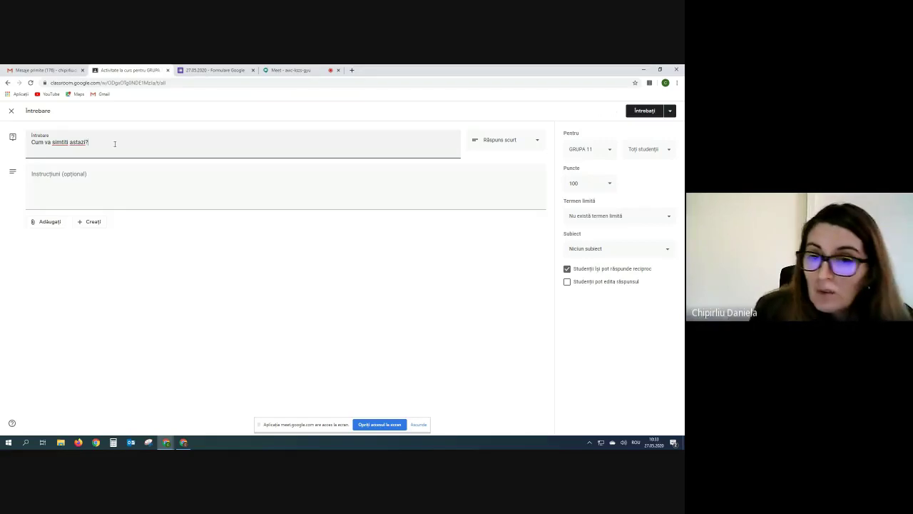
Add instructions 'Raspundeți pe scurt la aceasta intrebare' and confirm it targets GRUPA 11, all students.
{"action": "left_click", "coordinate": [107, 179]}
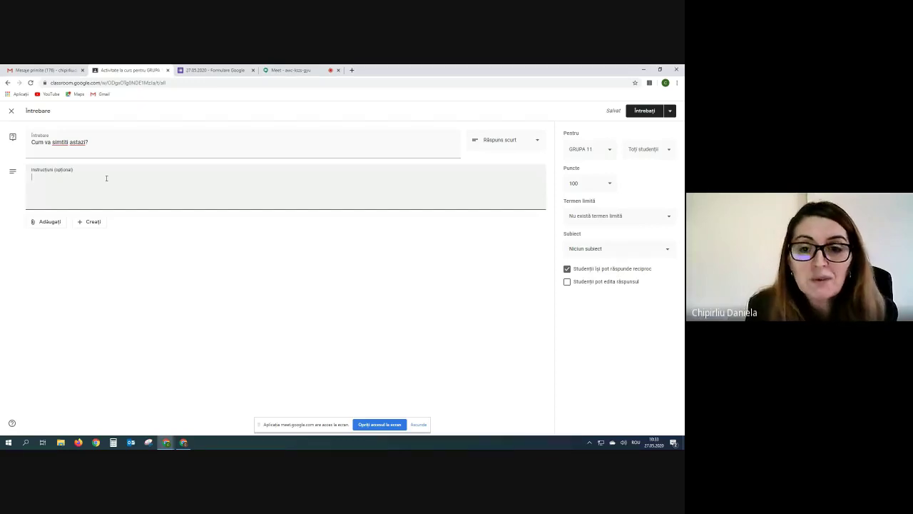
{"action": "type", "text": "Ras"}
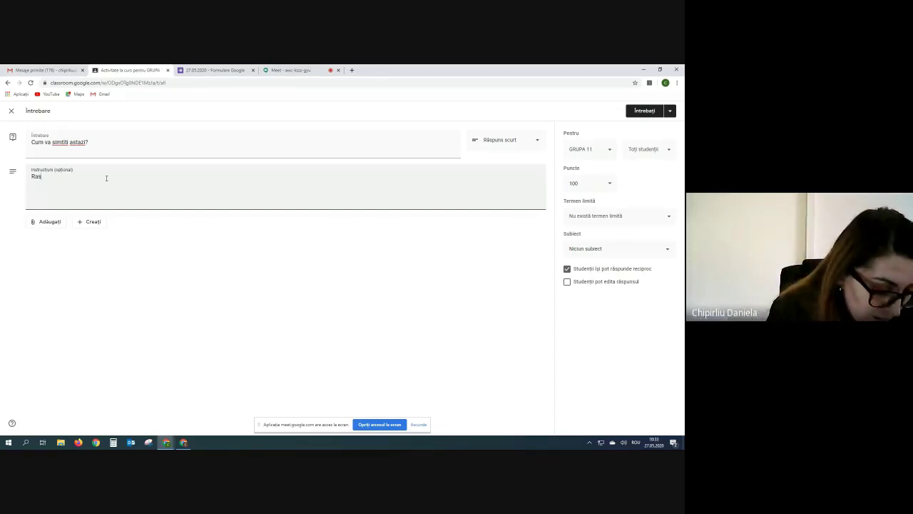
{"action": "type", "text": "pundr"}
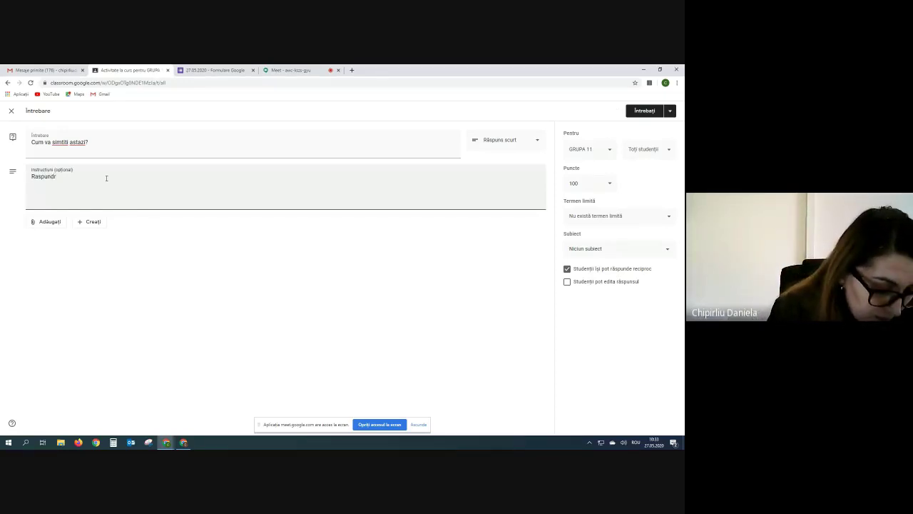
{"action": "type", "text": "eți pe sc"}
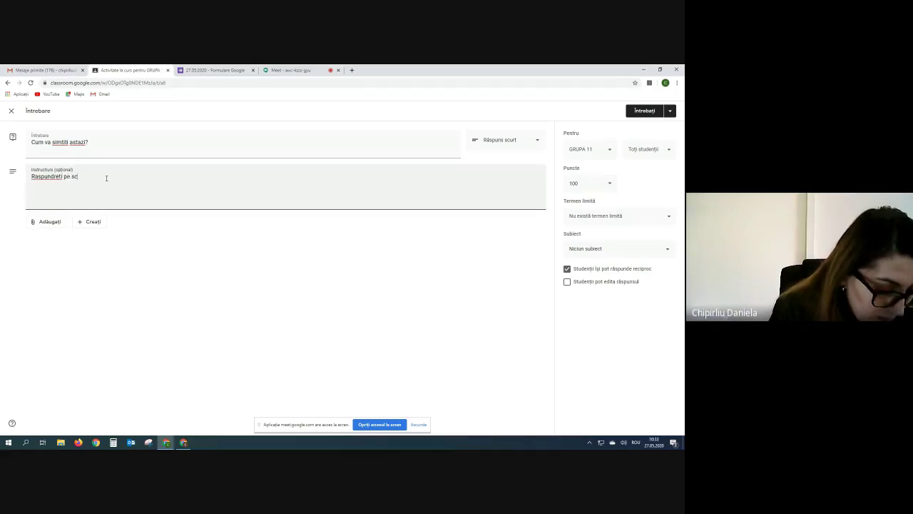
{"action": "type", "text": "u"}
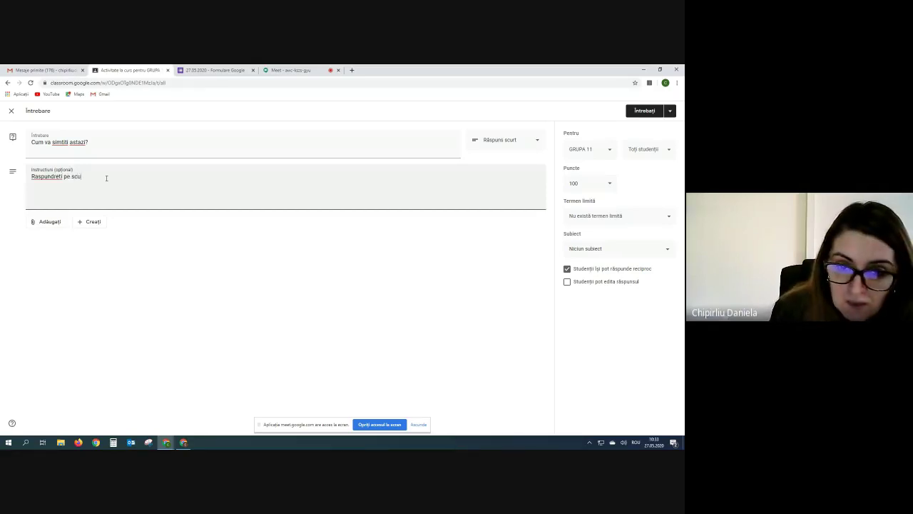
{"action": "key", "text": "BackSpace"}
{"action": "key", "text": "BackSpace"}
{"action": "key", "text": "BackSpace"}
{"action": "key", "text": "BackSpace"}
{"action": "key", "text": "BackSpace"}
{"action": "key", "text": "BackSpace"}
{"action": "key", "text": "BackSpace"}
{"action": "key", "text": "BackSpace"}
{"action": "key", "text": "BackSpace"}
{"action": "key", "text": "BackSpace"}
{"action": "key", "text": "BackSpace"}
{"action": "key", "text": "BackSpace"}
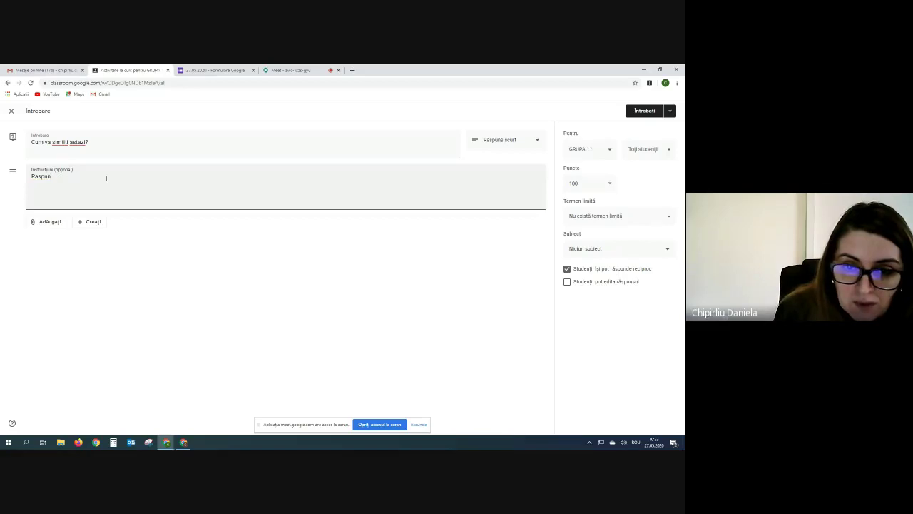
{"action": "type", "text": "de"}
{"action": "type", "text": "ți"}
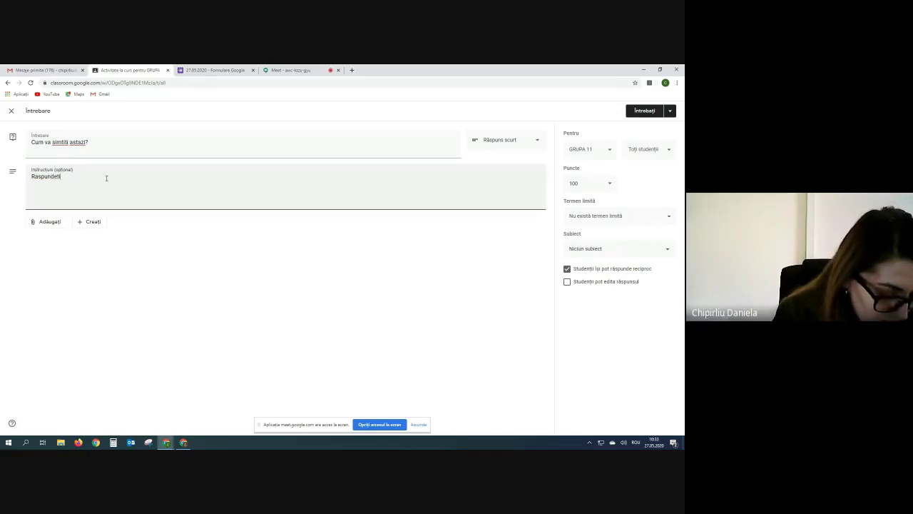
{"action": "type", "text": " pe scur"}
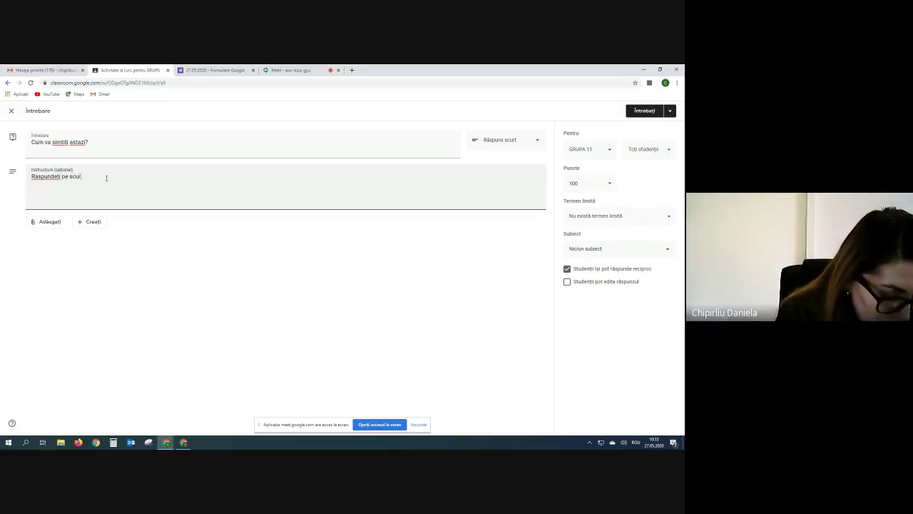
{"action": "type", "text": "t la acea"}
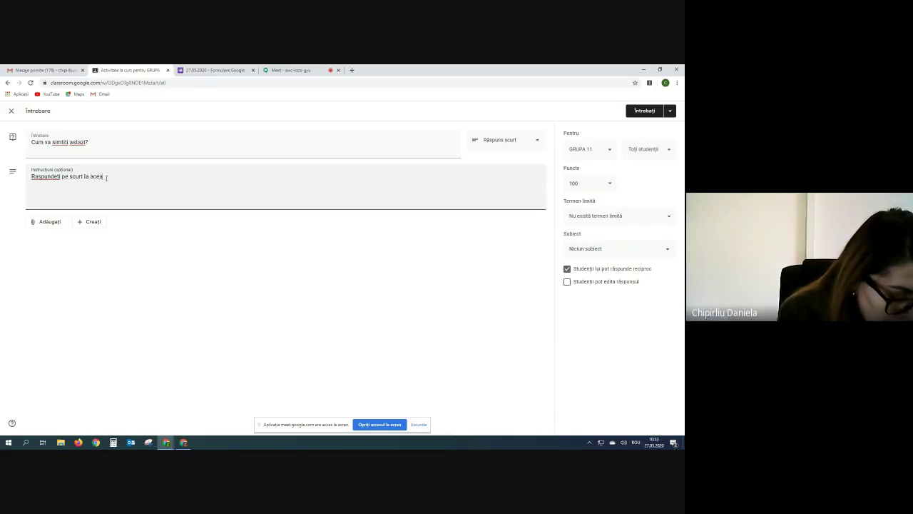
{"action": "type", "text": "sta intre"}
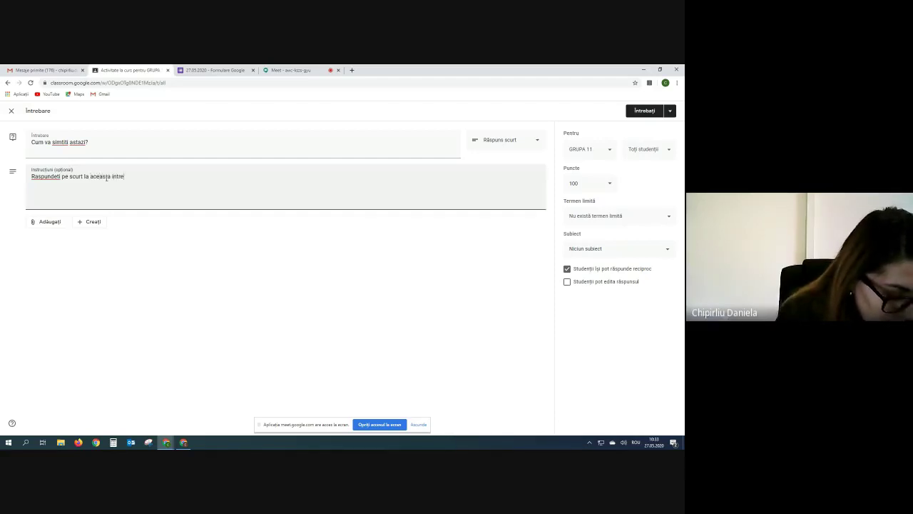
{"action": "type", "text": "bare"}
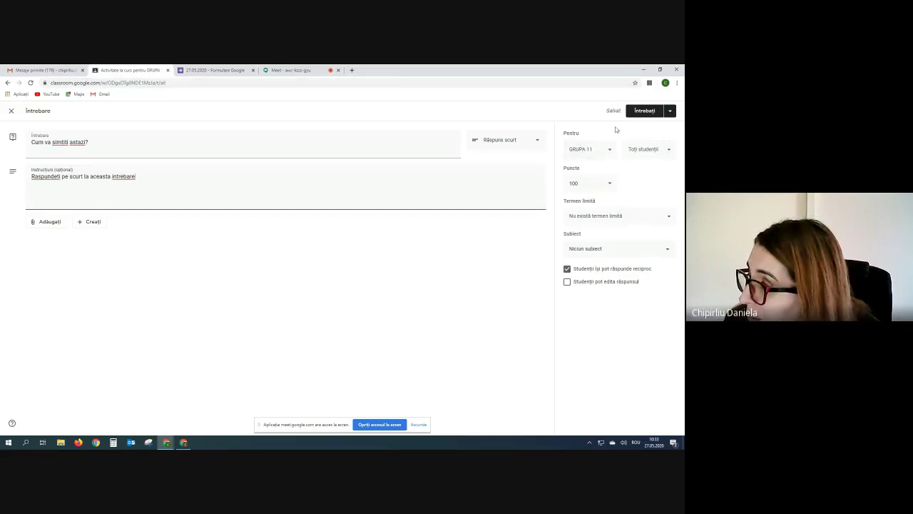
{"action": "left_click", "coordinate": [608, 151]}
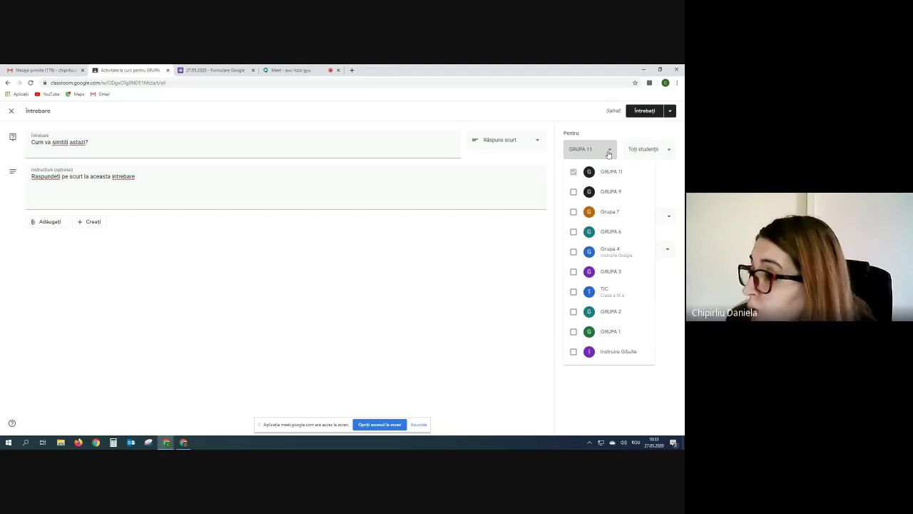
{"action": "left_click", "coordinate": [608, 153]}
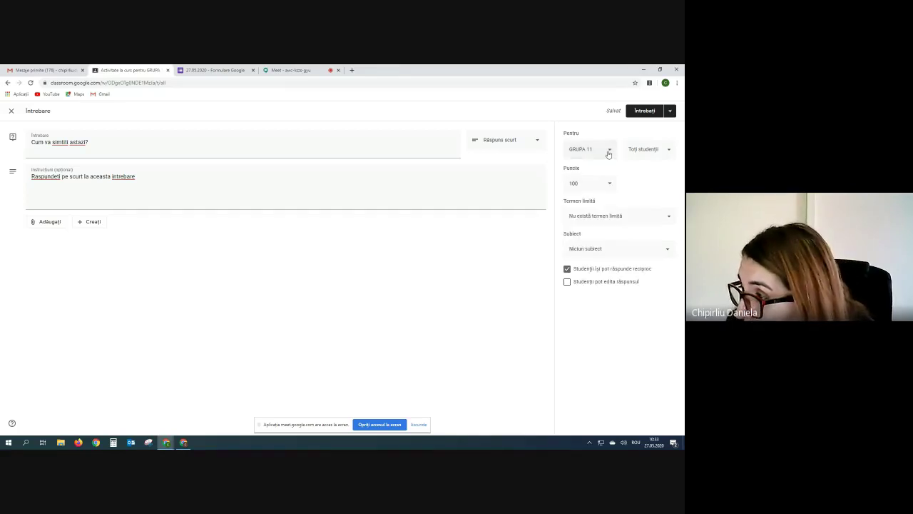
{"action": "left_click", "coordinate": [670, 152]}
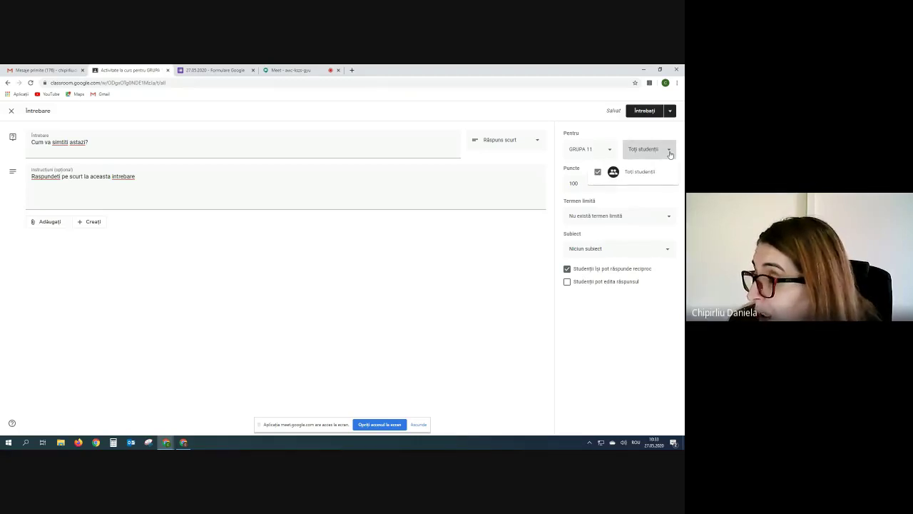
{"action": "left_click", "coordinate": [670, 152]}
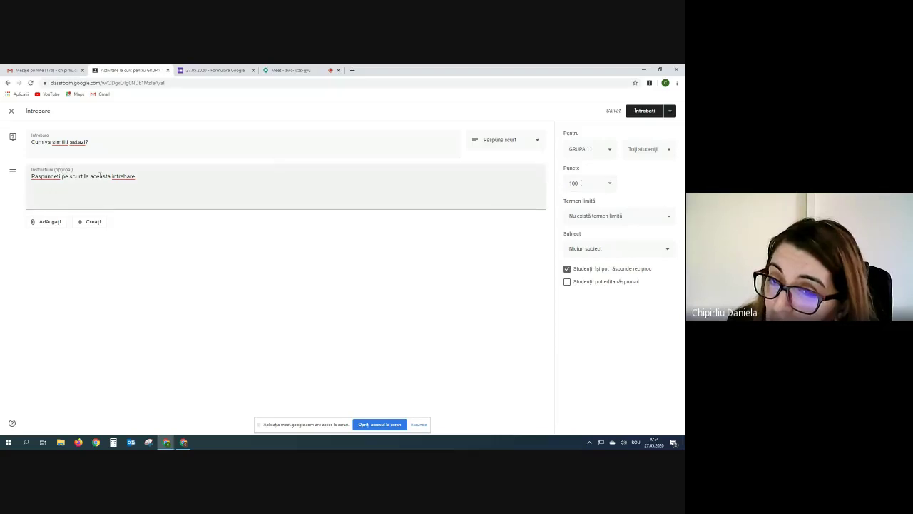
Replace the question text with 'In ce anotimp suntem/'.
{"action": "left_click_drag", "start_coordinate": [88, 141], "coordinate": [1, 146]}
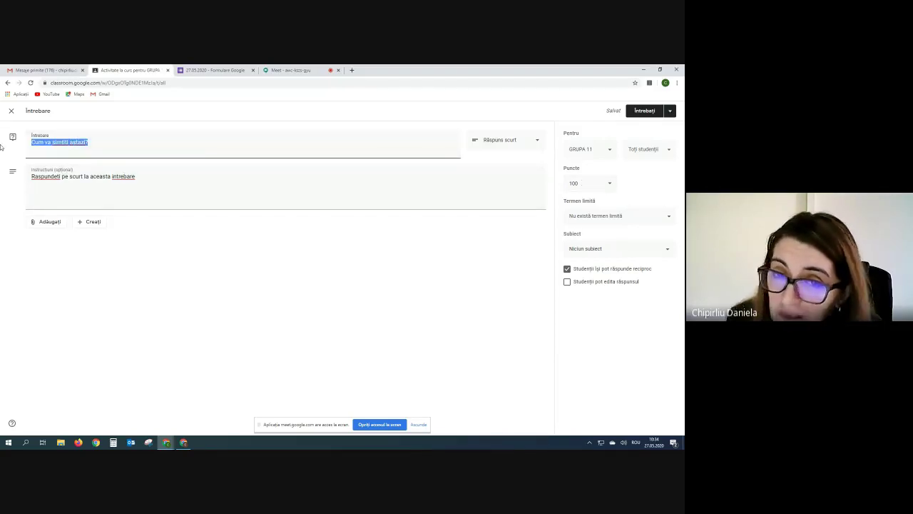
{"action": "key", "text": "BackSpace"}
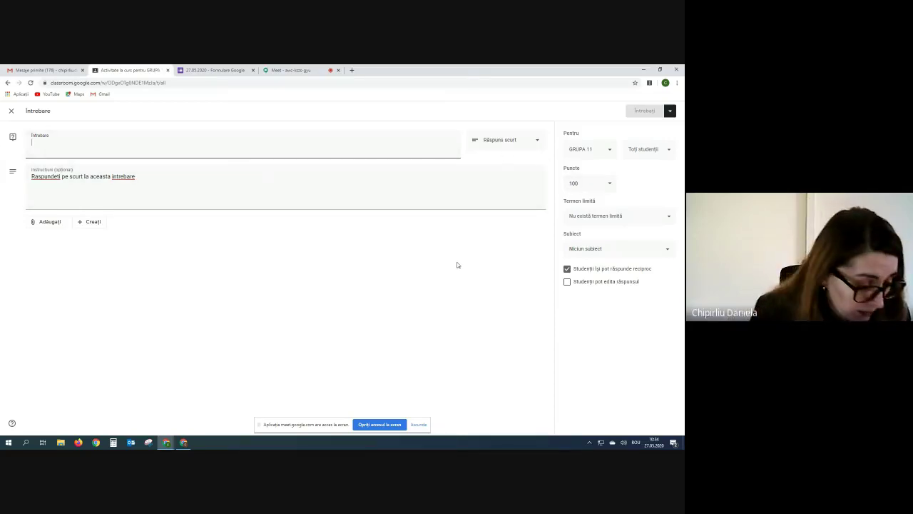
{"action": "type", "text": "In ve an"}
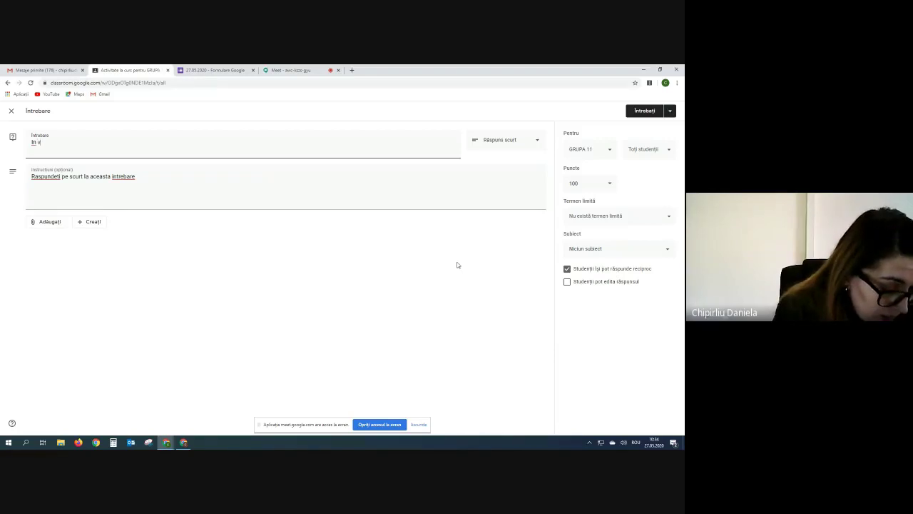
{"action": "key", "text": "BackSpace"}
{"action": "key", "text": "BackSpace"}
{"action": "key", "text": "BackSpace"}
{"action": "key", "text": "BackSpace"}
{"action": "key", "text": "BackSpace"}
{"action": "key", "text": "BackSpace"}
{"action": "key", "text": "BackSpace"}
{"action": "key", "text": "BackSpace"}
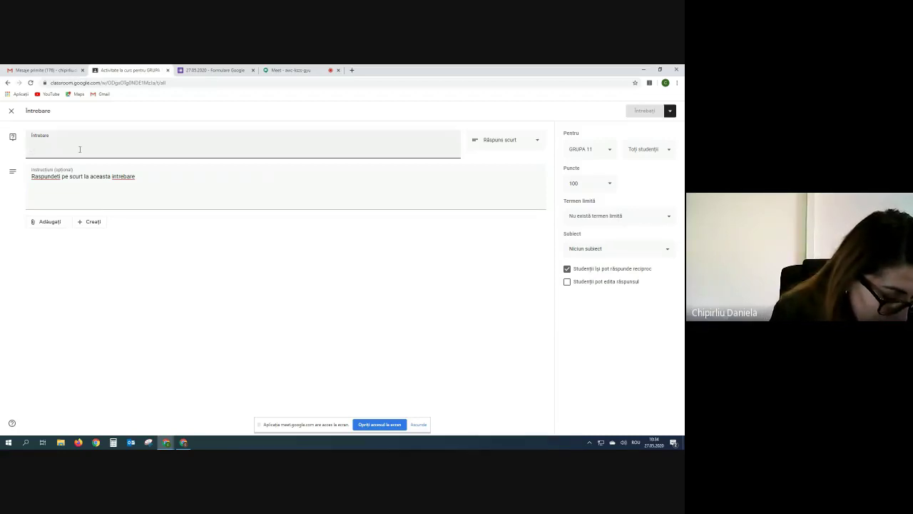
{"action": "type", "text": "Car"}
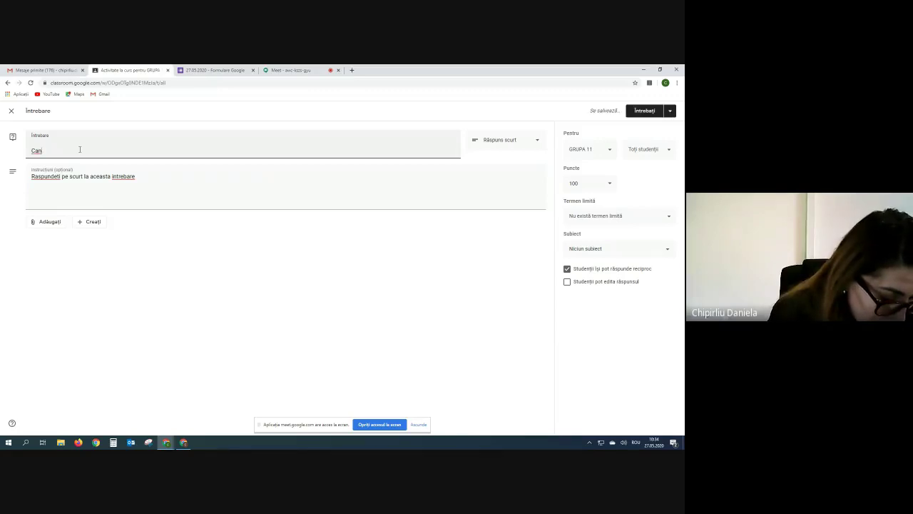
{"action": "type", "text": "d"}
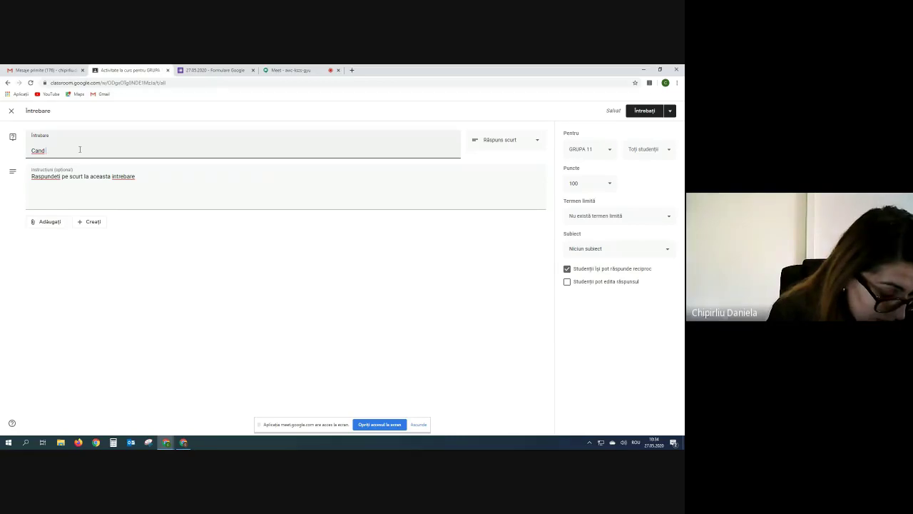
{"action": "key", "text": "BackSpace"}
{"action": "key", "text": "BackSpace"}
{"action": "key", "text": "BackSpace"}
{"action": "key", "text": "BackSpace"}
{"action": "key", "text": "BackSpace"}
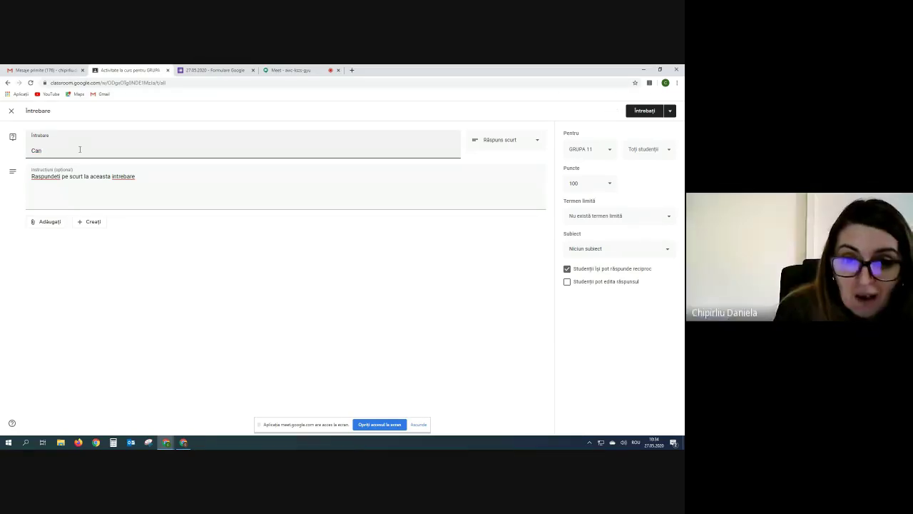
{"action": "type", "text": "In ce ano"}
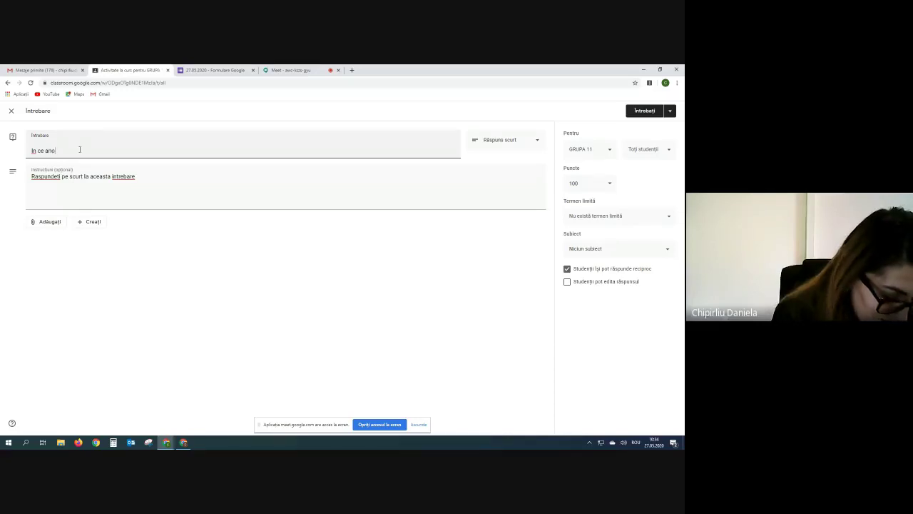
{"action": "type", "text": "timp "}
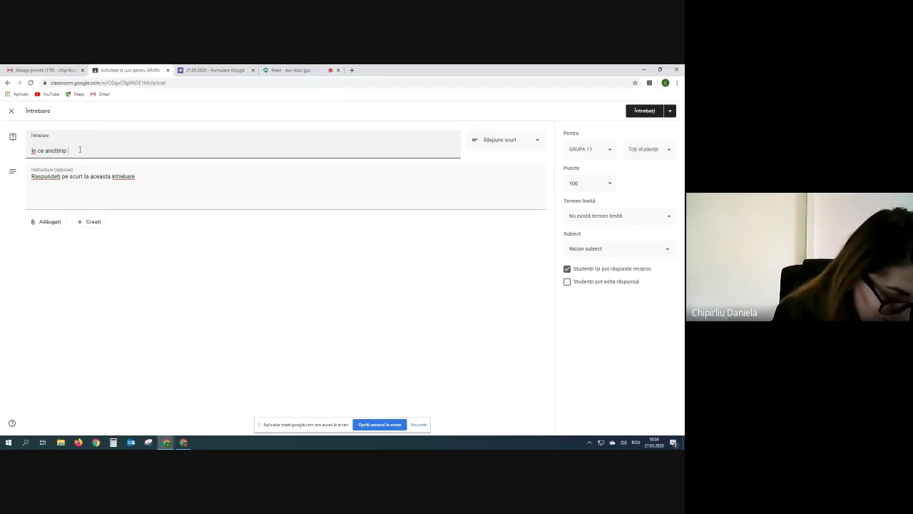
{"action": "type", "text": "suntem/"}
{"action": "key", "text": "Return"}
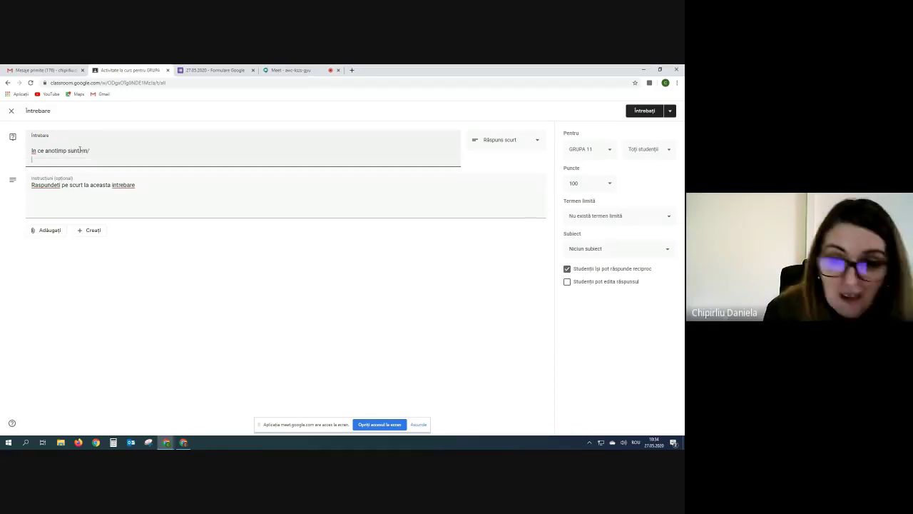
Make the question ungraded (Fără notă) and due 28 mai 2020 at 23:59.
{"action": "left_click", "coordinate": [608, 185]}
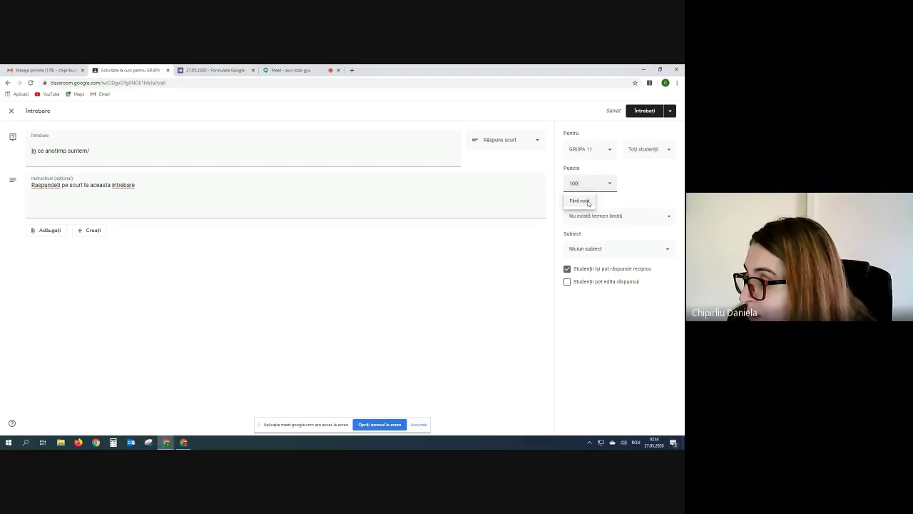
{"action": "left_click", "coordinate": [588, 202]}
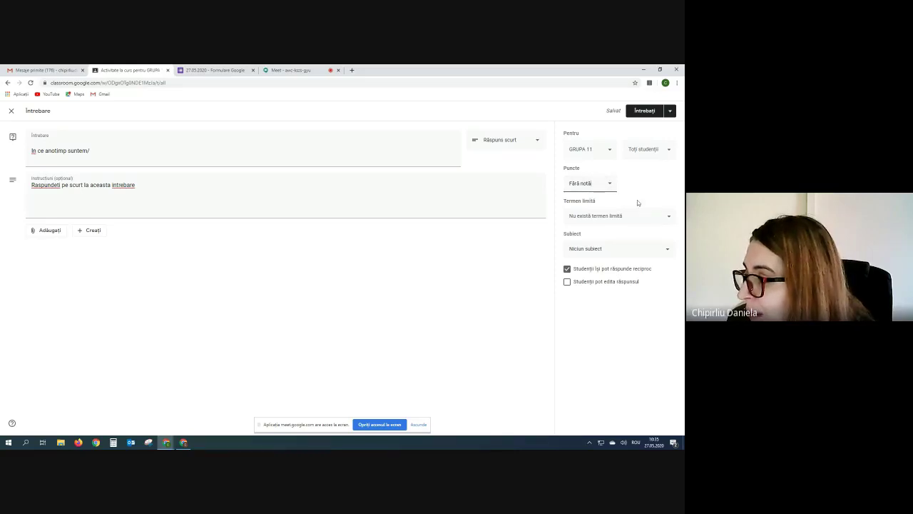
{"action": "left_click", "coordinate": [671, 220]}
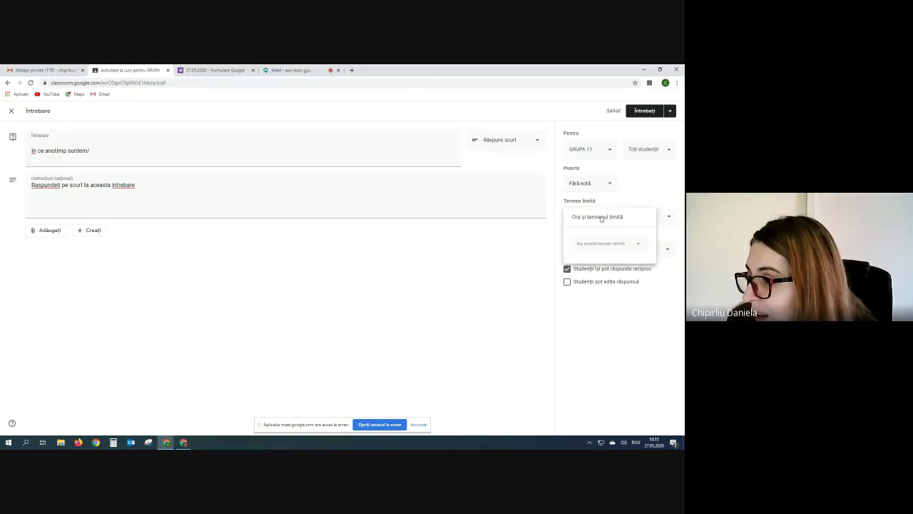
{"action": "left_click", "coordinate": [639, 246]}
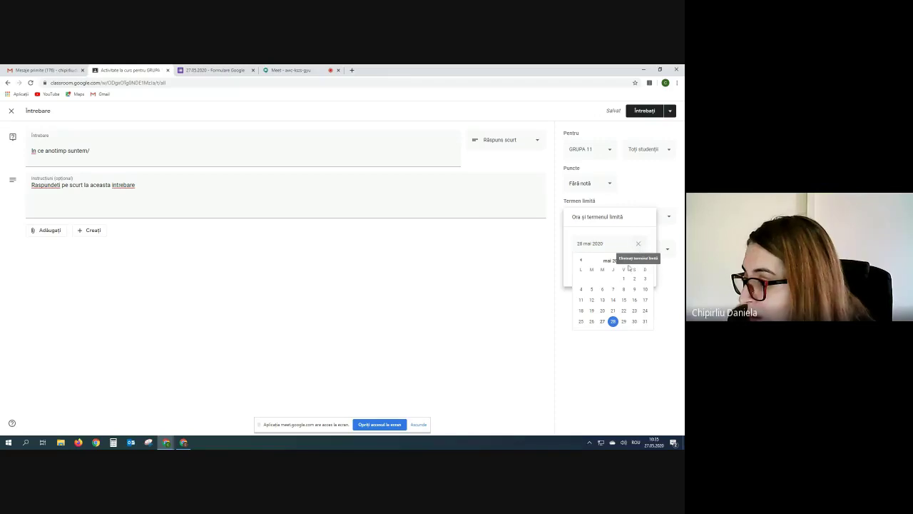
{"action": "left_click", "coordinate": [613, 321]}
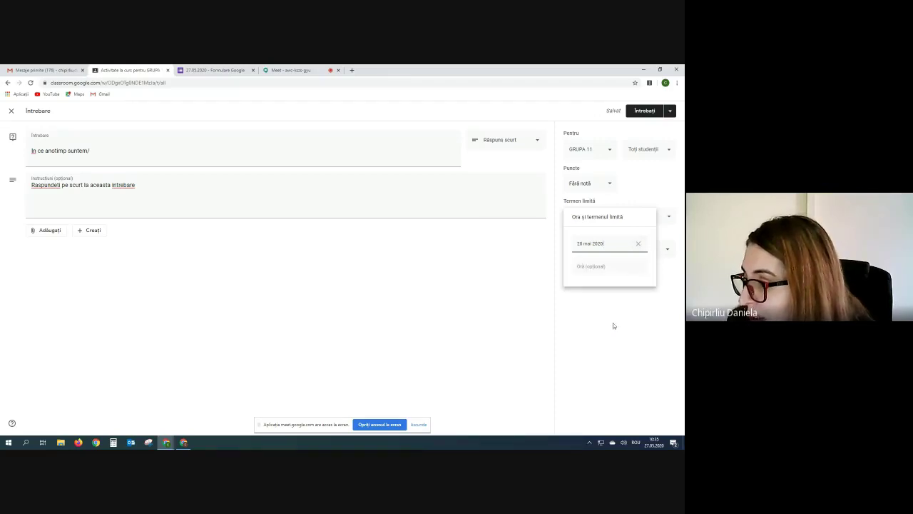
{"action": "left_click", "coordinate": [582, 267]}
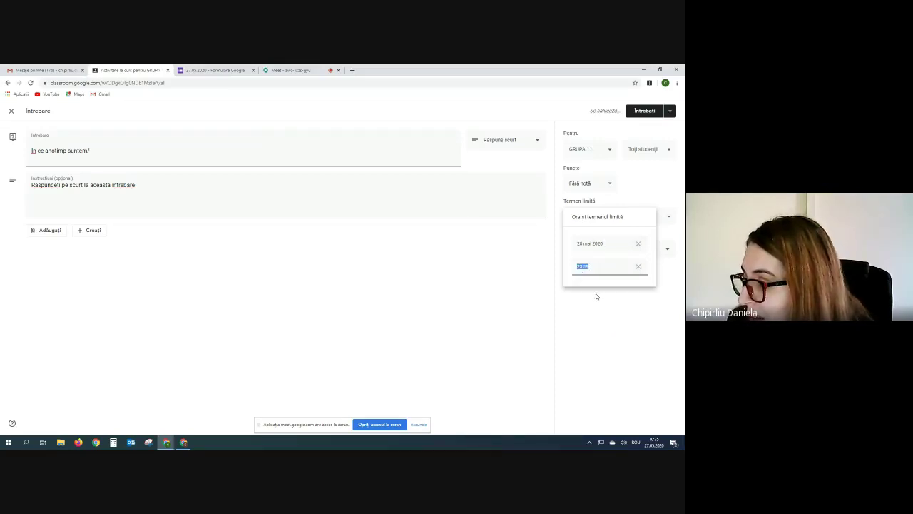
{"action": "left_click", "coordinate": [595, 293]}
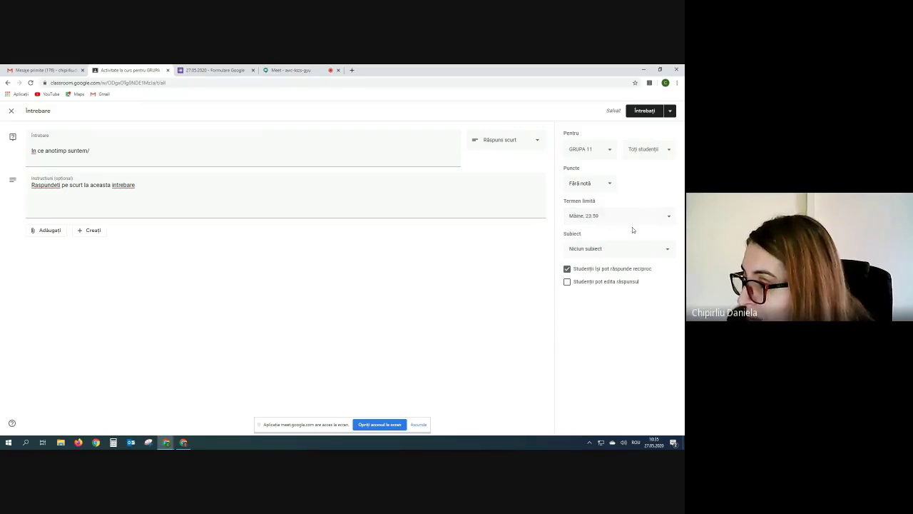
Change the due date to 27 mai 2020.
{"action": "left_click", "coordinate": [669, 219]}
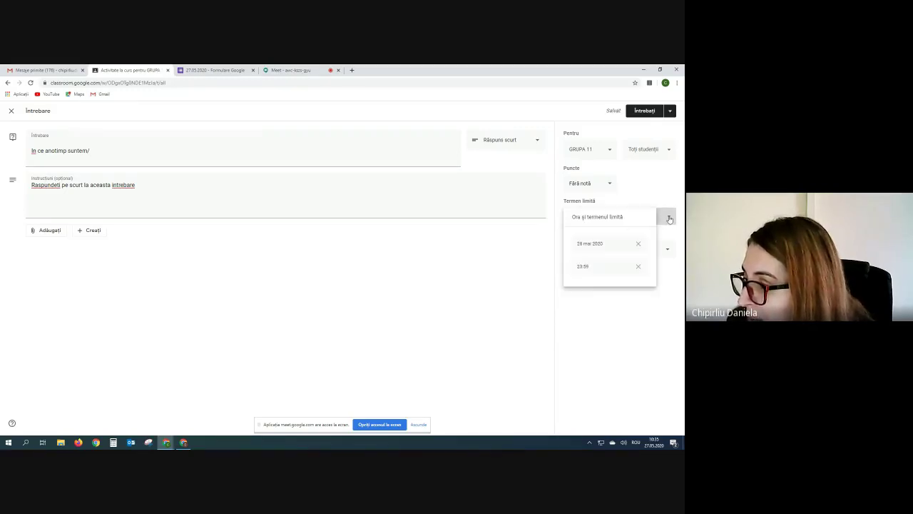
{"action": "left_click", "coordinate": [638, 243]}
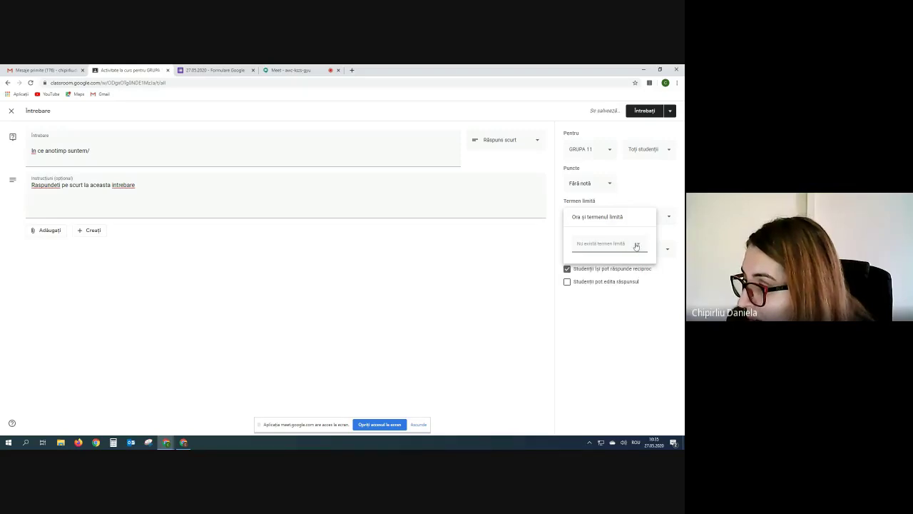
{"action": "left_click", "coordinate": [634, 244]}
{"action": "left_click", "coordinate": [602, 321]}
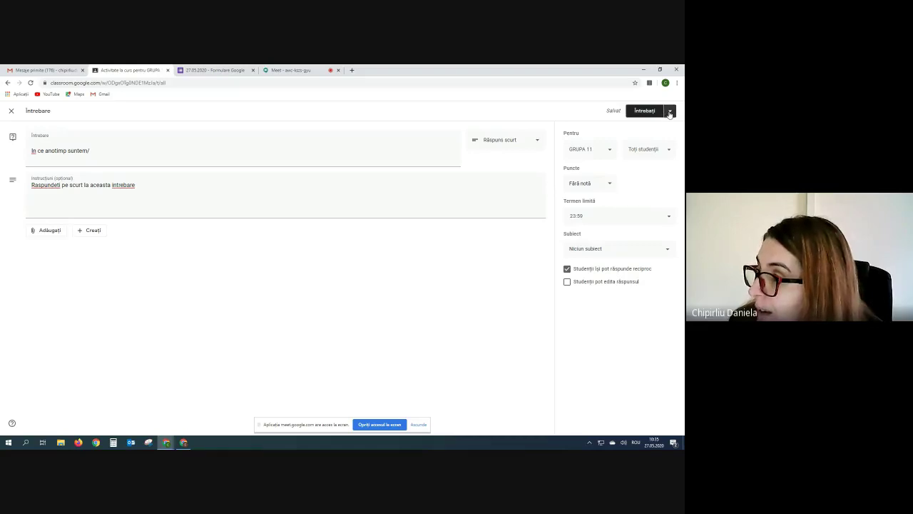
Post the question 'In ce anotimp suntem/' to GRUPA 11 and dismiss the topics tip.
{"action": "left_click", "coordinate": [669, 112]}
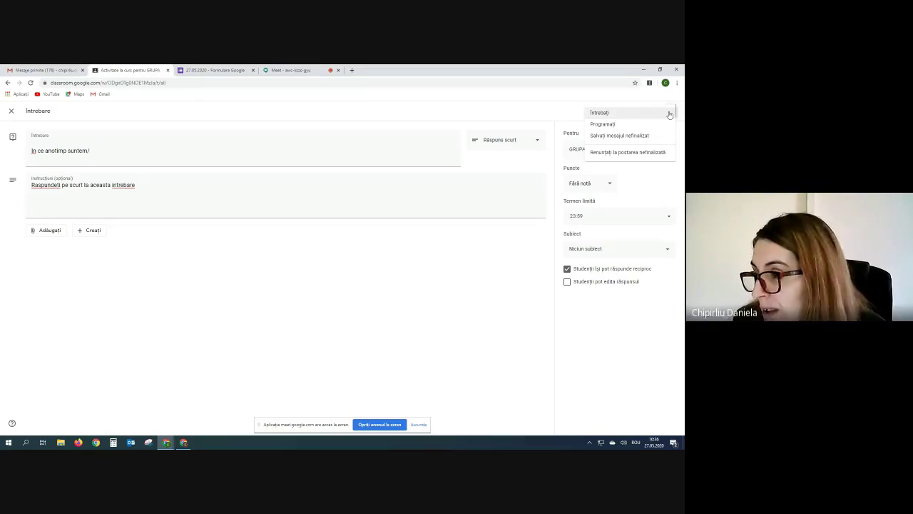
{"action": "left_click", "coordinate": [600, 114]}
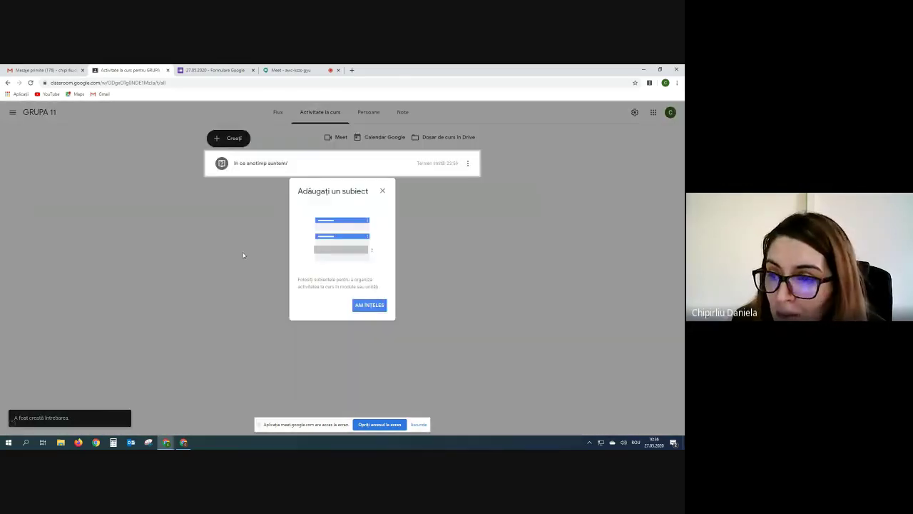
{"action": "left_click", "coordinate": [381, 305]}
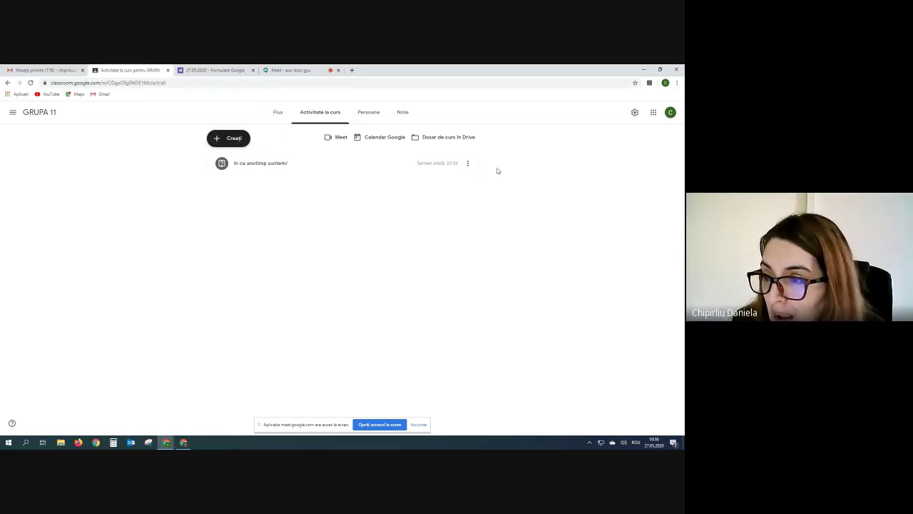
Expand the posted question's details (0 turned in, 0 assigned) and check it in the Flux stream.
{"action": "left_click", "coordinate": [364, 164]}
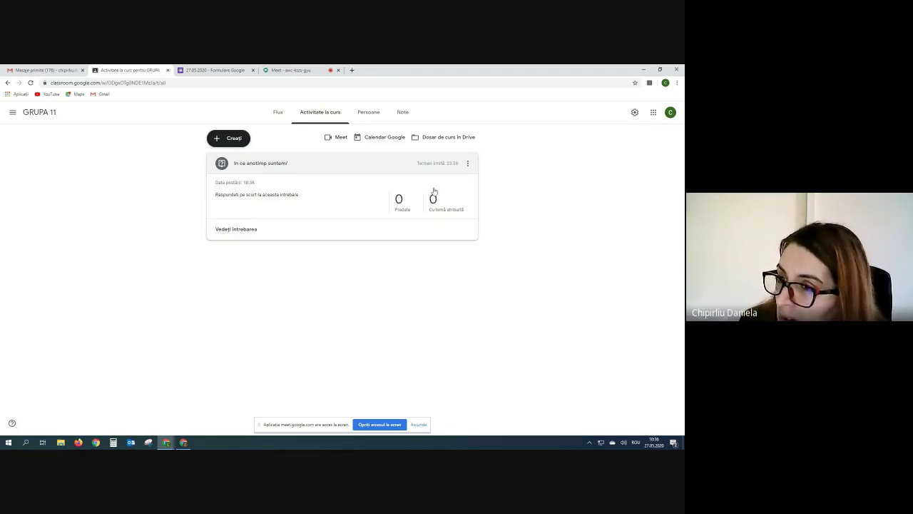
{"action": "left_click", "coordinate": [278, 114]}
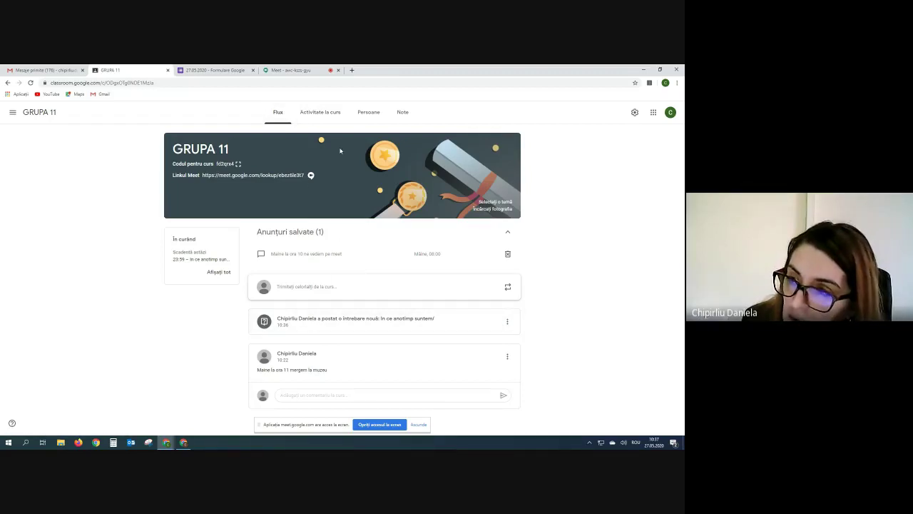
{"action": "left_click", "coordinate": [318, 116]}
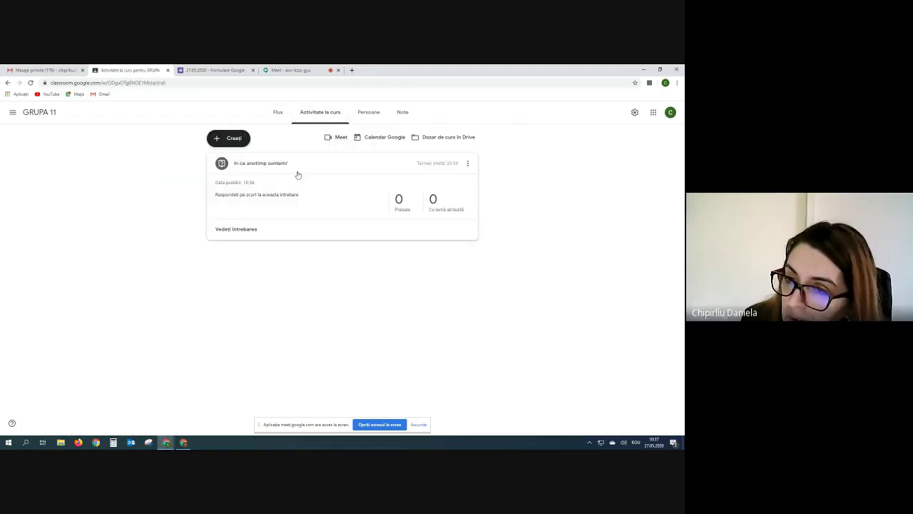
Edit the posted question to read 'In ce anotimp suntem?' and save it.
{"action": "left_click", "coordinate": [469, 164]}
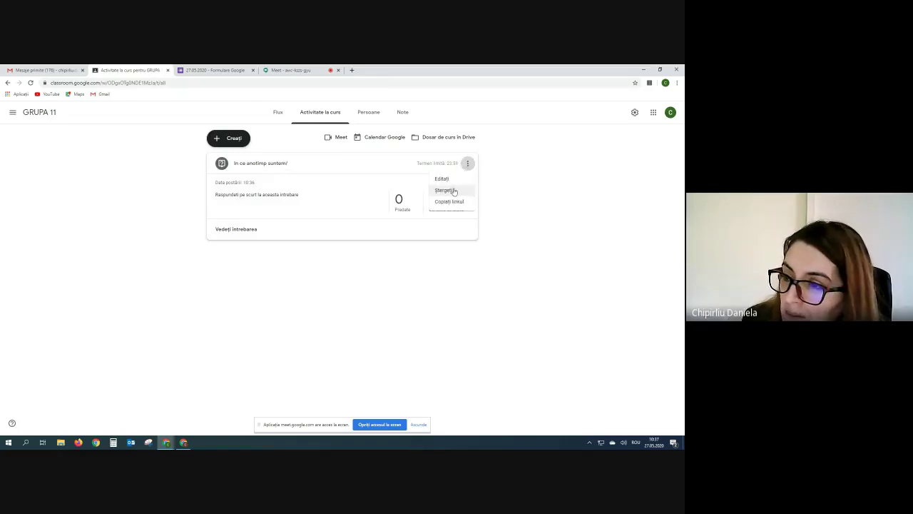
{"action": "left_click", "coordinate": [442, 179]}
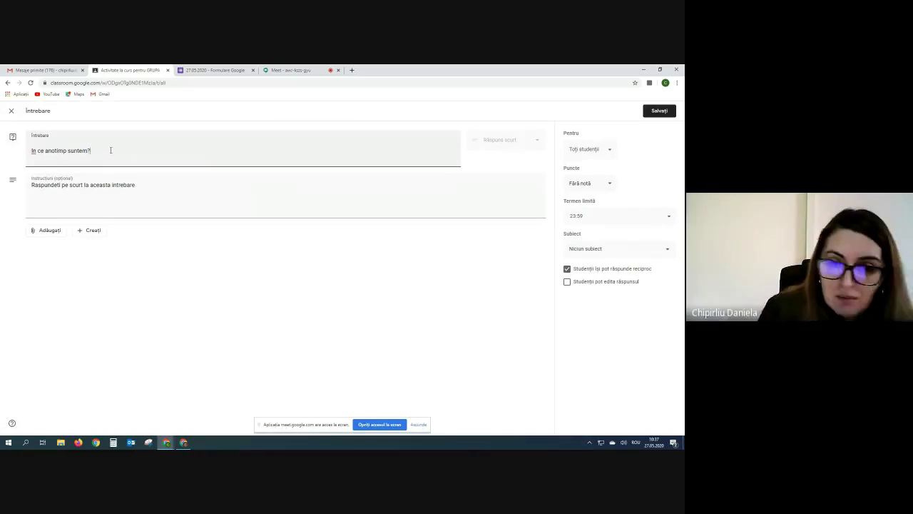
{"action": "left_click", "coordinate": [659, 110]}
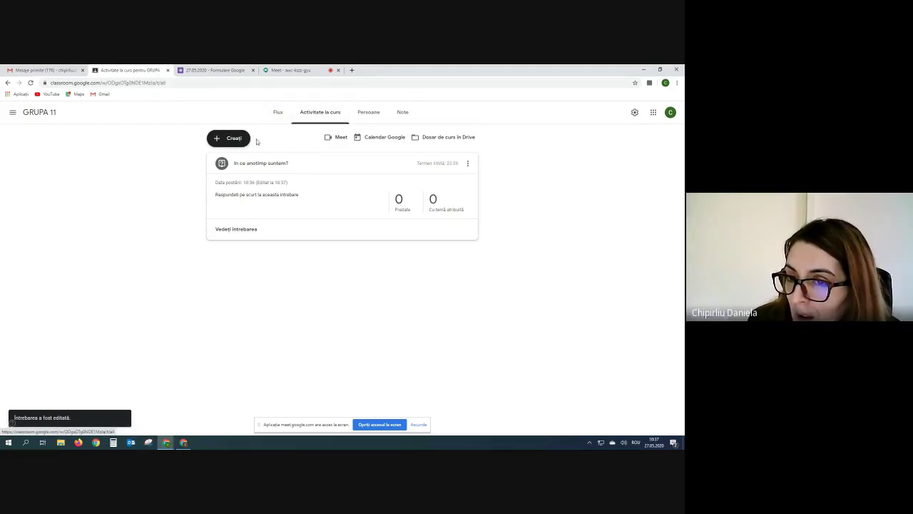
{"action": "left_click", "coordinate": [216, 138]}
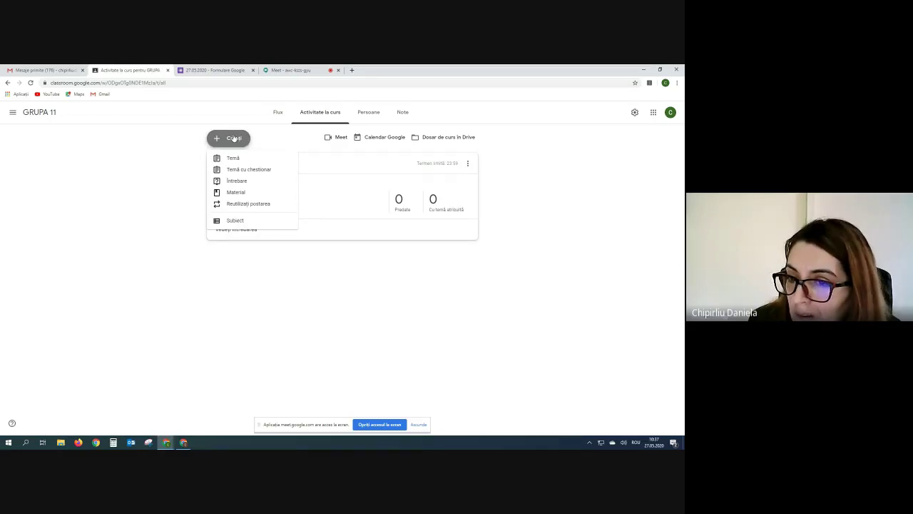
Start a new material post titled 'Rezistenta electica'.
{"action": "left_click", "coordinate": [227, 194]}
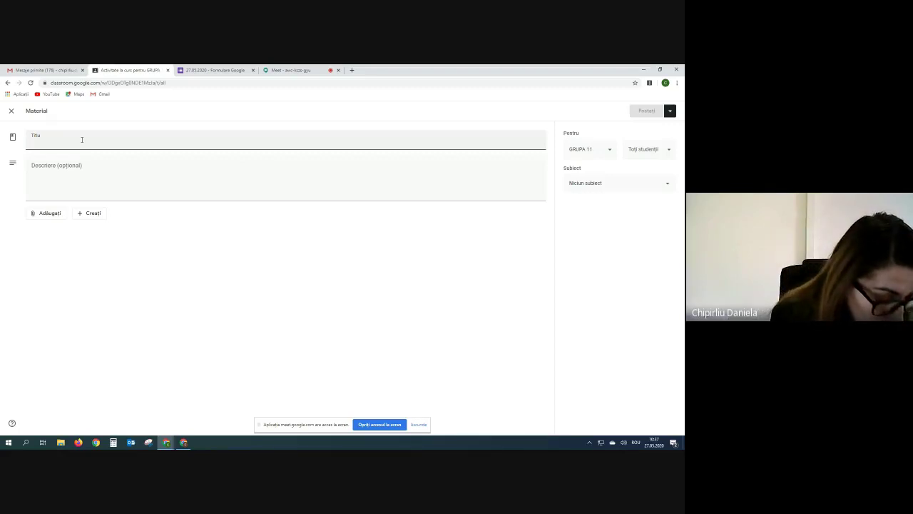
{"action": "type", "text": "R"}
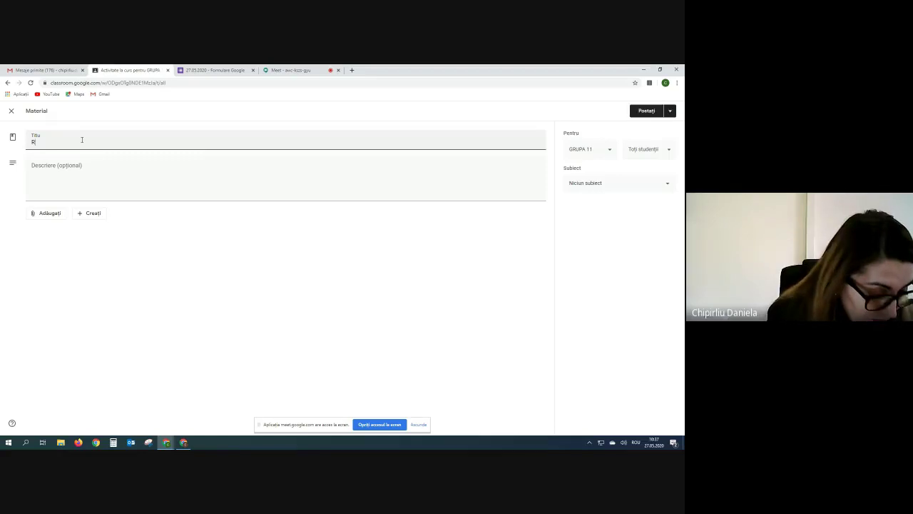
{"action": "type", "text": "ezistenta"}
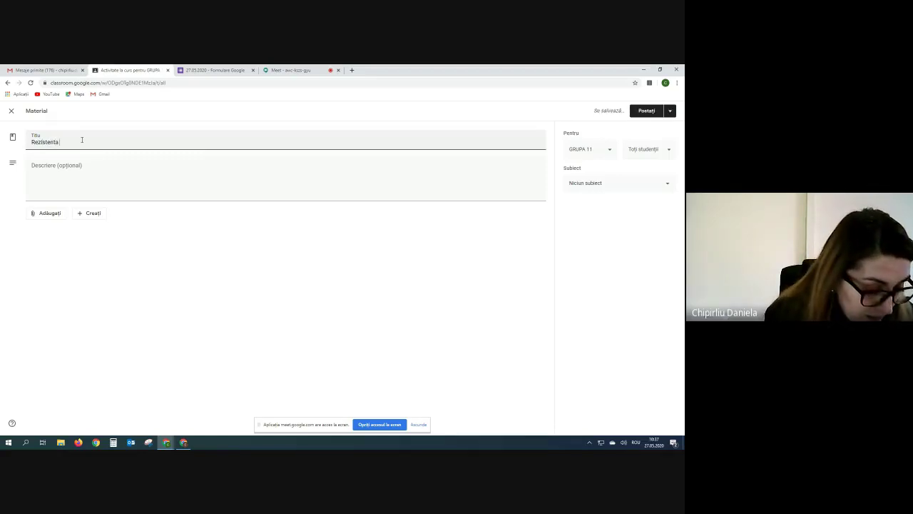
{"action": "type", "text": " electica"}
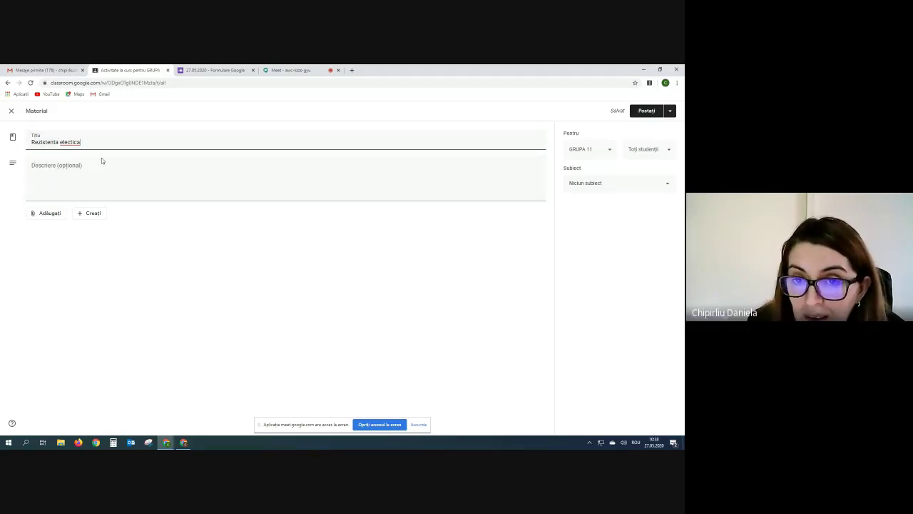
{"action": "left_click", "coordinate": [77, 168]}
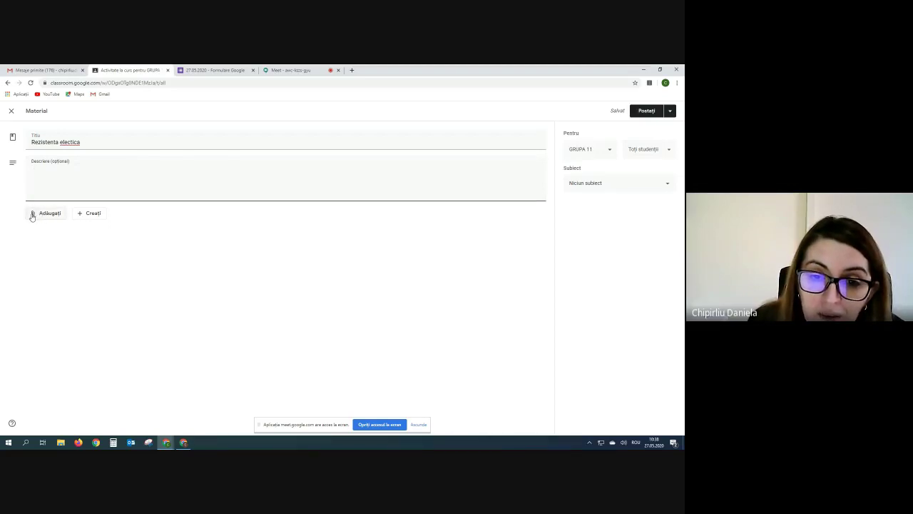
Choose a file attachment for the material to bring up the Drive insert dialog.
{"action": "left_click", "coordinate": [32, 216]}
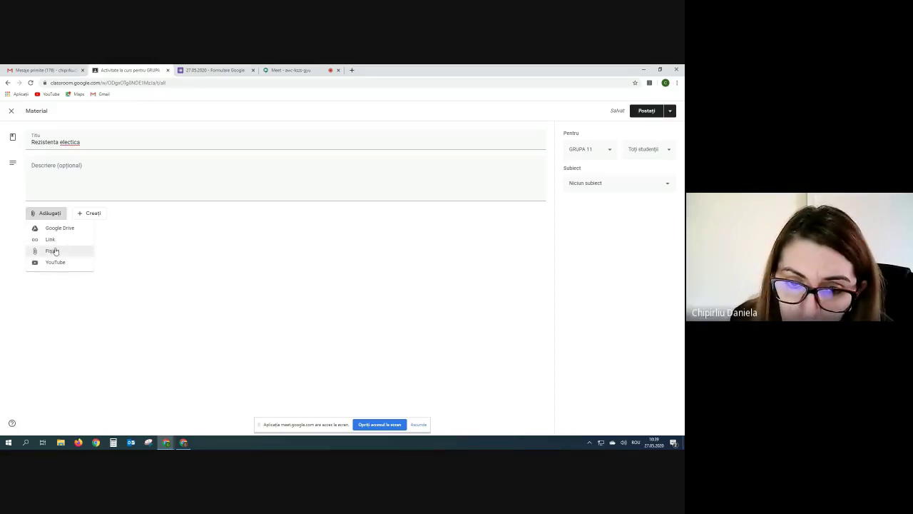
{"action": "left_click", "coordinate": [54, 252]}
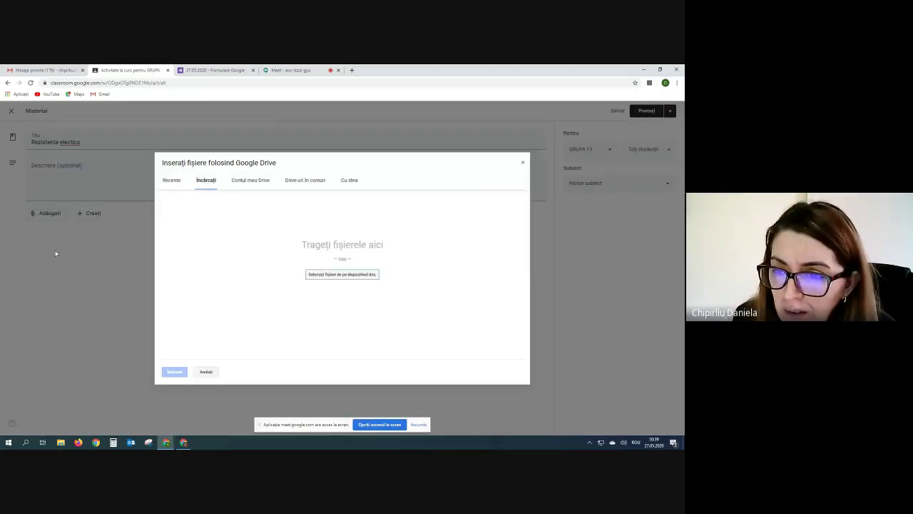
Upload REZISTENTA_ELECTRICA__LEGEA_LUI_OHM_TEORIE.doc from the Desktop FIZICA folder and insert it.
{"action": "left_click", "coordinate": [346, 279]}
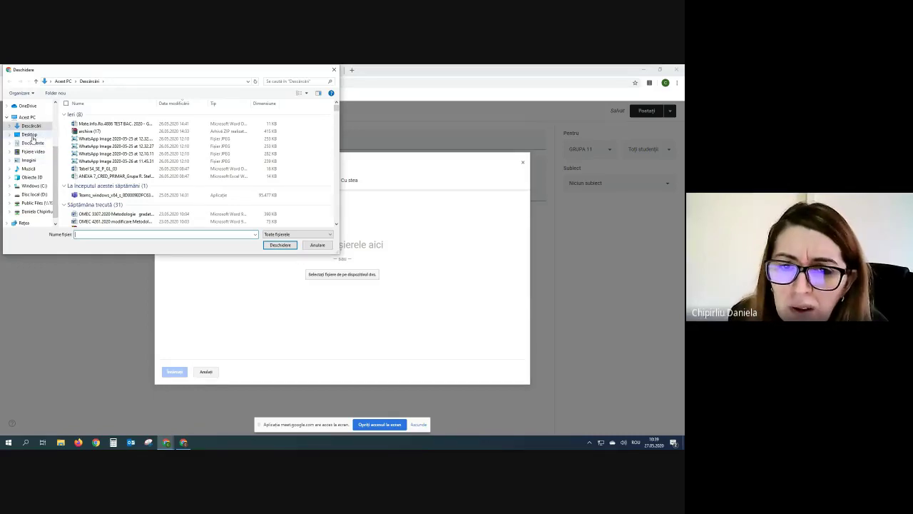
{"action": "left_click", "coordinate": [32, 138]}
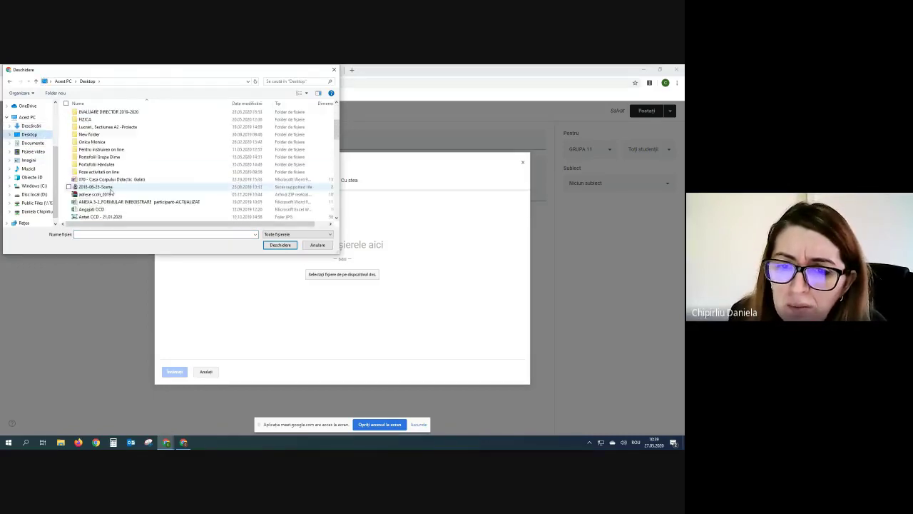
{"action": "scroll", "coordinate": [110, 191], "scroll_direction": "down", "scroll_amount": 2}
{"action": "scroll", "coordinate": [111, 192], "scroll_direction": "up", "scroll_amount": 4}
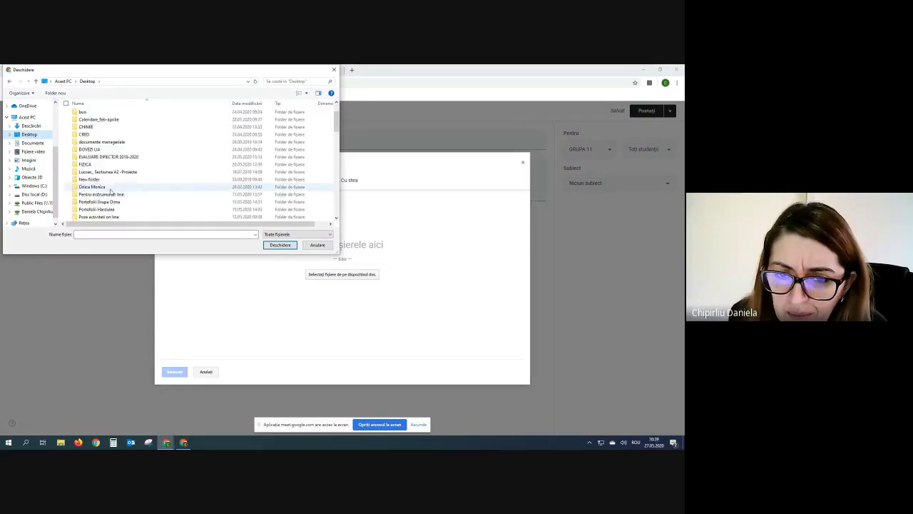
{"action": "scroll", "coordinate": [111, 192], "scroll_direction": "down", "scroll_amount": 3}
{"action": "scroll", "coordinate": [111, 191], "scroll_direction": "up", "scroll_amount": 1}
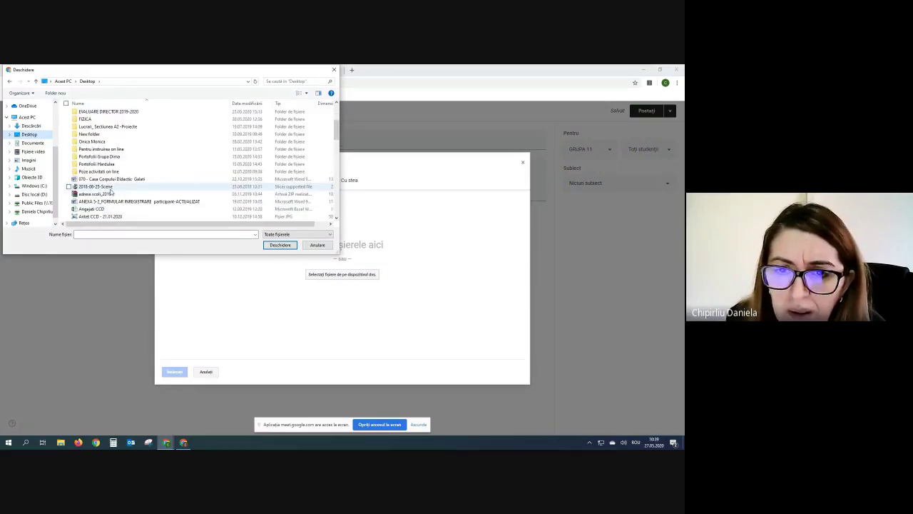
{"action": "double_click", "coordinate": [86, 118]}
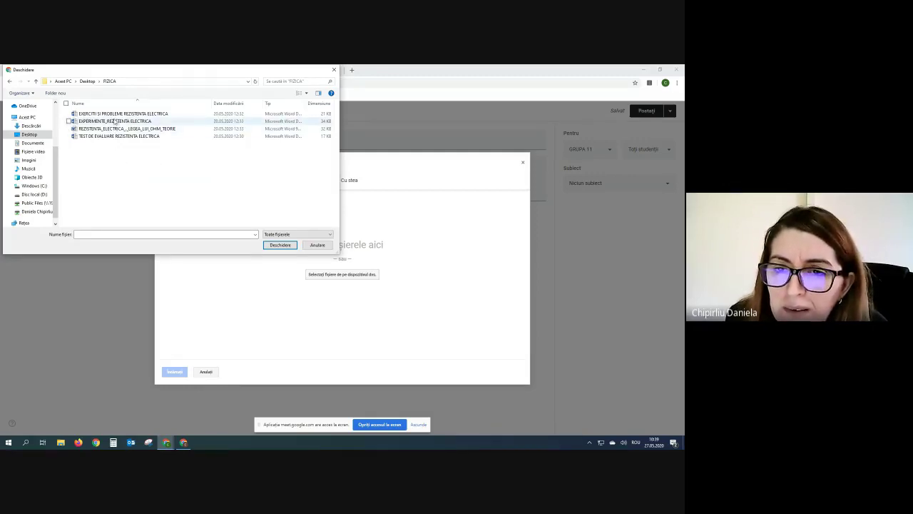
{"action": "left_click", "coordinate": [164, 128]}
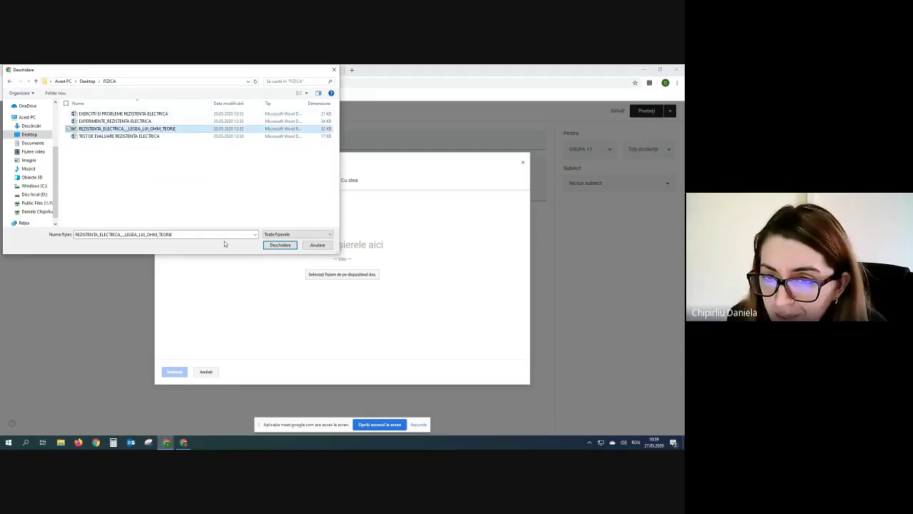
{"action": "left_click", "coordinate": [279, 246]}
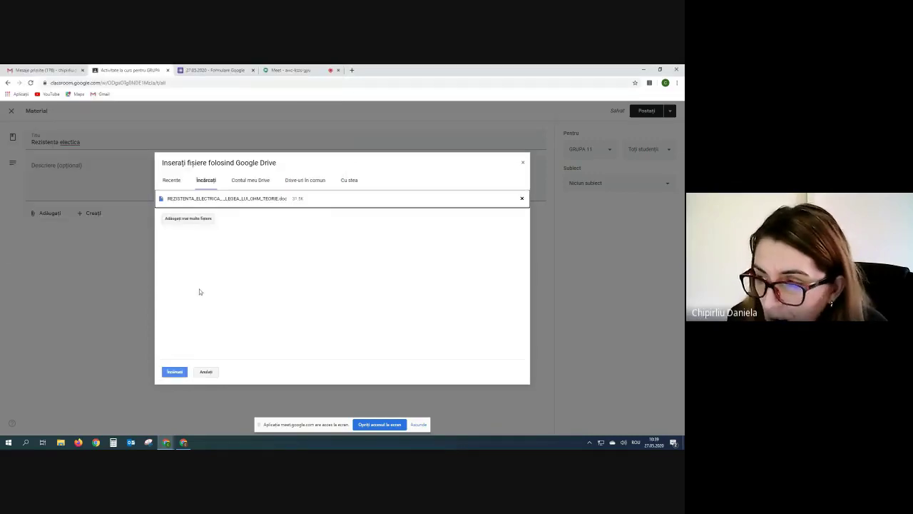
{"action": "left_click", "coordinate": [177, 371]}
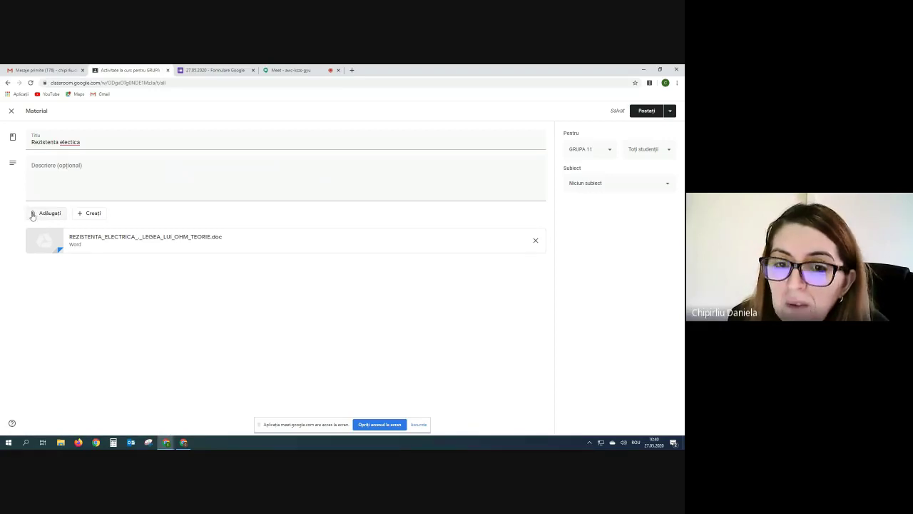
Attach the YouTube video '301.2 FIZICA - Electricitate - Rezistenta electrica' found by searching 'rezistenta electrica'.
{"action": "left_click", "coordinate": [32, 215]}
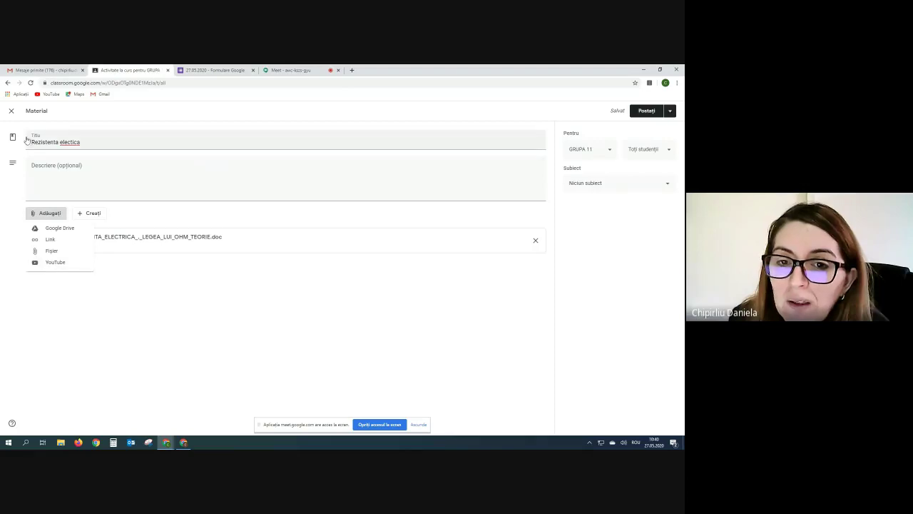
{"action": "left_click", "coordinate": [49, 264]}
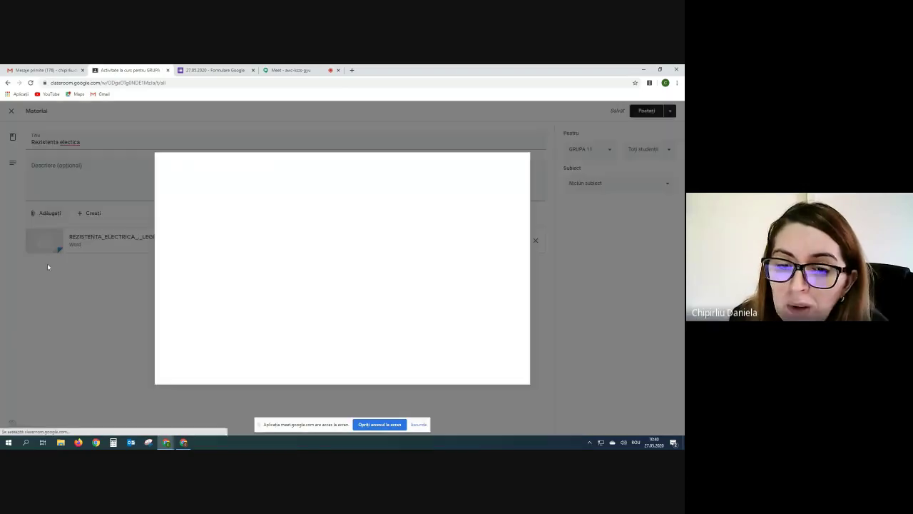
{"action": "left_click", "coordinate": [226, 201]}
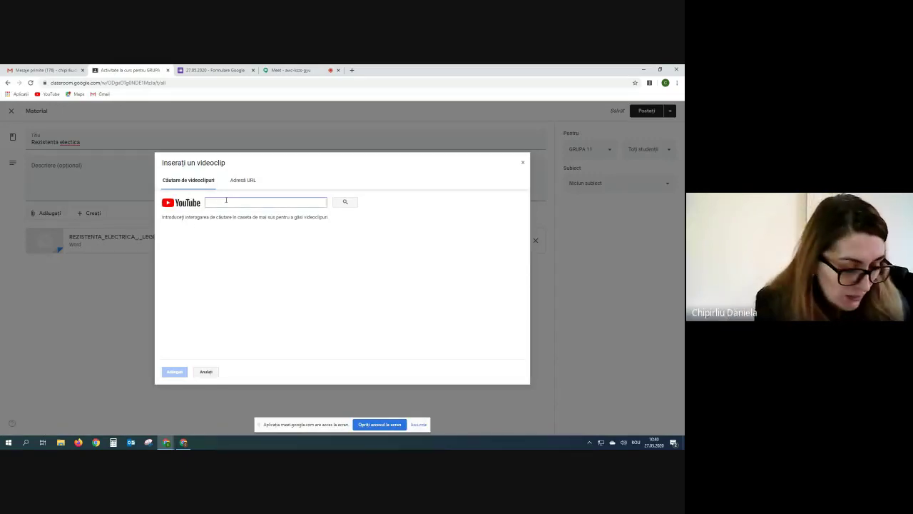
{"action": "type", "text": "reziste"}
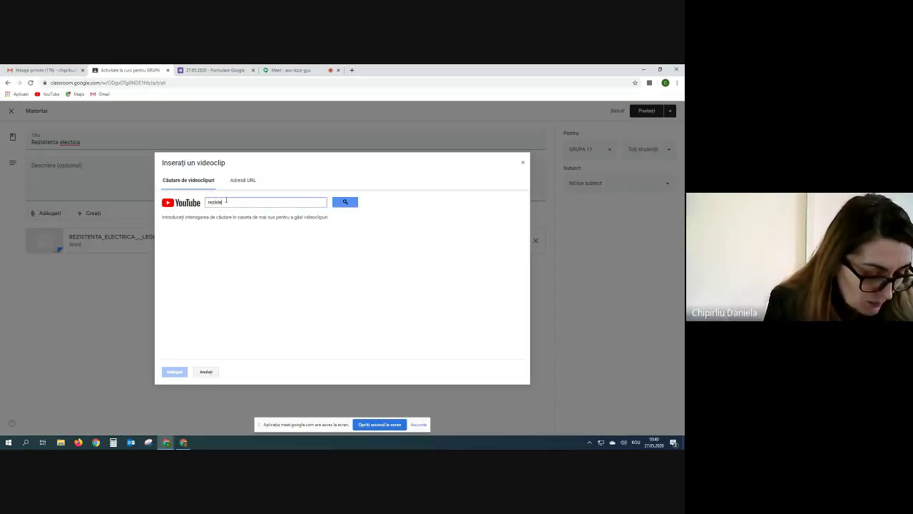
{"action": "type", "text": "nta elec"}
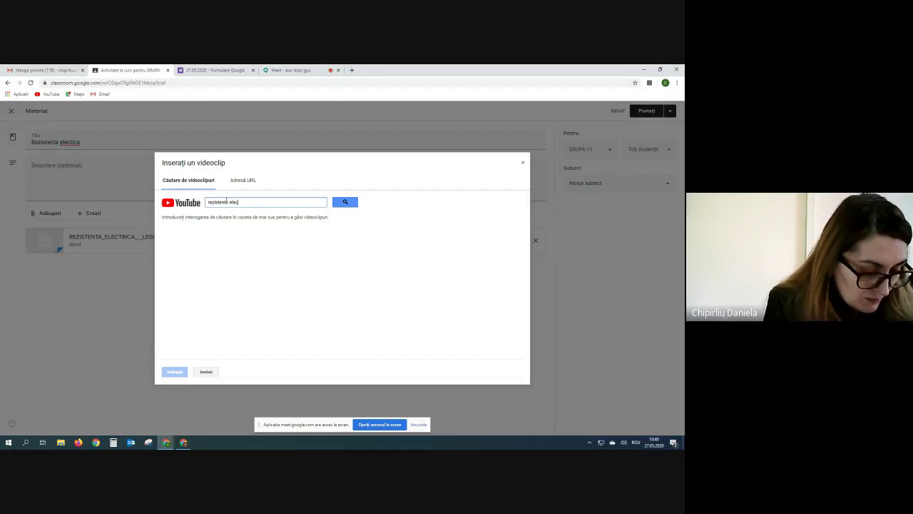
{"action": "type", "text": "trica"}
{"action": "key", "text": "Return"}
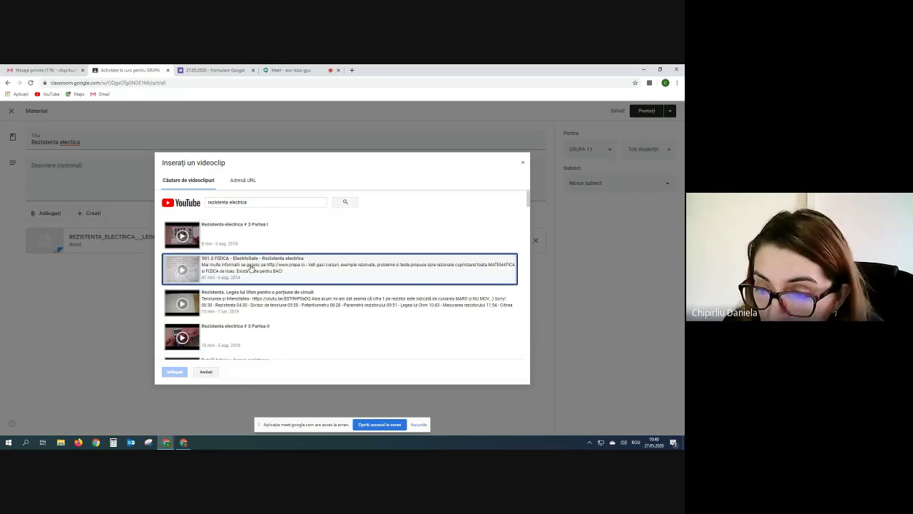
{"action": "left_click", "coordinate": [251, 269]}
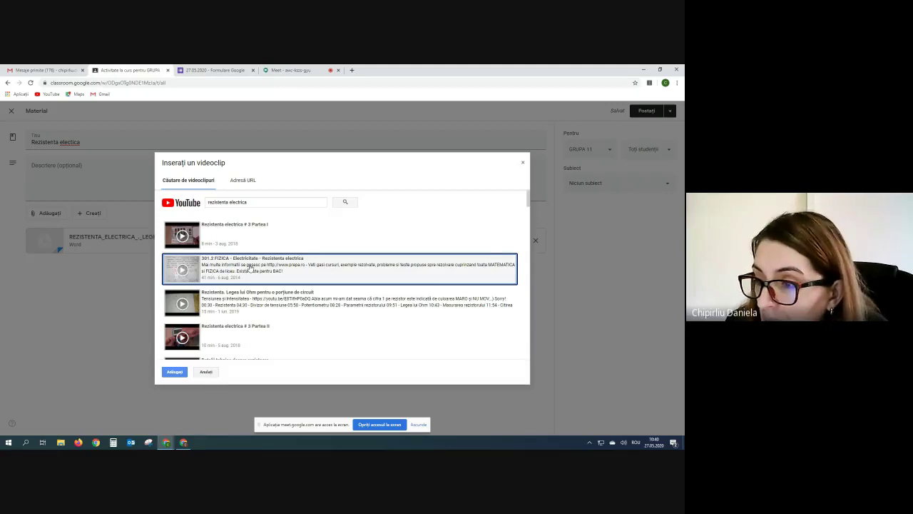
{"action": "left_click", "coordinate": [175, 372]}
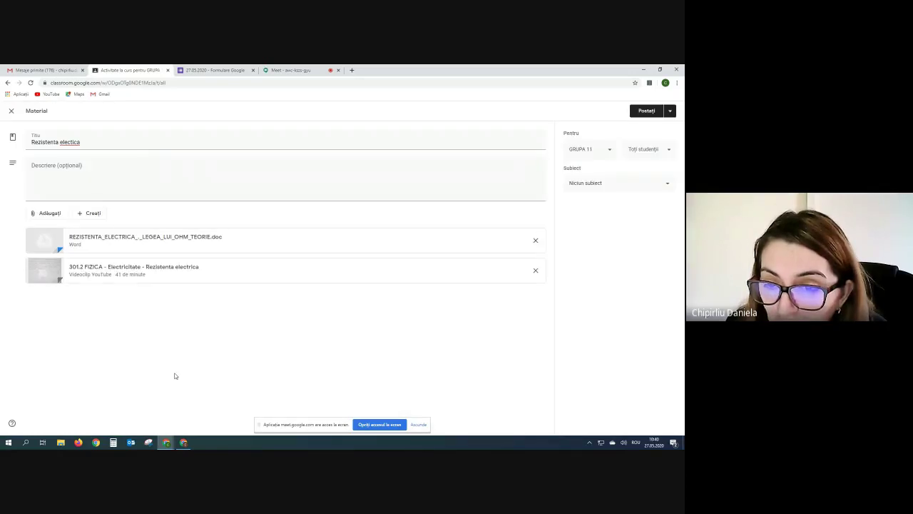
{"action": "left_click", "coordinate": [351, 71]}
Google 'rezistenta electriva' and open the Okazii.ro result.
{"action": "left_click", "coordinate": [266, 216]}
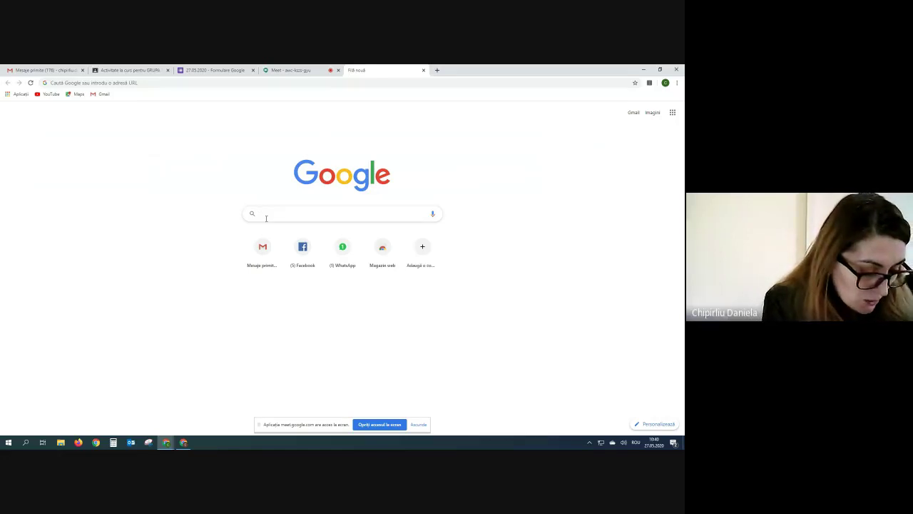
{"action": "type", "text": "reziste"}
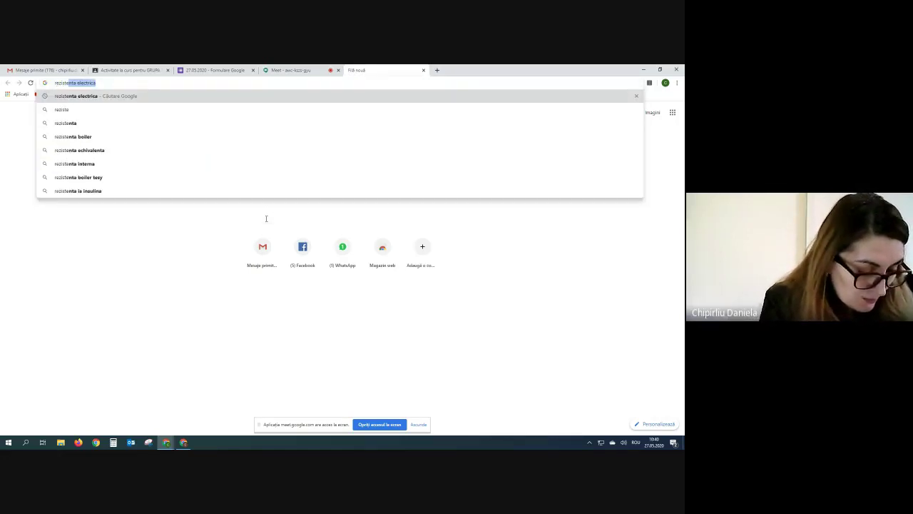
{"action": "type", "text": "nta electri"}
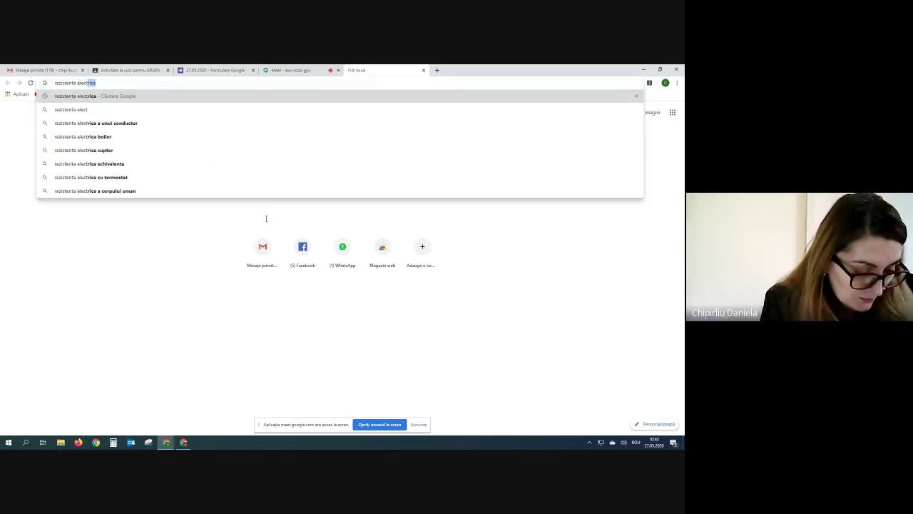
{"action": "type", "text": "va"}
{"action": "key", "text": "Return"}
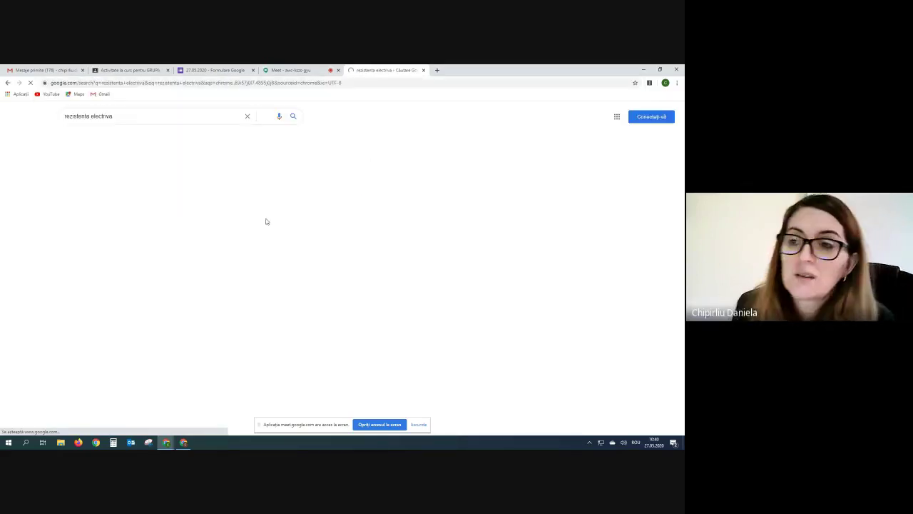
{"action": "scroll", "coordinate": [219, 349], "scroll_direction": "down", "scroll_amount": 10}
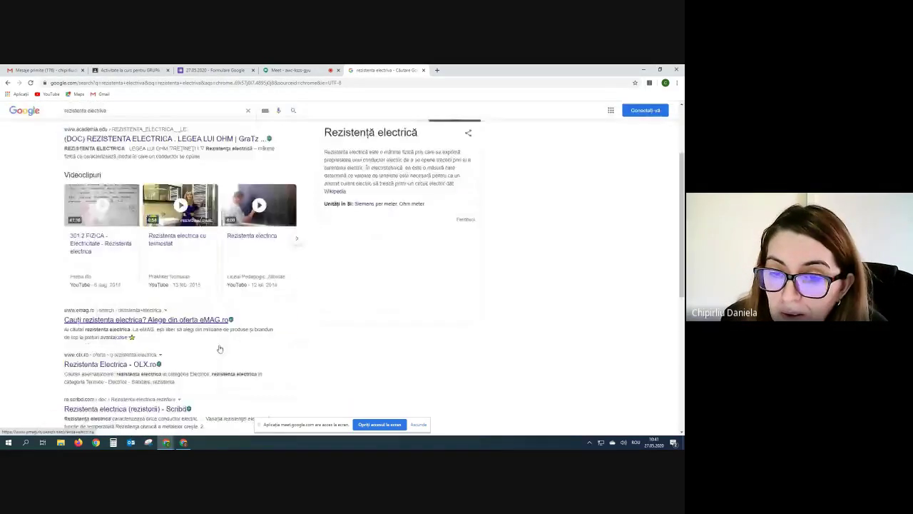
{"action": "scroll", "coordinate": [219, 348], "scroll_direction": "up", "scroll_amount": 2}
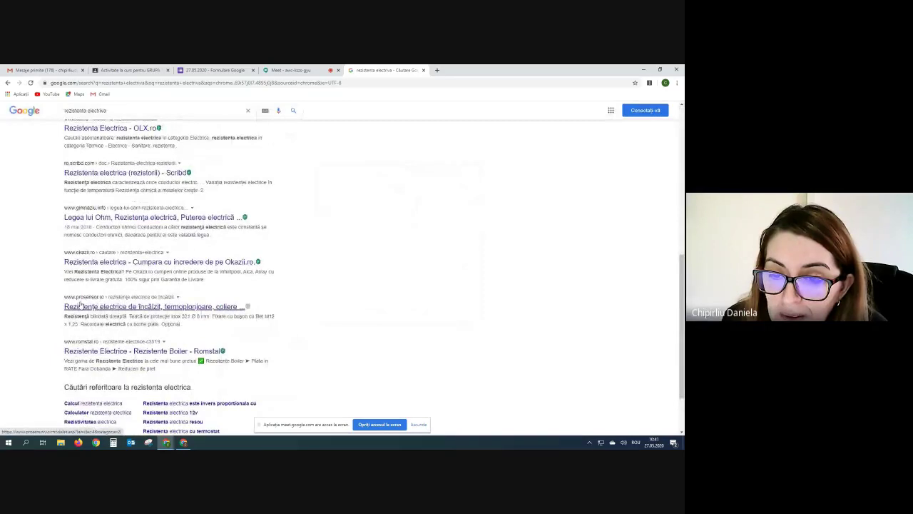
{"action": "left_click", "coordinate": [158, 262]}
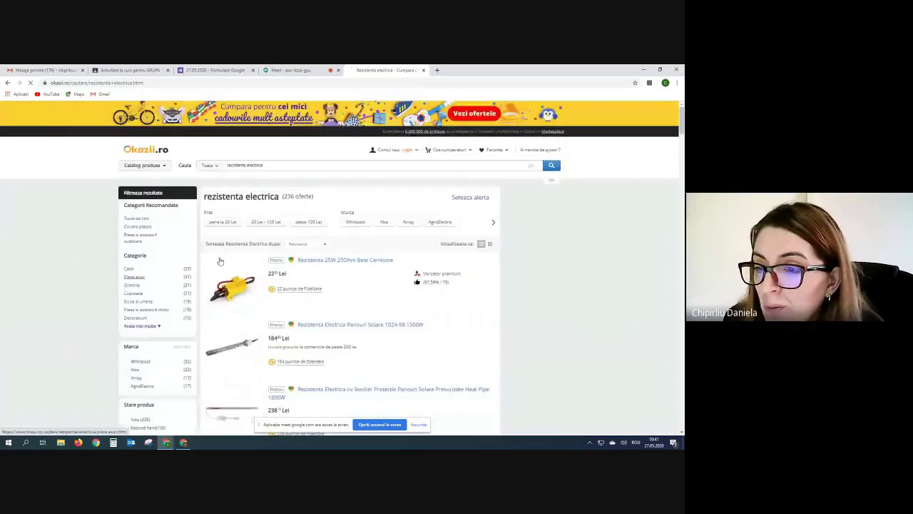
Copy the Okazii.ro page address and return to the Classroom material tab.
{"action": "scroll", "coordinate": [257, 321], "scroll_direction": "down", "scroll_amount": 5}
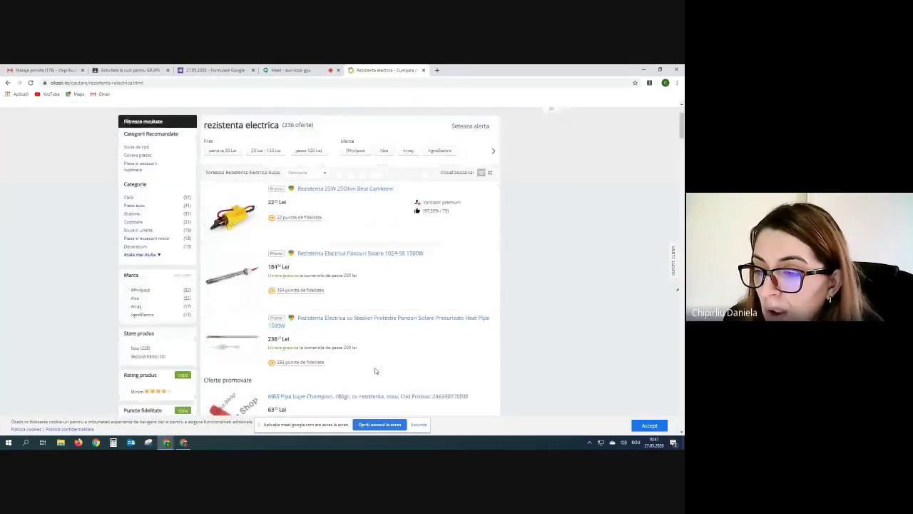
{"action": "scroll", "coordinate": [292, 381], "scroll_direction": "up", "scroll_amount": 5}
{"action": "scroll", "coordinate": [293, 381], "scroll_direction": "up", "scroll_amount": 1}
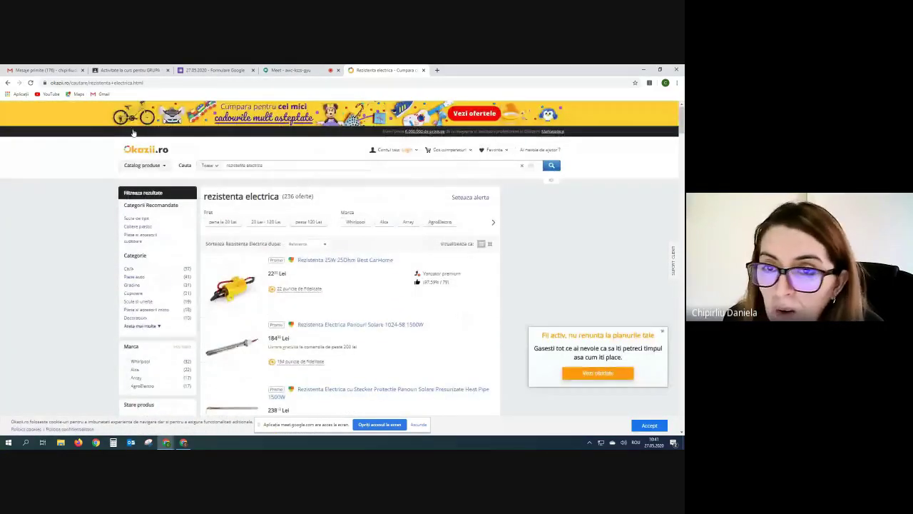
{"action": "left_click", "coordinate": [82, 82]}
{"action": "right_click", "coordinate": [82, 83]}
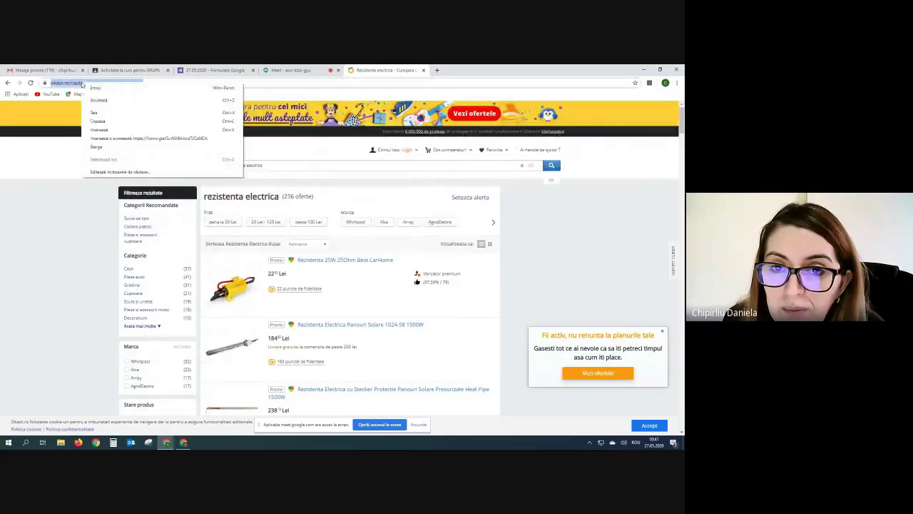
{"action": "left_click", "coordinate": [105, 121]}
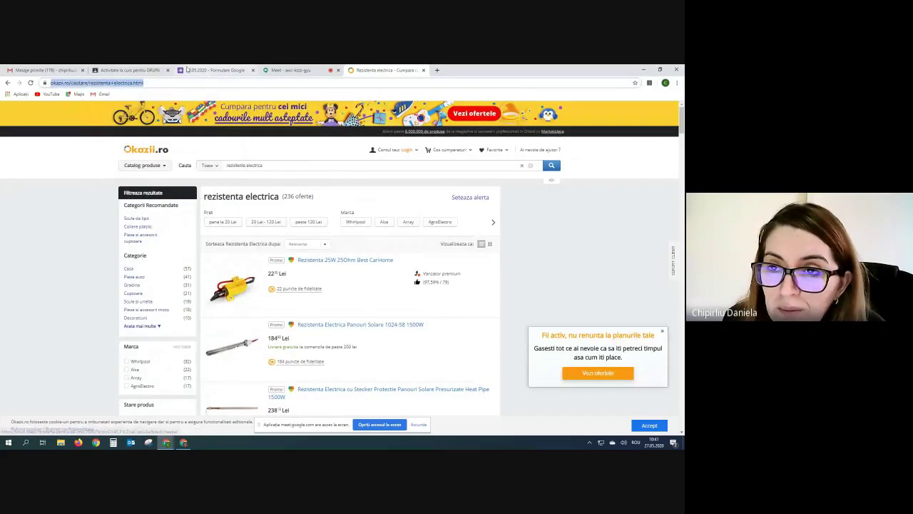
{"action": "left_click", "coordinate": [128, 70]}
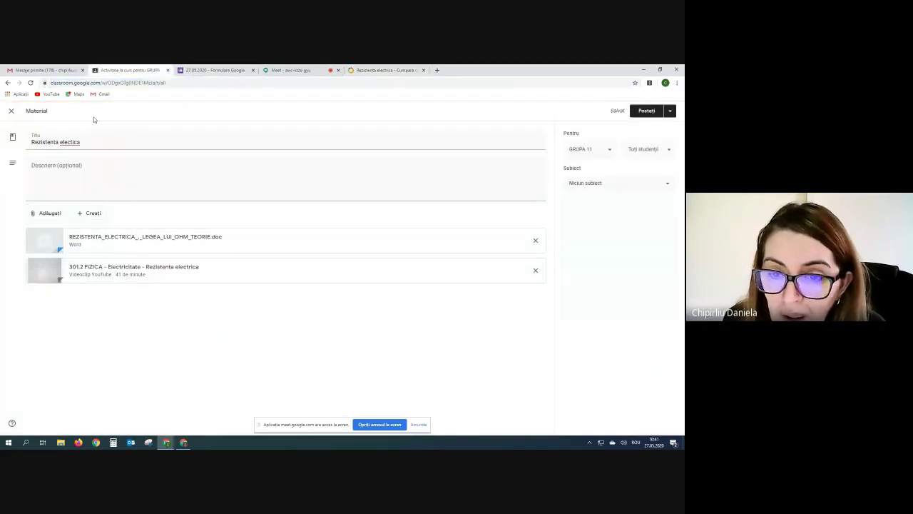
Add the copied Okazii.ro address ending in rezistenta+electrica.html as a link attachment.
{"action": "left_click", "coordinate": [44, 215]}
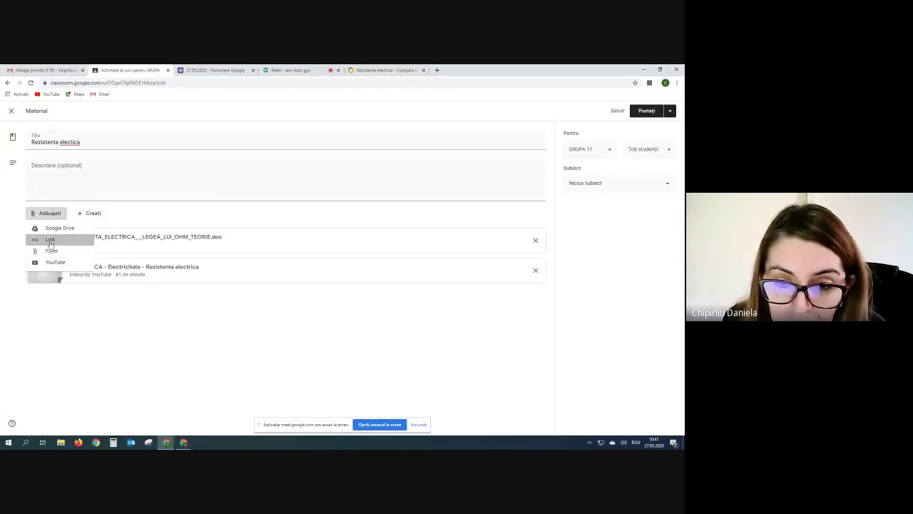
{"action": "left_click", "coordinate": [51, 242]}
{"action": "right_click", "coordinate": [323, 272]}
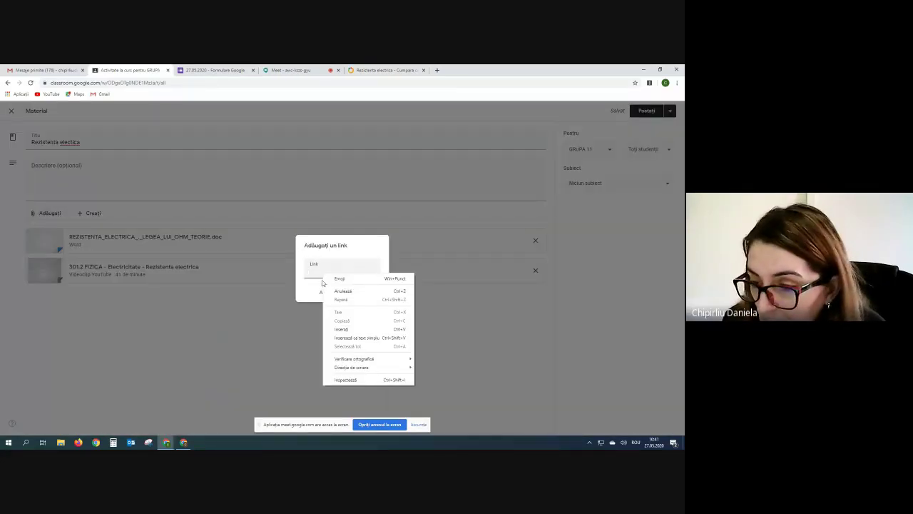
{"action": "left_click", "coordinate": [339, 328]}
{"action": "left_click", "coordinate": [341, 333]}
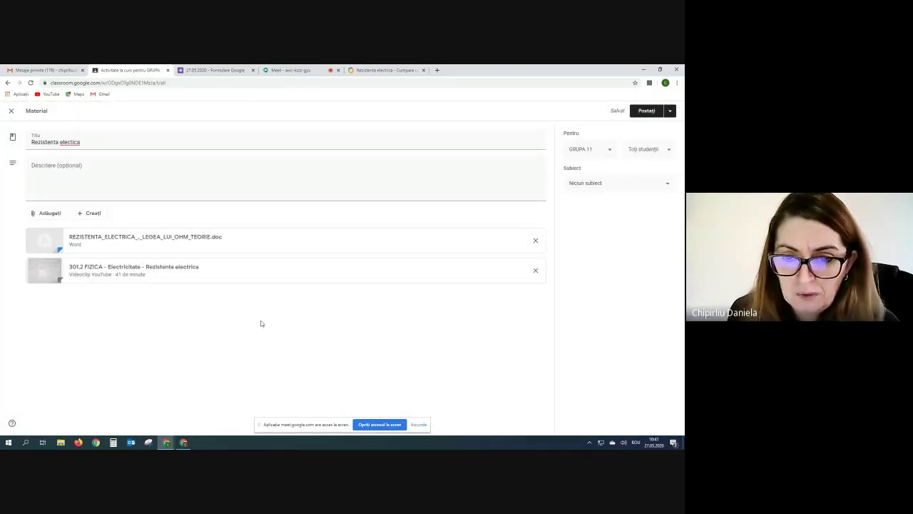
{"action": "left_click", "coordinate": [31, 214]}
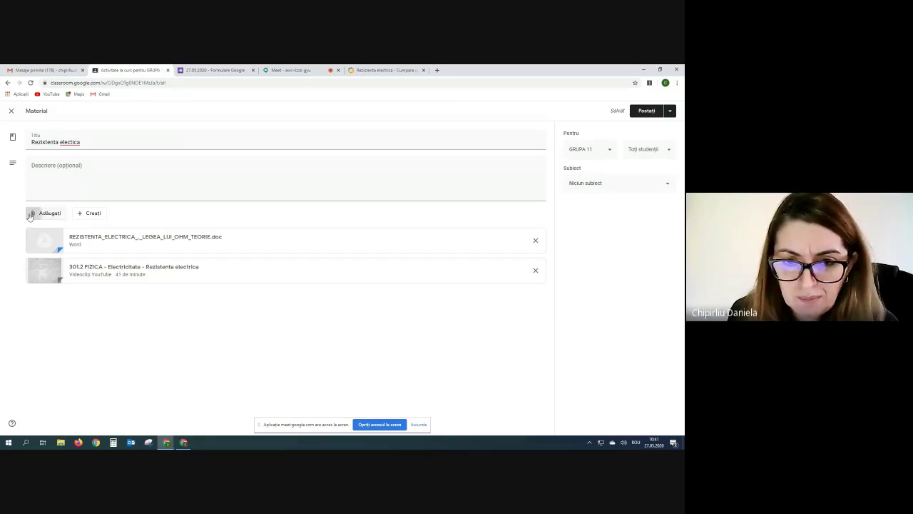
{"action": "left_click", "coordinate": [35, 239]}
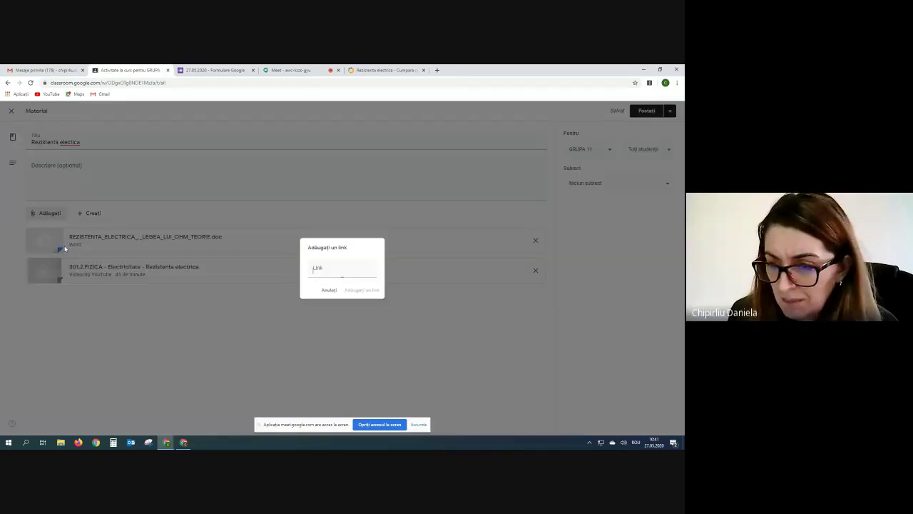
{"action": "right_click", "coordinate": [314, 265]}
{"action": "left_click", "coordinate": [332, 308]}
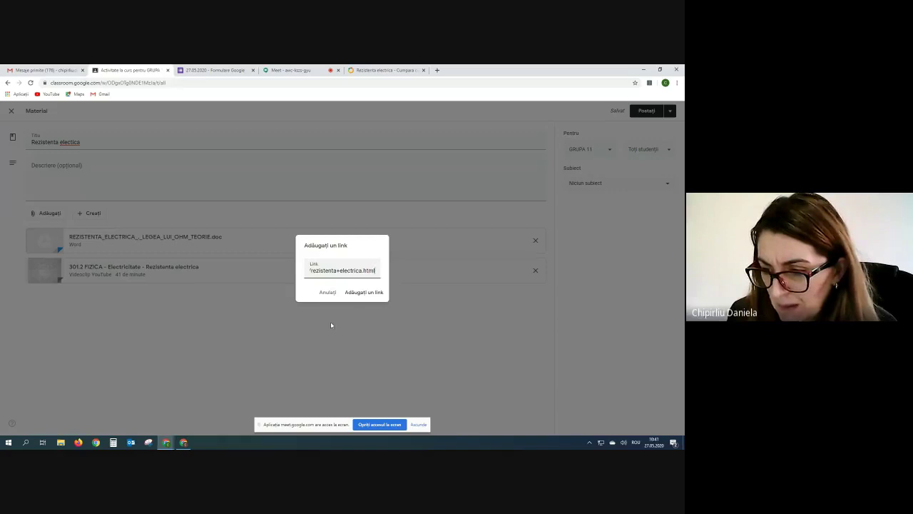
{"action": "left_click", "coordinate": [358, 294]}
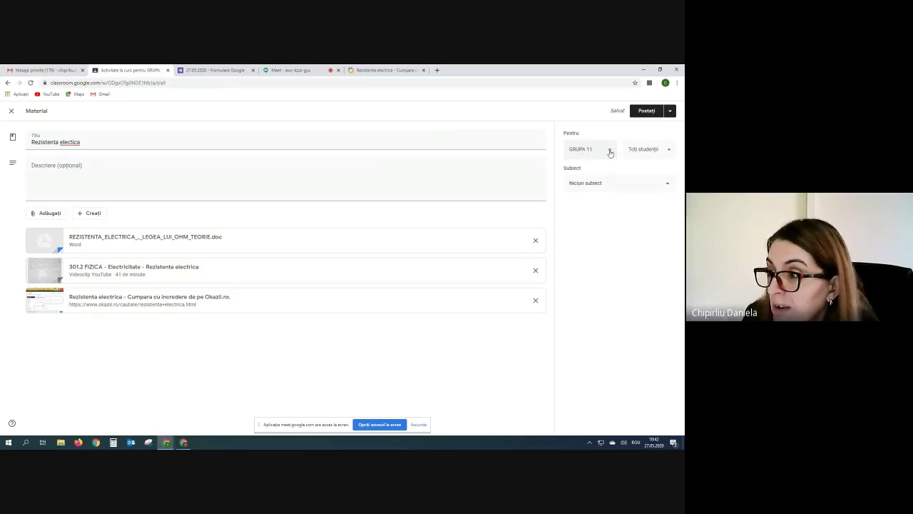
Keep GRUPA 11 as the class, file the material under a new LECTII topic, and post it.
{"action": "left_click", "coordinate": [610, 151]}
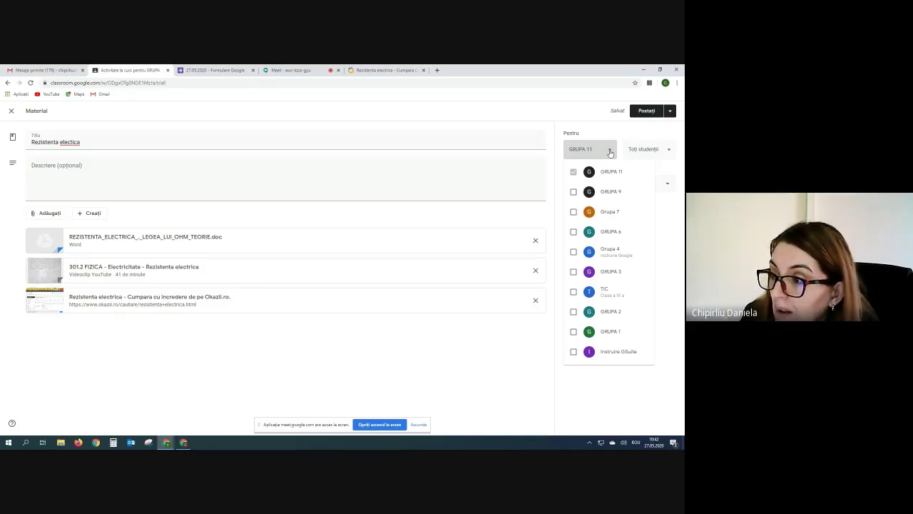
{"action": "left_click", "coordinate": [610, 152]}
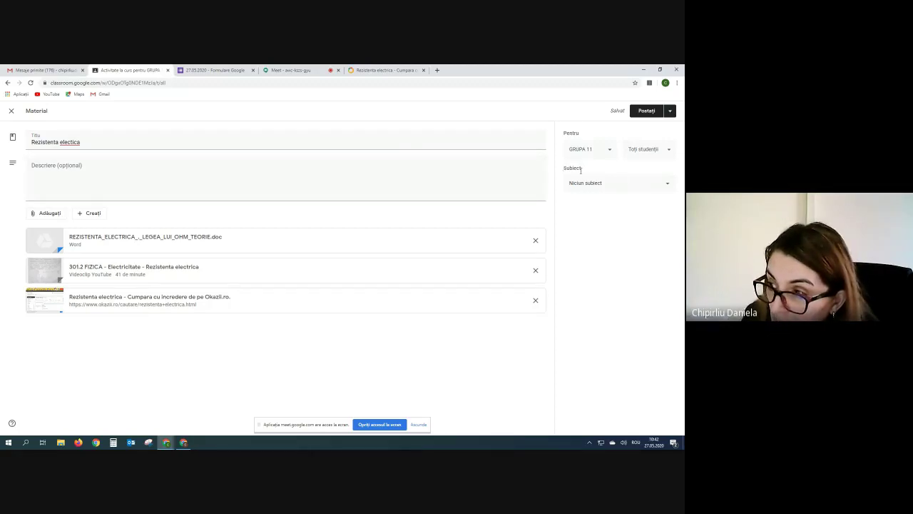
{"action": "left_click", "coordinate": [669, 185]}
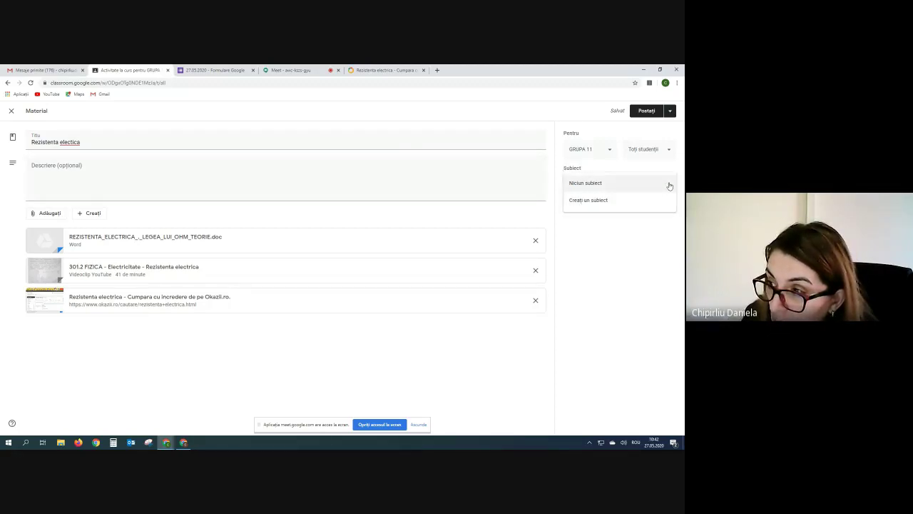
{"action": "left_click", "coordinate": [602, 200]}
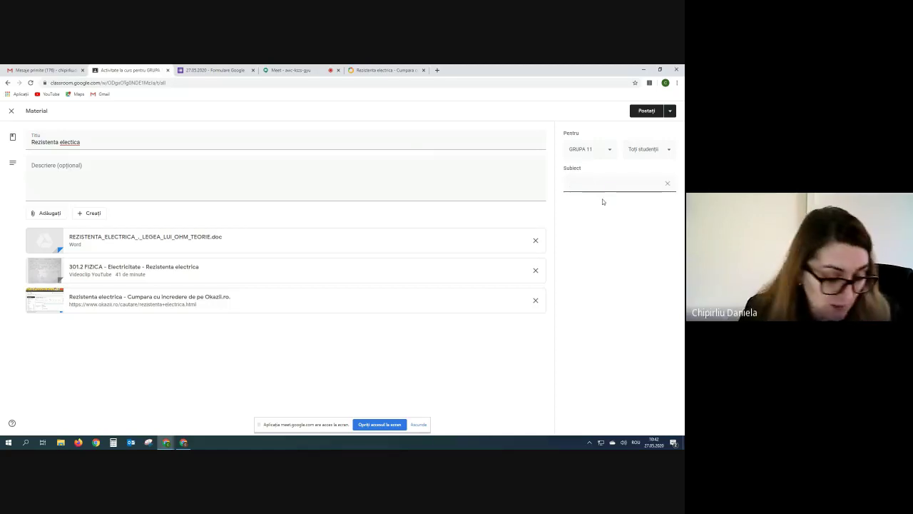
{"action": "type", "text": "LECTII"}
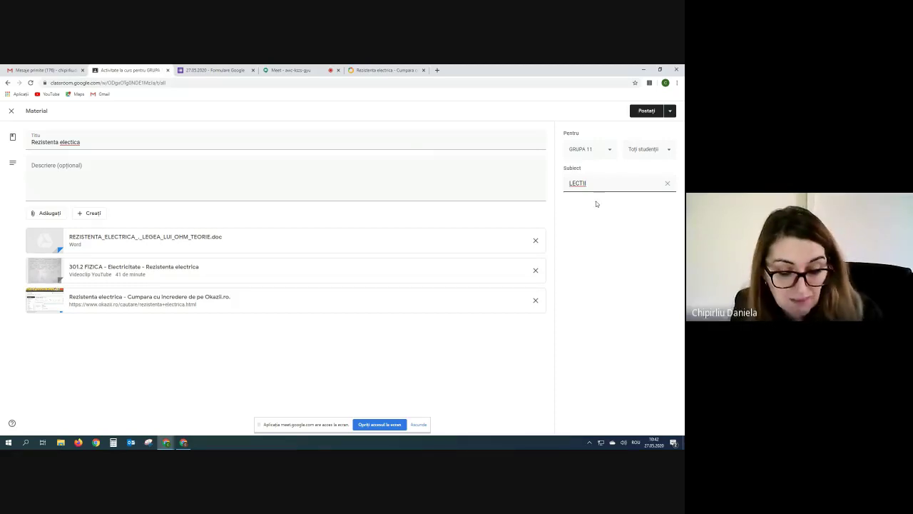
{"action": "left_click", "coordinate": [669, 112]}
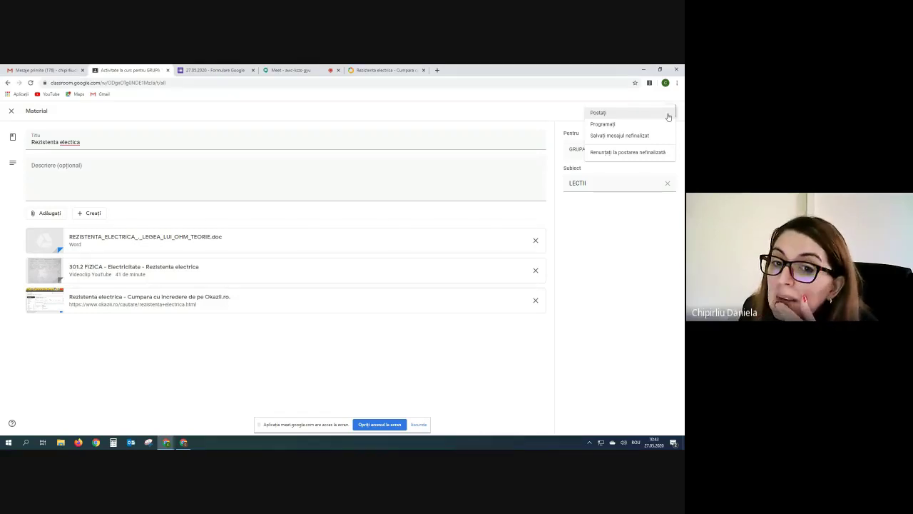
{"action": "left_click", "coordinate": [598, 113]}
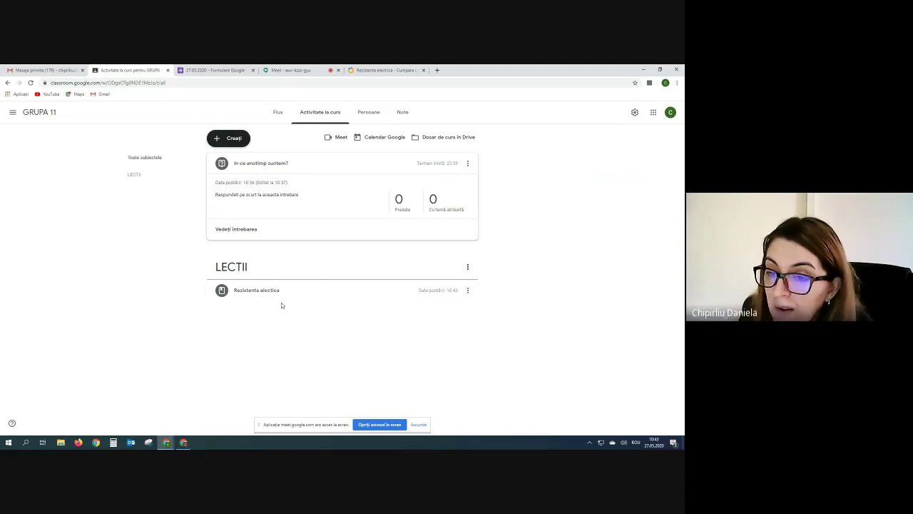
Switch to the Google Meet call showing the participant grid.
{"action": "left_click", "coordinate": [213, 140]}
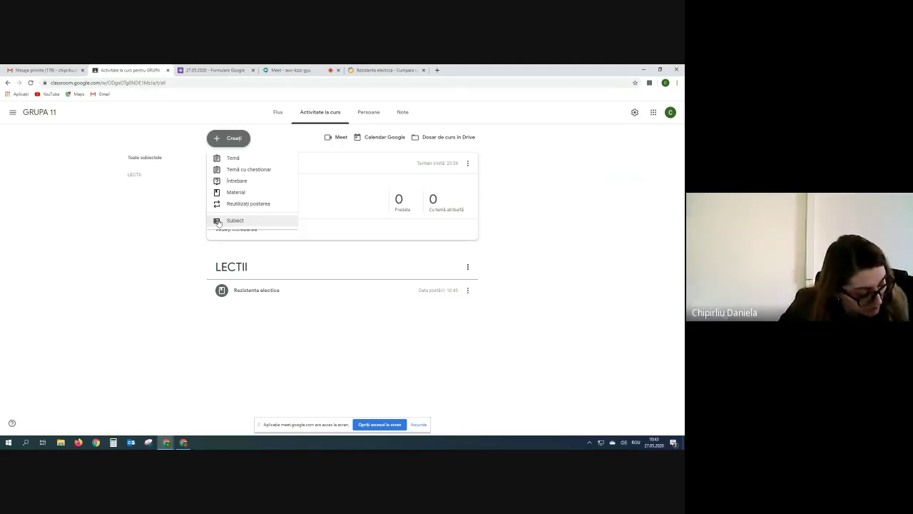
{"action": "left_click", "coordinate": [283, 71]}
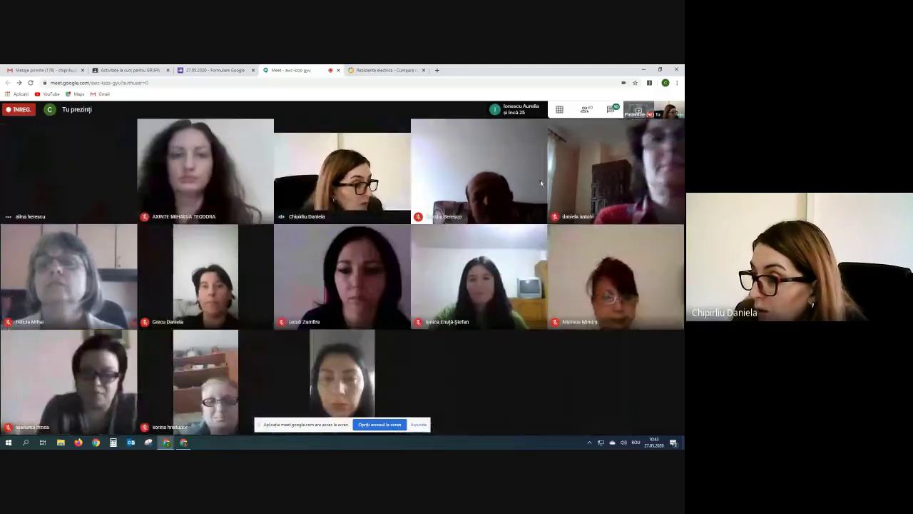
Restore the tiled Meet grid, open the chat, then go back to GRUPA 11 Classwork.
{"action": "left_click", "coordinate": [562, 110]}
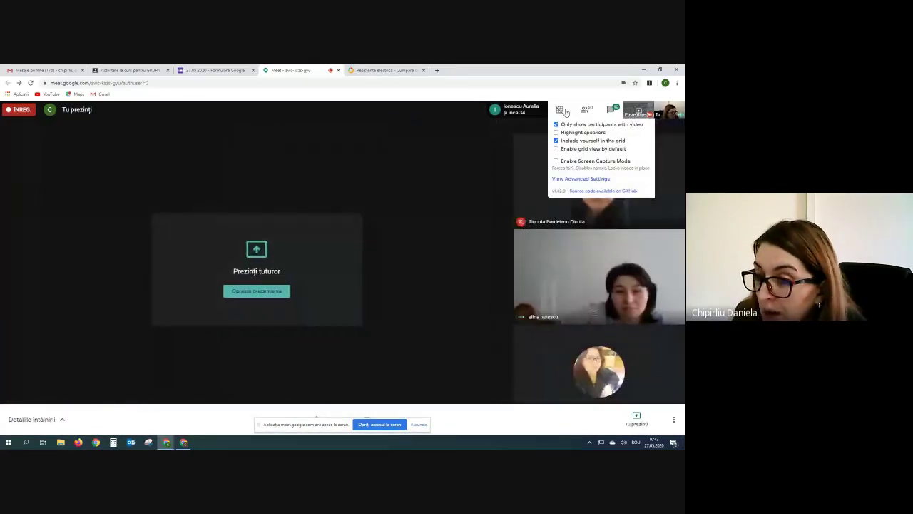
{"action": "left_click", "coordinate": [563, 112]}
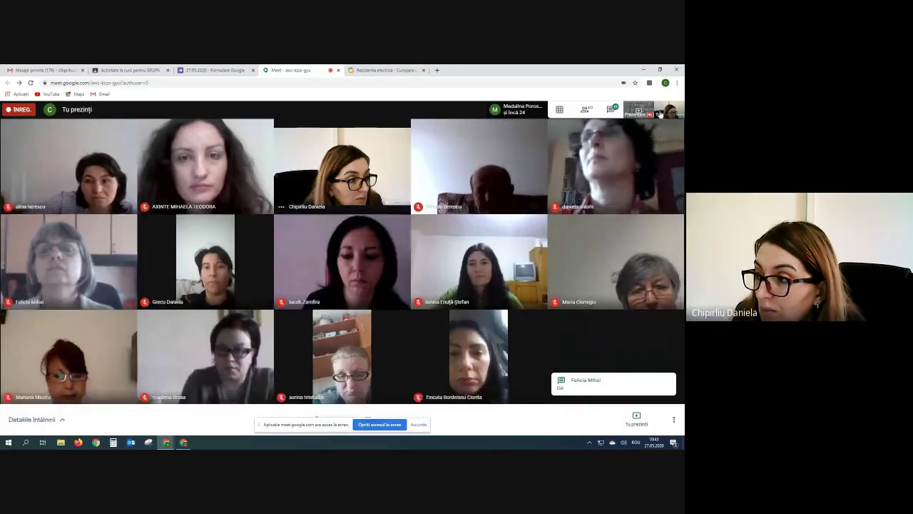
{"action": "left_click", "coordinate": [612, 109]}
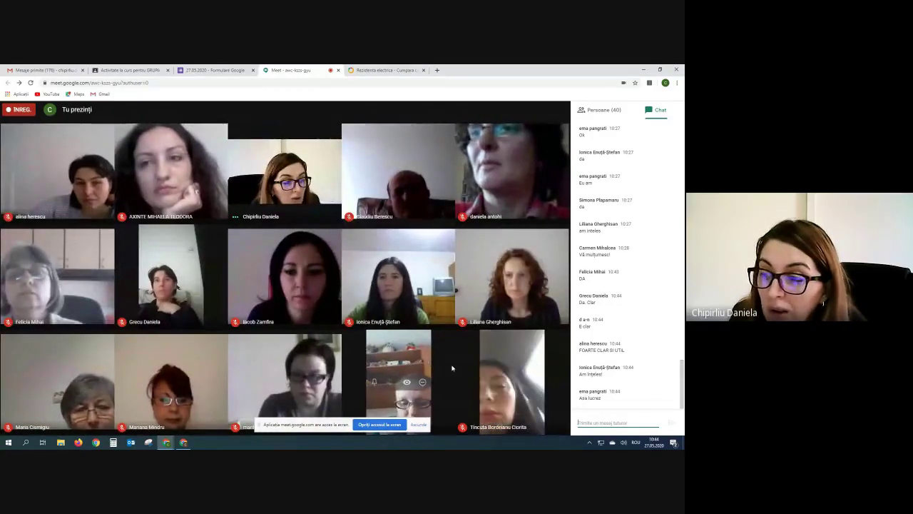
{"action": "left_click", "coordinate": [135, 69]}
{"action": "left_click", "coordinate": [122, 259]}
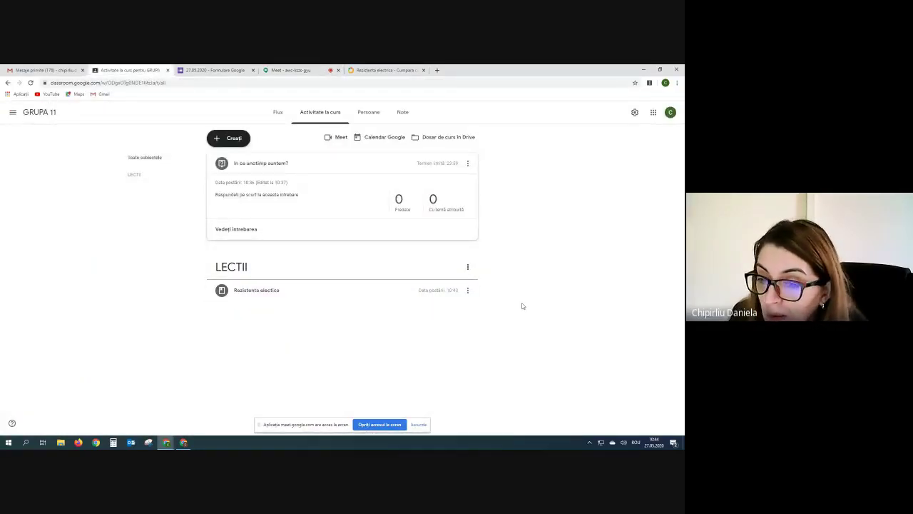
Expand the Rezistenta electica post to show its Word document, YouTube video and Okazii.ro link.
{"action": "left_click", "coordinate": [271, 293]}
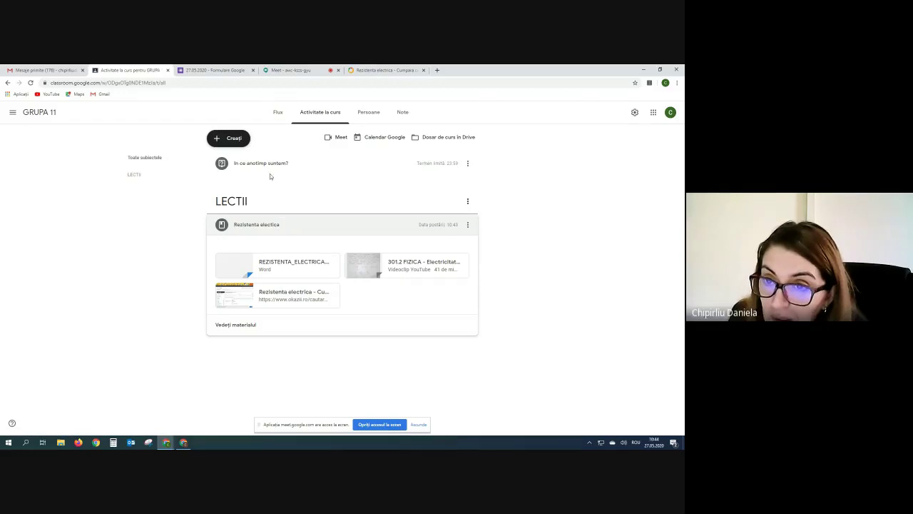
{"action": "left_click", "coordinate": [217, 139]}
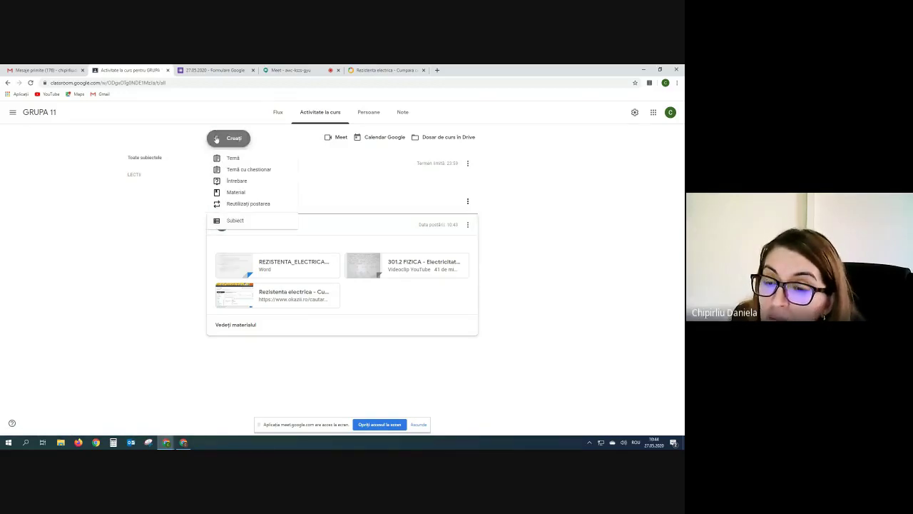
{"action": "left_click", "coordinate": [144, 239]}
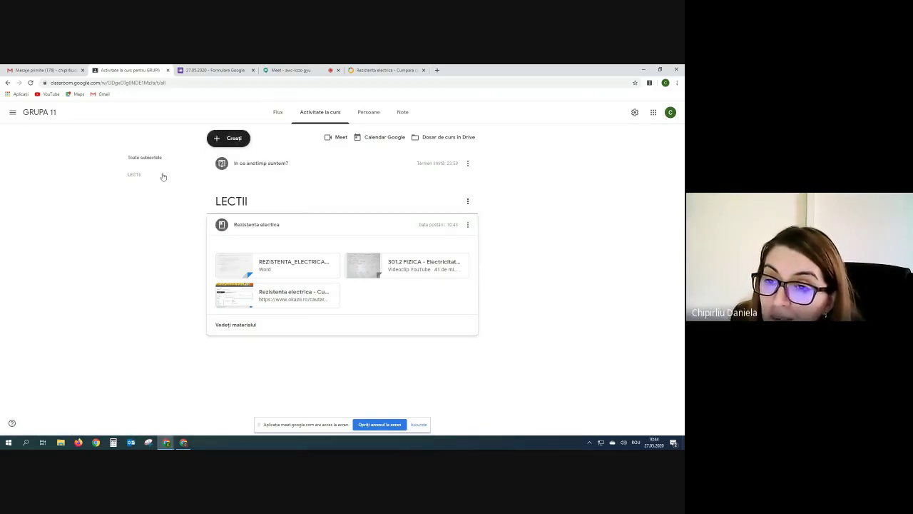
{"action": "left_click", "coordinate": [214, 140]}
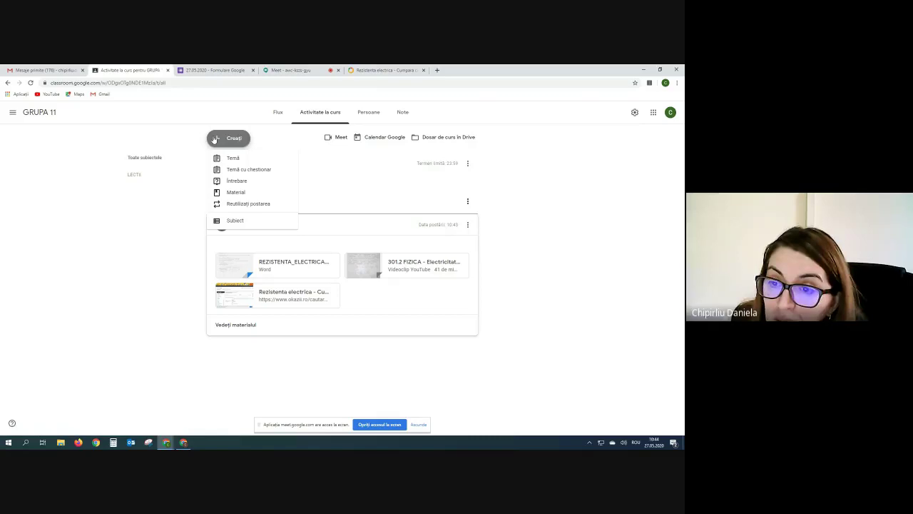
Add a topic named MANUALE to the GRUPA 11 classwork.
{"action": "left_click", "coordinate": [233, 222]}
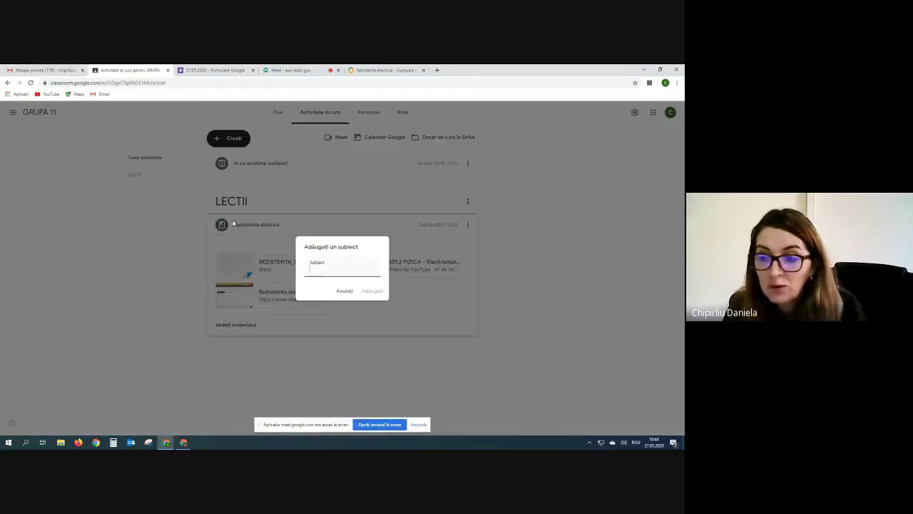
{"action": "type", "text": "MAN"}
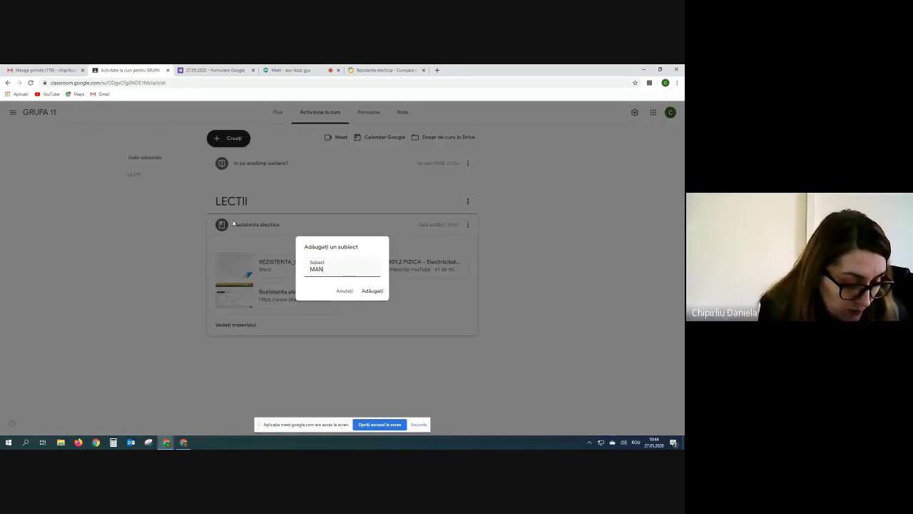
{"action": "type", "text": "UALE"}
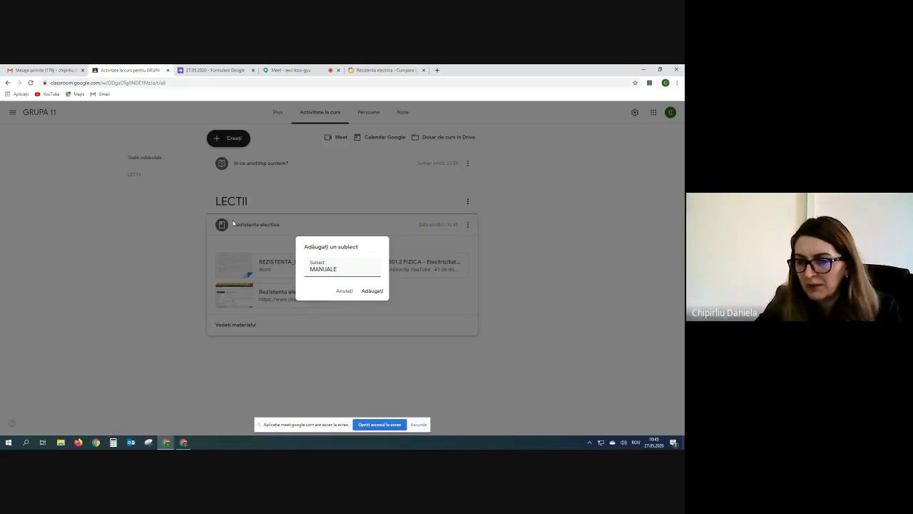
{"action": "left_click", "coordinate": [374, 292]}
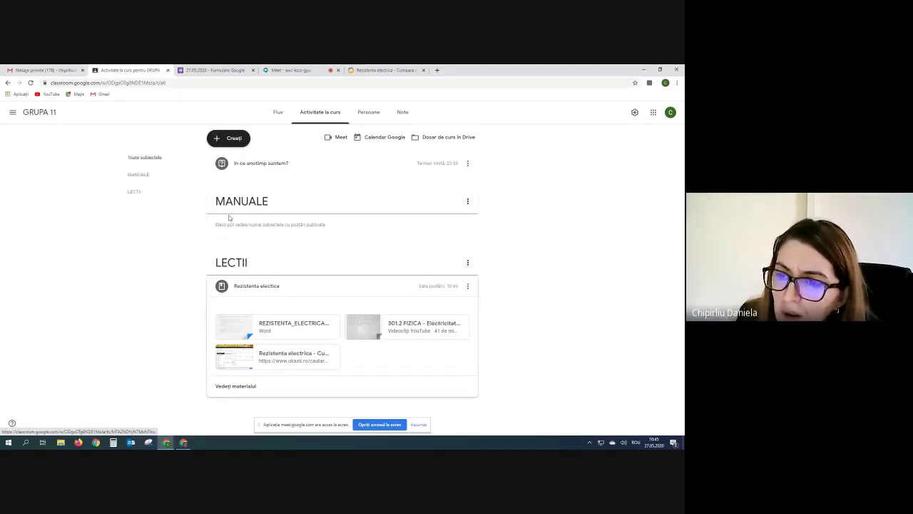
Admit the waiting guest into the Google Meet call, then return to the GRUPA 11 classwork.
{"action": "left_click", "coordinate": [289, 70]}
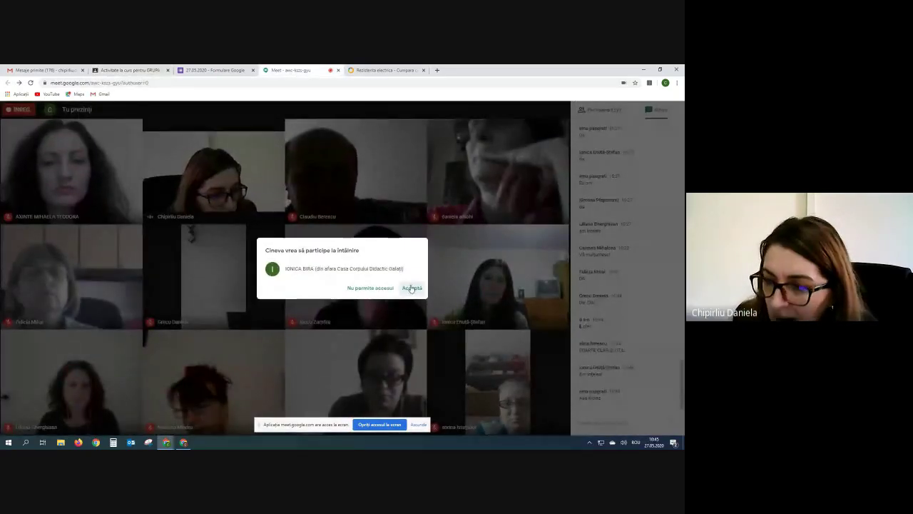
{"action": "left_click", "coordinate": [412, 289]}
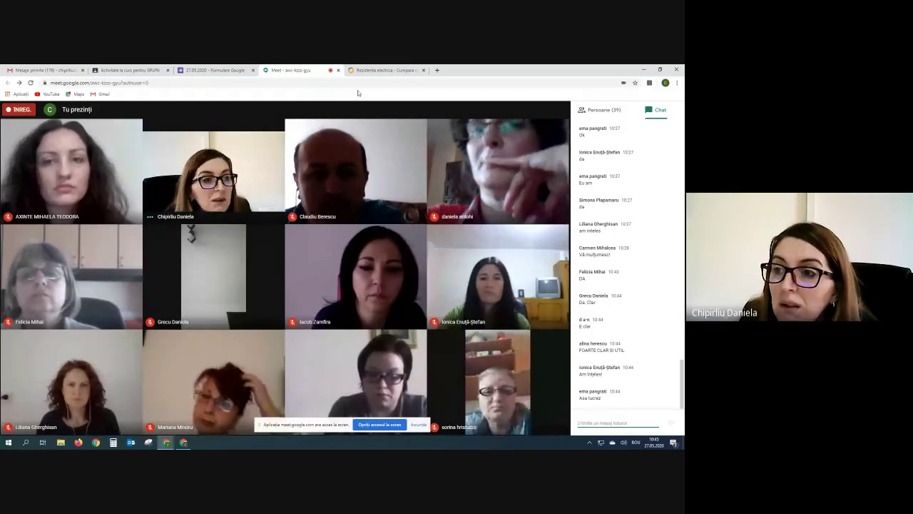
{"action": "left_click", "coordinate": [114, 71]}
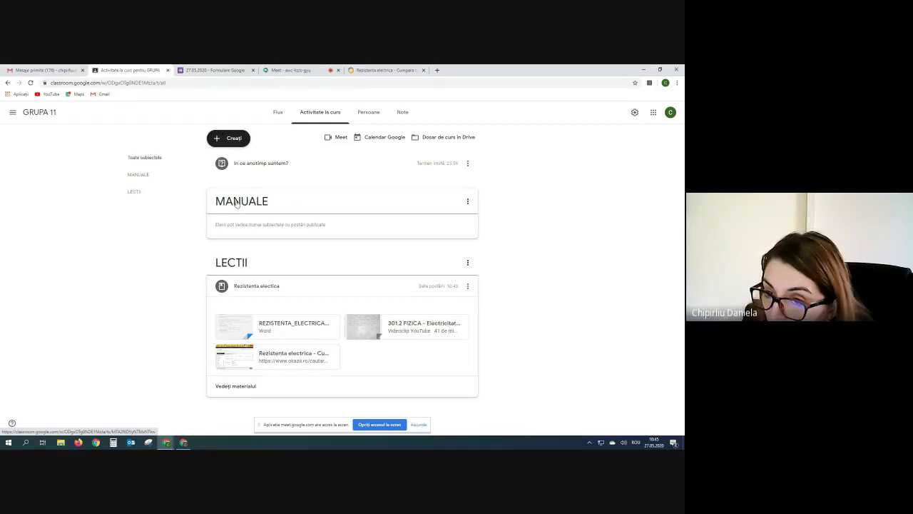
{"action": "left_click", "coordinate": [238, 263]}
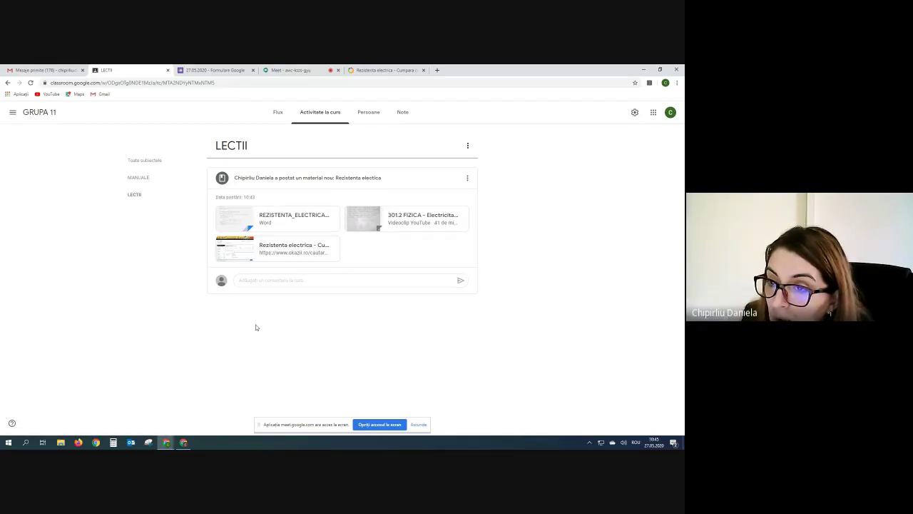
{"action": "left_click", "coordinate": [305, 114]}
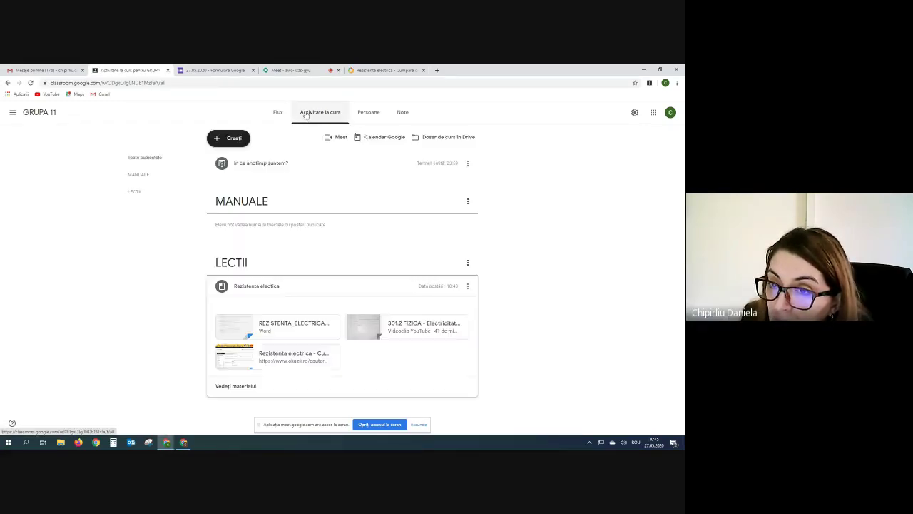
{"action": "left_click", "coordinate": [213, 139]}
Draft a new material titled 'Manuale editura All' and choose to attach a file.
{"action": "left_click", "coordinate": [236, 192]}
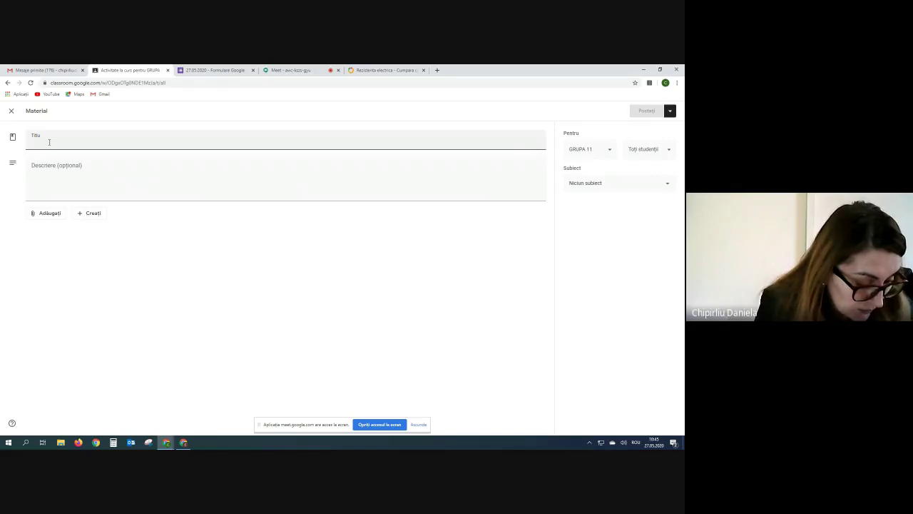
{"action": "type", "text": "Manua"}
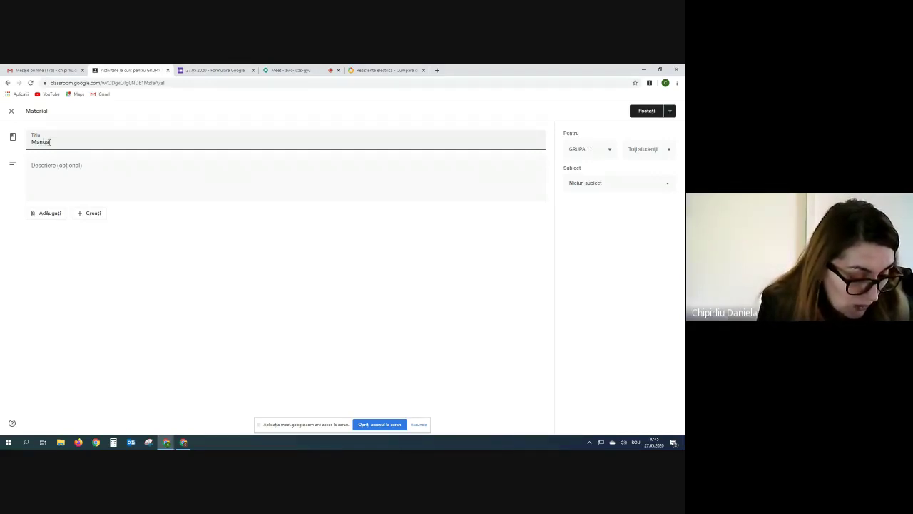
{"action": "type", "text": "le editura"}
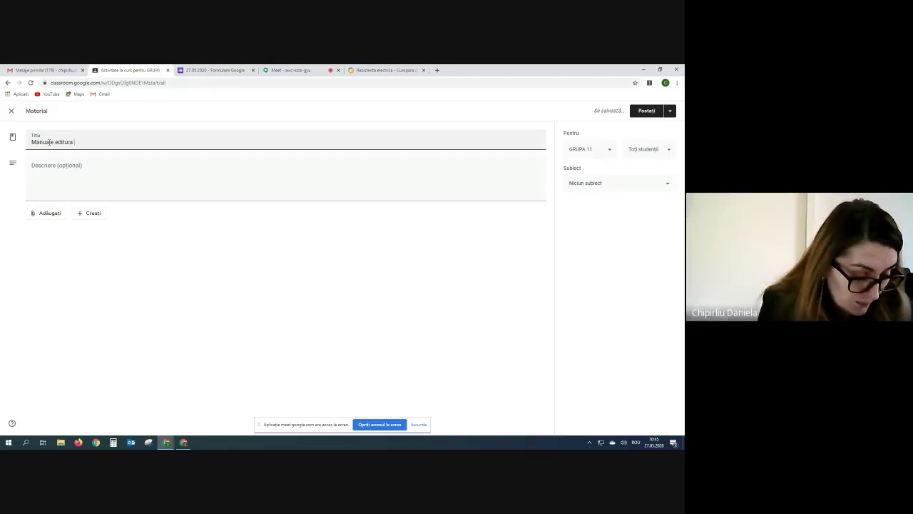
{"action": "type", "text": " All"}
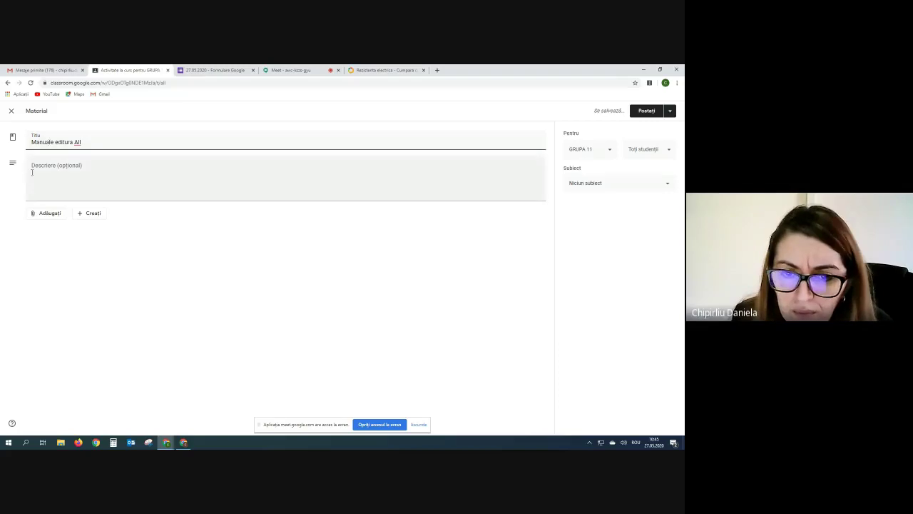
{"action": "left_click", "coordinate": [36, 216]}
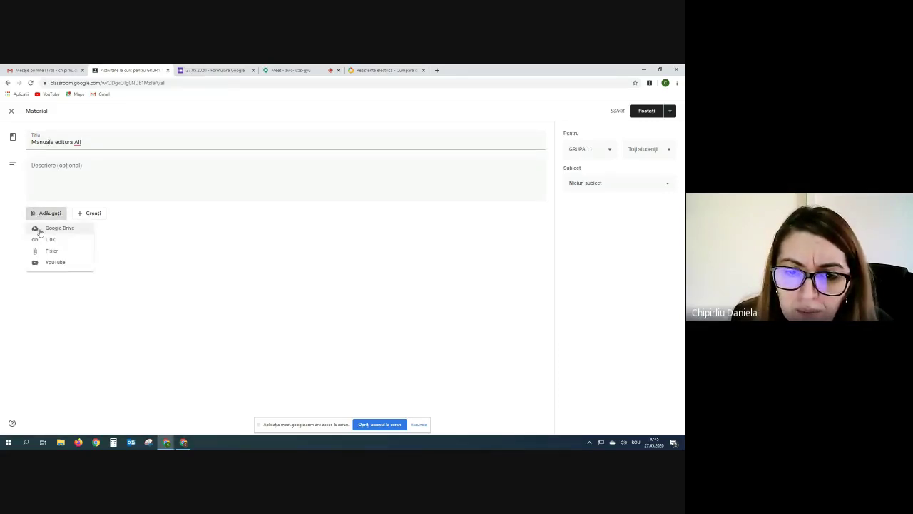
{"action": "left_click", "coordinate": [50, 252]}
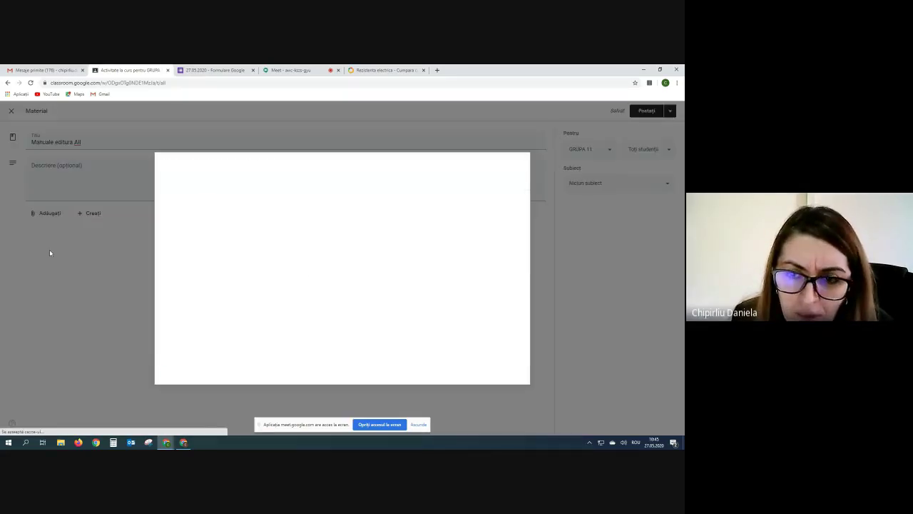
Upload TEST DE EVALUARE REZISTENTA ELECTRICA.docx from the FIZICA folder to the material.
{"action": "left_click", "coordinate": [336, 275]}
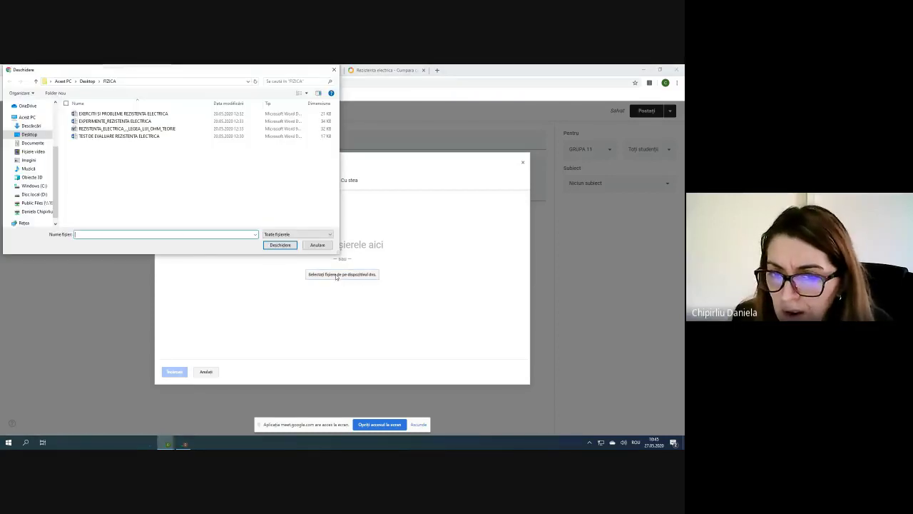
{"action": "left_click", "coordinate": [89, 136]}
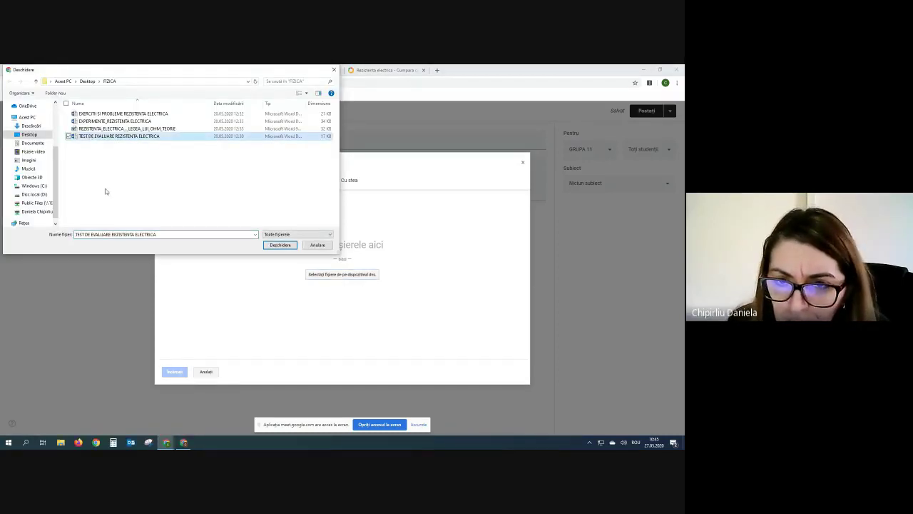
{"action": "left_click", "coordinate": [276, 245]}
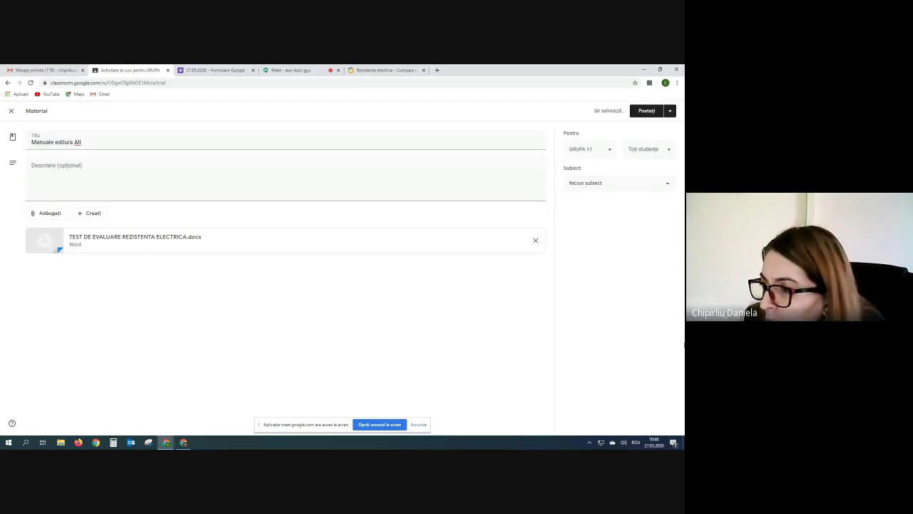
File the 'Manuale editura All' material under the MANUALE topic and post it.
{"action": "left_click", "coordinate": [664, 185]}
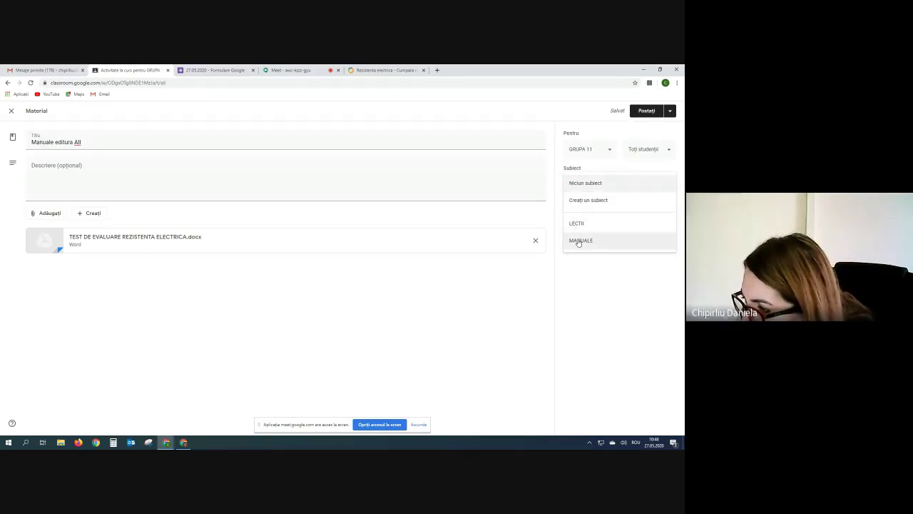
{"action": "left_click", "coordinate": [578, 241]}
{"action": "left_click", "coordinate": [646, 111]}
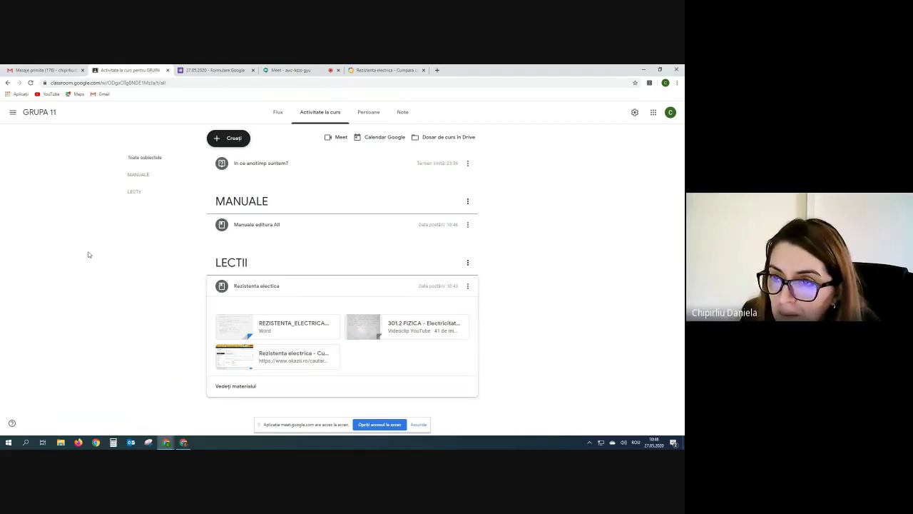
Add a topic named TESTE to the GRUPA 11 classwork.
{"action": "left_click", "coordinate": [219, 140]}
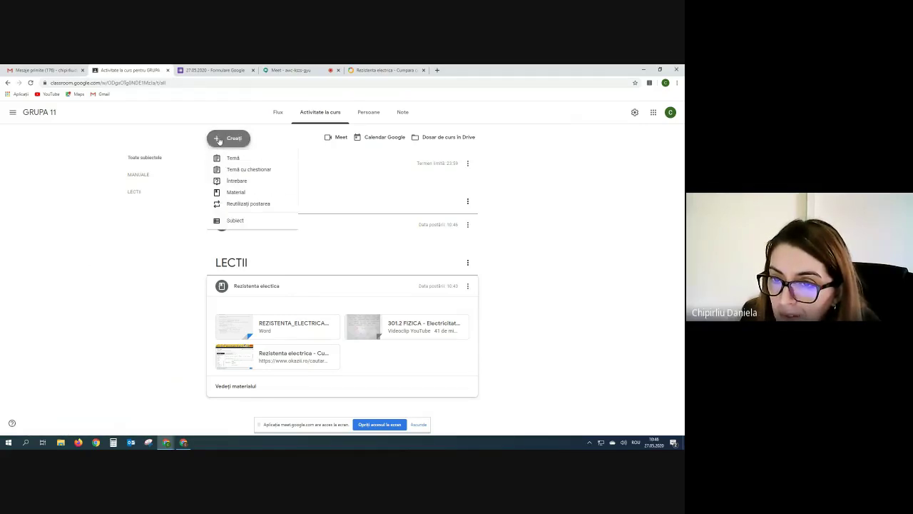
{"action": "left_click", "coordinate": [230, 221]}
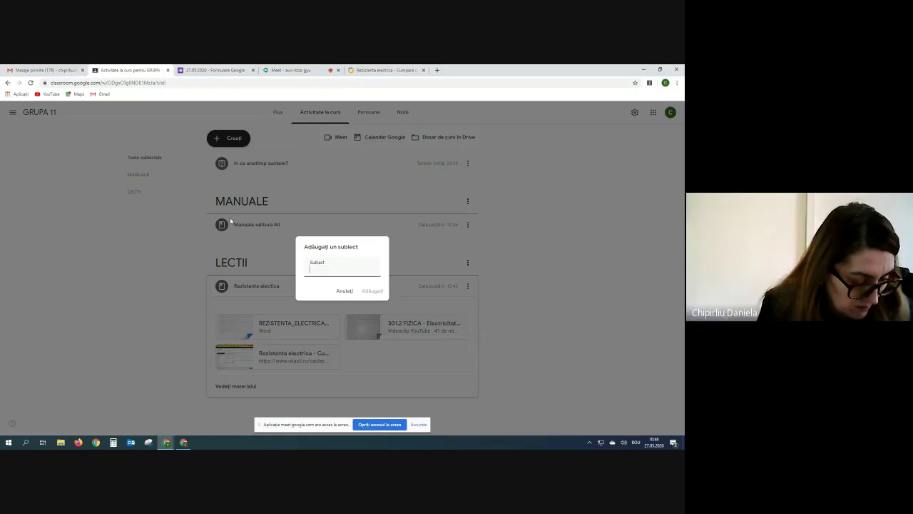
{"action": "type", "text": "TESTE"}
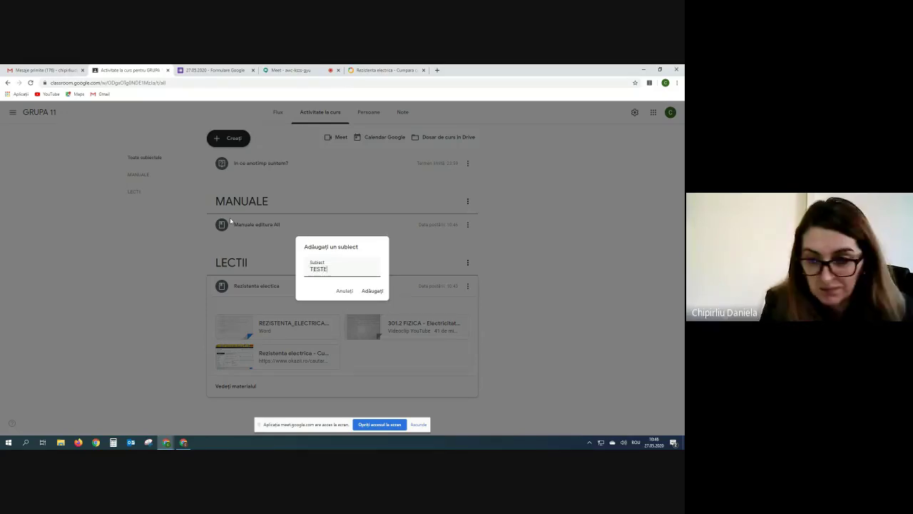
{"action": "left_click", "coordinate": [376, 290]}
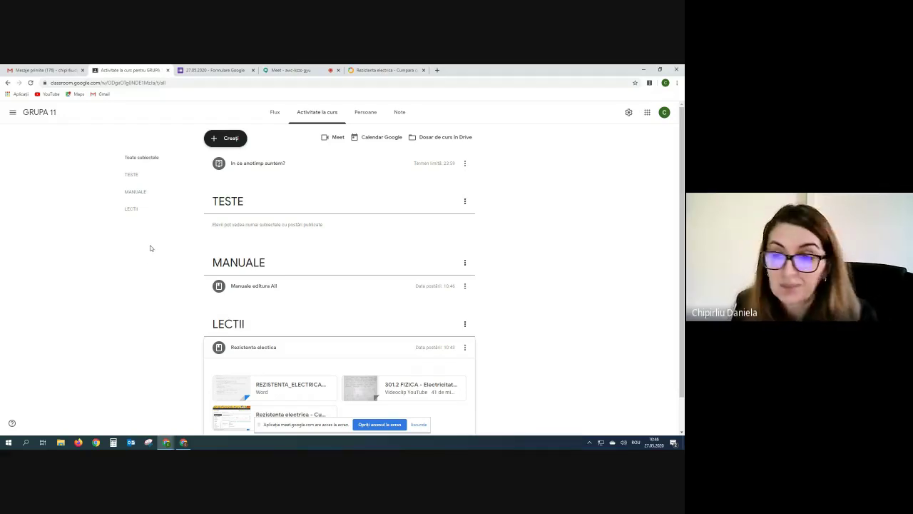
{"action": "left_click", "coordinate": [221, 138]}
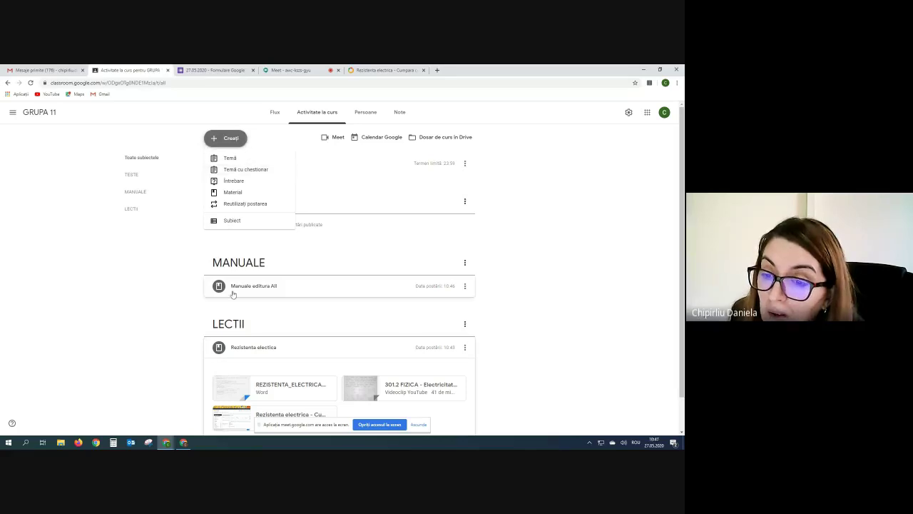
Rename the TESTE topic to TEME.
{"action": "left_click", "coordinate": [174, 242]}
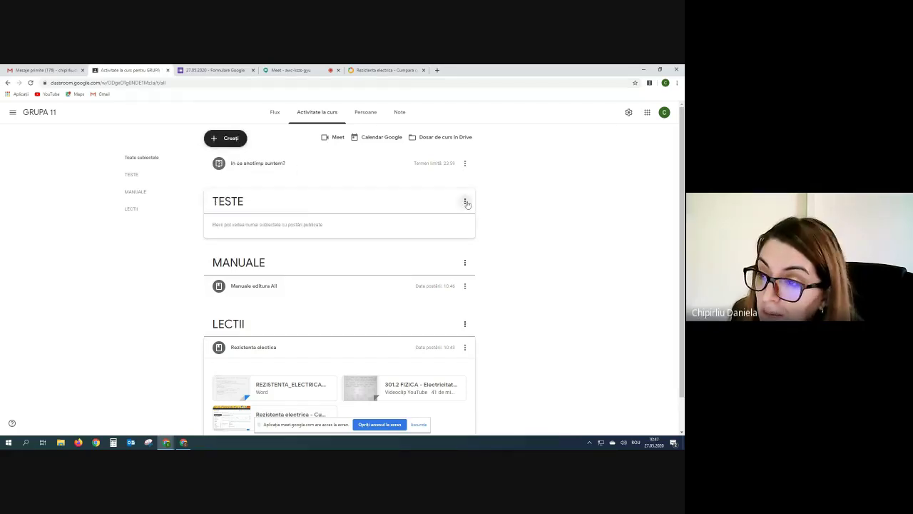
{"action": "left_click", "coordinate": [465, 203]}
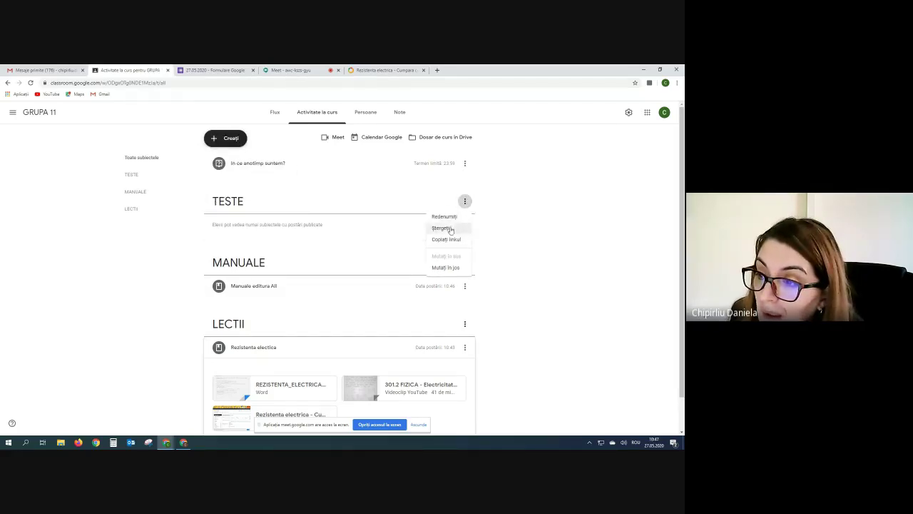
{"action": "left_click", "coordinate": [444, 216]}
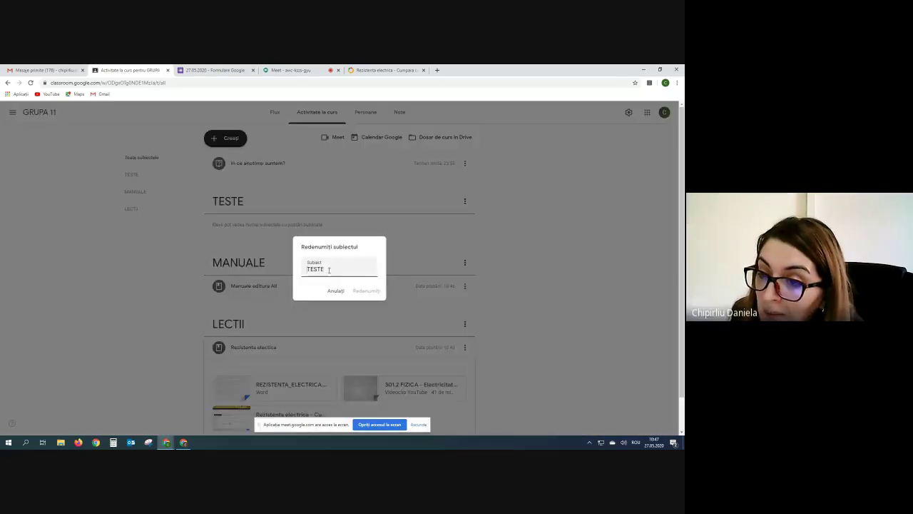
{"action": "left_click_drag", "start_coordinate": [326, 269], "coordinate": [291, 273]}
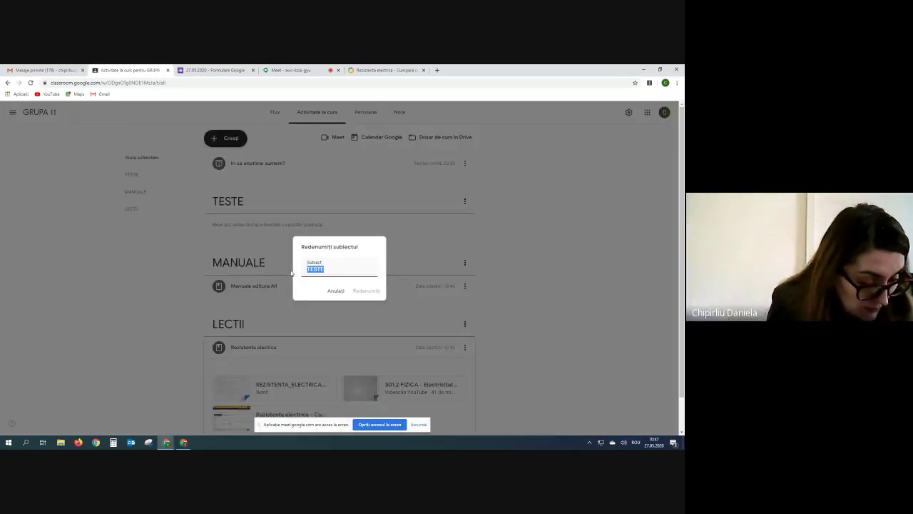
{"action": "type", "text": "TEME"}
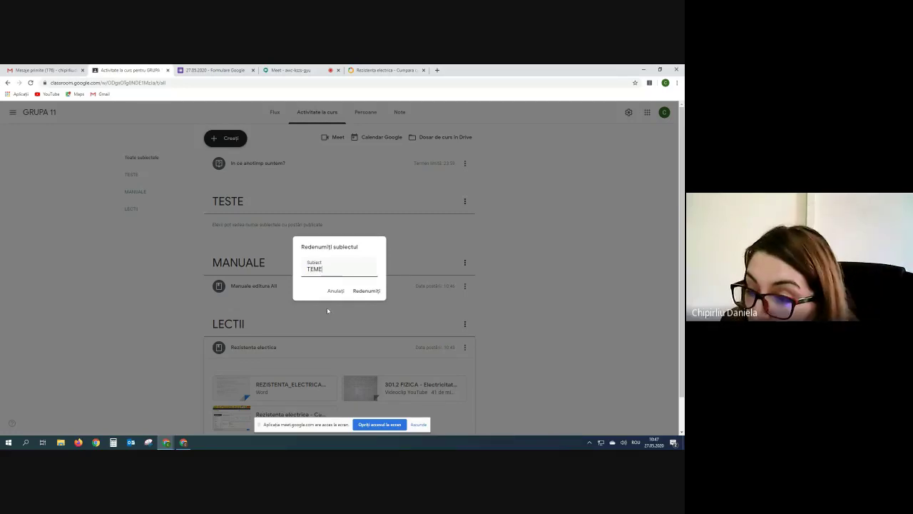
{"action": "left_click", "coordinate": [368, 292]}
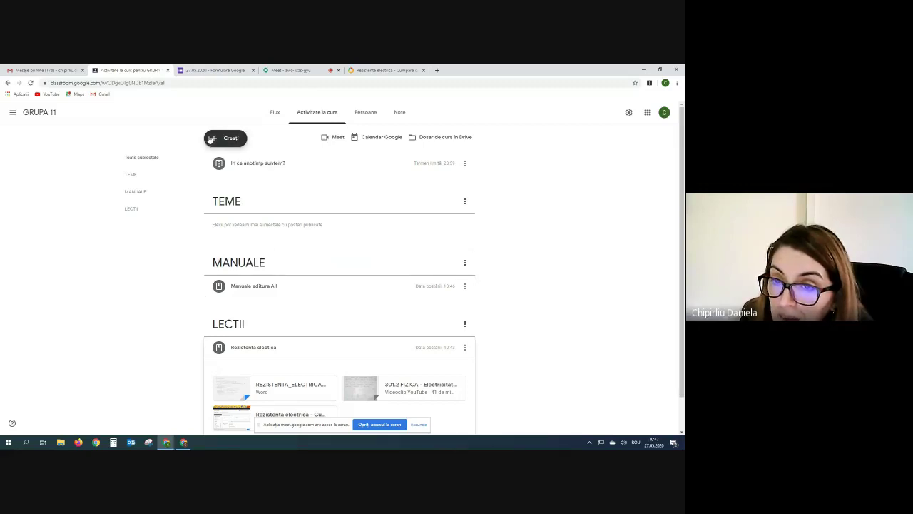
Start a new assignment and title it 'Probleme-Rezistenta electrica', replacing a mistyped first attempt.
{"action": "left_click", "coordinate": [211, 139]}
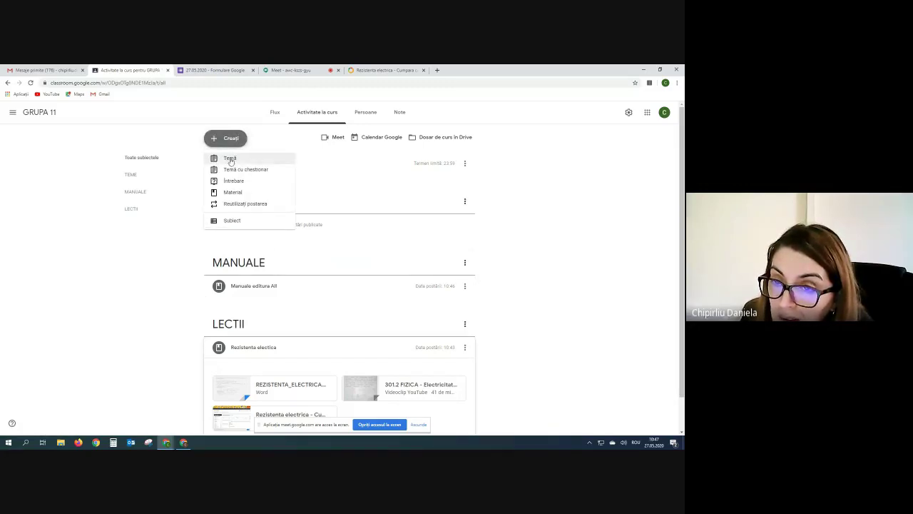
{"action": "left_click", "coordinate": [229, 159]}
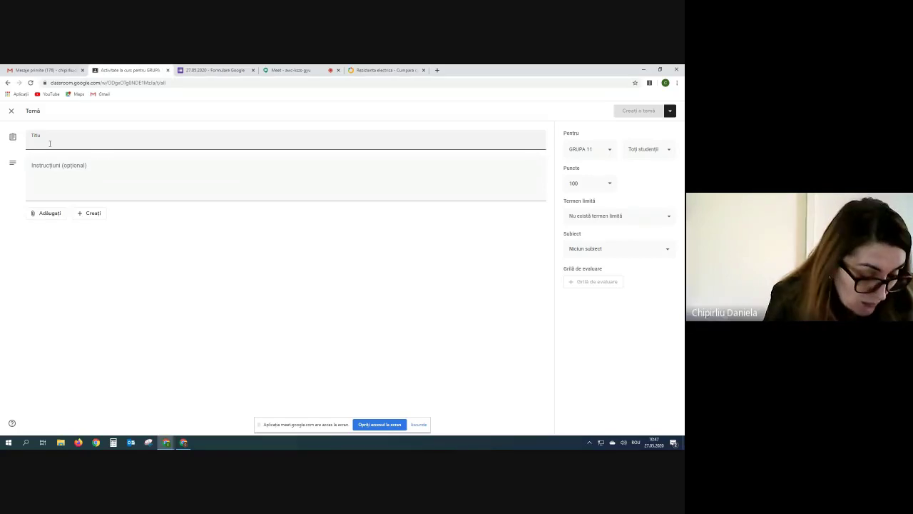
{"action": "type", "text": "p"}
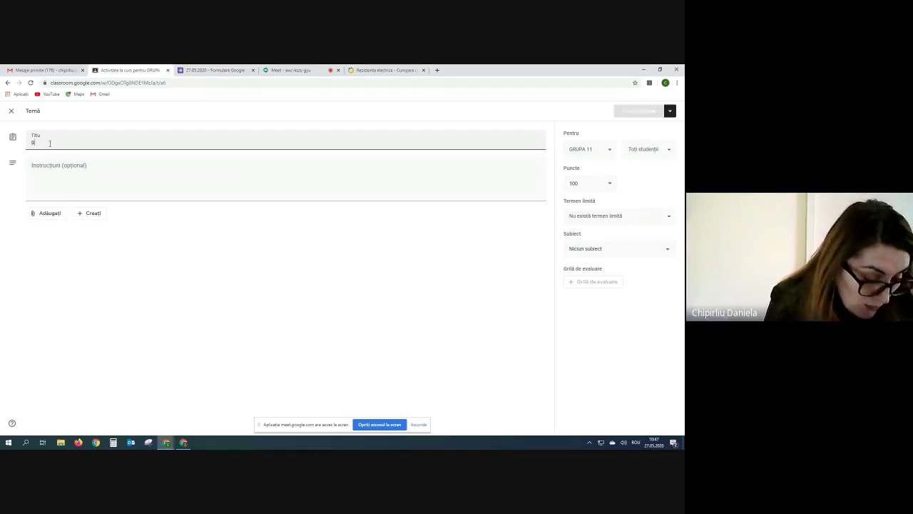
{"action": "type", "text": "ROBLEME"}
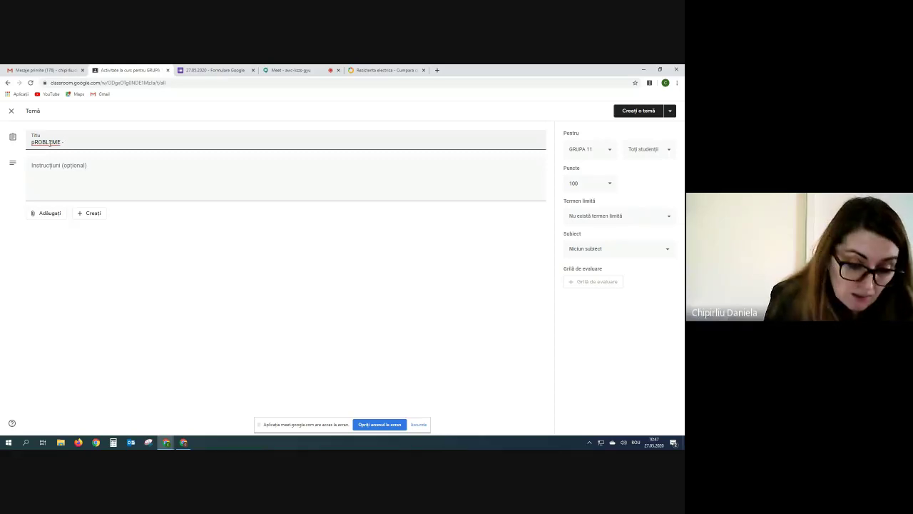
{"action": "key", "text": "ctrl+a"}
{"action": "key", "text": "BackSpace"}
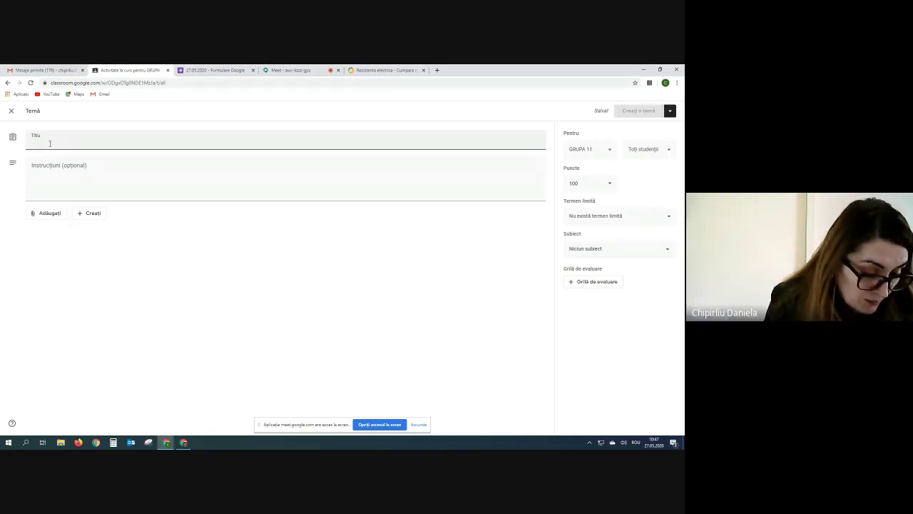
{"action": "type", "text": "Probl"}
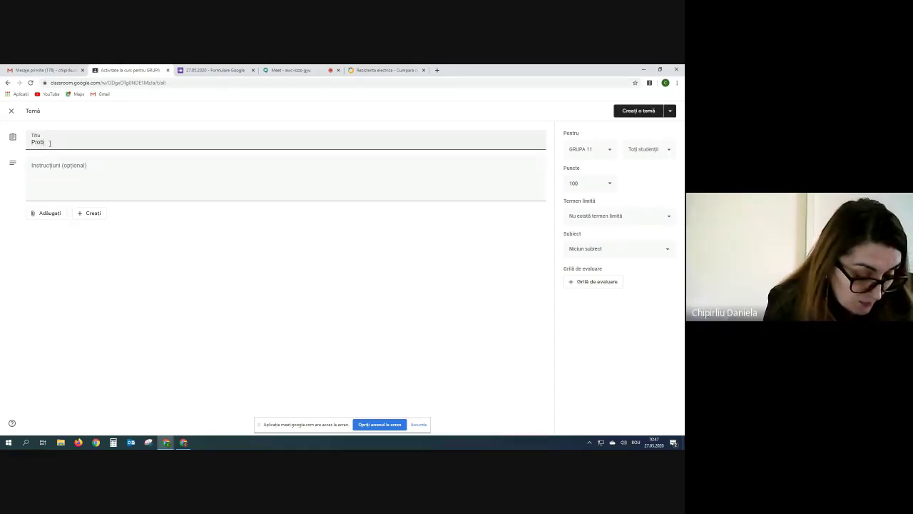
{"action": "type", "text": "eme-Rezist"}
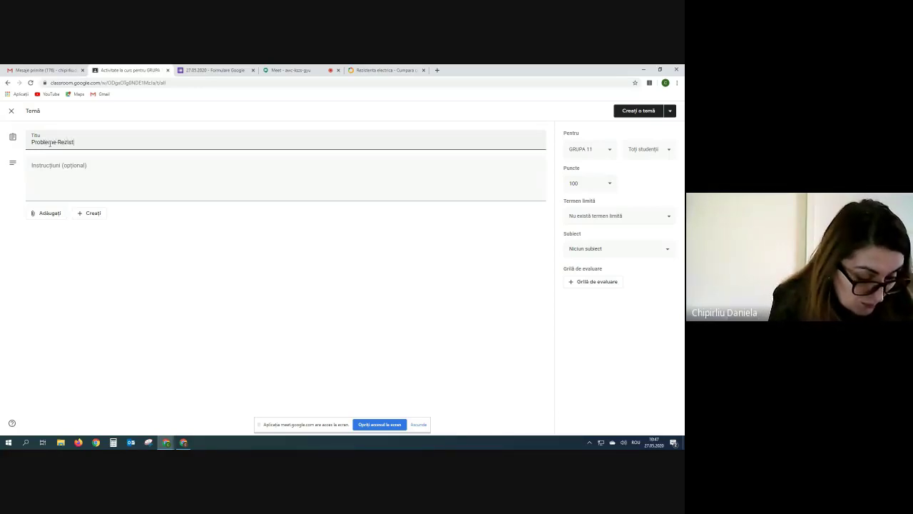
{"action": "type", "text": "enta electrica"}
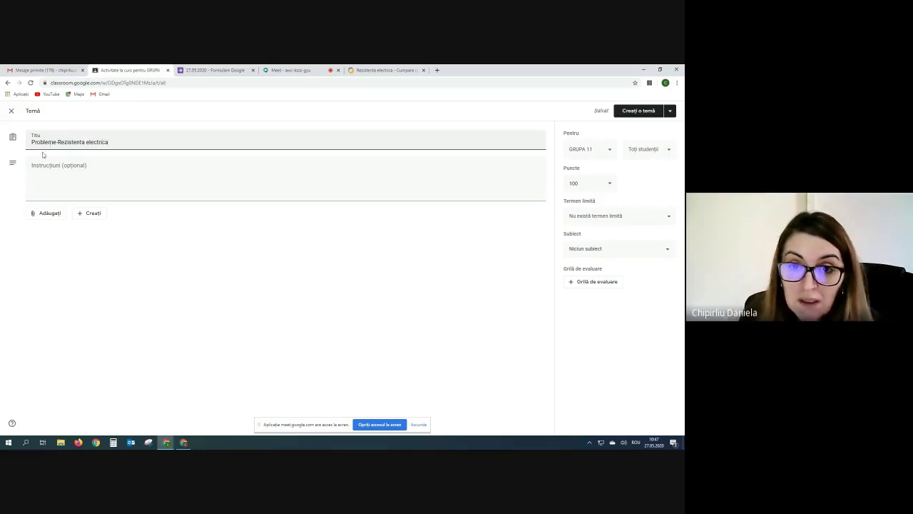
Enter the instructions 'rezolvati si postati rezolvarile problemelor din atasament'.
{"action": "left_click", "coordinate": [46, 167]}
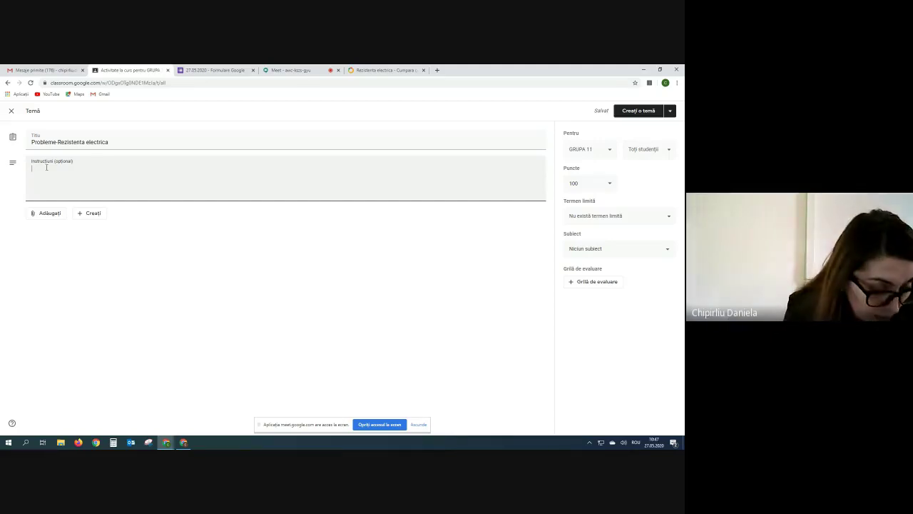
{"action": "type", "text": "rezolv"}
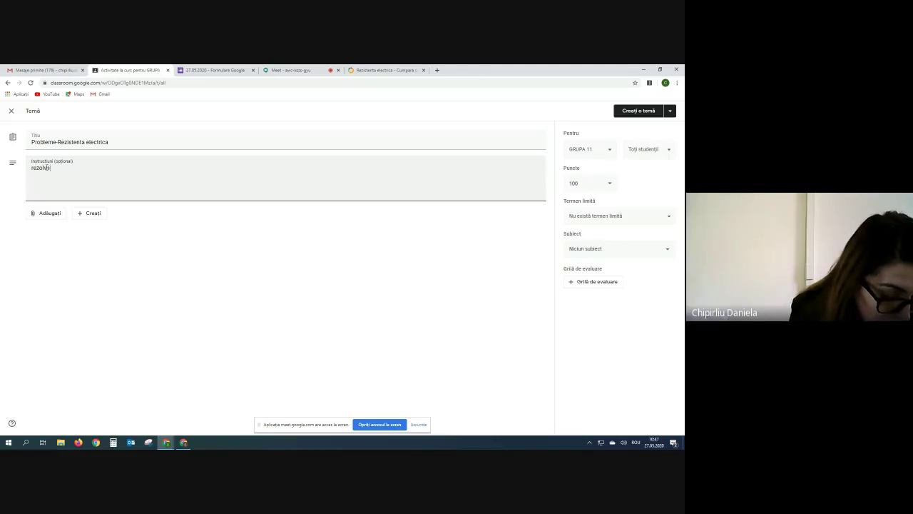
{"action": "type", "text": "ati si po"}
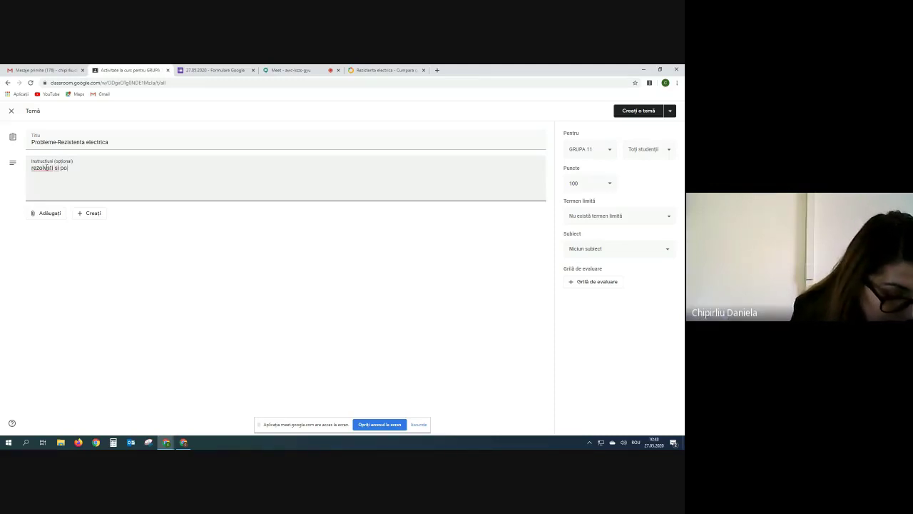
{"action": "type", "text": "stati rez"}
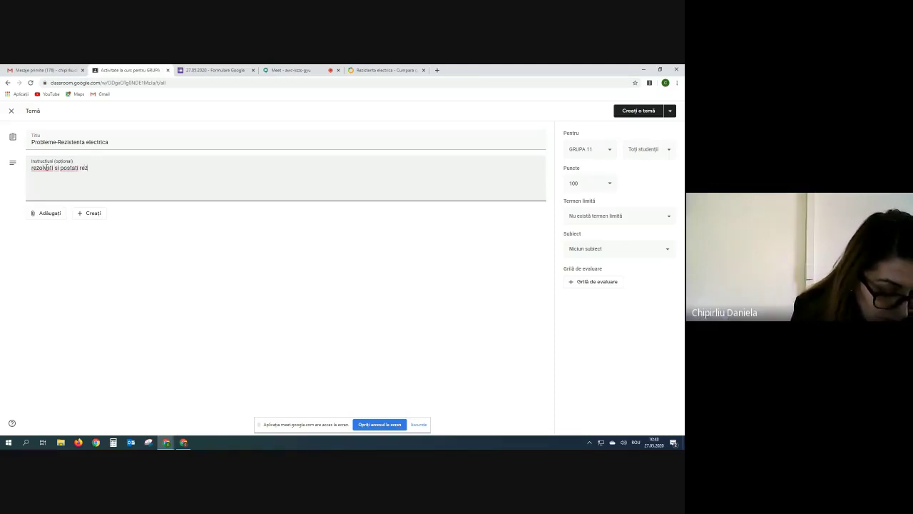
{"action": "type", "text": "olvarile"}
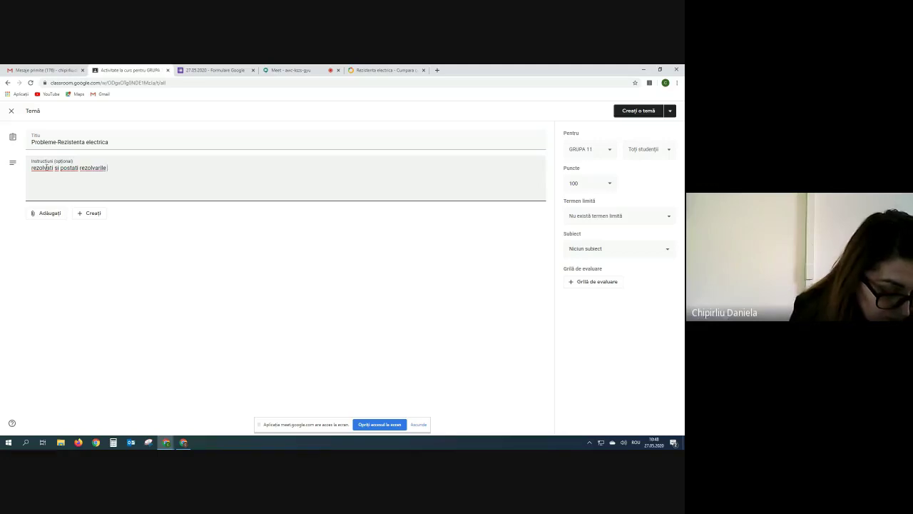
{"action": "type", "text": " pro"}
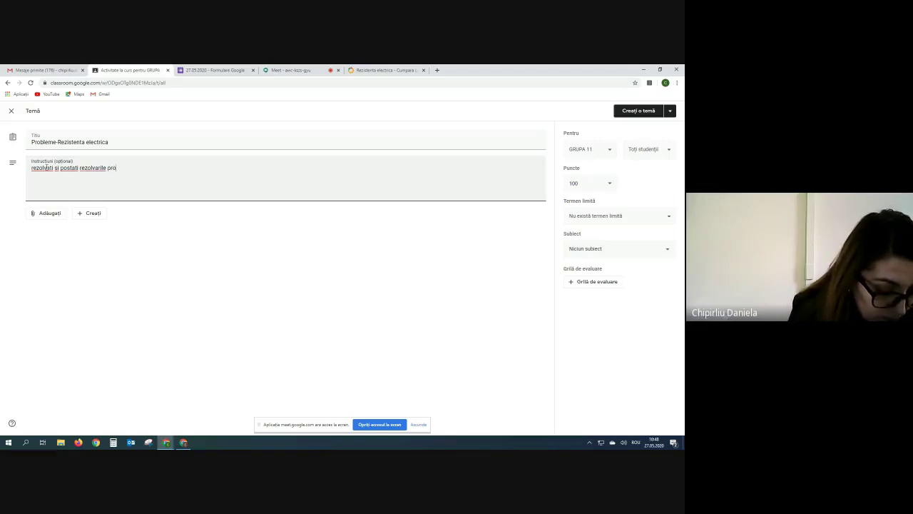
{"action": "type", "text": "blemelor din a"}
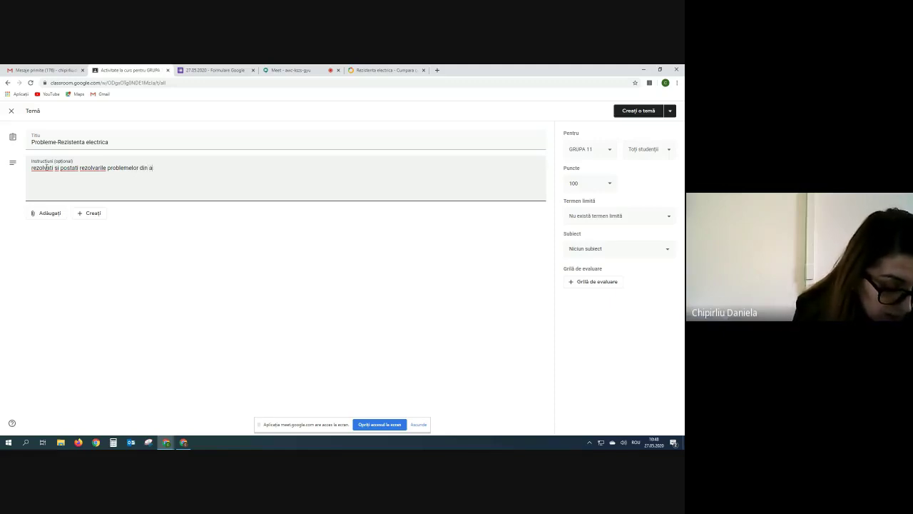
{"action": "type", "text": "tasamen"}
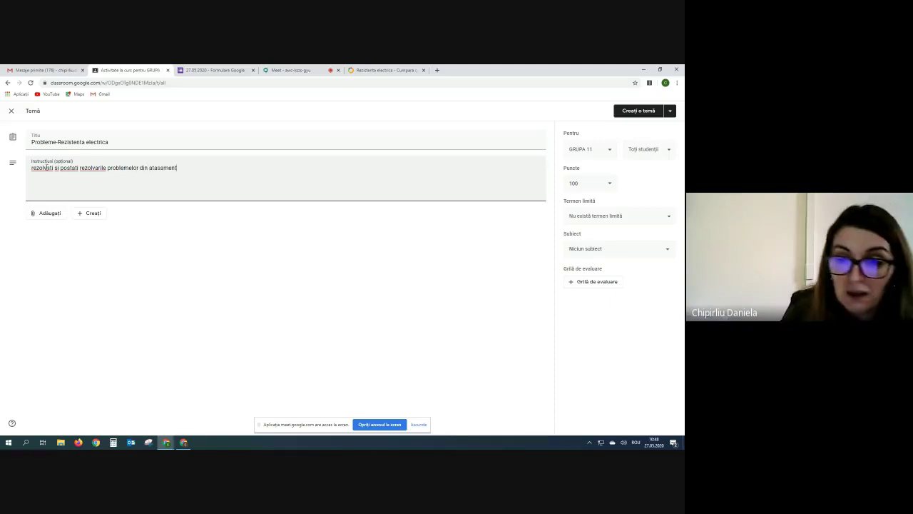
{"action": "type", "text": "t"}
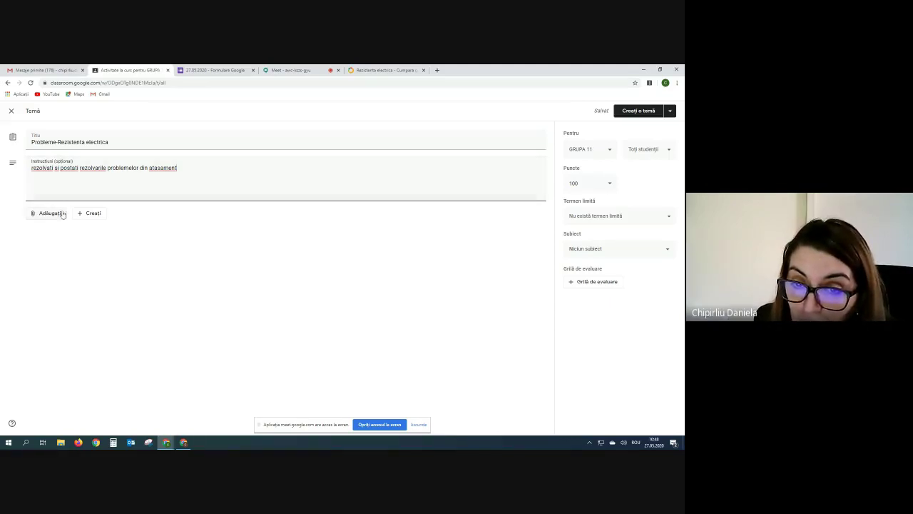
Upload EXERCITII SI PROBLEME REZISTENTA ELECTRICA.docx from the computer and insert it into the assignment.
{"action": "left_click", "coordinate": [36, 213]}
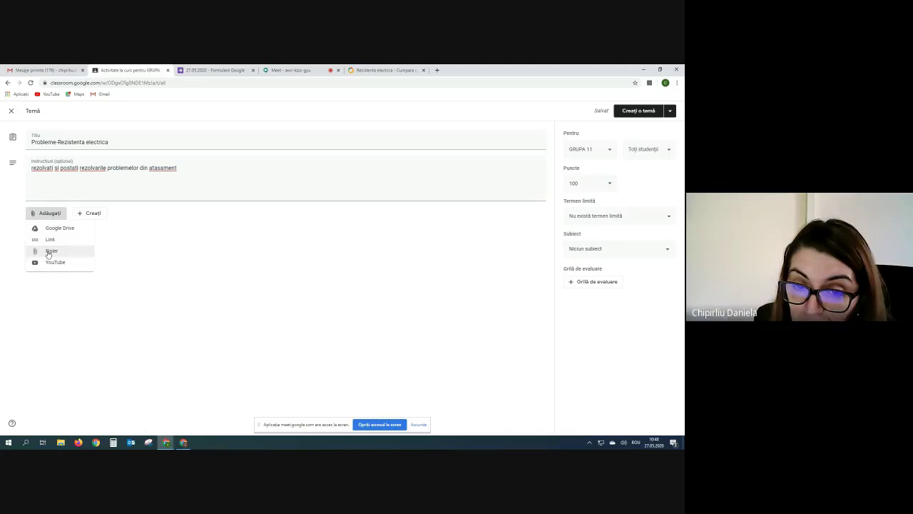
{"action": "left_click", "coordinate": [48, 252]}
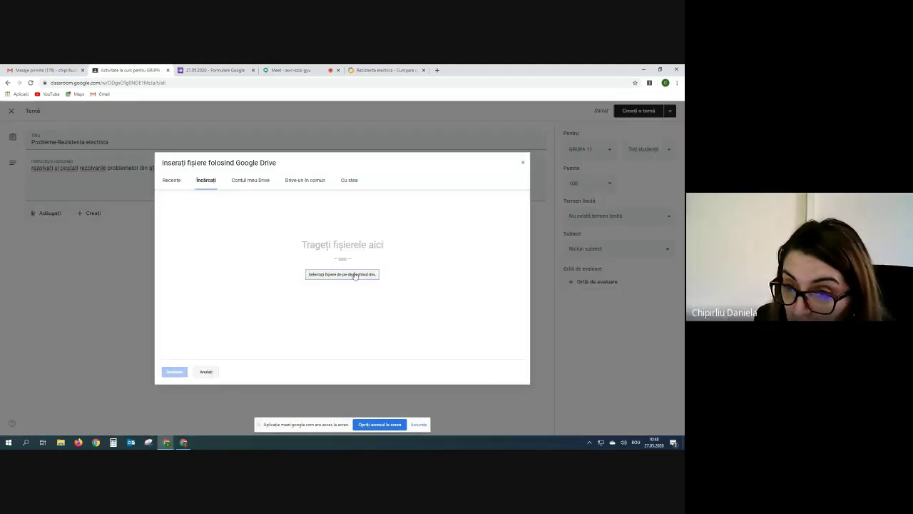
{"action": "left_click", "coordinate": [354, 275]}
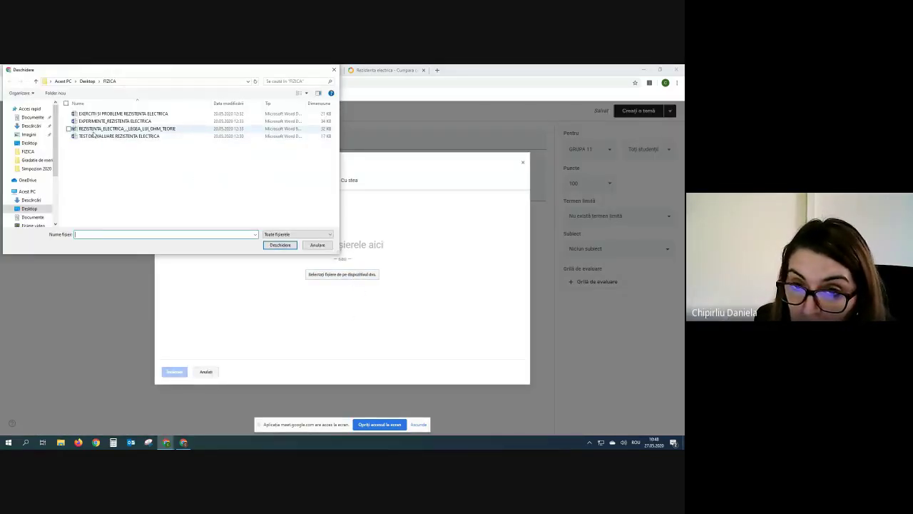
{"action": "left_click", "coordinate": [147, 114]}
{"action": "left_click", "coordinate": [275, 246]}
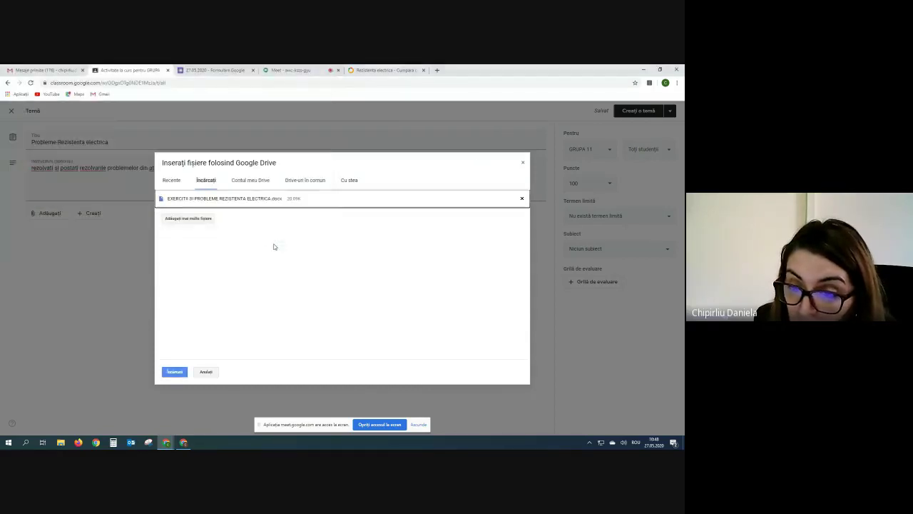
{"action": "left_click", "coordinate": [172, 372]}
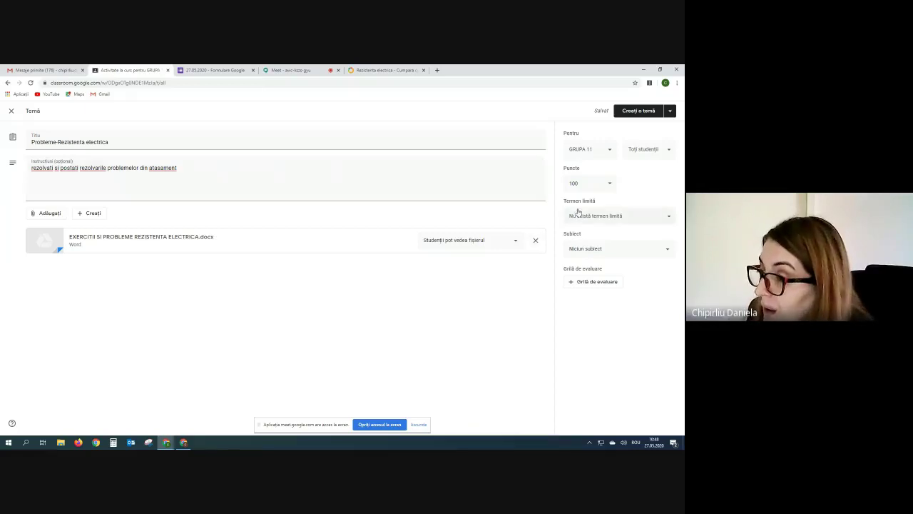
Make the assignment worth 10 points with a deadline of Friday 29 mai, 23:59.
{"action": "left_click", "coordinate": [586, 183]}
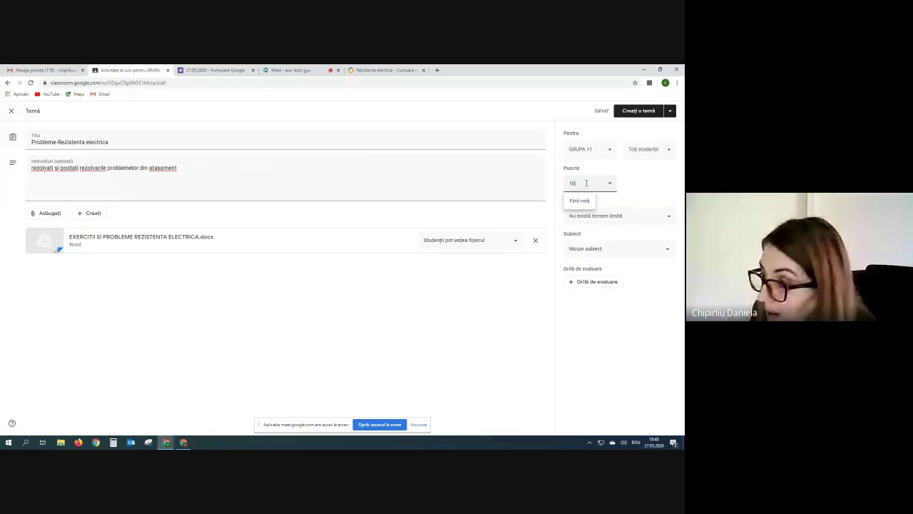
{"action": "left_click", "coordinate": [527, 170]}
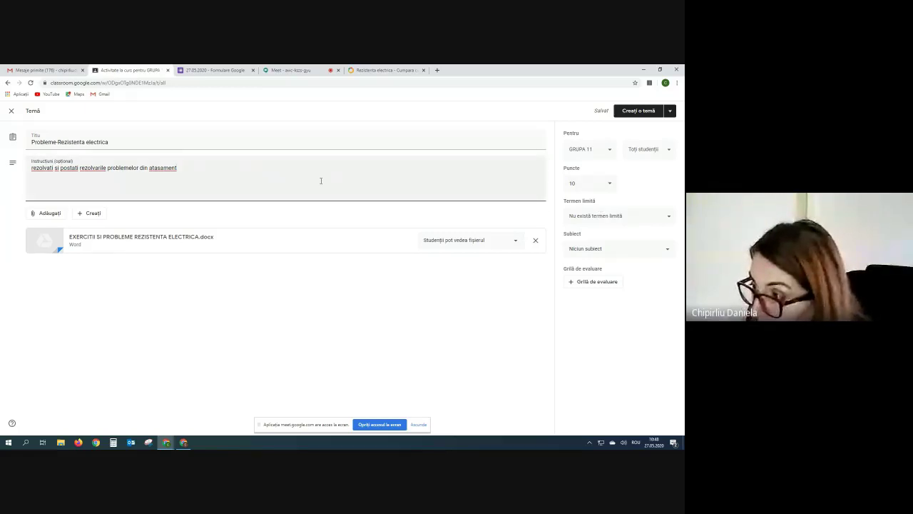
{"action": "left_click", "coordinate": [670, 220]}
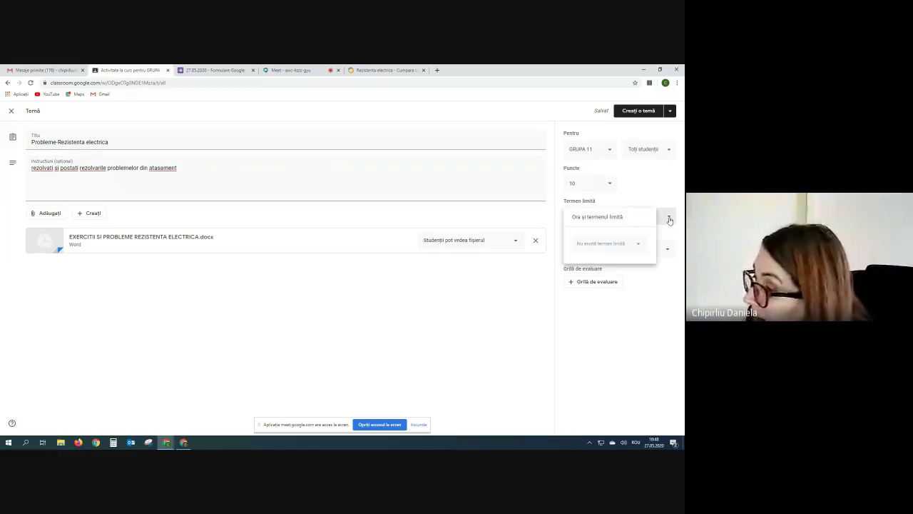
{"action": "left_click", "coordinate": [613, 244]}
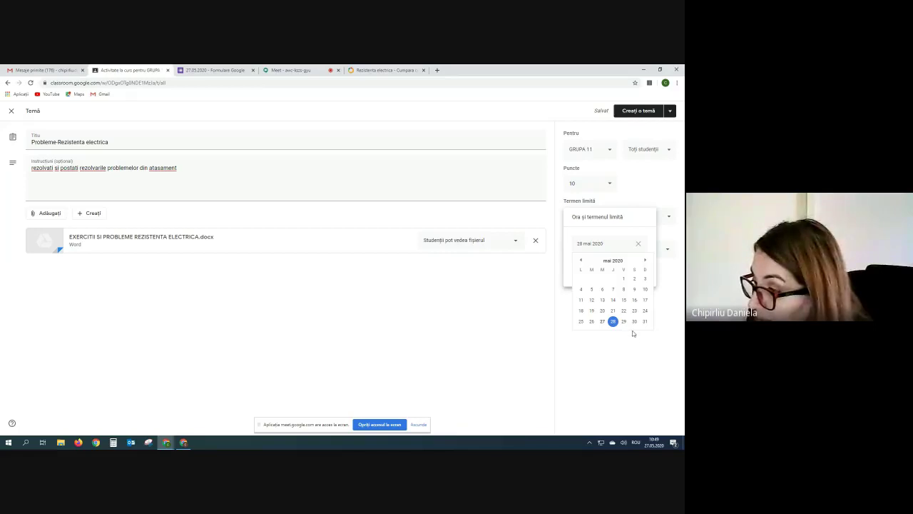
{"action": "left_click", "coordinate": [624, 322]}
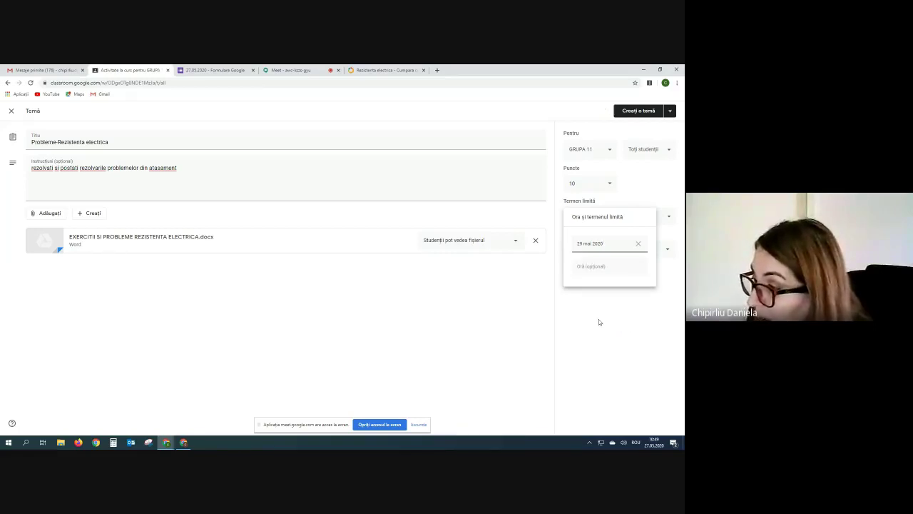
{"action": "left_click", "coordinate": [596, 269]}
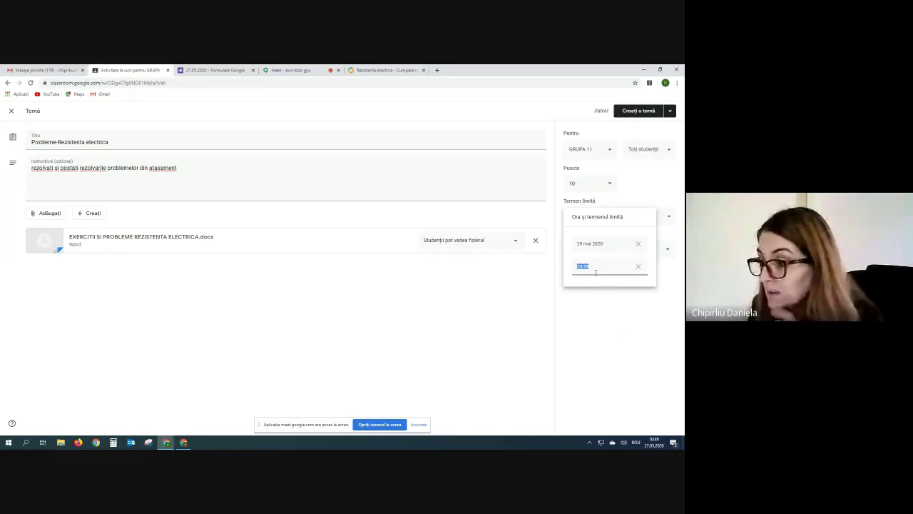
{"action": "left_click", "coordinate": [608, 297]}
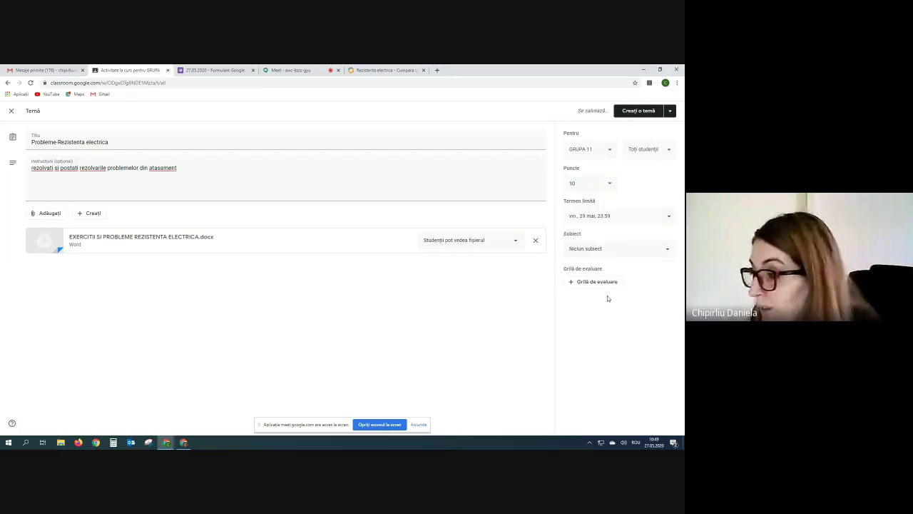
{"action": "left_click", "coordinate": [670, 251]}
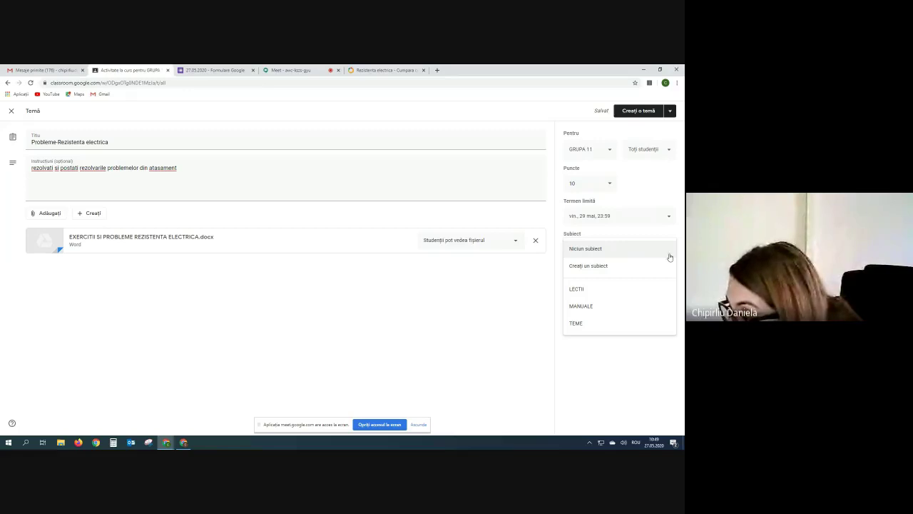
File Probleme-Rezistenta electrica under the TEME topic and post it to the class.
{"action": "left_click", "coordinate": [575, 324]}
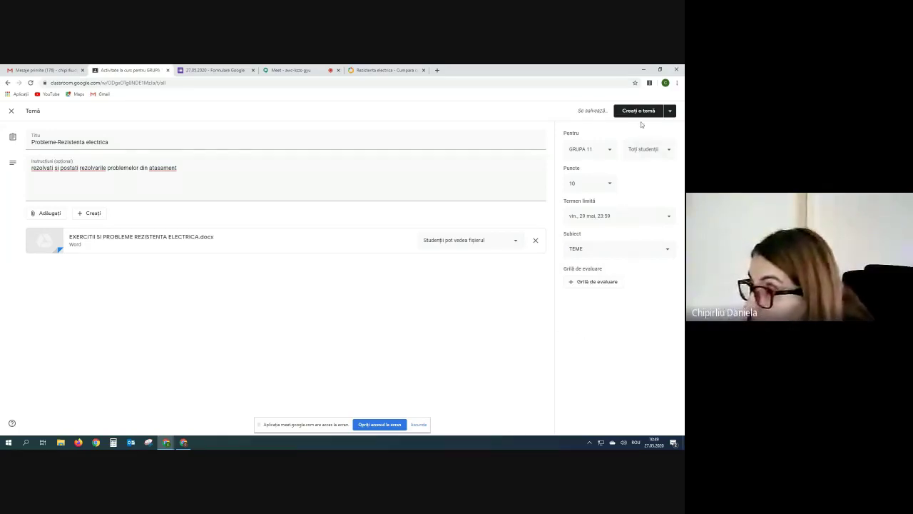
{"action": "left_click", "coordinate": [672, 112]}
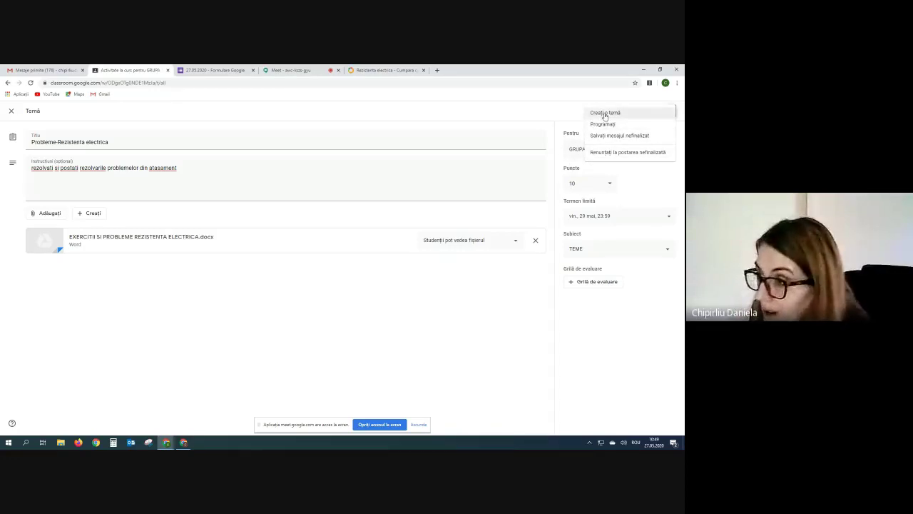
{"action": "left_click", "coordinate": [605, 115]}
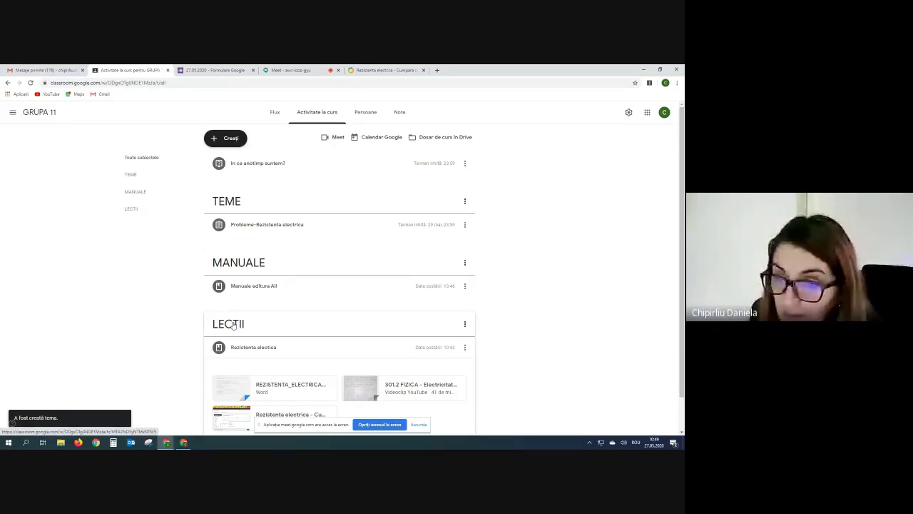
Expand the Probleme-Rezistenta electrica assignment to view its details.
{"action": "scroll", "coordinate": [507, 297], "scroll_direction": "down", "scroll_amount": 1}
{"action": "scroll", "coordinate": [521, 301], "scroll_direction": "up", "scroll_amount": 1}
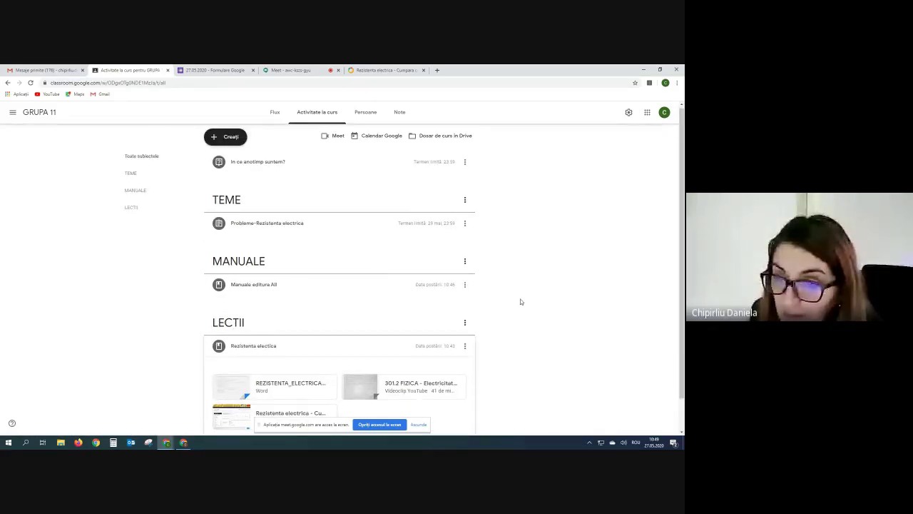
{"action": "left_click", "coordinate": [271, 224]}
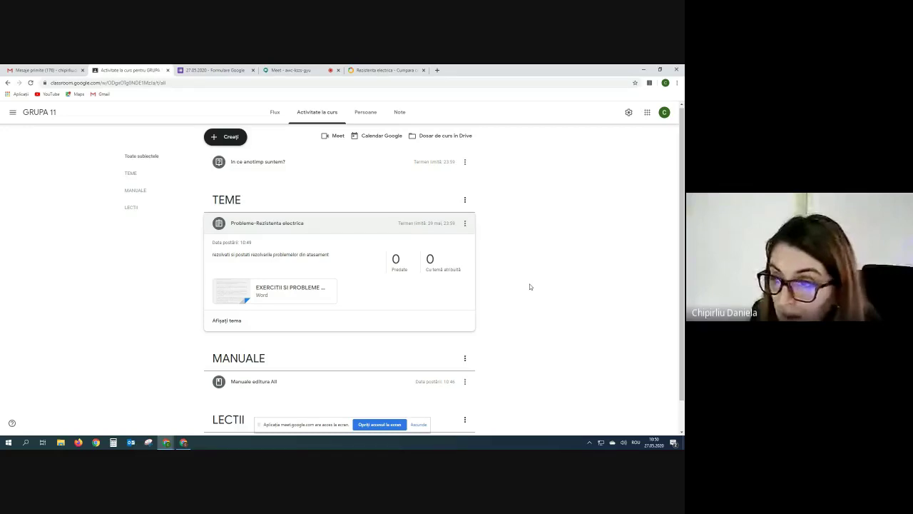
Drag the MANUALE topic above TEME and move the LECTII topic upward.
{"action": "scroll", "coordinate": [530, 287], "scroll_direction": "down", "scroll_amount": 1}
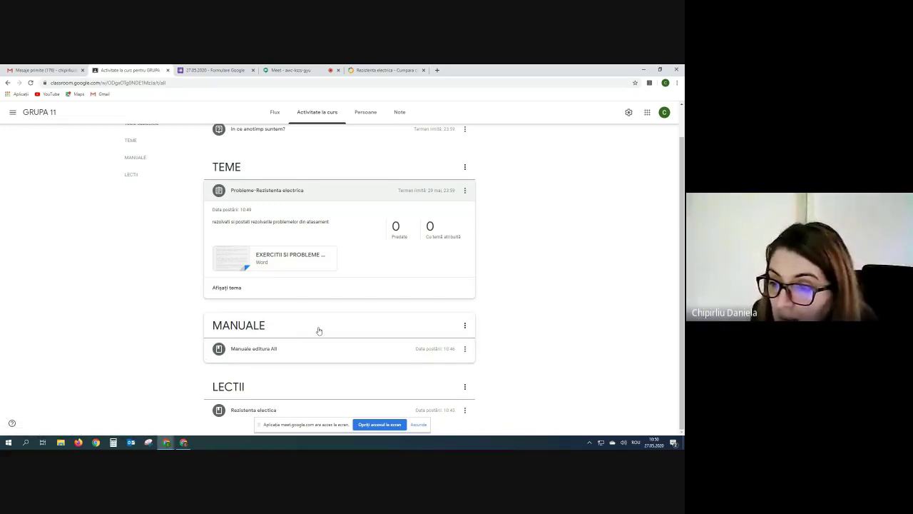
{"action": "scroll", "coordinate": [313, 316], "scroll_direction": "up", "scroll_amount": 2}
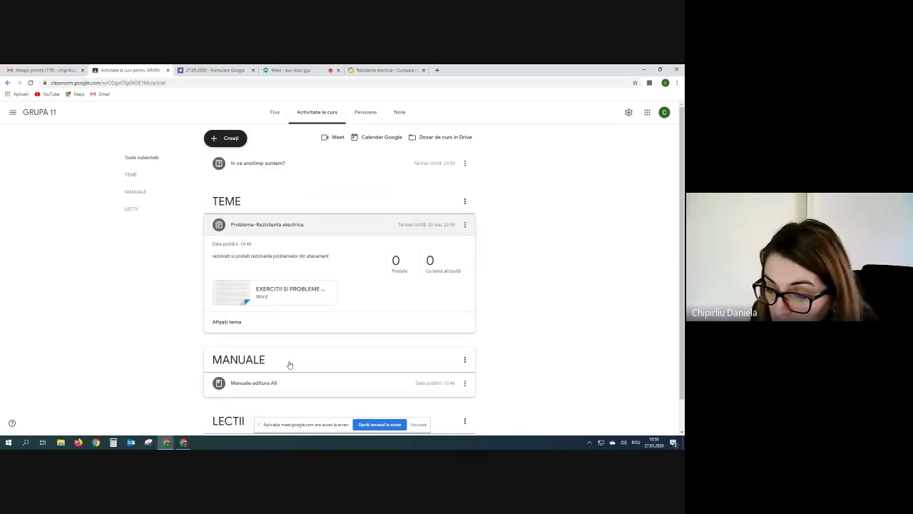
{"action": "left_click_drag", "start_coordinate": [293, 362], "coordinate": [256, 171]}
{"action": "left_click_drag", "start_coordinate": [255, 363], "coordinate": [303, 179]}
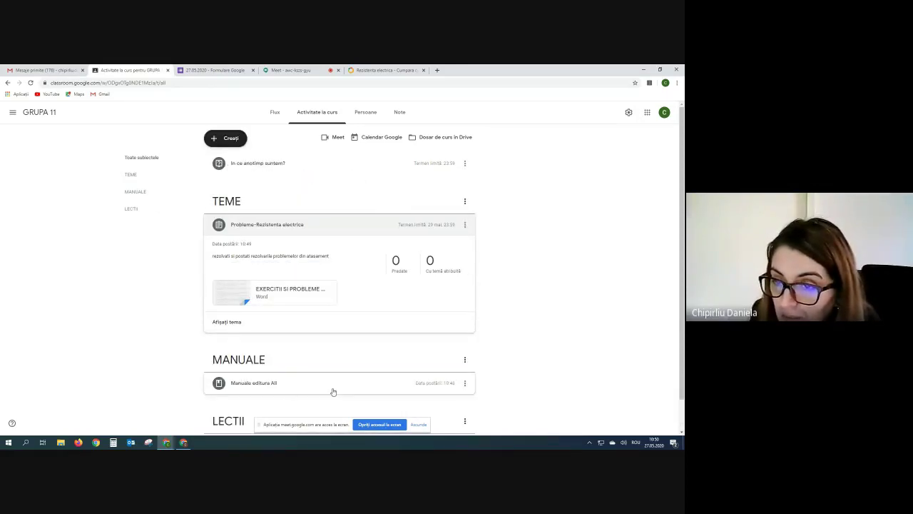
{"action": "left_click_drag", "start_coordinate": [254, 359], "coordinate": [362, 188]}
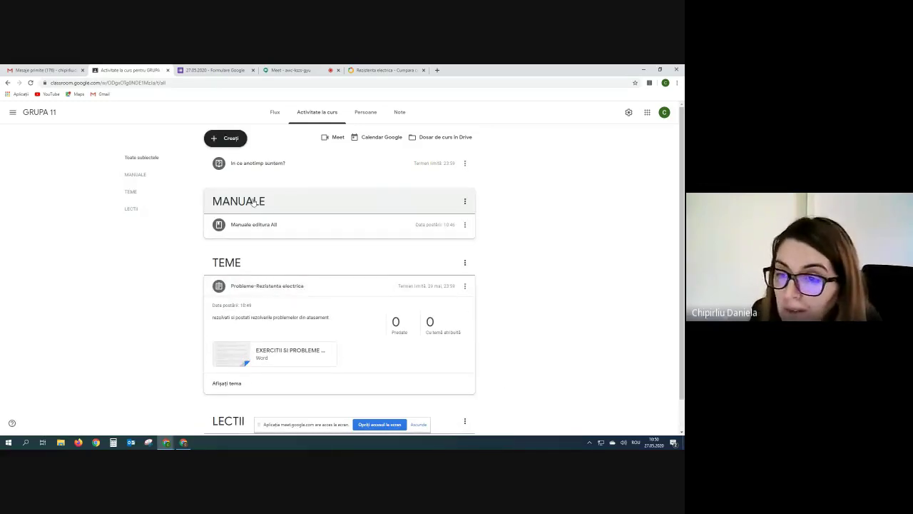
{"action": "scroll", "coordinate": [295, 316], "scroll_direction": "down", "scroll_amount": 1}
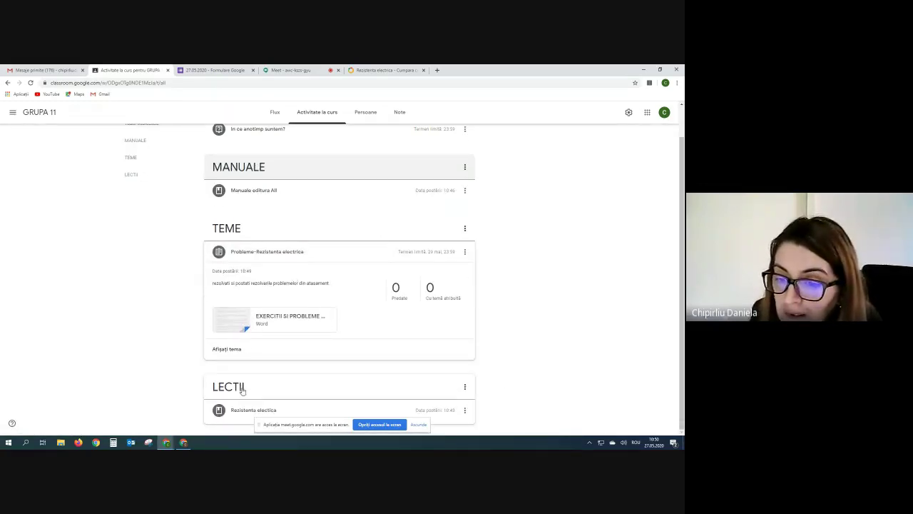
{"action": "left_click_drag", "start_coordinate": [242, 388], "coordinate": [279, 230]}
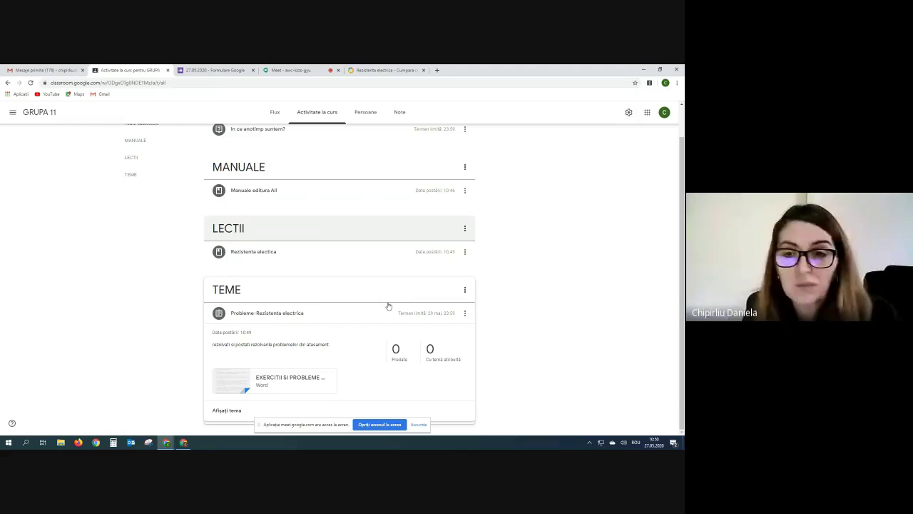
Copy the registration form's forms.gle link and send it in the Meet chat, then return to Classroom.
{"action": "left_click", "coordinate": [288, 70]}
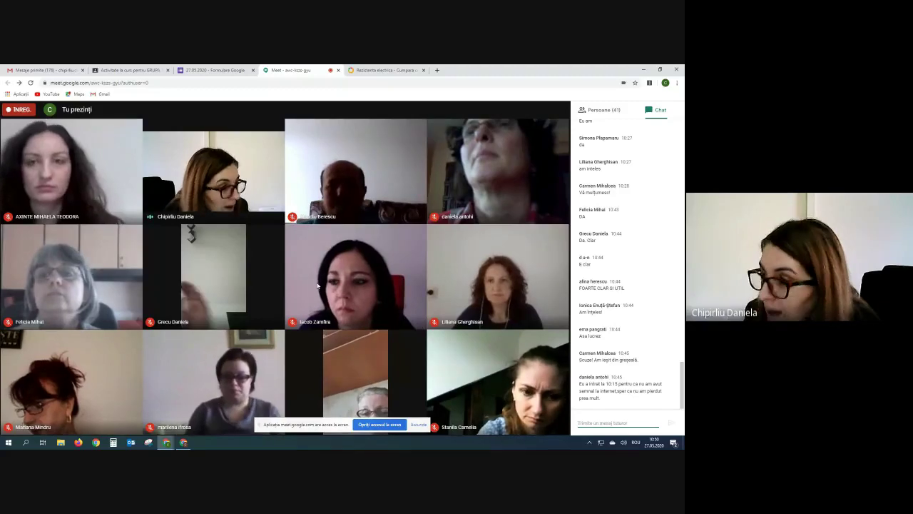
{"action": "left_click", "coordinate": [214, 69]}
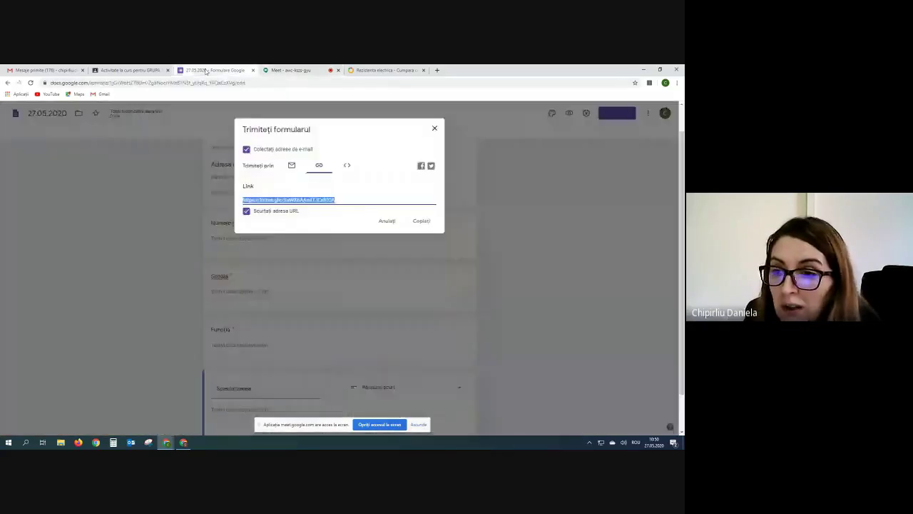
{"action": "left_click", "coordinate": [421, 220]}
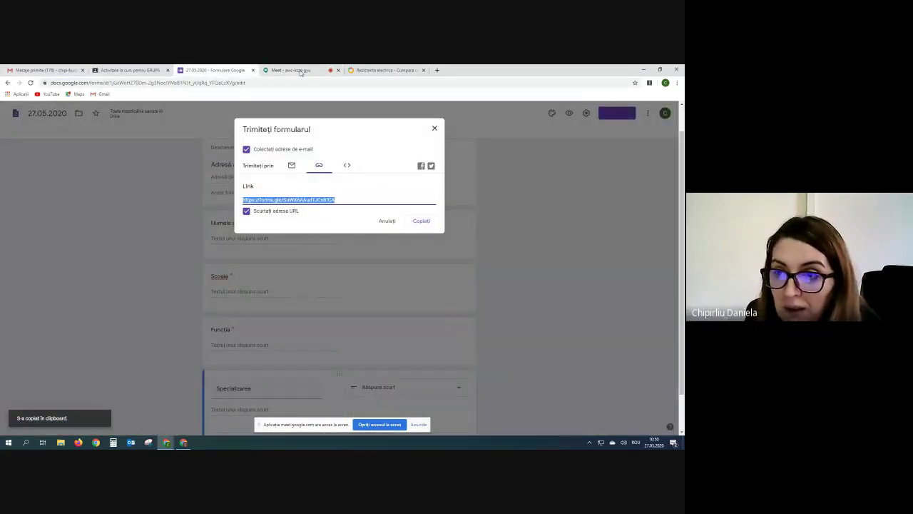
{"action": "left_click", "coordinate": [294, 70]}
{"action": "right_click", "coordinate": [599, 422]}
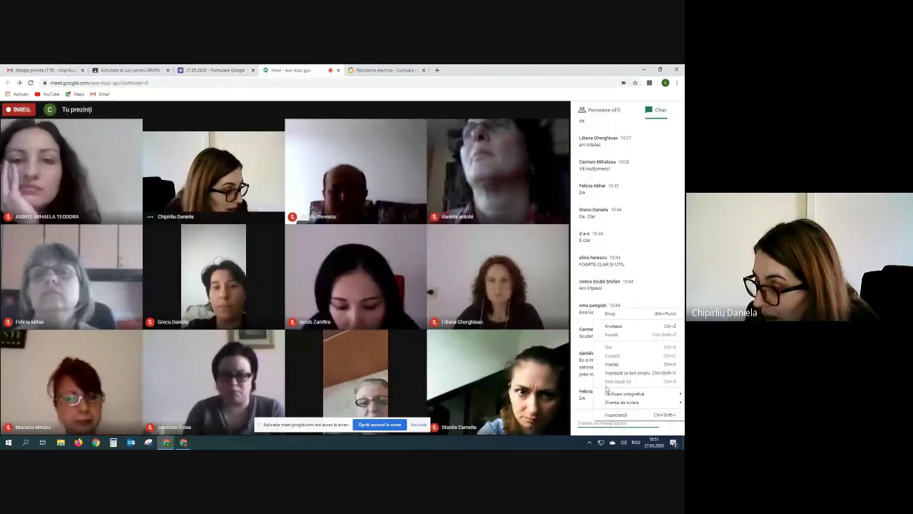
{"action": "left_click", "coordinate": [619, 365]}
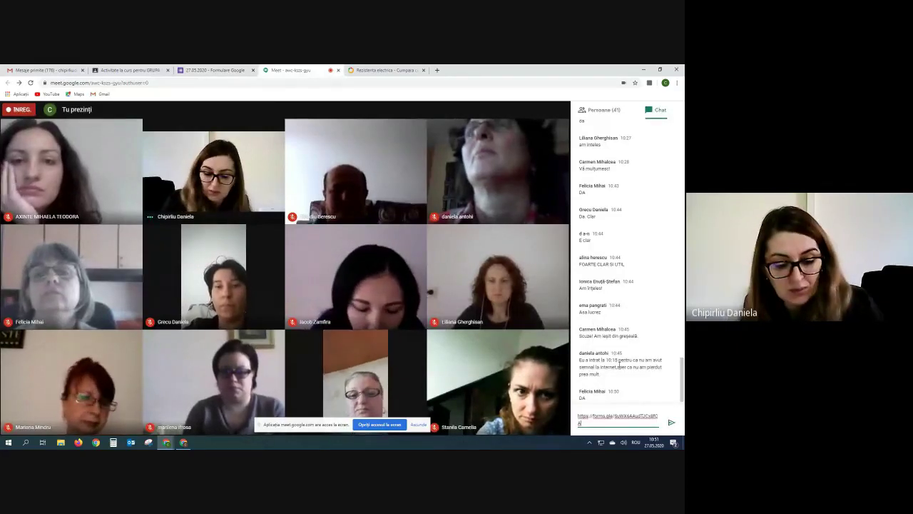
{"action": "key", "text": "Return"}
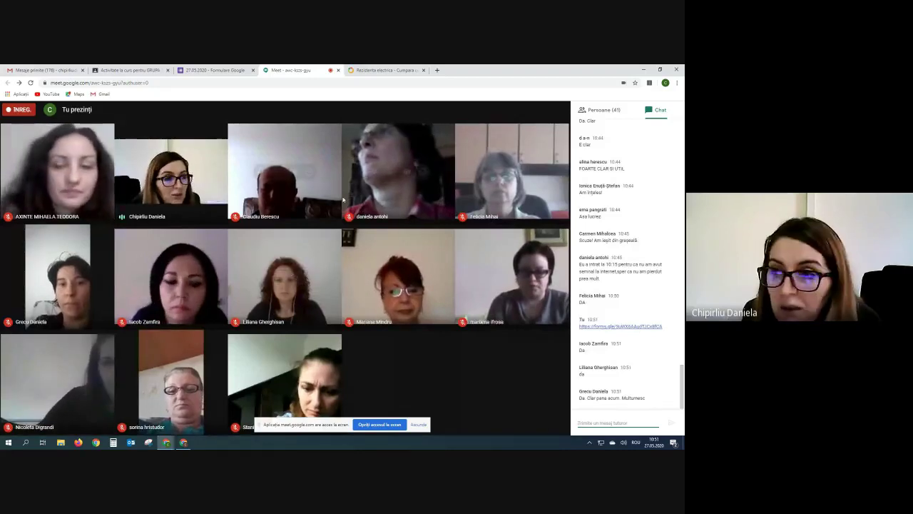
{"action": "left_click", "coordinate": [183, 443]}
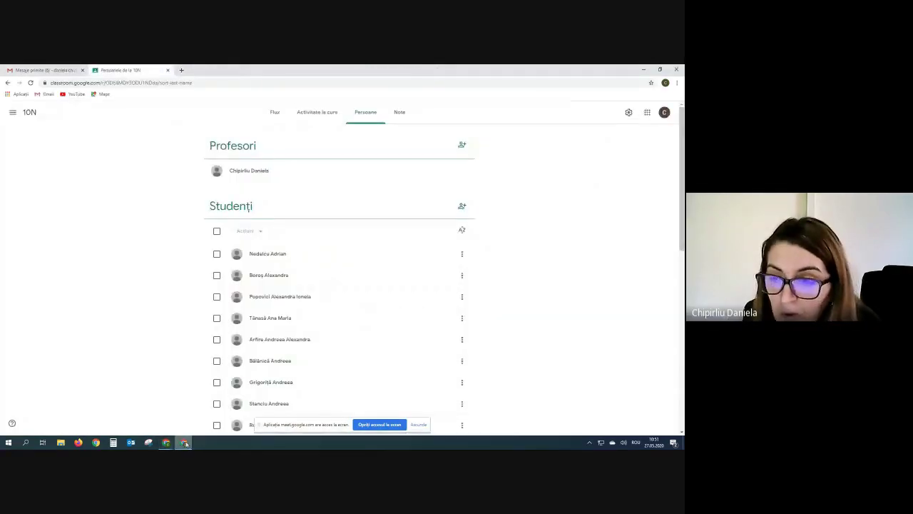
Switch to the 10 D class and look over its People list.
{"action": "left_click", "coordinate": [12, 113]}
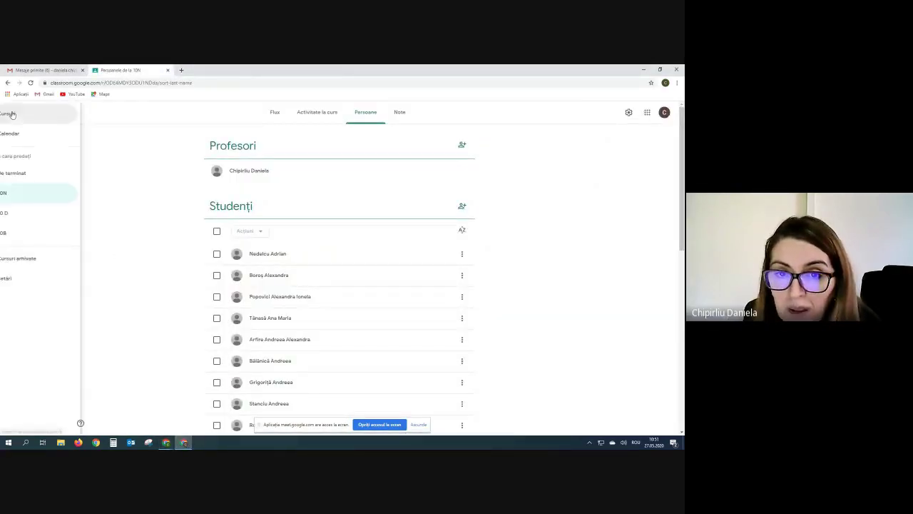
{"action": "left_click", "coordinate": [35, 212]}
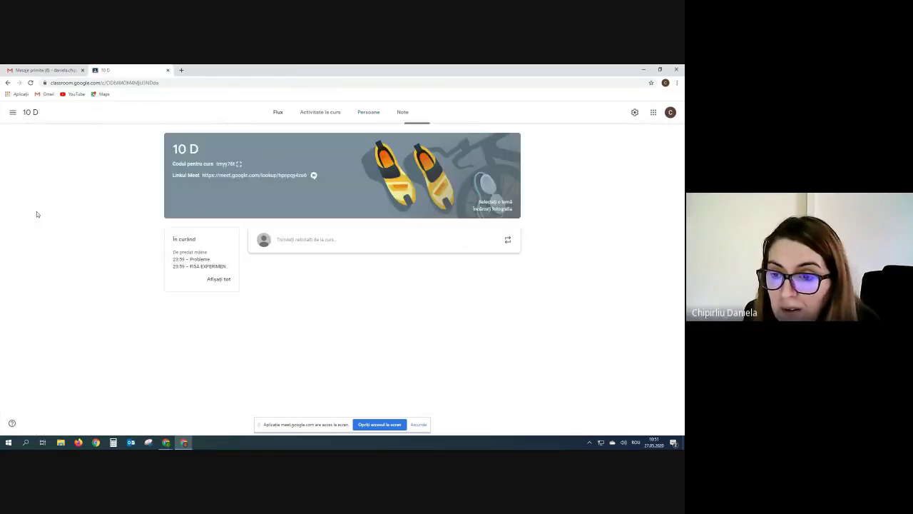
{"action": "left_click", "coordinate": [365, 112]}
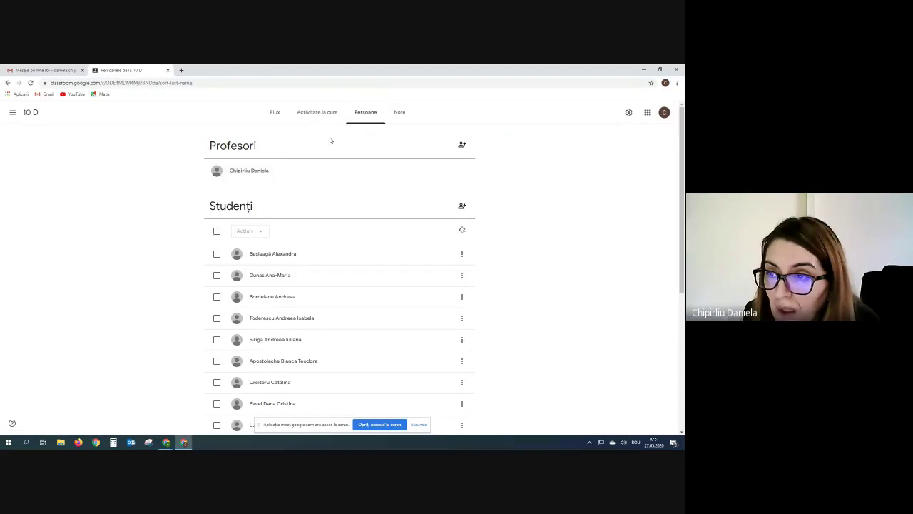
{"action": "scroll", "coordinate": [316, 271], "scroll_direction": "down", "scroll_amount": 7}
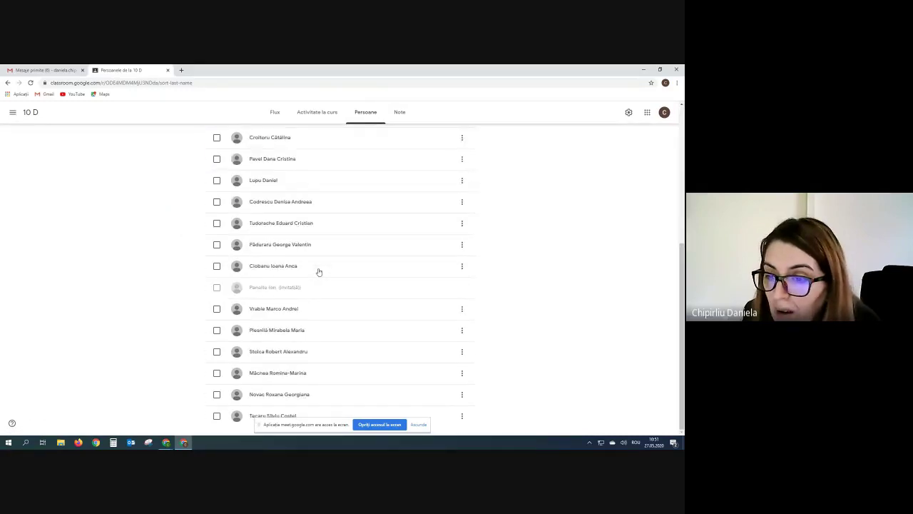
{"action": "scroll", "coordinate": [316, 271], "scroll_direction": "up", "scroll_amount": 6}
{"action": "scroll", "coordinate": [319, 272], "scroll_direction": "up", "scroll_amount": 2}
Browse the 10 D classwork topics, including REZISTENTA ELECTRICA/LEGEA LUI OHM, TEME, LECTII and SCOALA ALTFEL.
{"action": "left_click", "coordinate": [319, 112]}
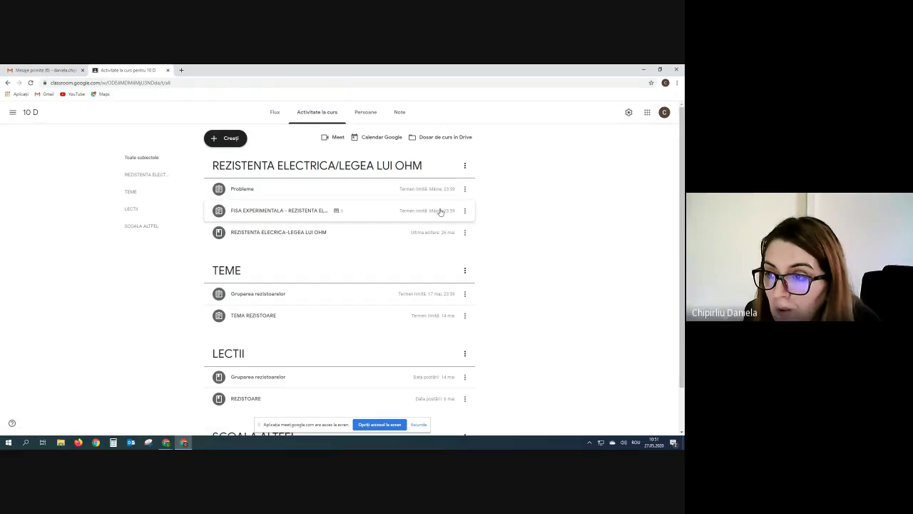
{"action": "scroll", "coordinate": [445, 265], "scroll_direction": "down", "scroll_amount": 2}
{"action": "scroll", "coordinate": [383, 306], "scroll_direction": "up", "scroll_amount": 2}
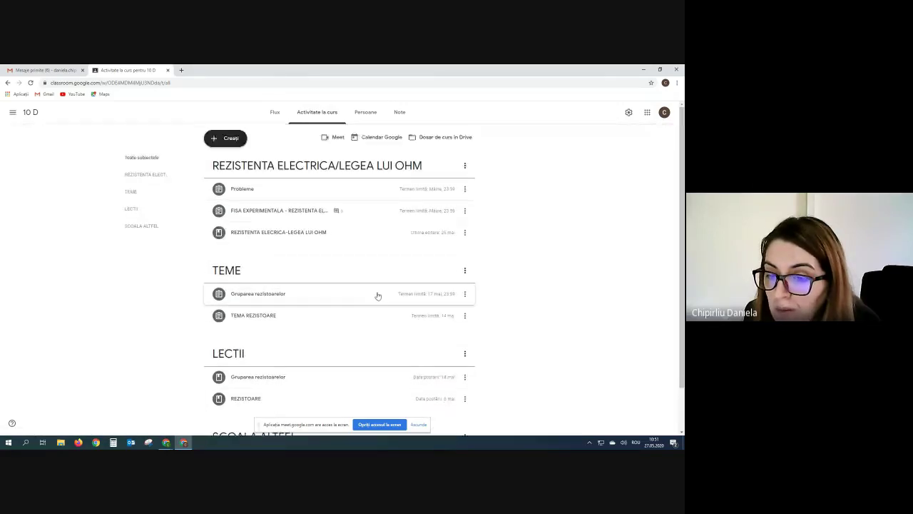
{"action": "scroll", "coordinate": [378, 295], "scroll_direction": "down", "scroll_amount": 2}
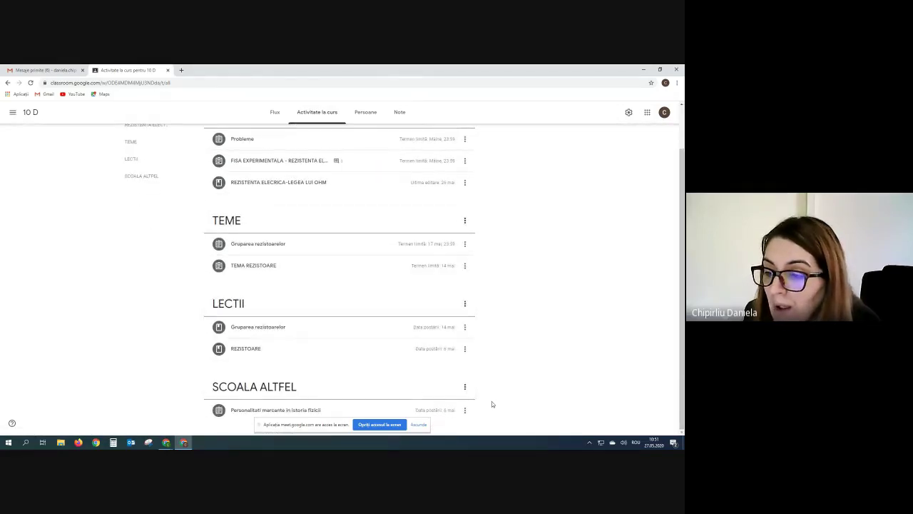
{"action": "scroll", "coordinate": [491, 403], "scroll_direction": "up", "scroll_amount": 2}
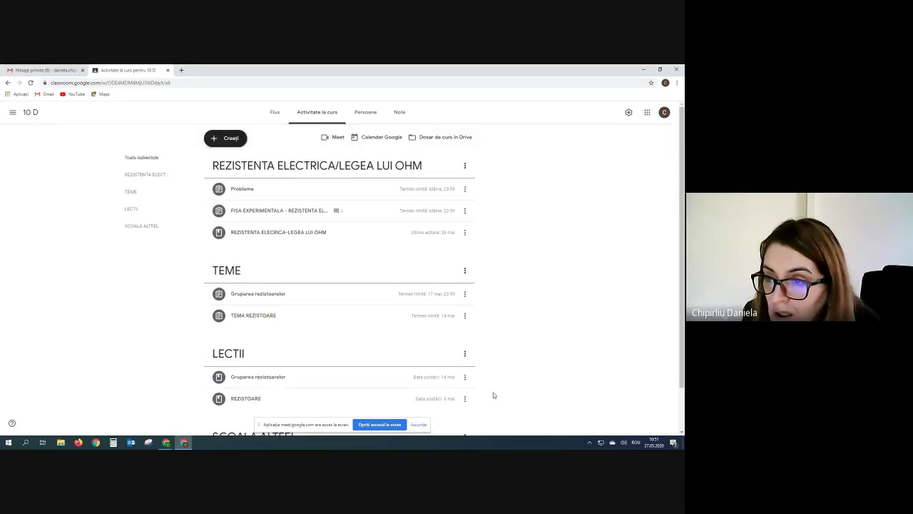
Review the 10 D gradebook's student marks per assignment and the 92.99% class average.
{"action": "left_click", "coordinate": [399, 113]}
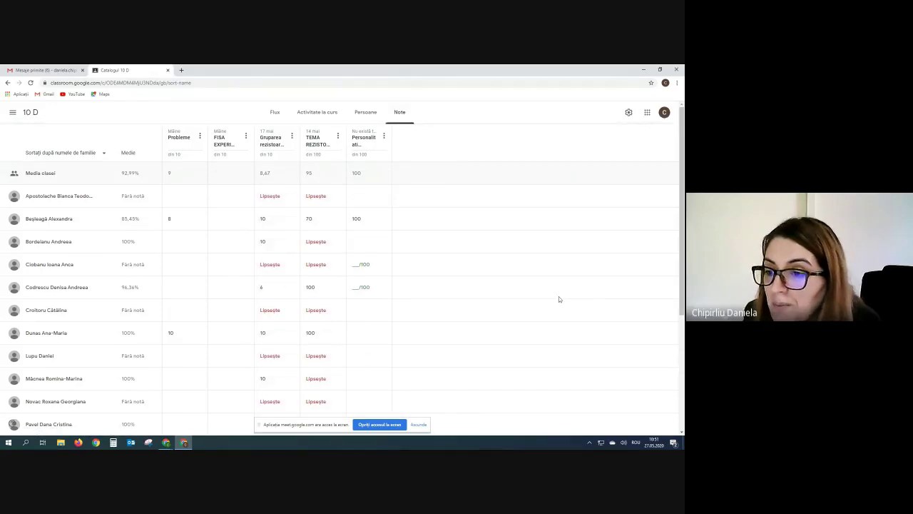
{"action": "scroll", "coordinate": [558, 298], "scroll_direction": "down", "scroll_amount": 5}
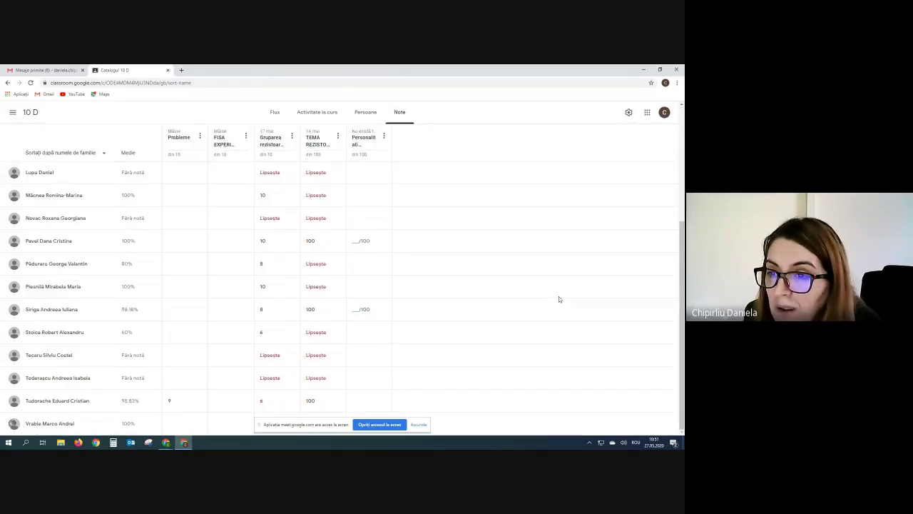
{"action": "scroll", "coordinate": [559, 299], "scroll_direction": "up", "scroll_amount": 5}
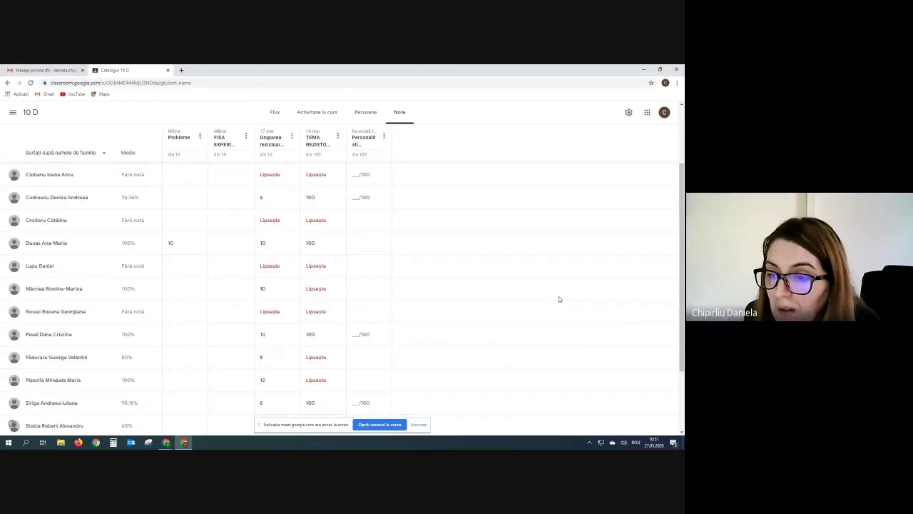
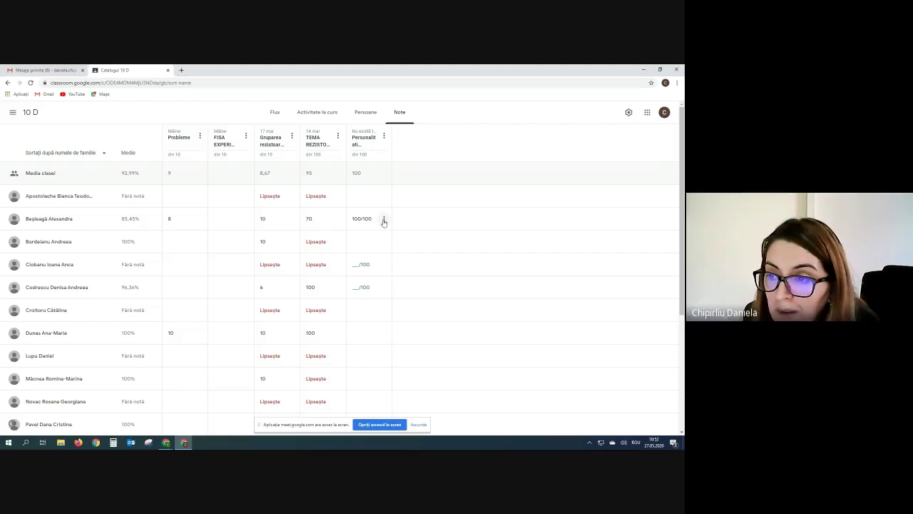
Review the first student's submitted work for the physics personalities assignment.
{"action": "left_click", "coordinate": [384, 220]}
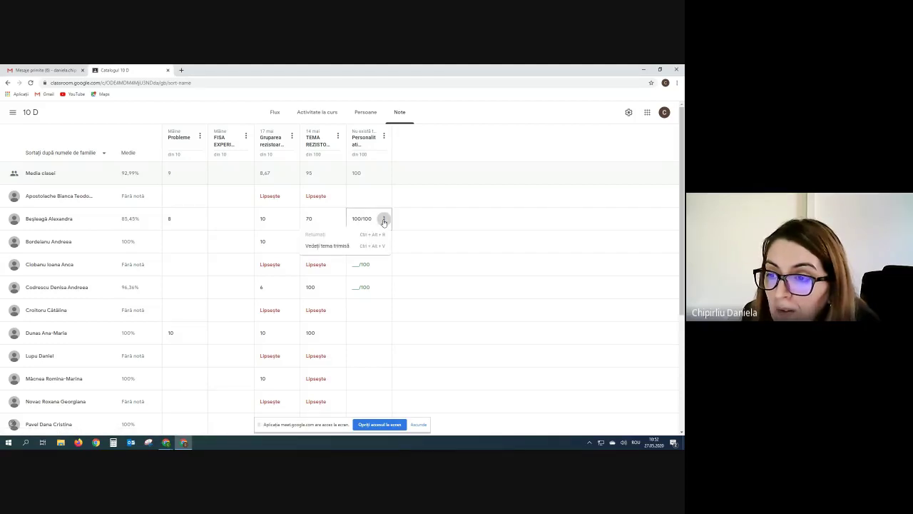
{"action": "left_click", "coordinate": [336, 246]}
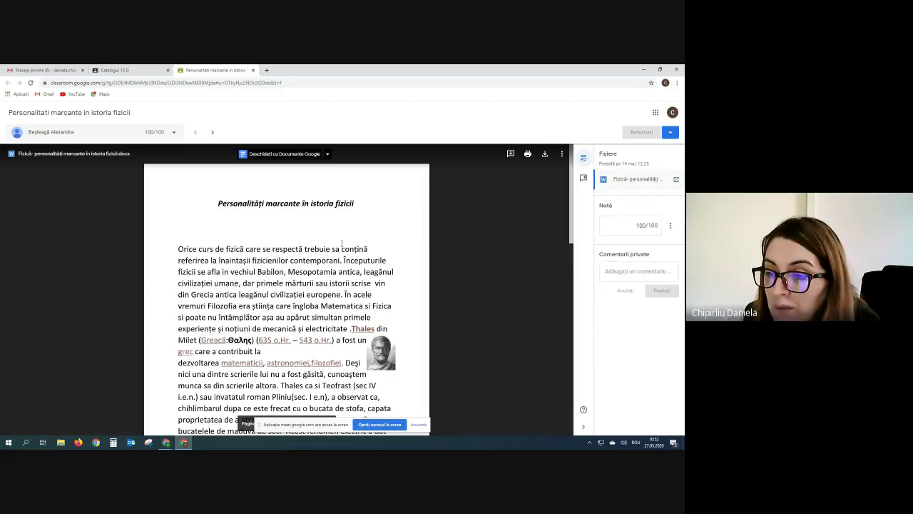
{"action": "scroll", "coordinate": [341, 244], "scroll_direction": "down", "scroll_amount": 5}
{"action": "scroll", "coordinate": [341, 244], "scroll_direction": "down", "scroll_amount": 6}
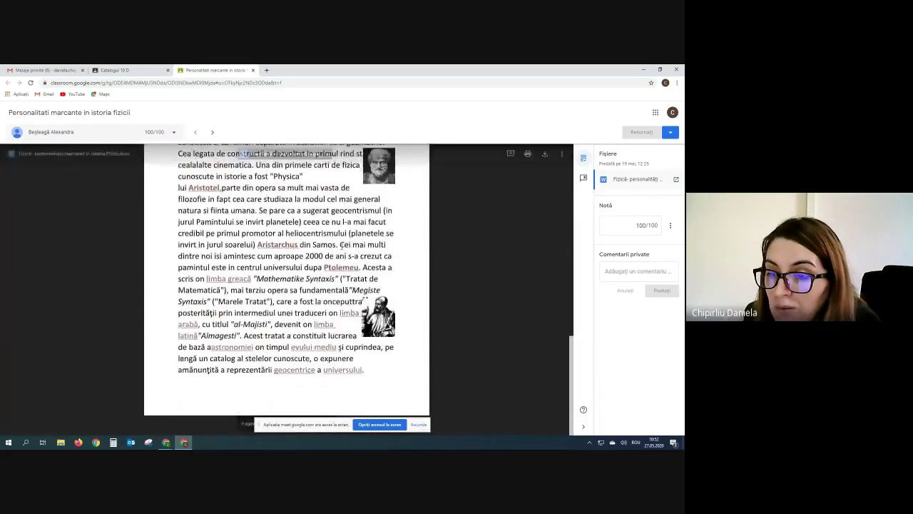
{"action": "scroll", "coordinate": [341, 245], "scroll_direction": "up", "scroll_amount": 10}
{"action": "scroll", "coordinate": [342, 244], "scroll_direction": "up", "scroll_amount": 2}
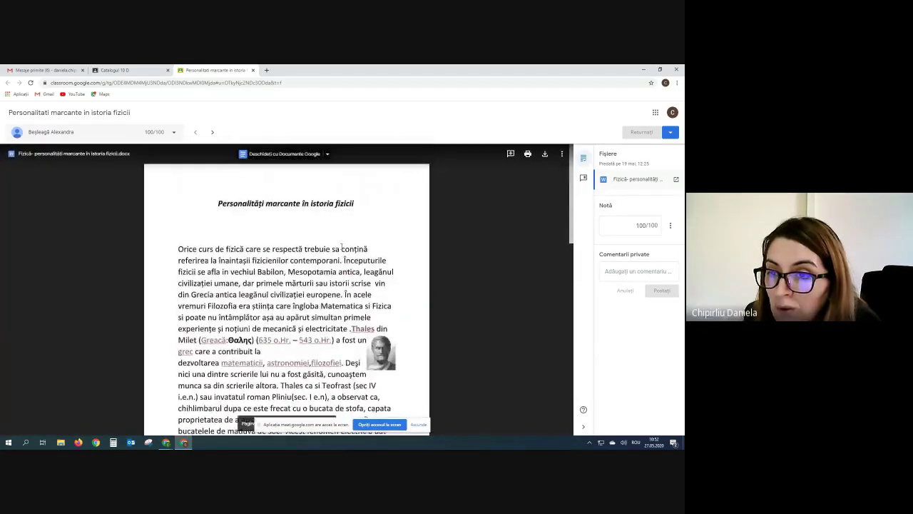
{"action": "left_click", "coordinate": [253, 70]}
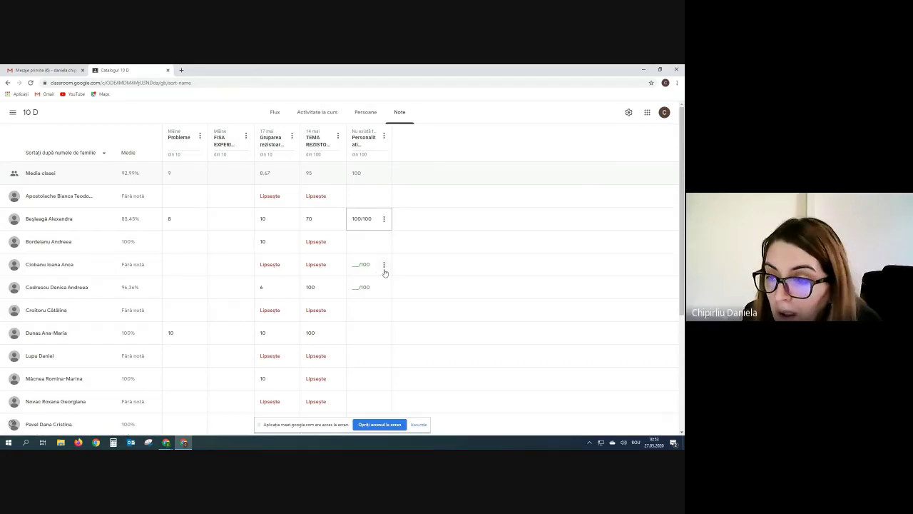
Grade the second student's handwritten submission 80/100 and return it.
{"action": "left_click", "coordinate": [384, 265]}
{"action": "left_click", "coordinate": [384, 265]}
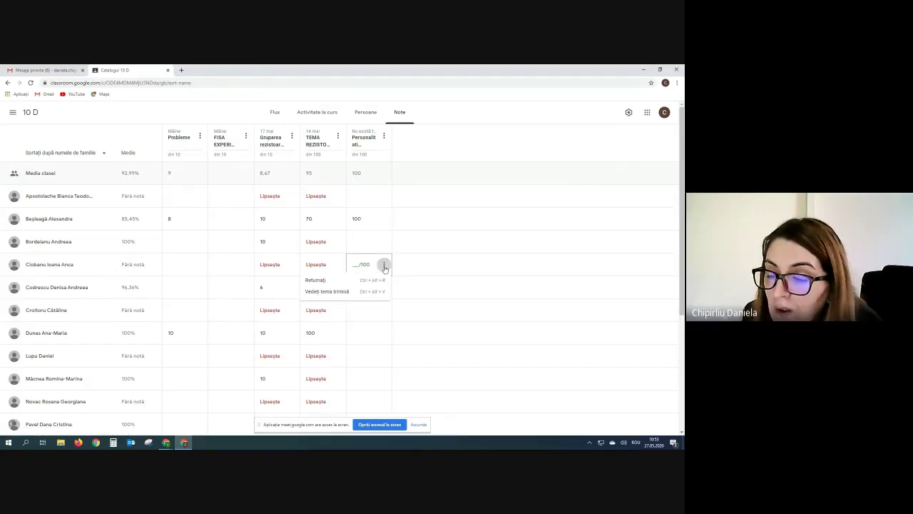
{"action": "left_click", "coordinate": [340, 293]}
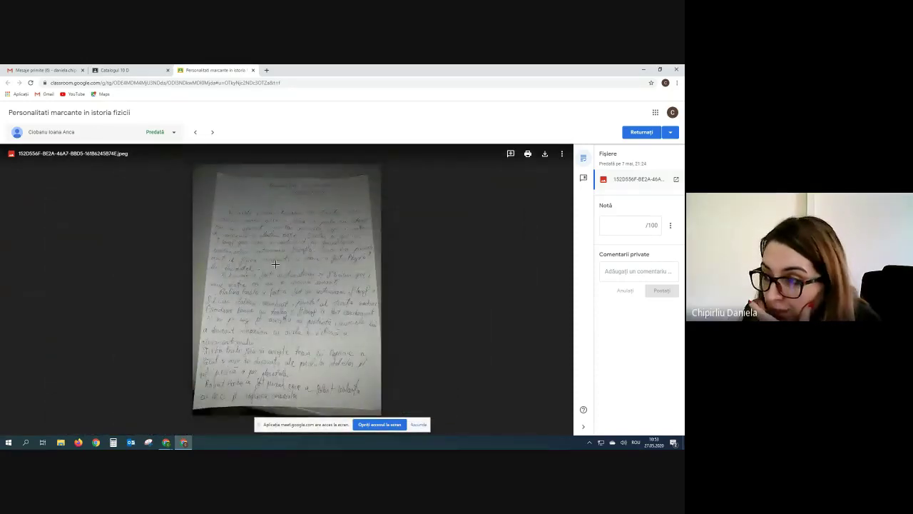
{"action": "left_click", "coordinate": [632, 227]}
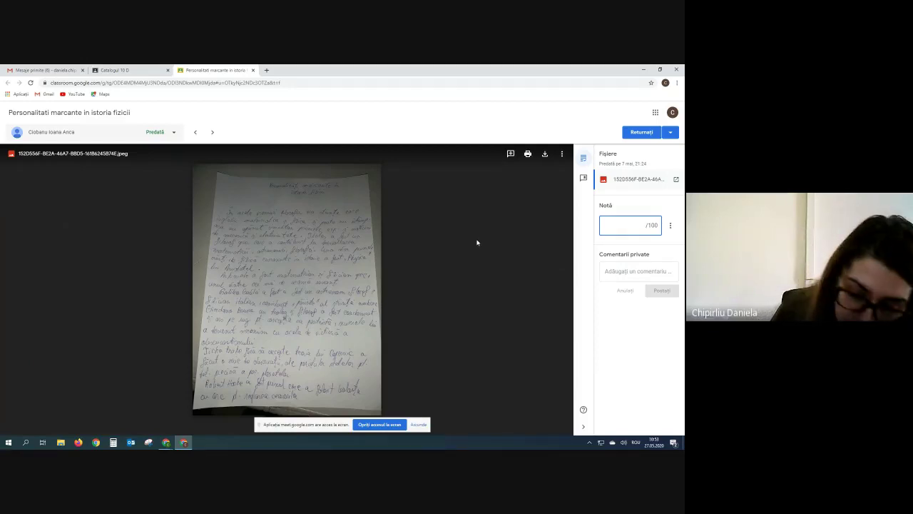
{"action": "type", "text": "80"}
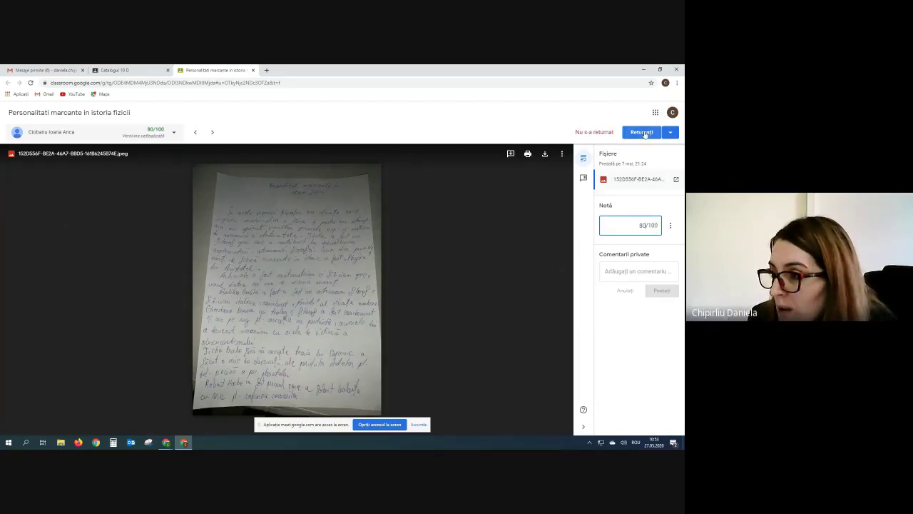
{"action": "left_click", "coordinate": [642, 132]}
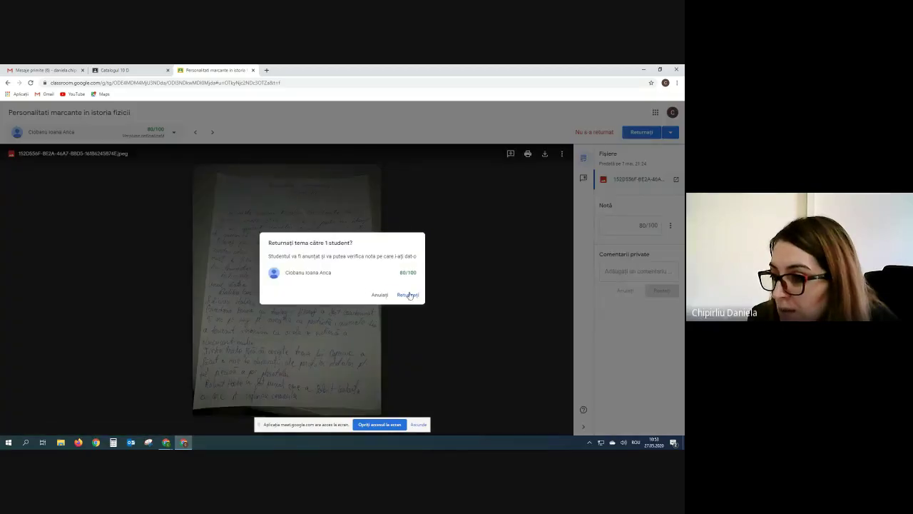
{"action": "left_click", "coordinate": [408, 295]}
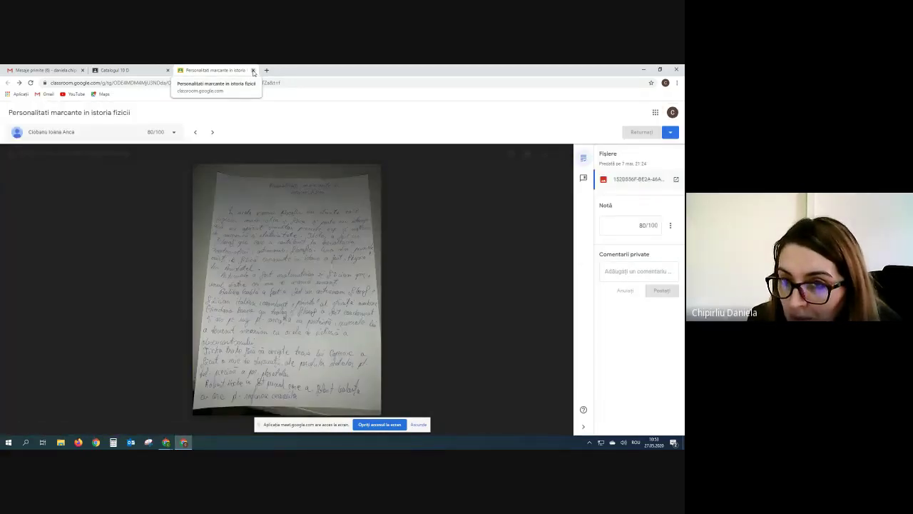
Back in the 10 D gradebook, check that the 80 grade now appears.
{"action": "left_click", "coordinate": [253, 70]}
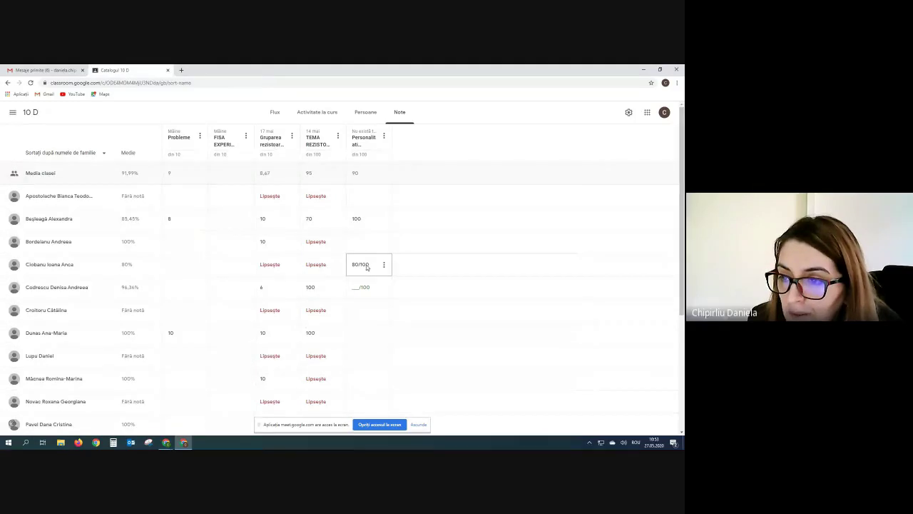
{"action": "left_click", "coordinate": [357, 222]}
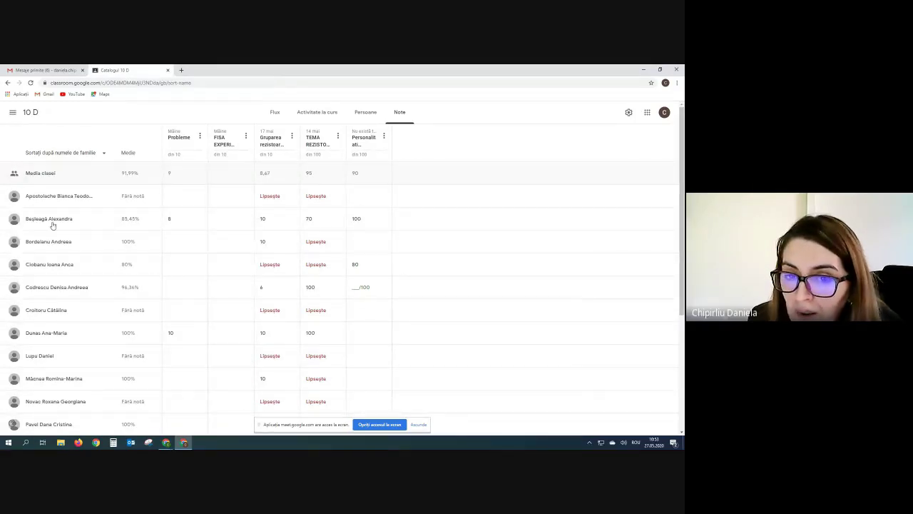
{"action": "left_click", "coordinate": [363, 256]}
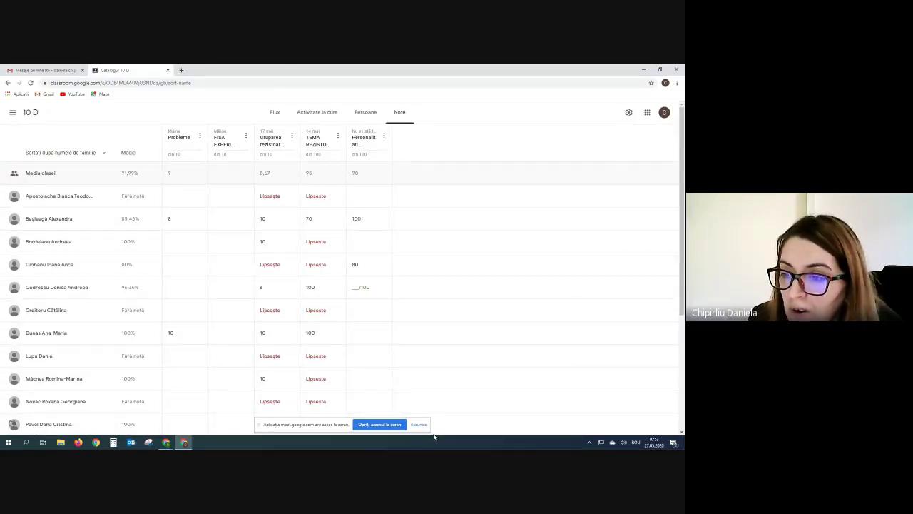
{"action": "left_click", "coordinate": [167, 444]}
Bring up the Meet call with chat hidden, then return to the GRUPA 11 classwork page.
{"action": "left_click", "coordinate": [121, 410]}
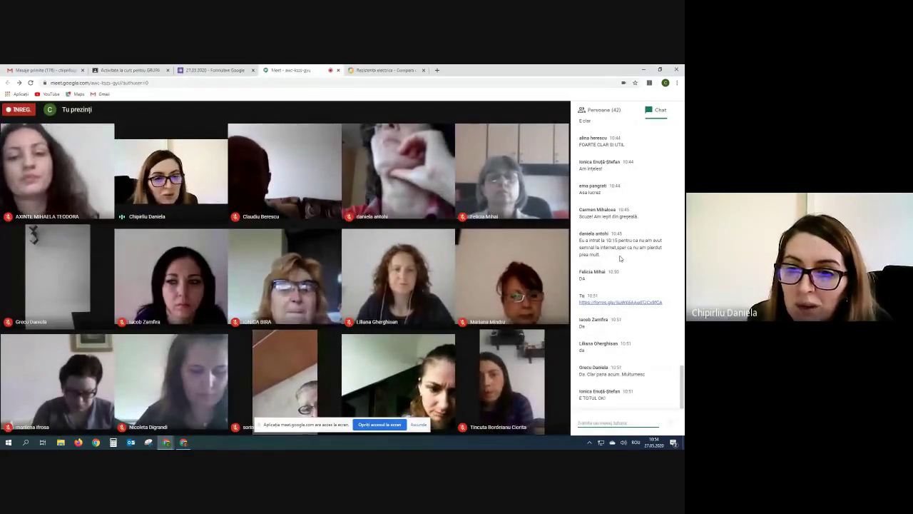
{"action": "key", "text": "ctrl+alt+c"}
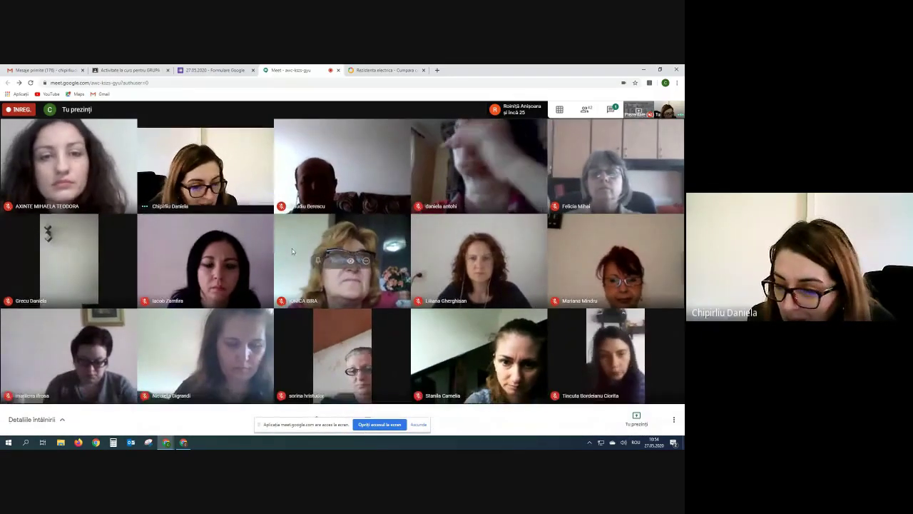
{"action": "left_click", "coordinate": [129, 70]}
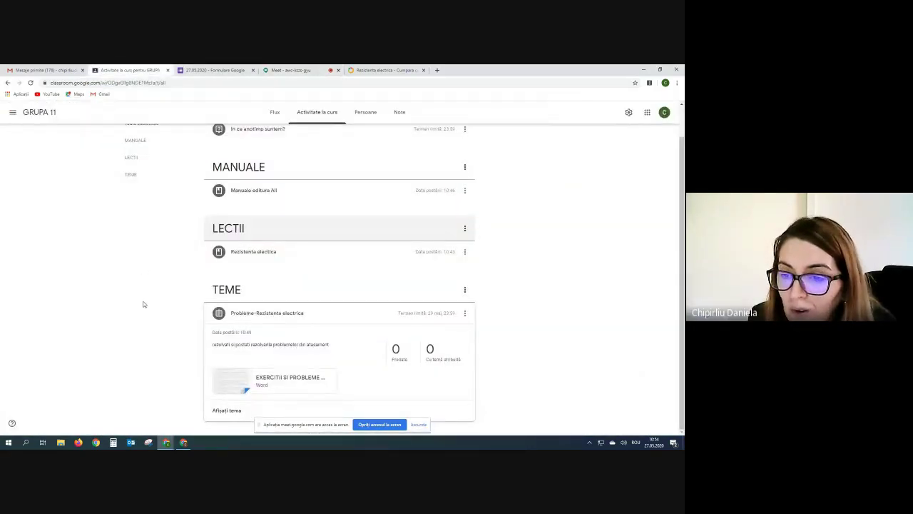
Create a new GRUPA 11 assignment of type Temă cu chestionar from the Creați menu.
{"action": "scroll", "coordinate": [142, 303], "scroll_direction": "up", "scroll_amount": 1}
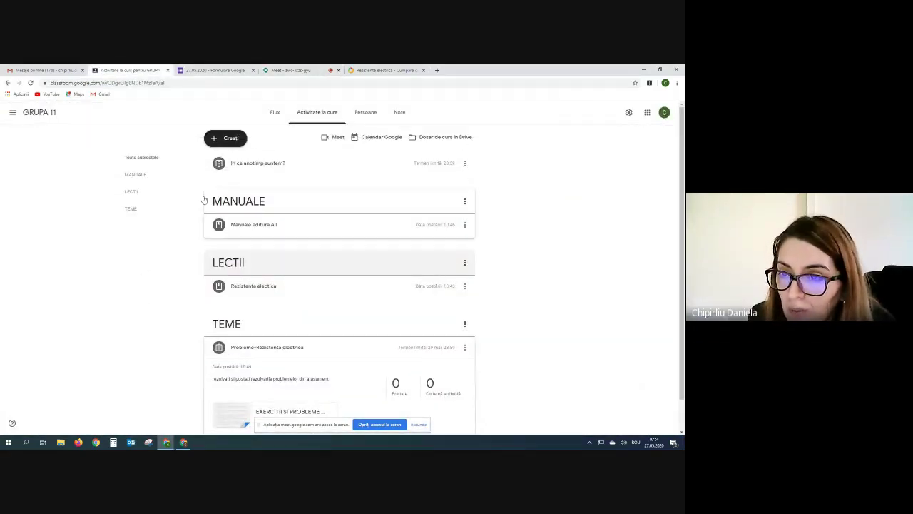
{"action": "left_click", "coordinate": [213, 139]}
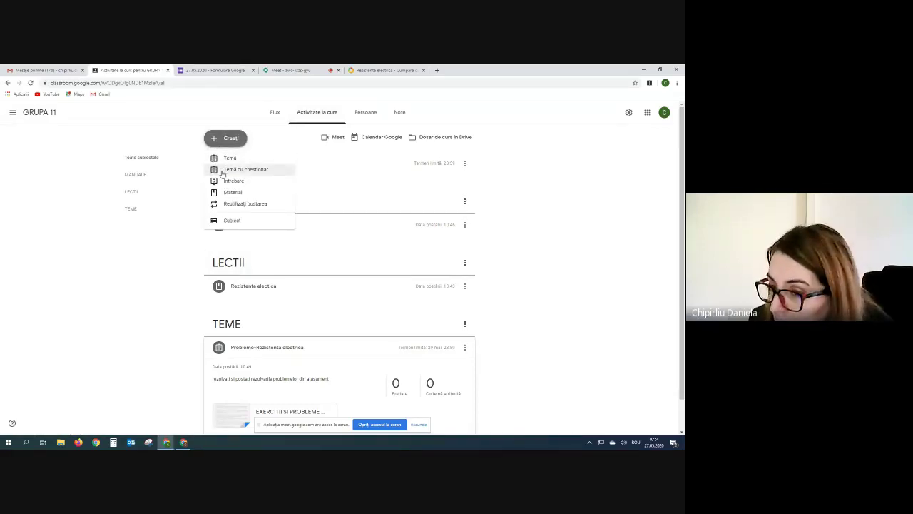
{"action": "left_click", "coordinate": [223, 173]}
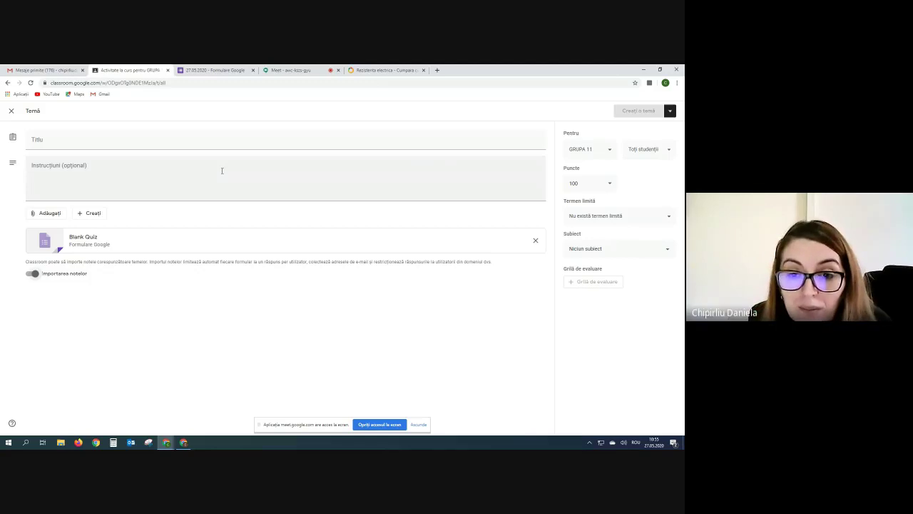
Title the assignment 'Testare Finala' and note that grades go in the catalogue and answers are mandatory.
{"action": "left_click", "coordinate": [49, 138]}
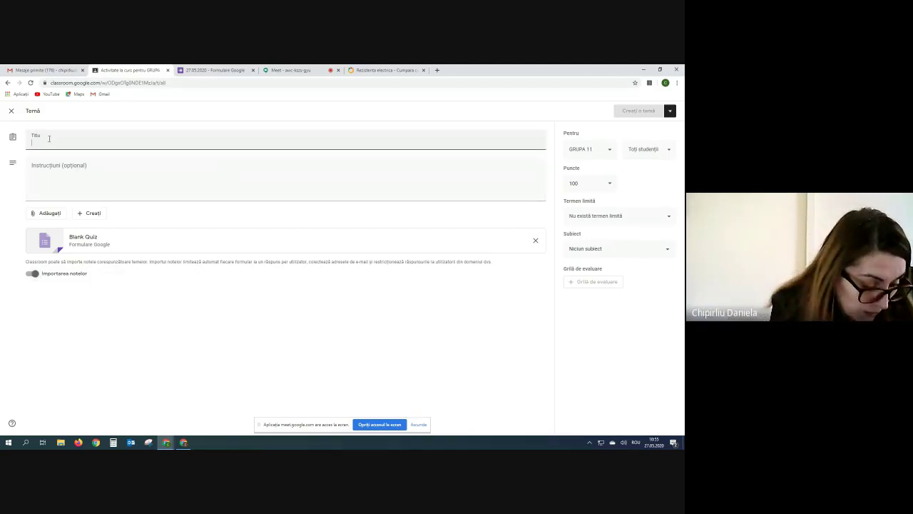
{"action": "type", "text": "Testare"}
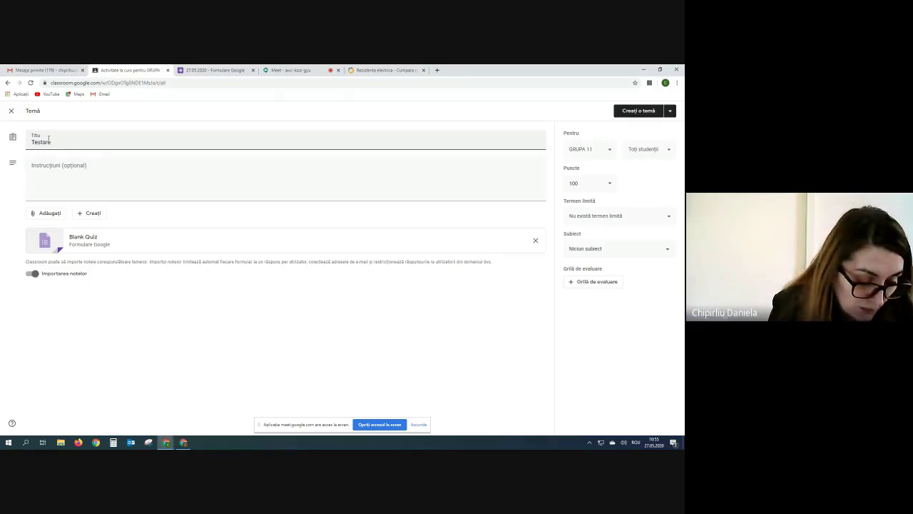
{"action": "type", "text": " Finala"}
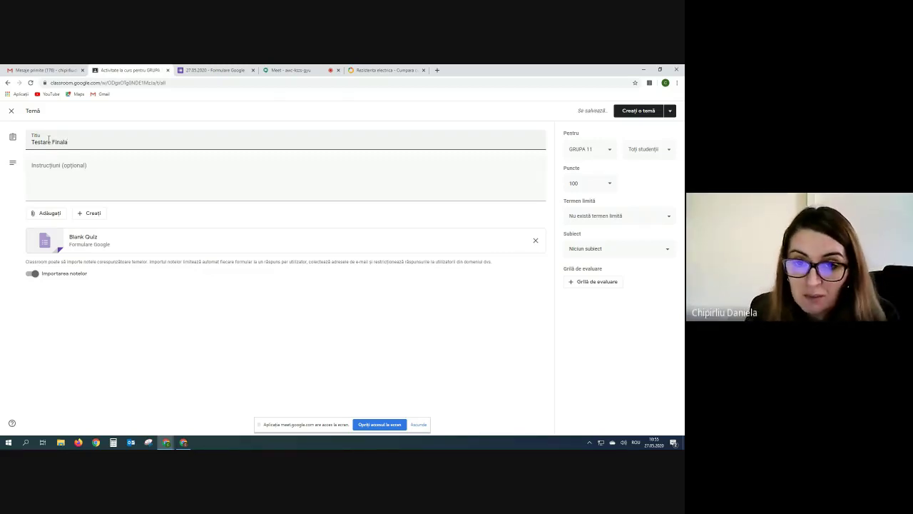
{"action": "left_click", "coordinate": [48, 165]}
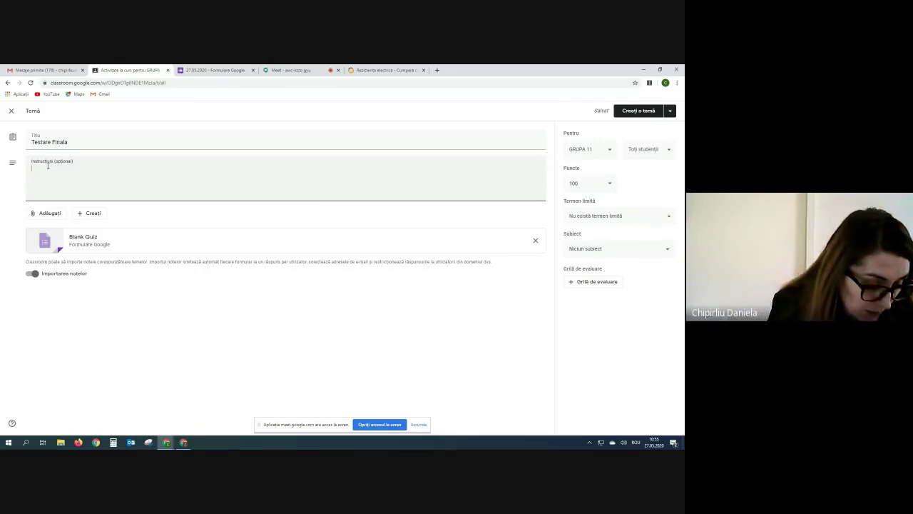
{"action": "type", "text": "A"}
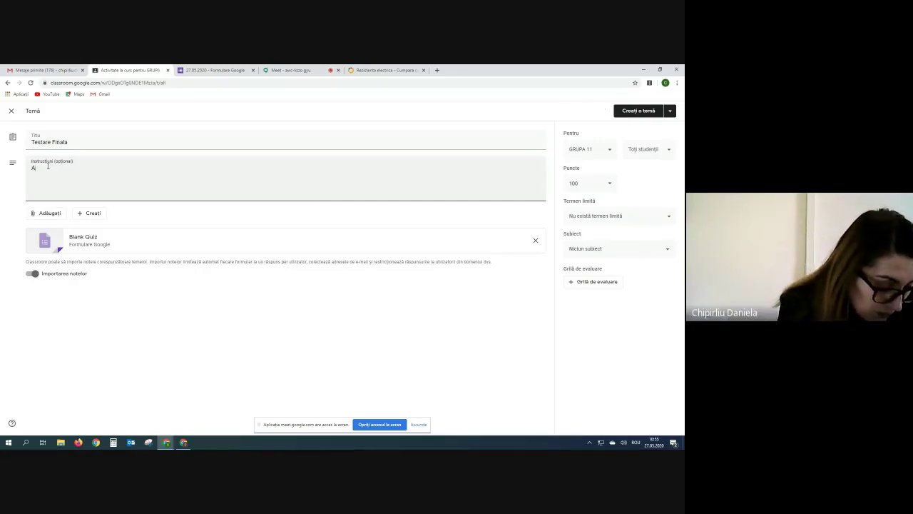
{"action": "type", "text": "Not"}
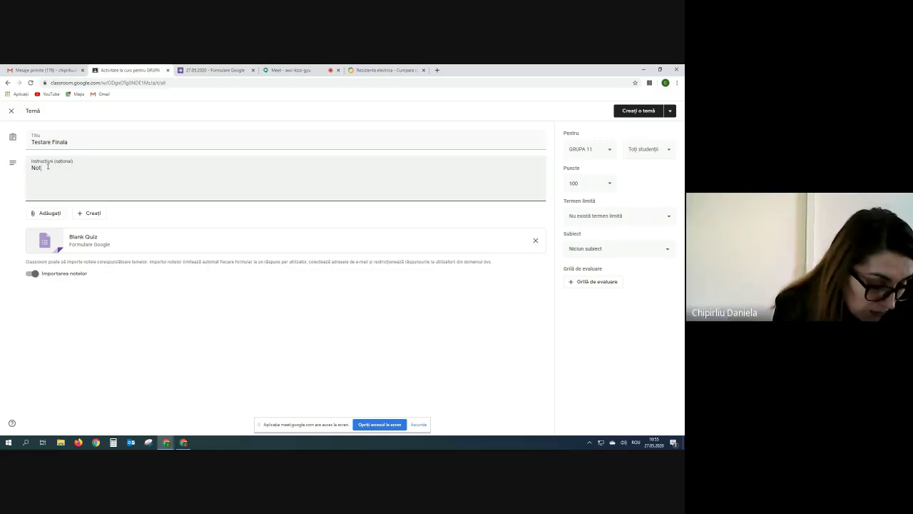
{"action": "type", "text": "a finala"}
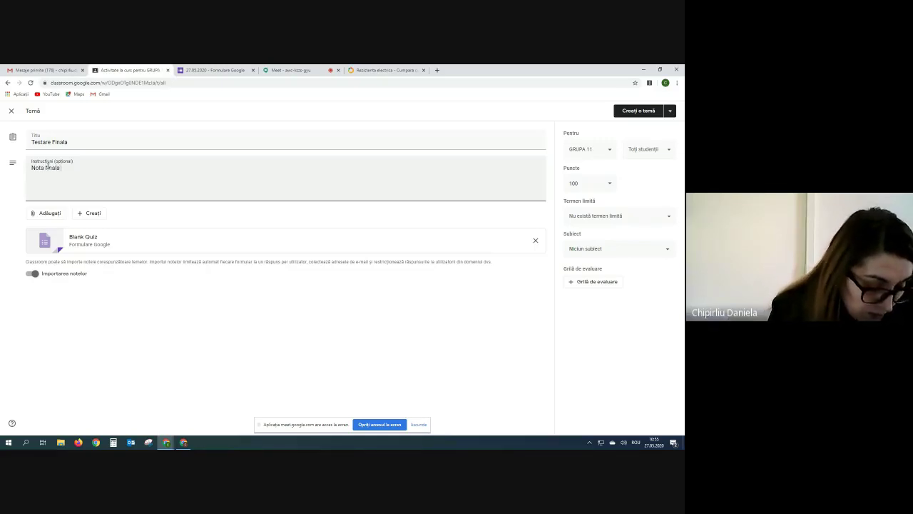
{"action": "type", "text": " este tr"}
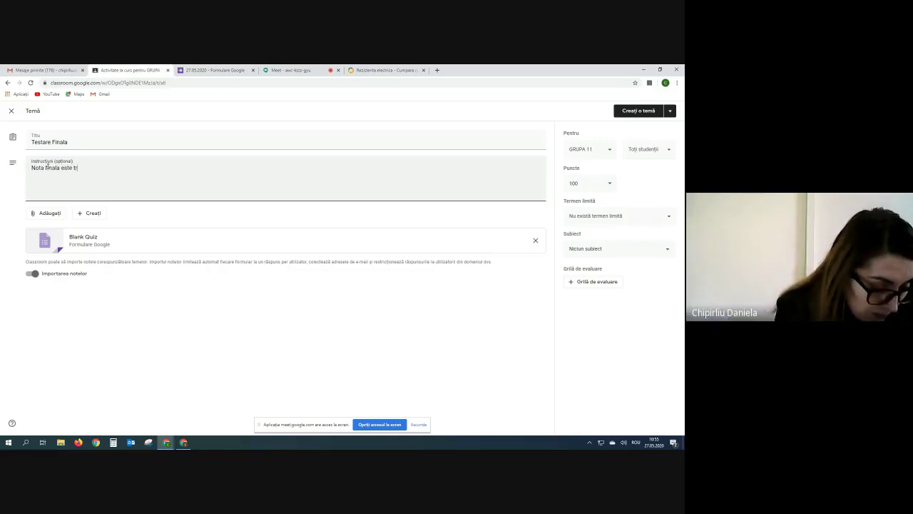
{"action": "type", "text": "ecuta in"}
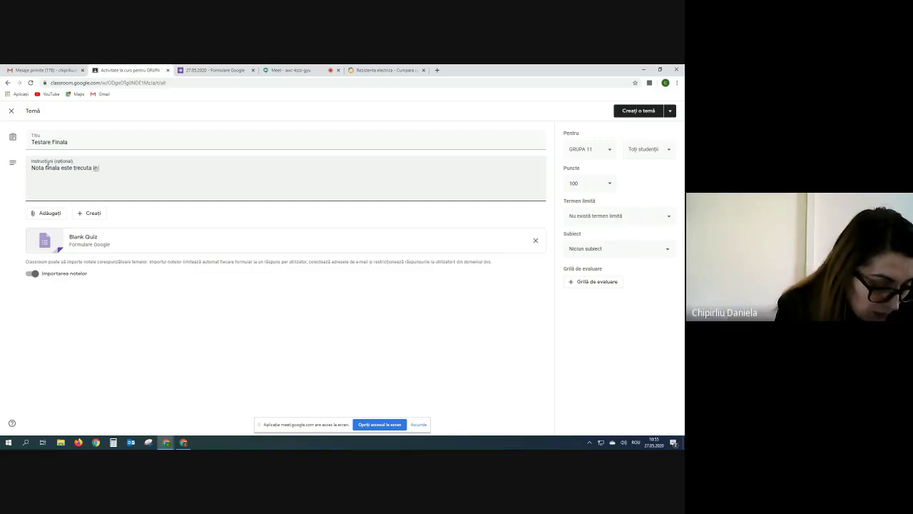
{"action": "type", "text": " catalog"}
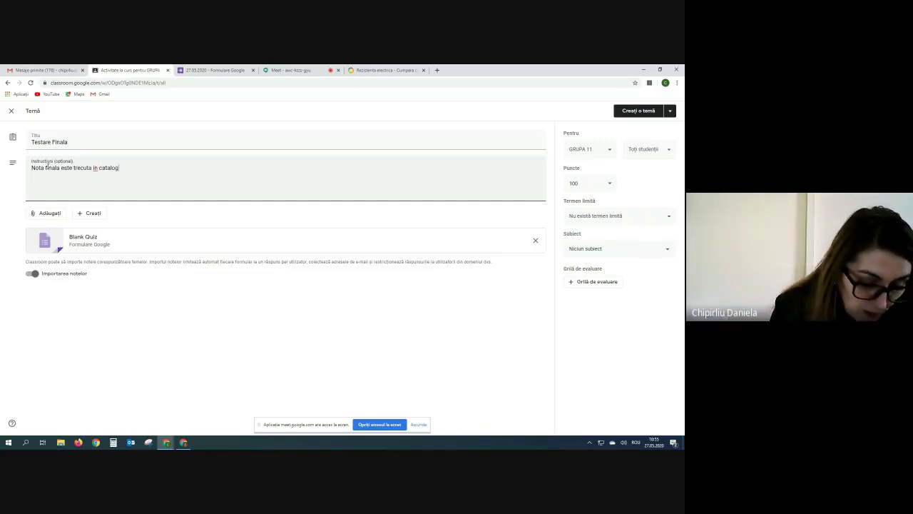
{"action": "type", "text": ". "}
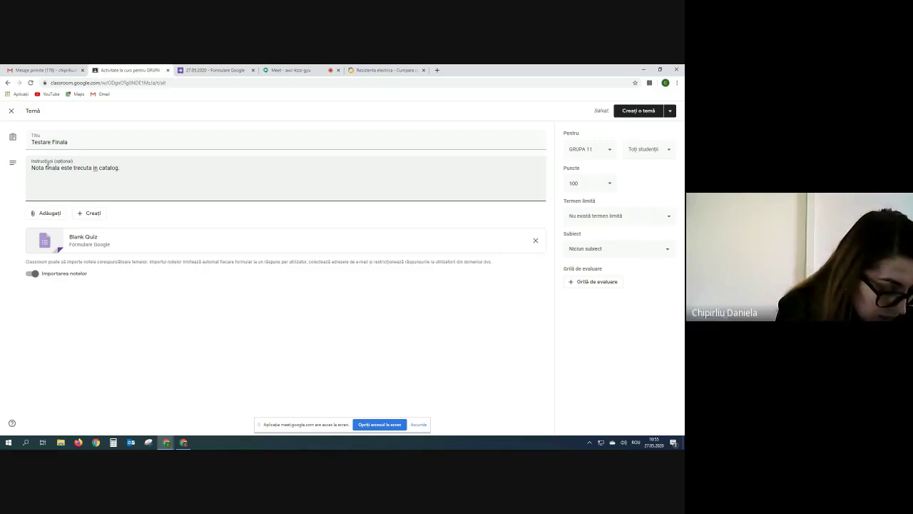
{"action": "type", "text": "Intr"}
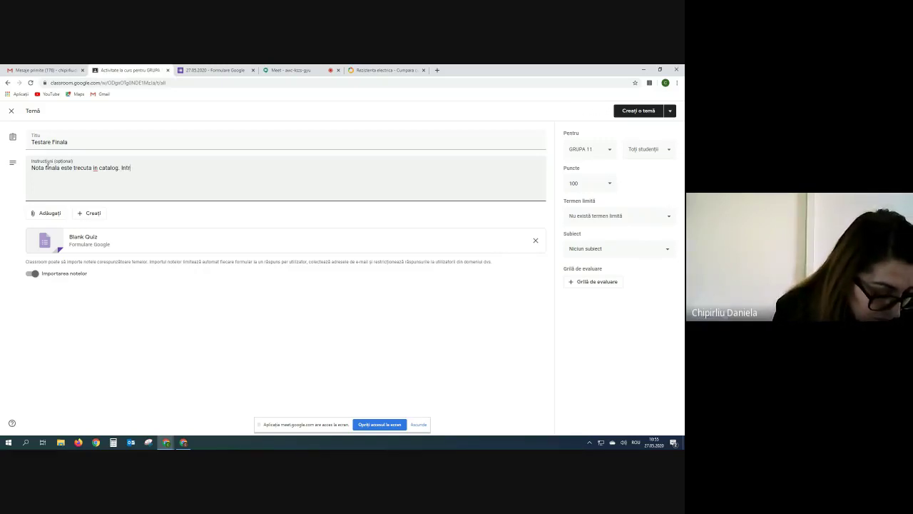
{"action": "type", "text": "barile s"}
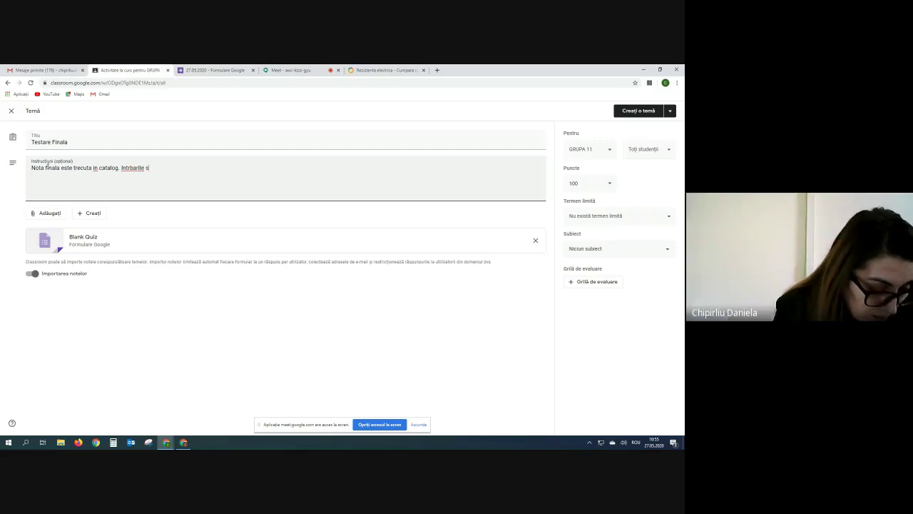
{"action": "type", "text": "unt obli"}
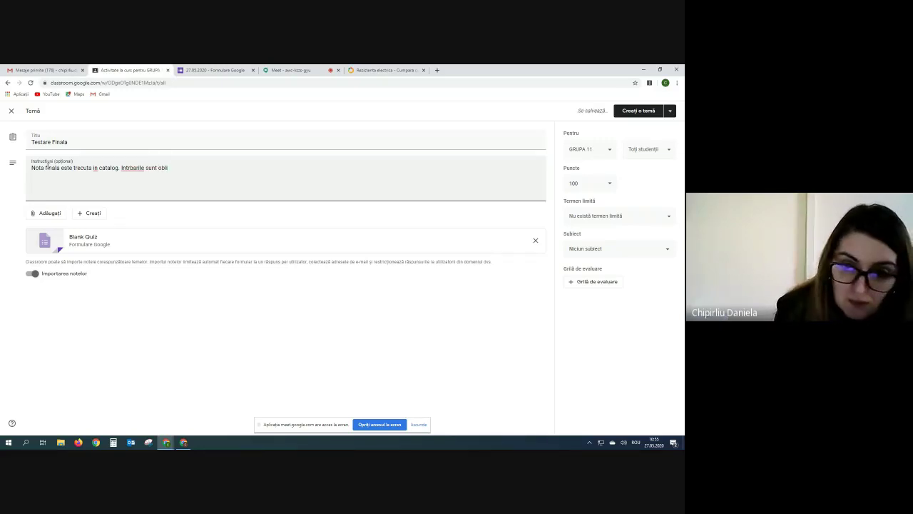
{"action": "key", "text": "BackSpace"}
{"action": "key", "text": "BackSpace"}
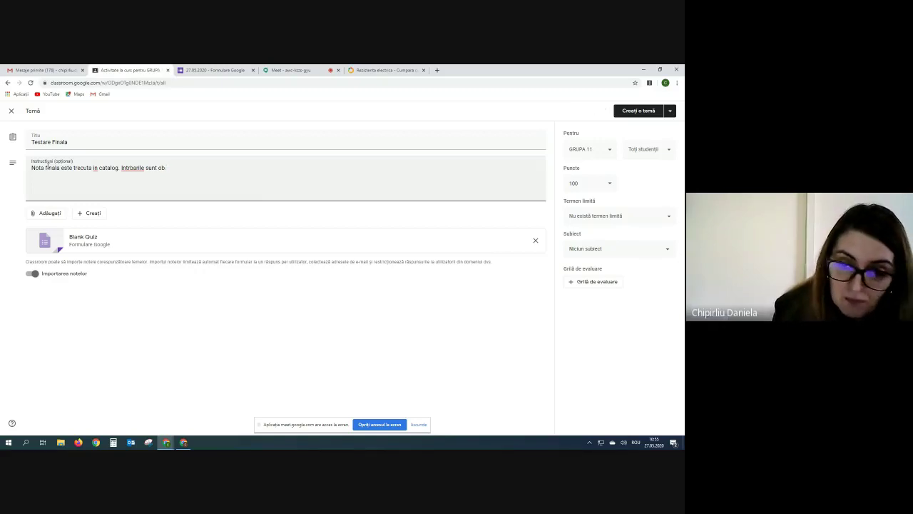
{"action": "key", "text": "BackSpace"}
{"action": "key", "text": "BackSpace"}
{"action": "key", "text": "BackSpace"}
{"action": "key", "text": "BackSpace"}
{"action": "key", "text": "BackSpace"}
{"action": "key", "text": "BackSpace"}
{"action": "key", "text": "BackSpace"}
{"action": "key", "text": "BackSpace"}
{"action": "key", "text": "BackSpace"}
{"action": "key", "text": "BackSpace"}
{"action": "key", "text": "BackSpace"}
{"action": "key", "text": "BackSpace"}
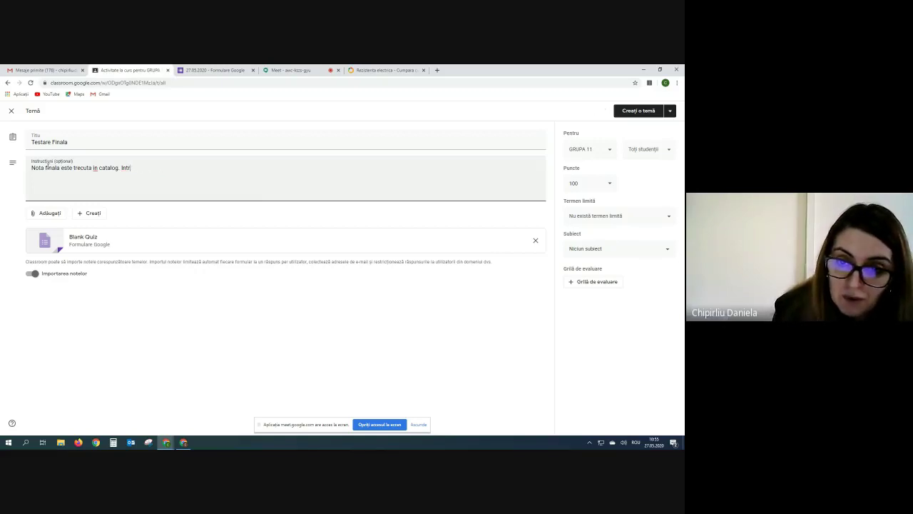
{"action": "key", "text": "BackSpace"}
{"action": "key", "text": "BackSpace"}
{"action": "type", "text": "R"}
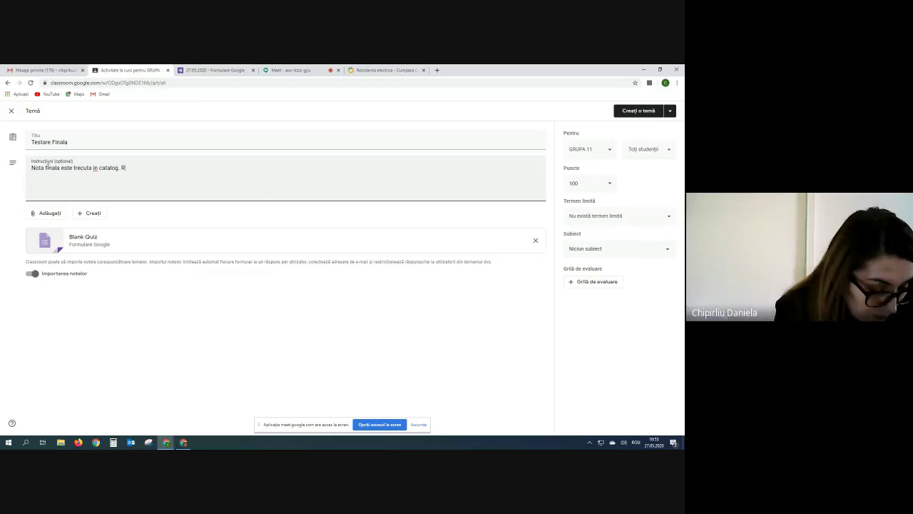
{"action": "type", "text": "aspun"}
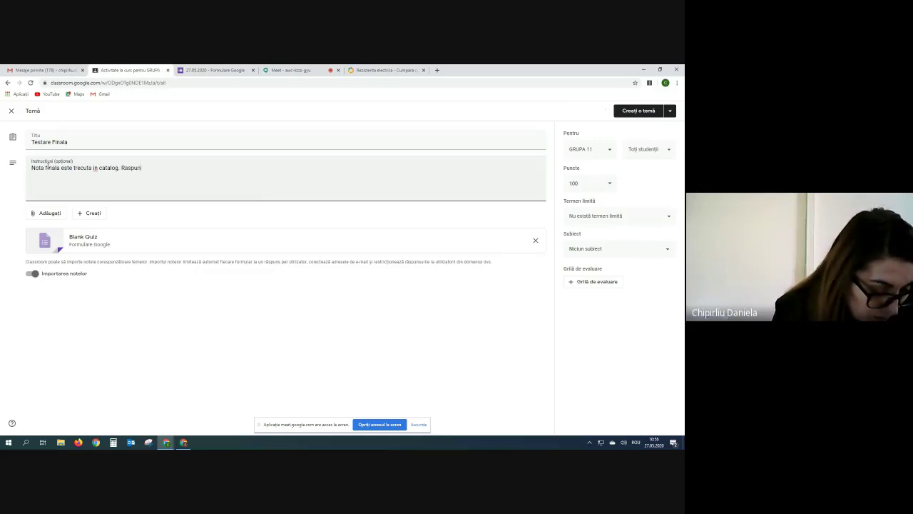
{"action": "type", "text": "surile "}
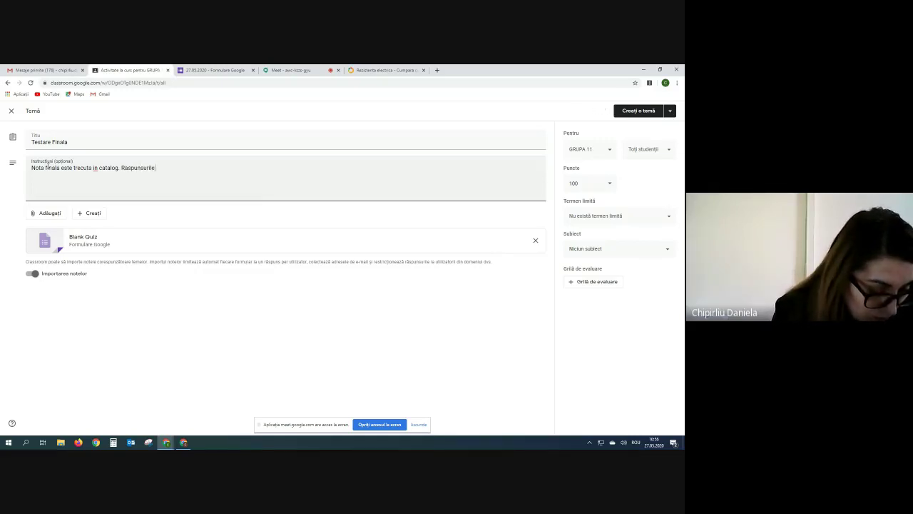
{"action": "type", "text": "la inre"}
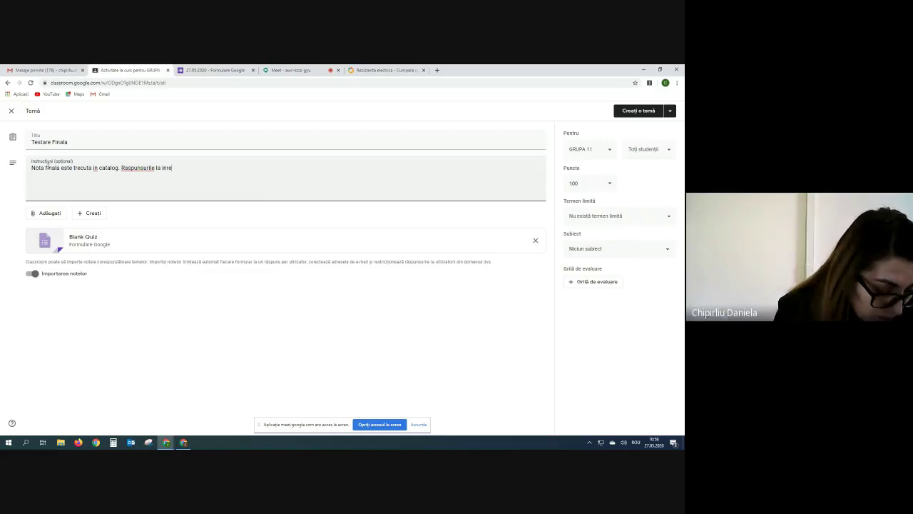
{"action": "type", "text": "barile d"}
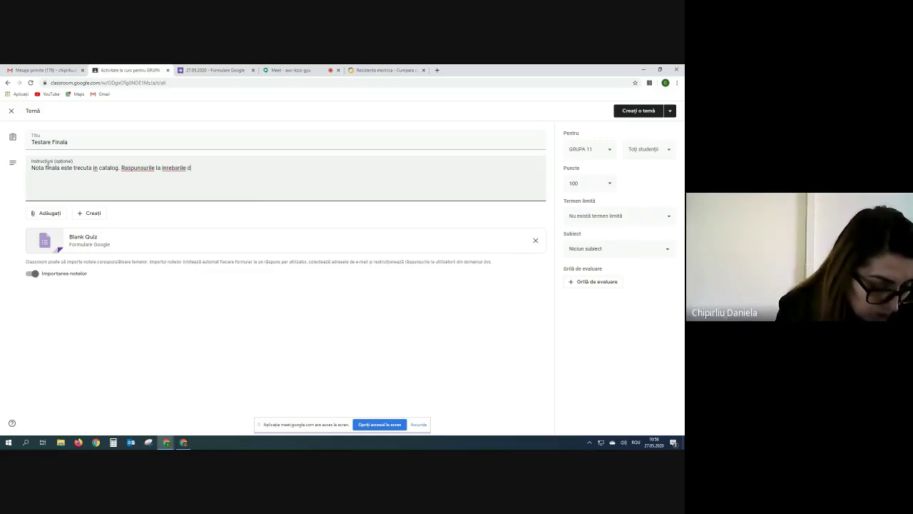
{"action": "type", "text": "in test "}
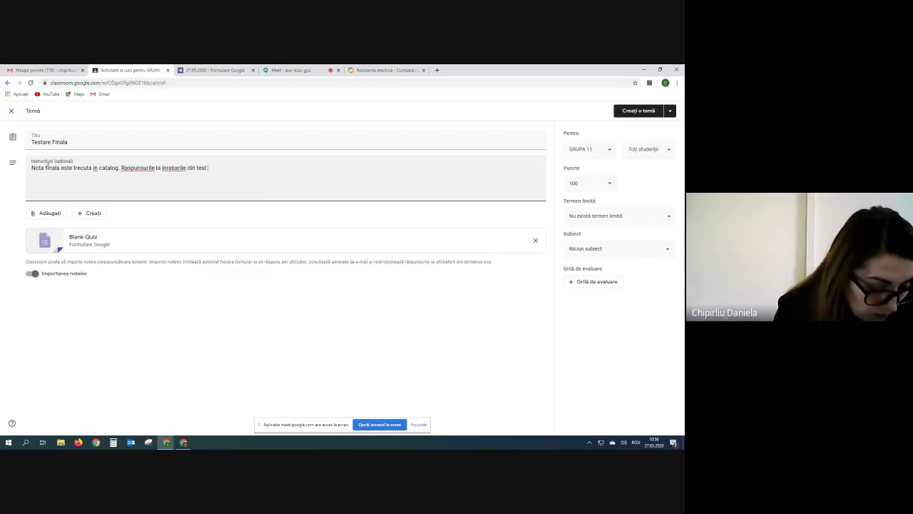
{"action": "type", "text": "sunt "}
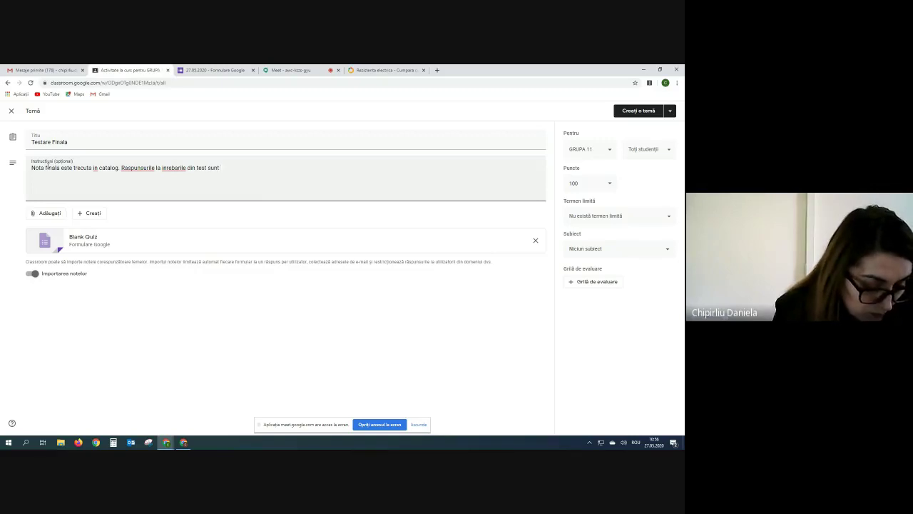
{"action": "type", "text": "oblig"}
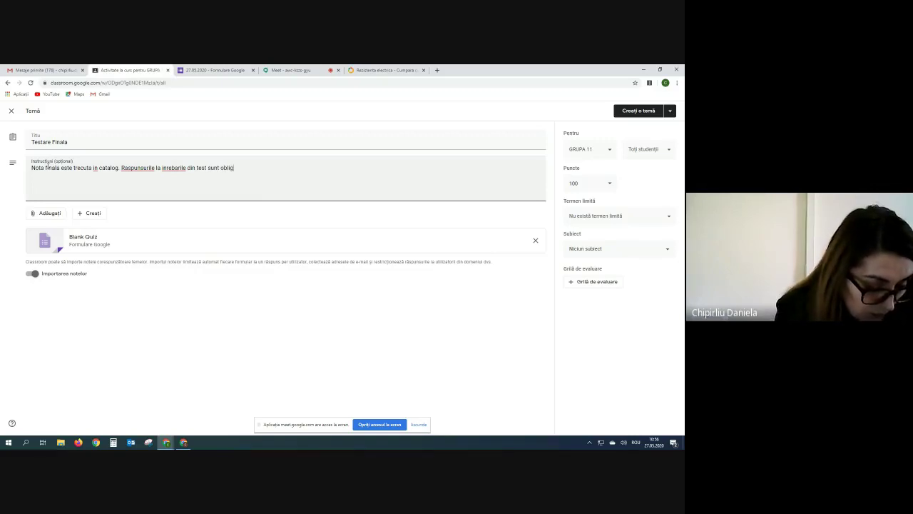
{"action": "type", "text": "atorii"}
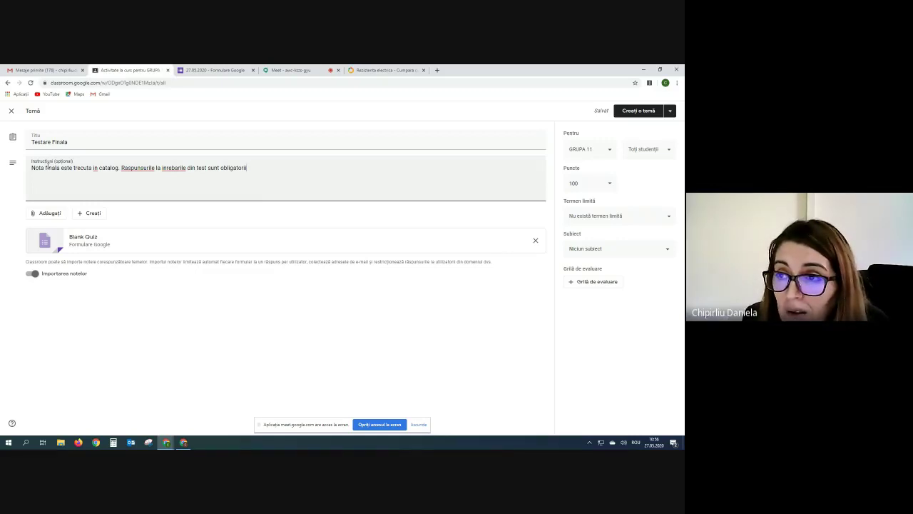
Close the Rezistenta electrica tab and keep Importarea notelor switched on.
{"action": "left_click", "coordinate": [423, 70]}
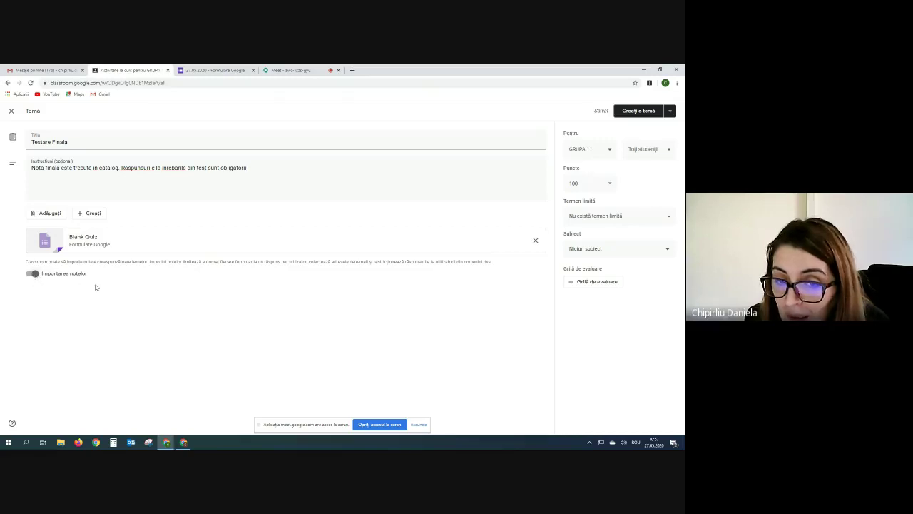
{"action": "left_click", "coordinate": [32, 274]}
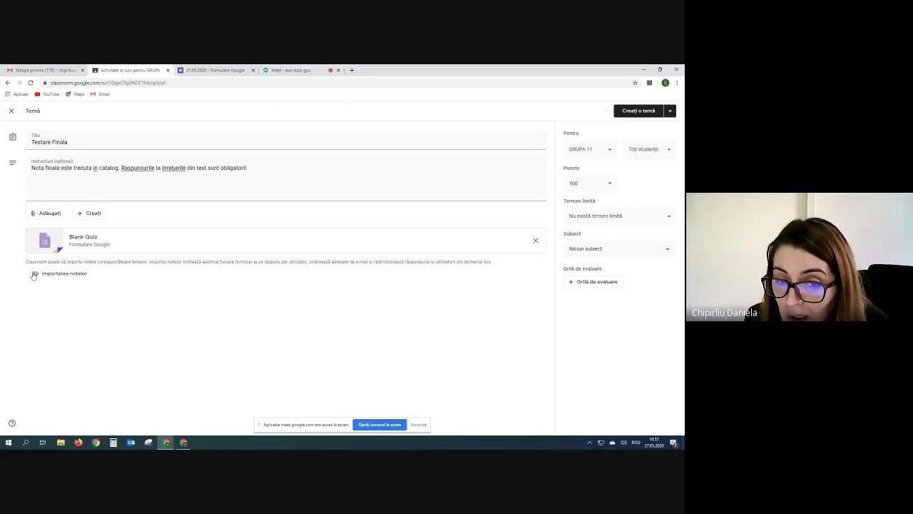
{"action": "left_click", "coordinate": [32, 274]}
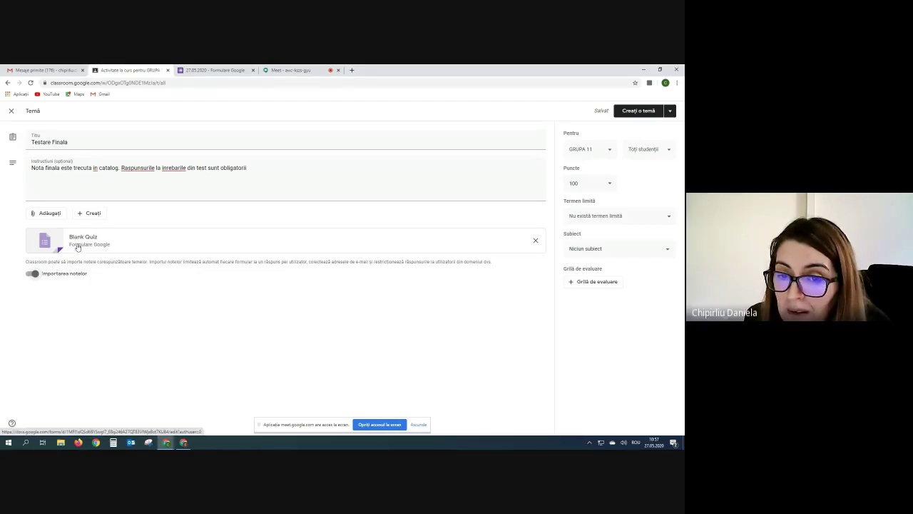
Open the Blank Quiz form and rename its file to 'Evaluare finala clasa a 8'.
{"action": "left_click", "coordinate": [79, 243]}
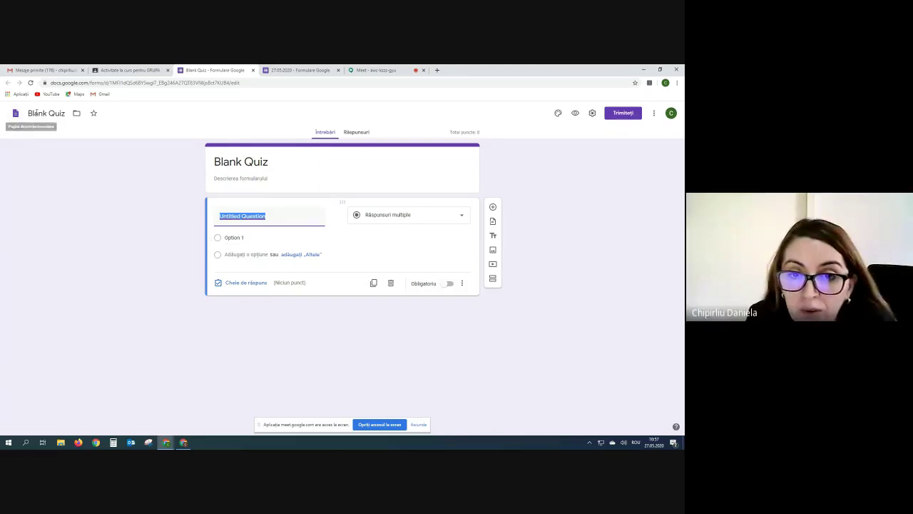
{"action": "left_click", "coordinate": [63, 114]}
{"action": "left_click_drag", "start_coordinate": [66, 114], "coordinate": [27, 114]}
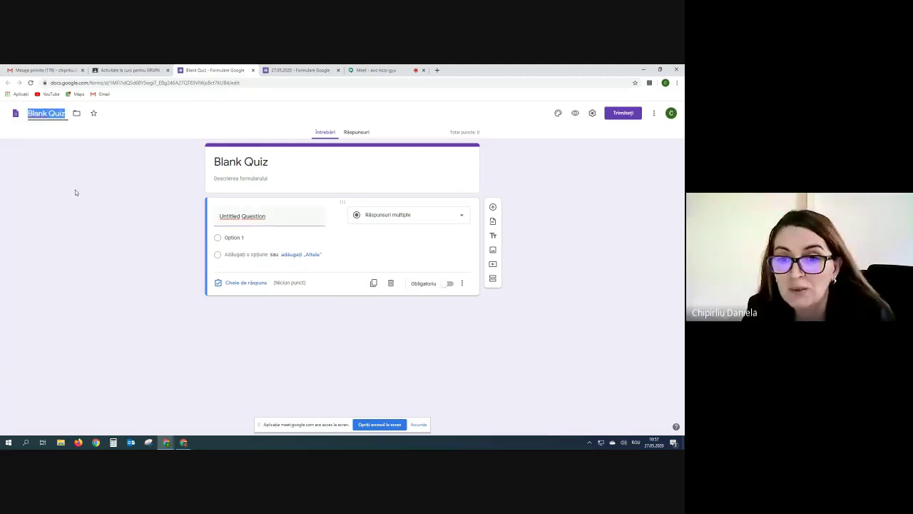
{"action": "type", "text": "FI"}
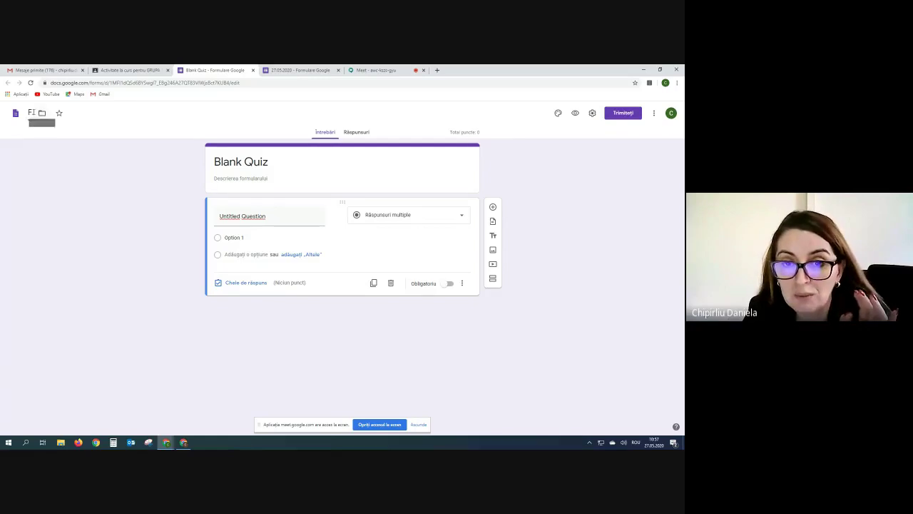
{"action": "key", "text": "BackSpace"}
{"action": "key", "text": "BackSpace"}
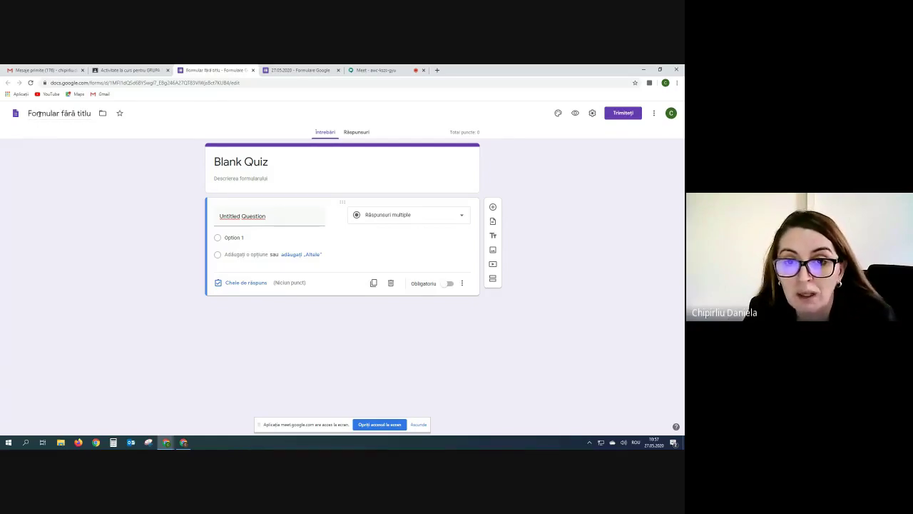
{"action": "key", "text": "ctrl+z"}
{"action": "key", "text": "ctrl+z"}
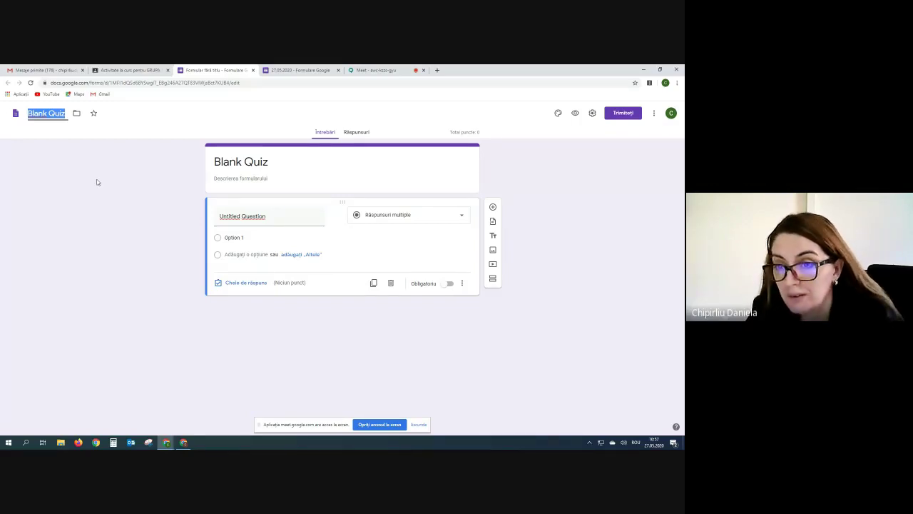
{"action": "type", "text": "E"}
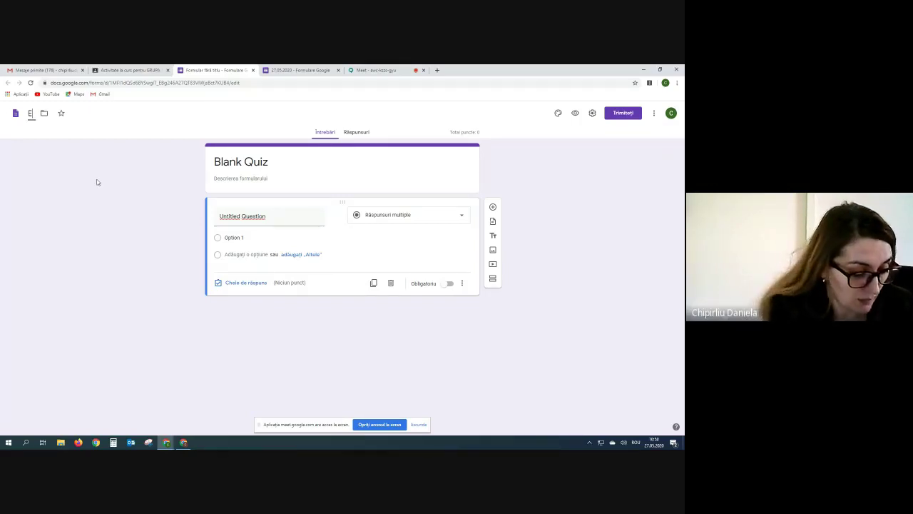
{"action": "type", "text": "valuare"}
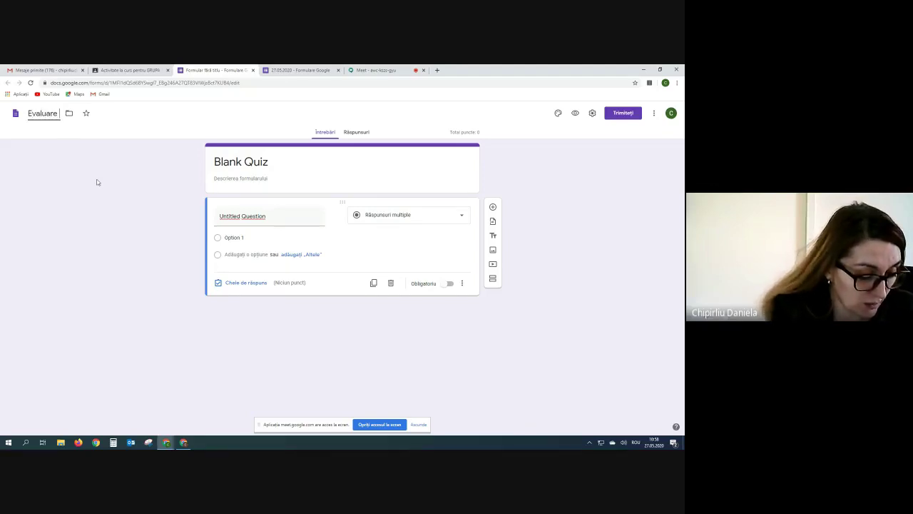
{"action": "type", "text": " finala"}
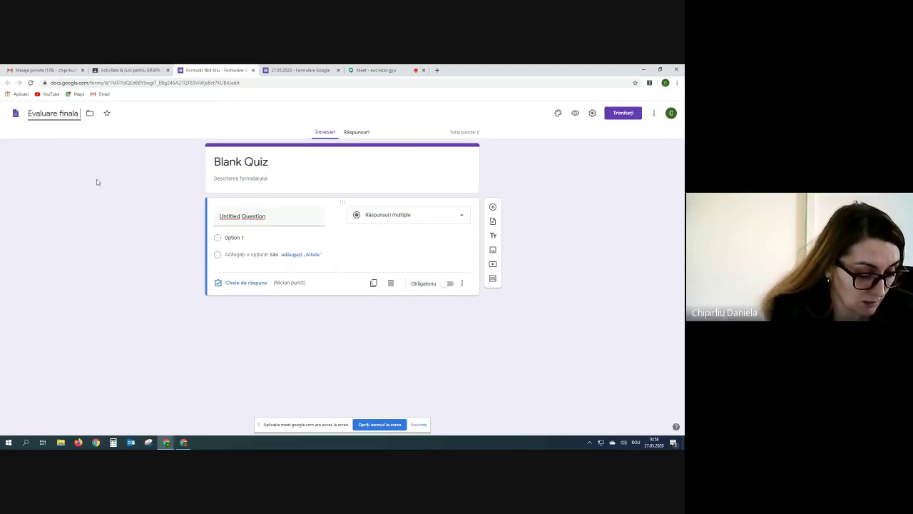
{"action": "type", "text": " clasa a"}
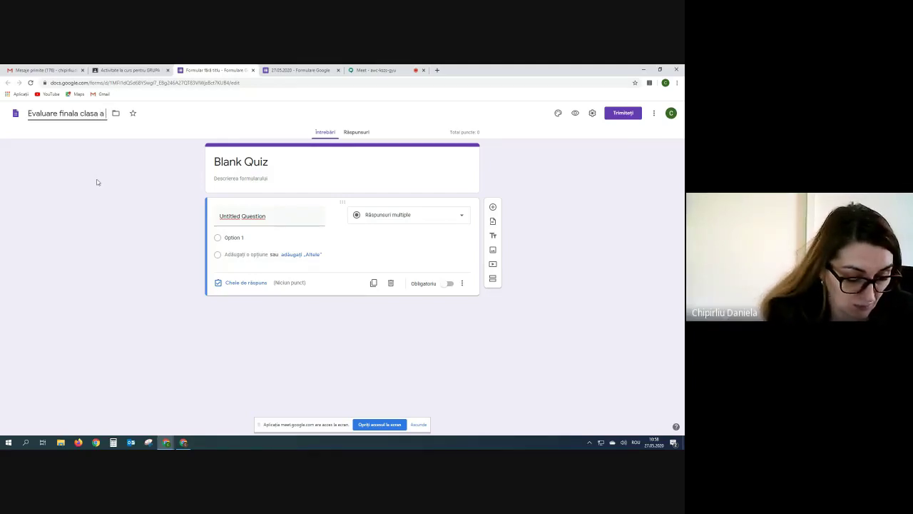
{"action": "type", "text": " 8"}
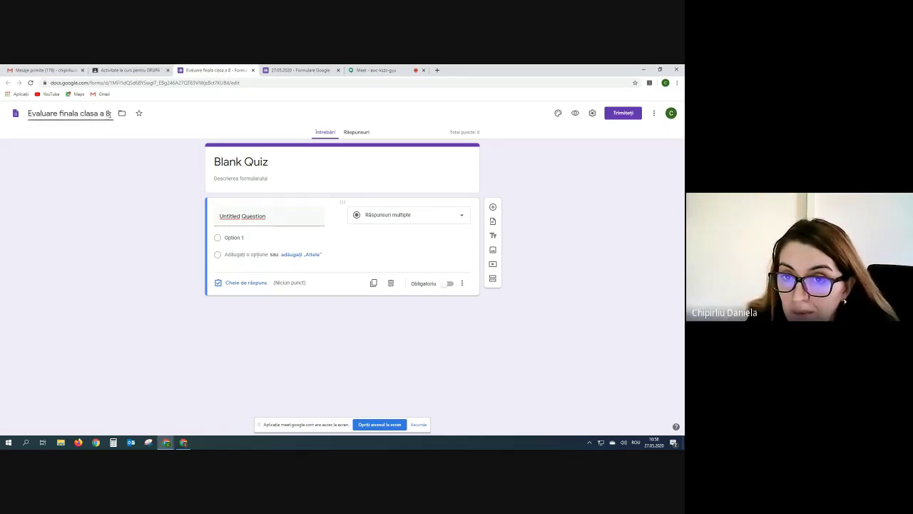
Copy the file name into the form heading so it reads 'Evaluare finala clasa a 8'.
{"action": "left_click_drag", "start_coordinate": [111, 114], "coordinate": [30, 113]}
{"action": "right_click", "coordinate": [32, 113]}
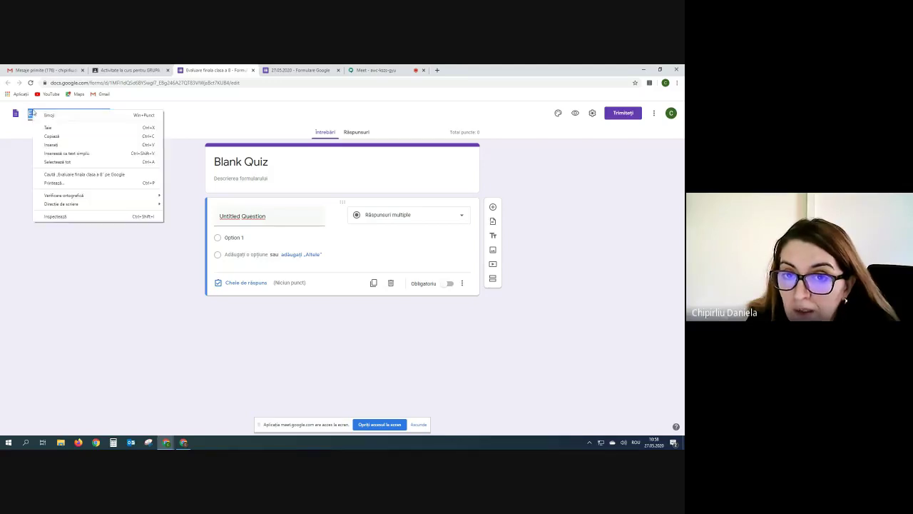
{"action": "left_click", "coordinate": [51, 136]}
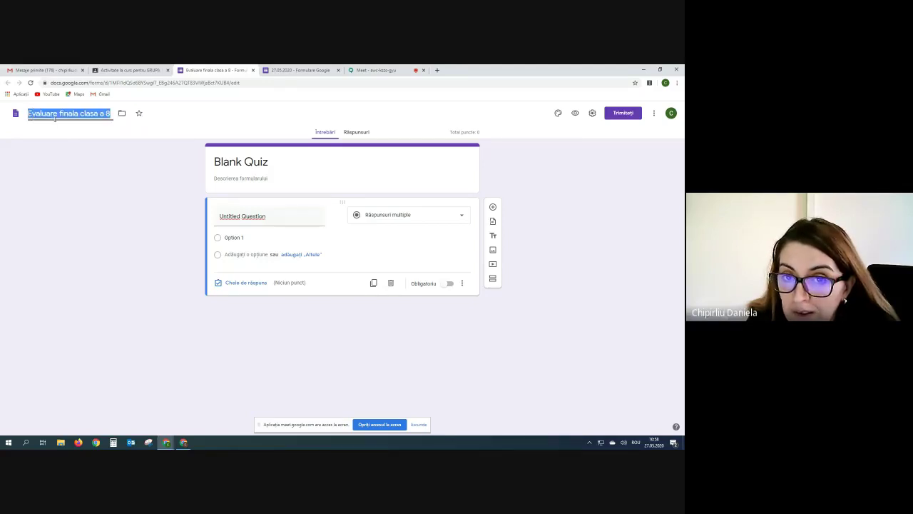
{"action": "left_click_drag", "start_coordinate": [214, 162], "coordinate": [271, 161]}
{"action": "right_click", "coordinate": [274, 165]}
{"action": "left_click", "coordinate": [296, 209]}
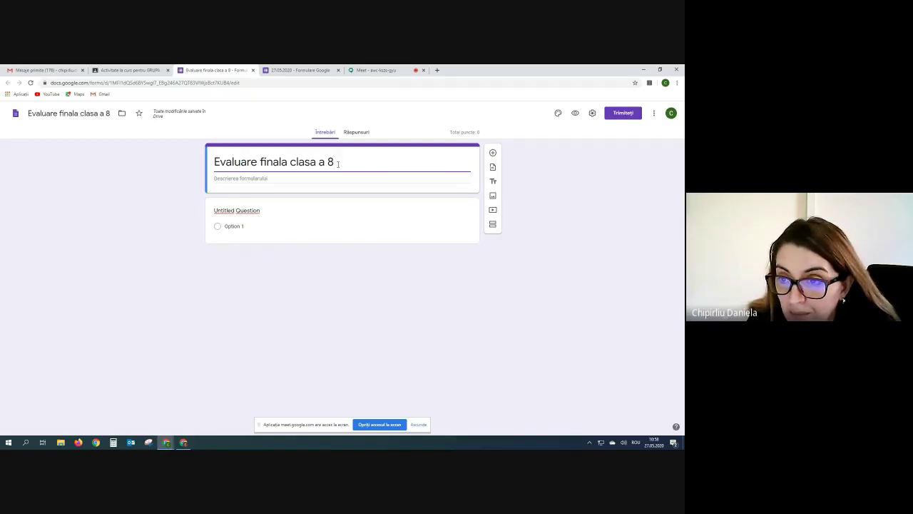
Check the heading text, then expand the untitled question for editing.
{"action": "triple_click", "coordinate": [345, 164]}
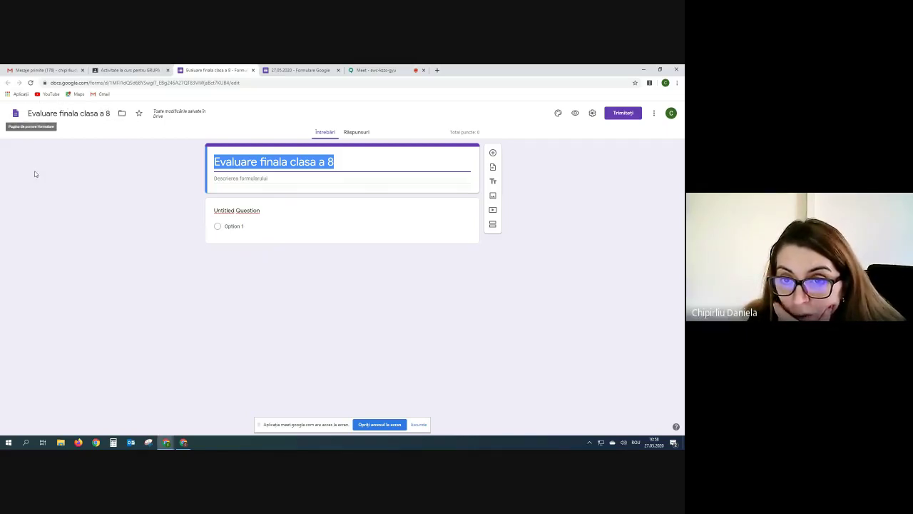
{"action": "left_click", "coordinate": [356, 163]}
{"action": "left_click_drag", "start_coordinate": [342, 162], "coordinate": [207, 162]}
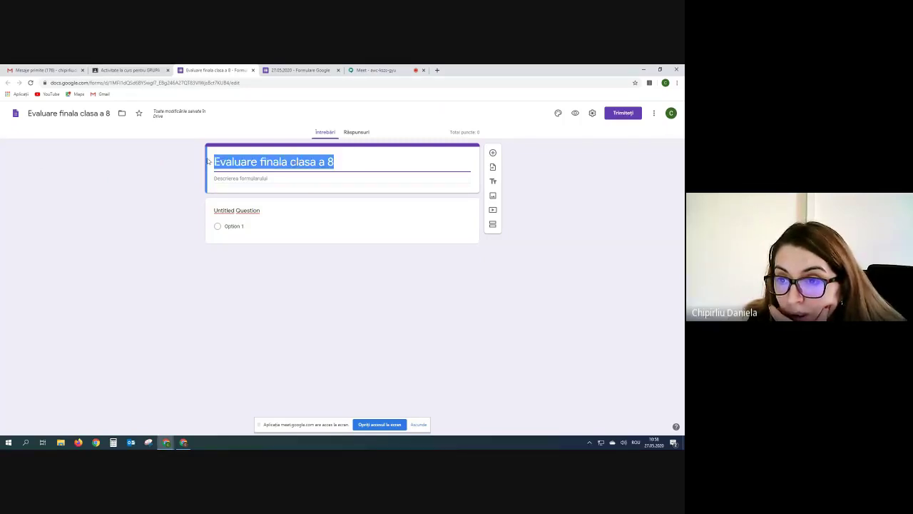
{"action": "left_click", "coordinate": [403, 159]}
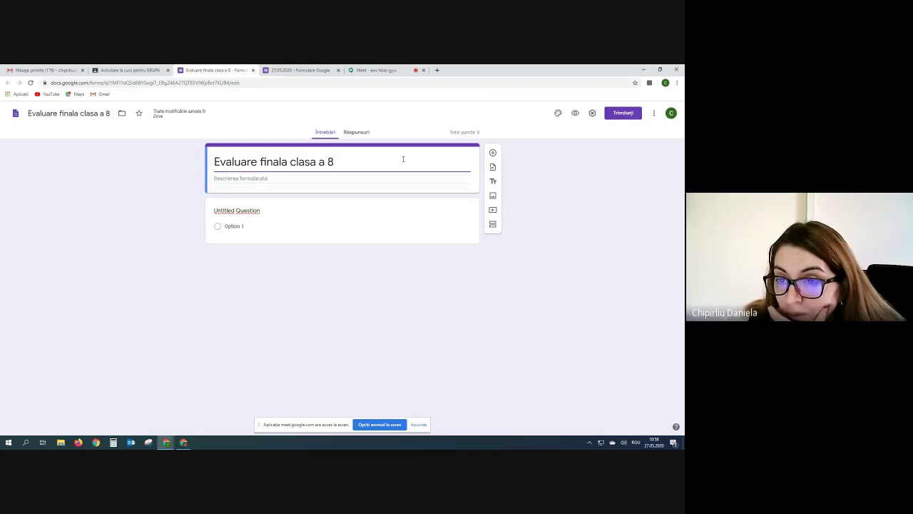
{"action": "left_click", "coordinate": [286, 211]}
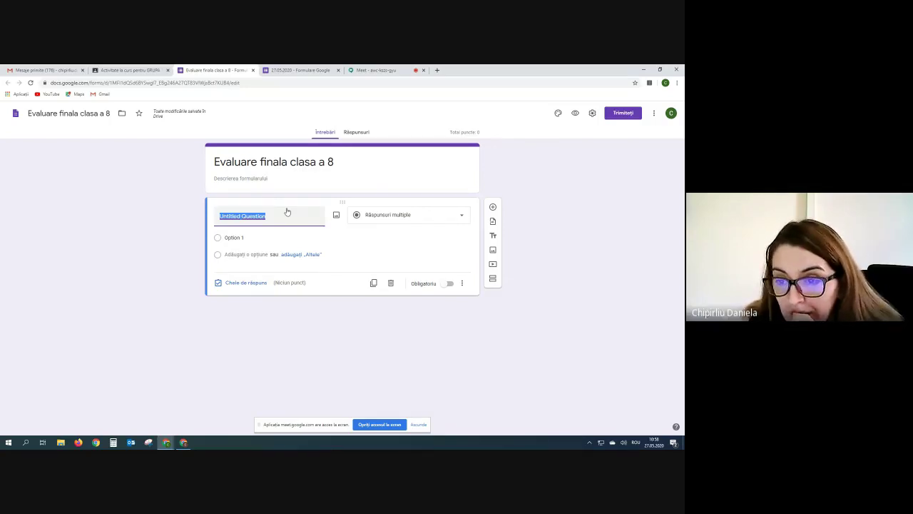
Title question 1 '1. 9-5=' and enter the first options 3 and 4.
{"action": "type", "text": "1"}
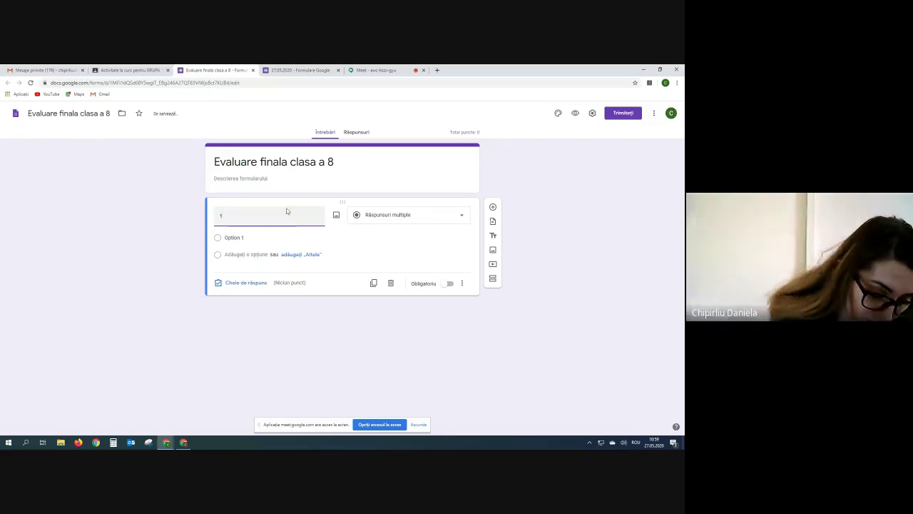
{"action": "type", "text": "."}
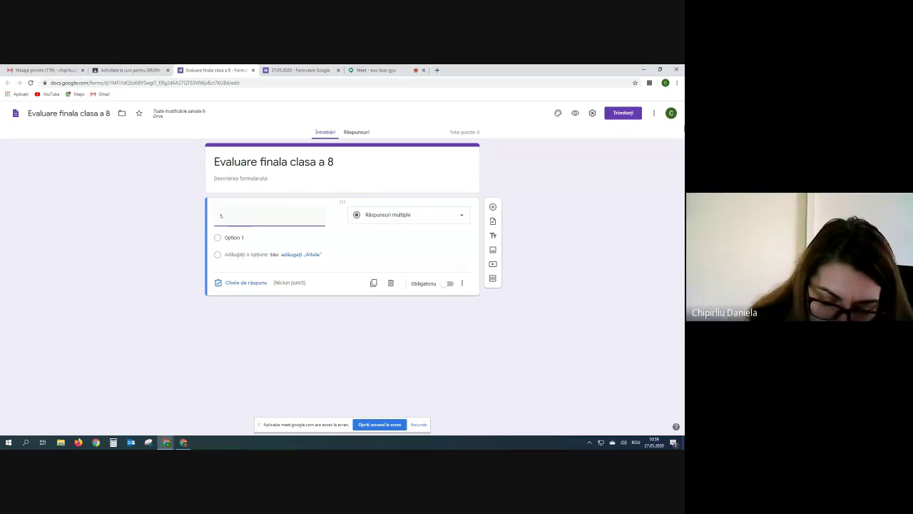
{"action": "type", "text": "-5="}
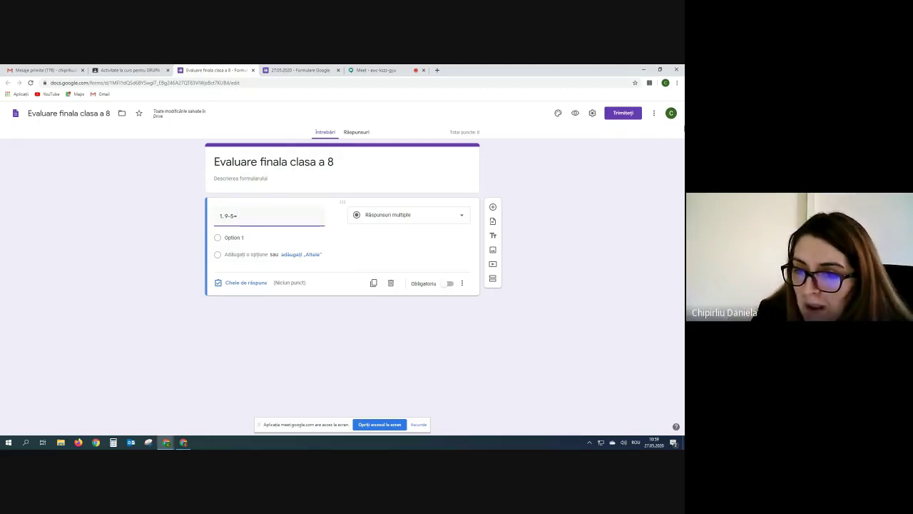
{"action": "left_click", "coordinate": [230, 239]}
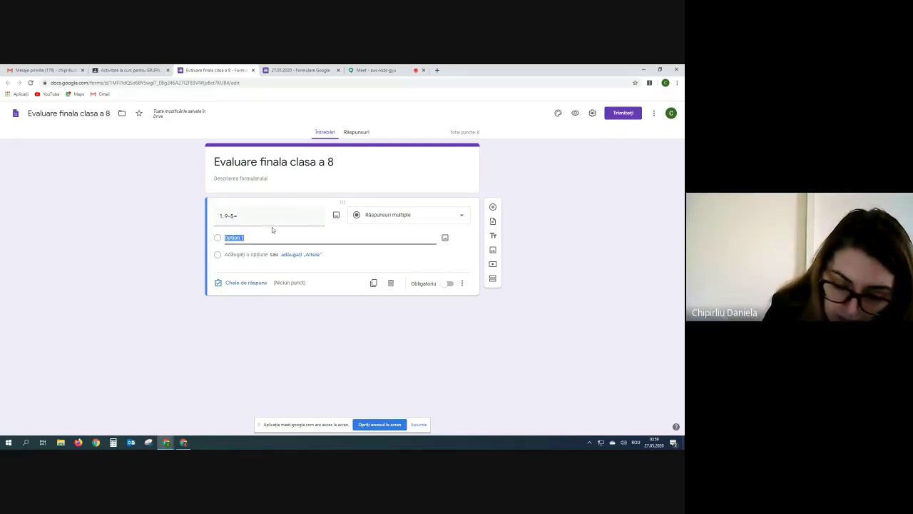
{"action": "type", "text": "3"}
{"action": "key", "text": "Return"}
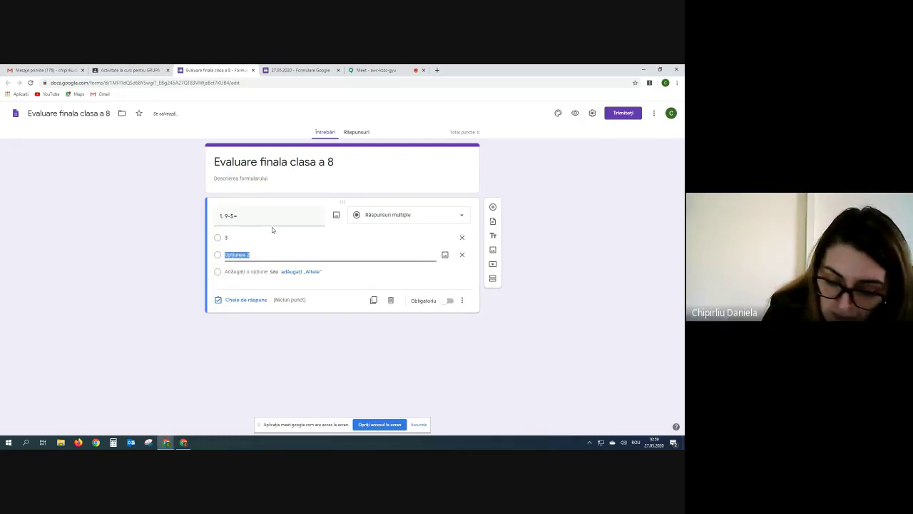
{"action": "type", "text": "4"}
Add options 5, 2 and 0, mark the question required, and open its answer key.
{"action": "key", "text": "Return"}
{"action": "type", "text": "5"}
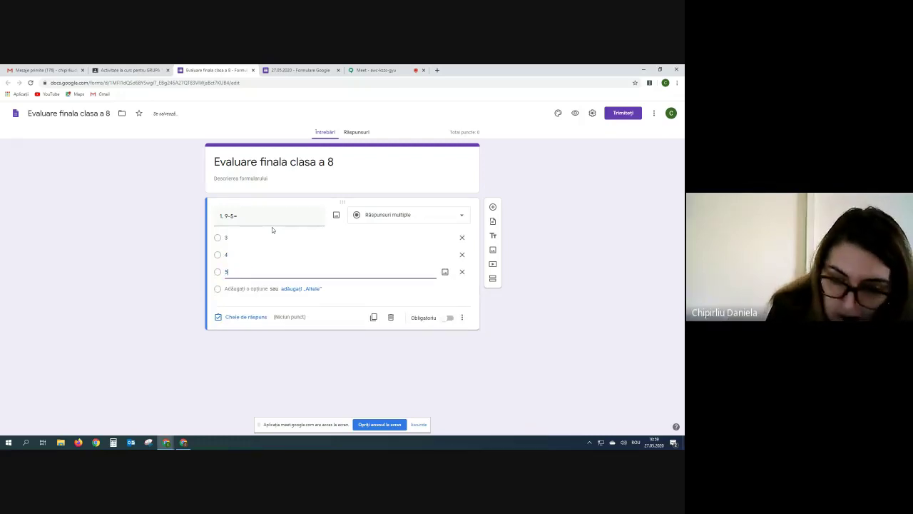
{"action": "key", "text": "Return"}
{"action": "type", "text": "2"}
{"action": "key", "text": "Return"}
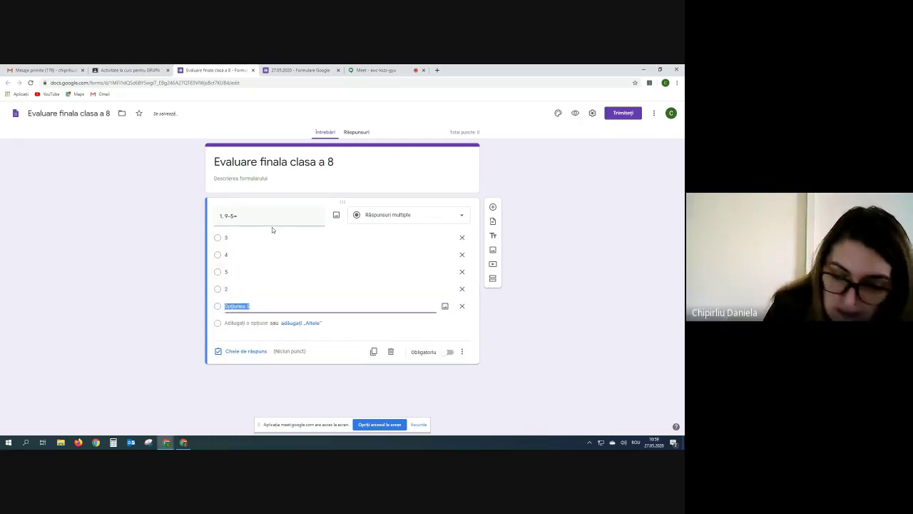
{"action": "type", "text": "0"}
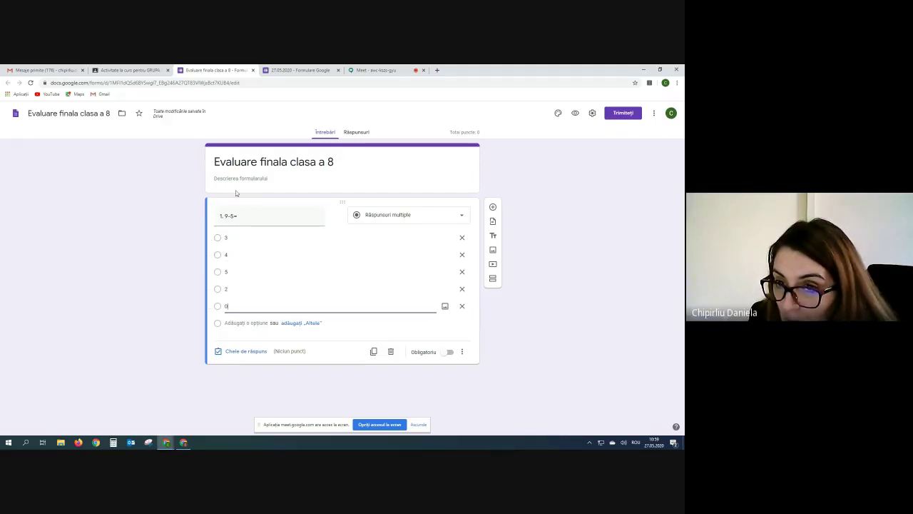
{"action": "left_click", "coordinate": [449, 353]}
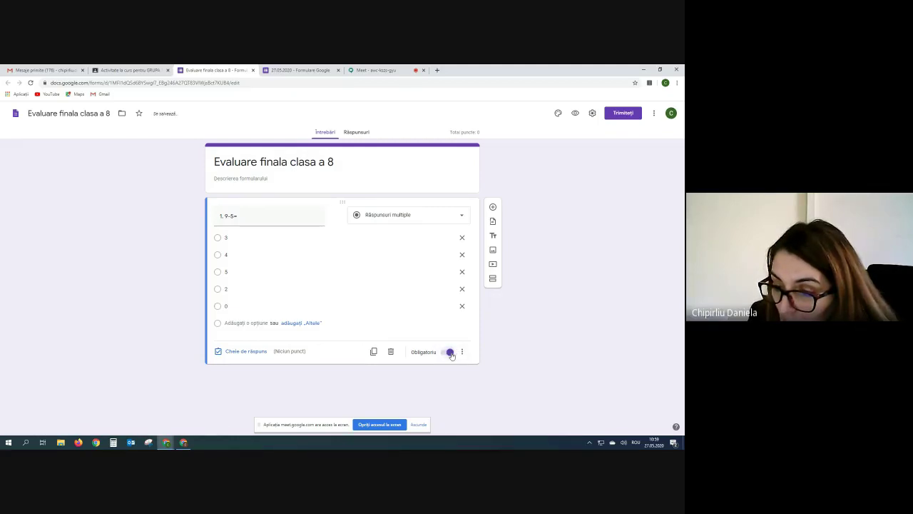
{"action": "left_click", "coordinate": [235, 351]}
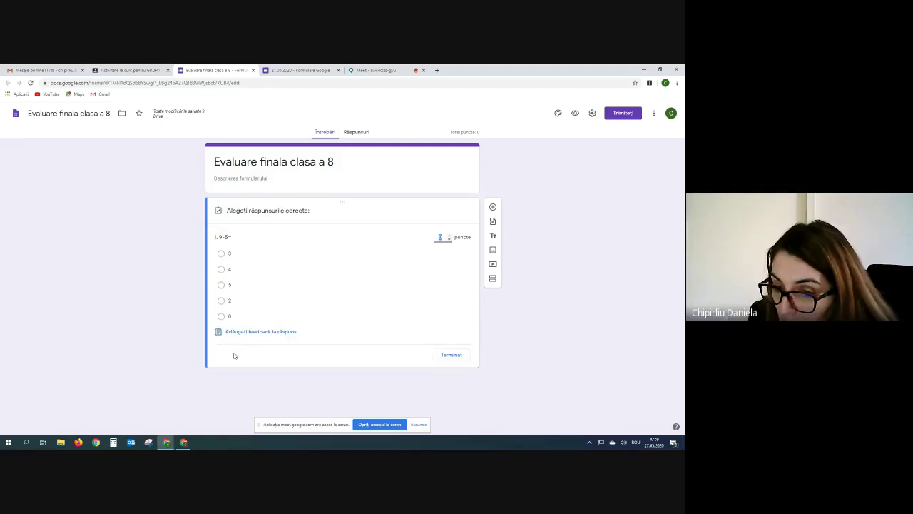
Key 4 as correct for 2 points, with feedback 'Nui învata' (incorrect) and 'Bravoo' (correct).
{"action": "left_click", "coordinate": [449, 235]}
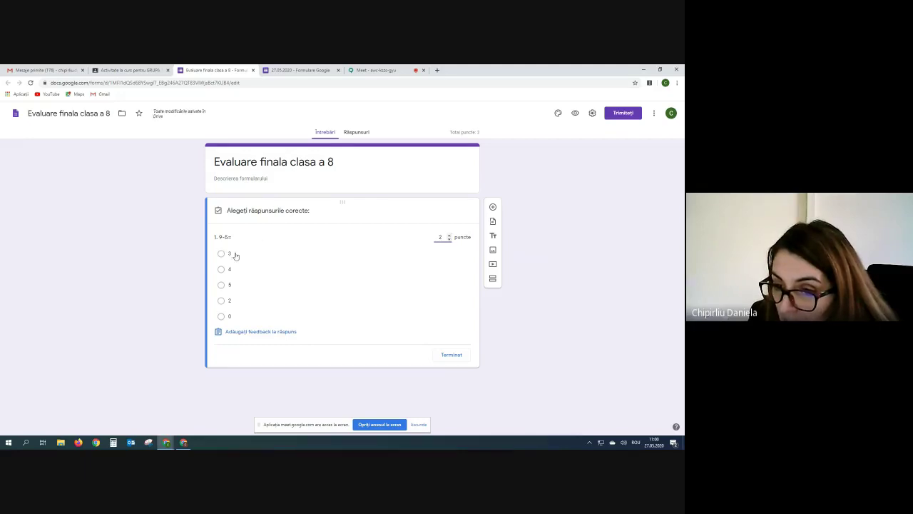
{"action": "left_click", "coordinate": [221, 269]}
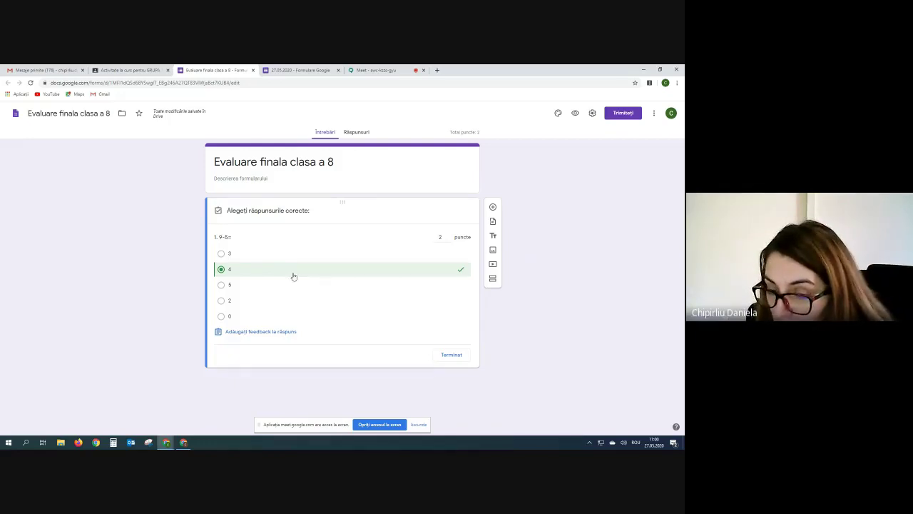
{"action": "left_click", "coordinate": [220, 333]}
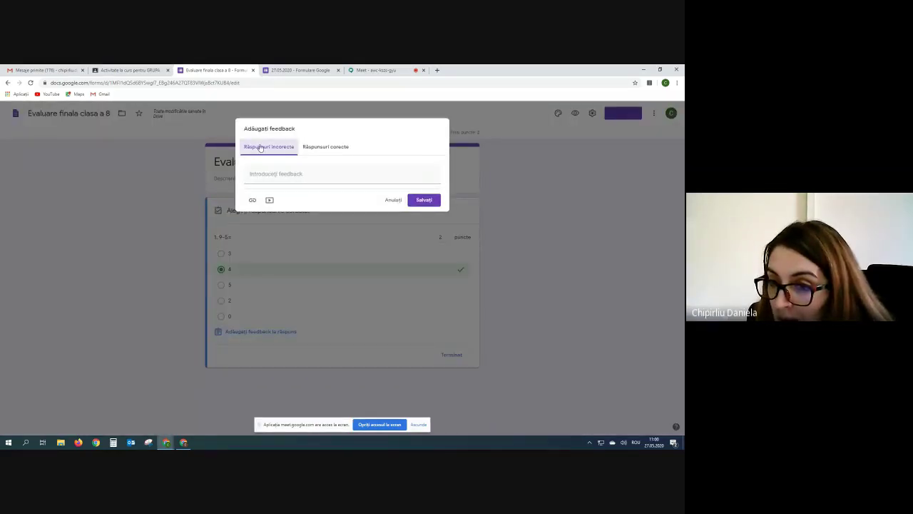
{"action": "left_click", "coordinate": [260, 173]}
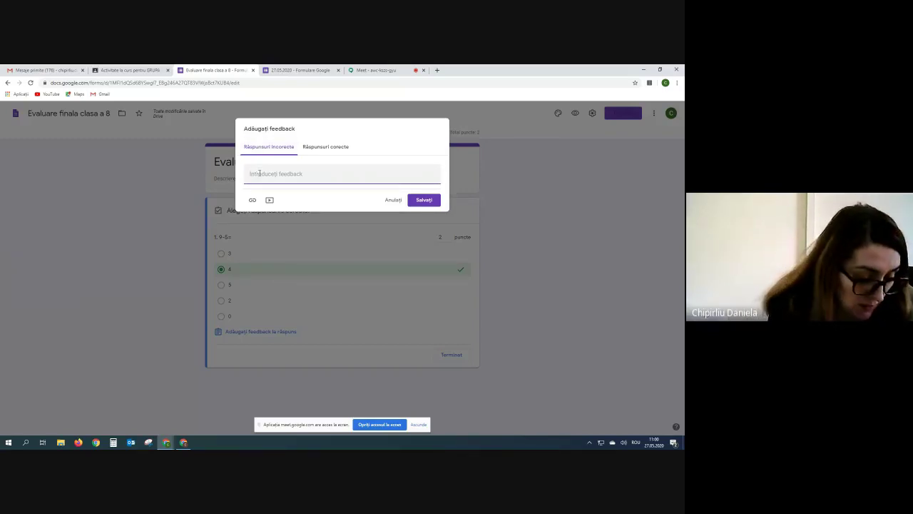
{"action": "type", "text": "N"}
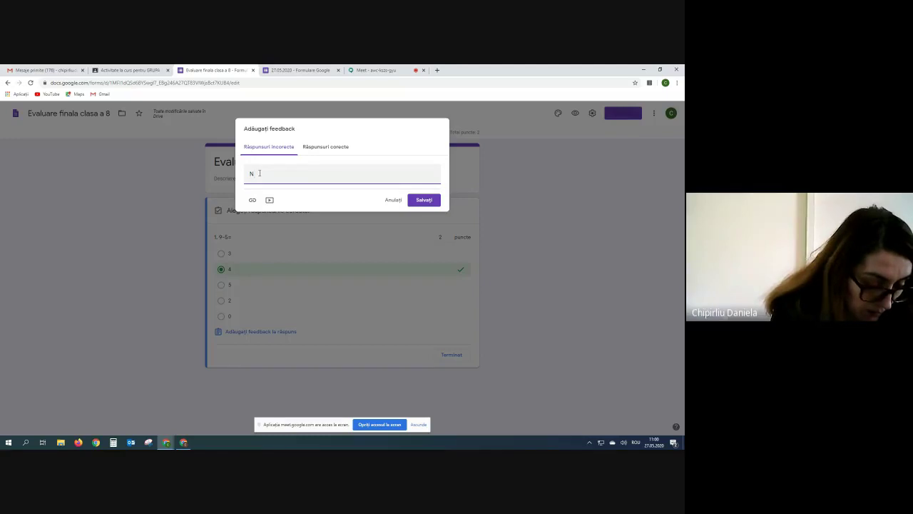
{"action": "type", "text": "u"}
{"action": "type", "text": "i"}
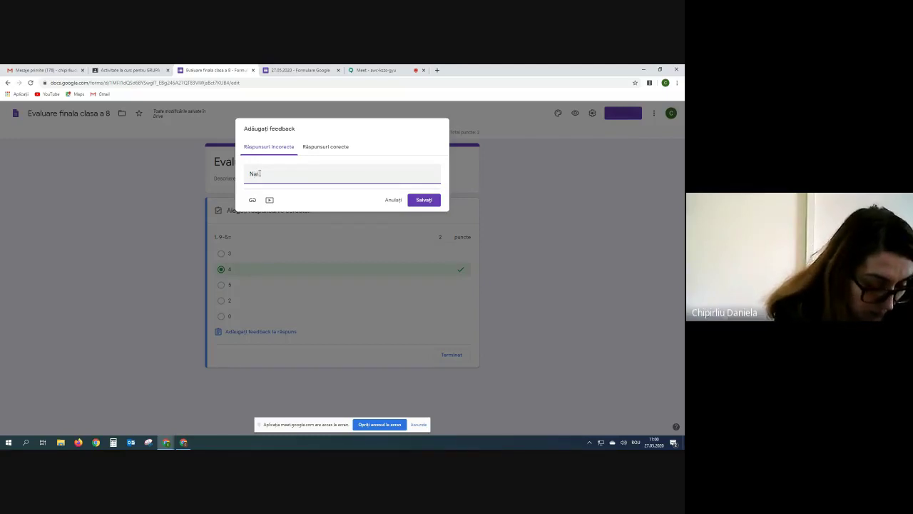
{"action": "type", "text": " învata"}
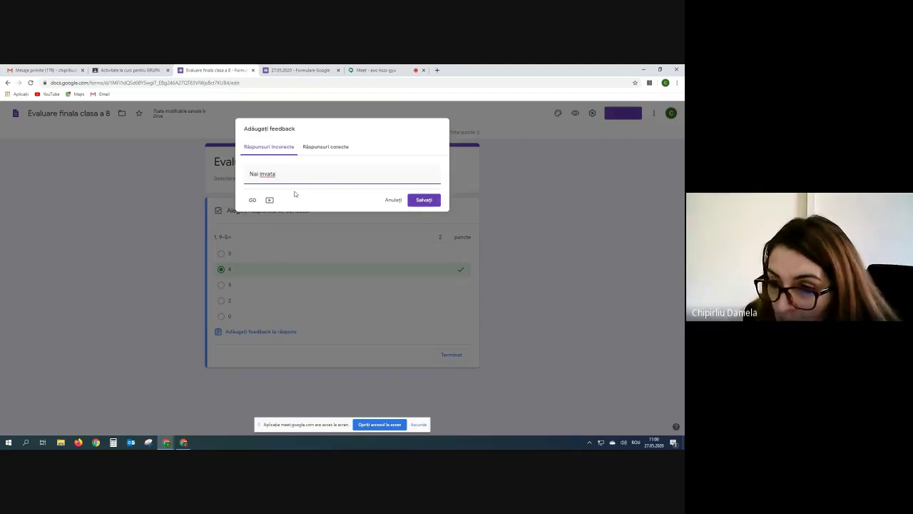
{"action": "left_click", "coordinate": [325, 147]}
{"action": "left_click", "coordinate": [277, 174]}
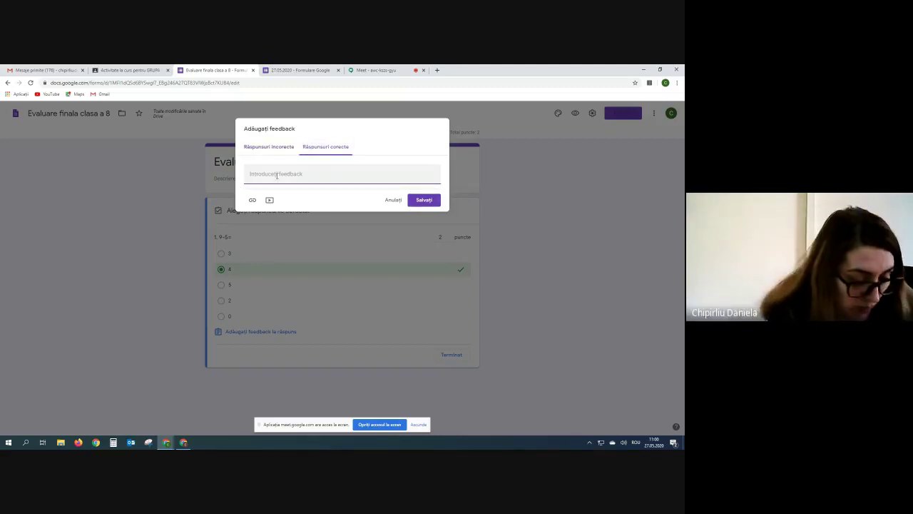
{"action": "type", "text": "Bravoo"}
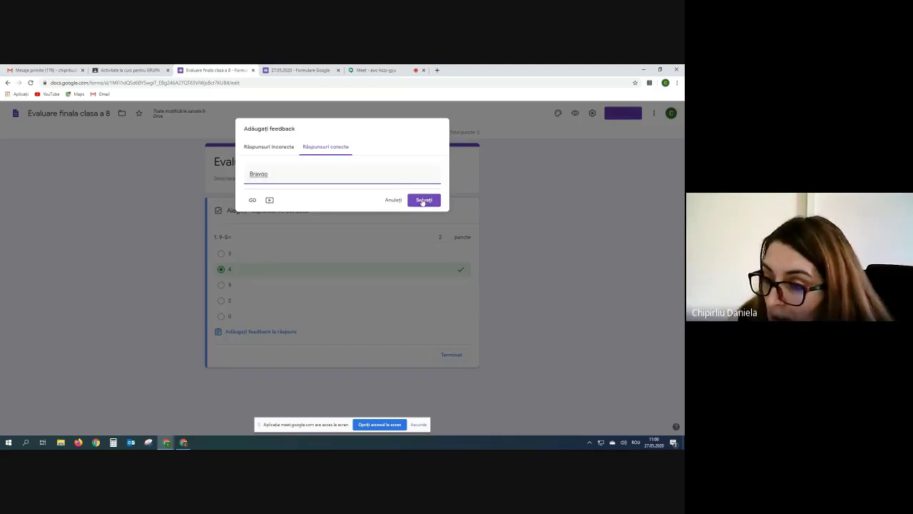
{"action": "left_click", "coordinate": [424, 199]}
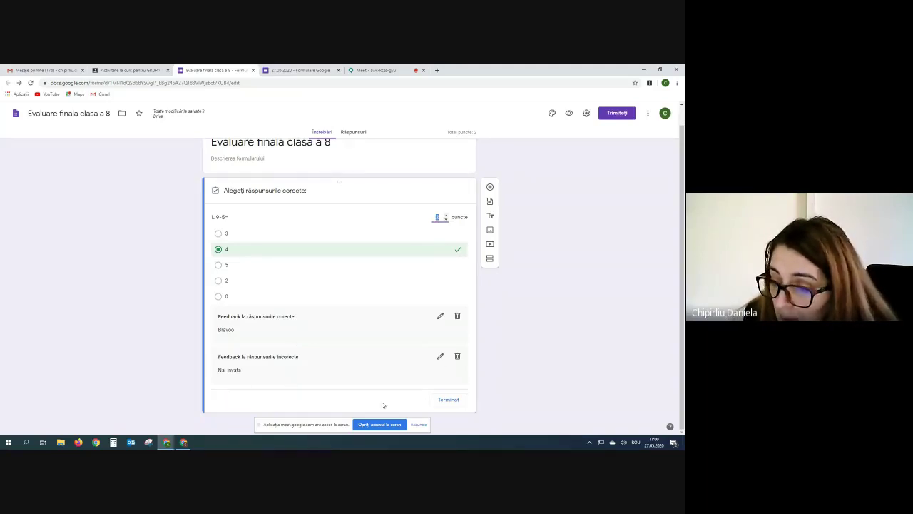
{"action": "left_click", "coordinate": [448, 401]}
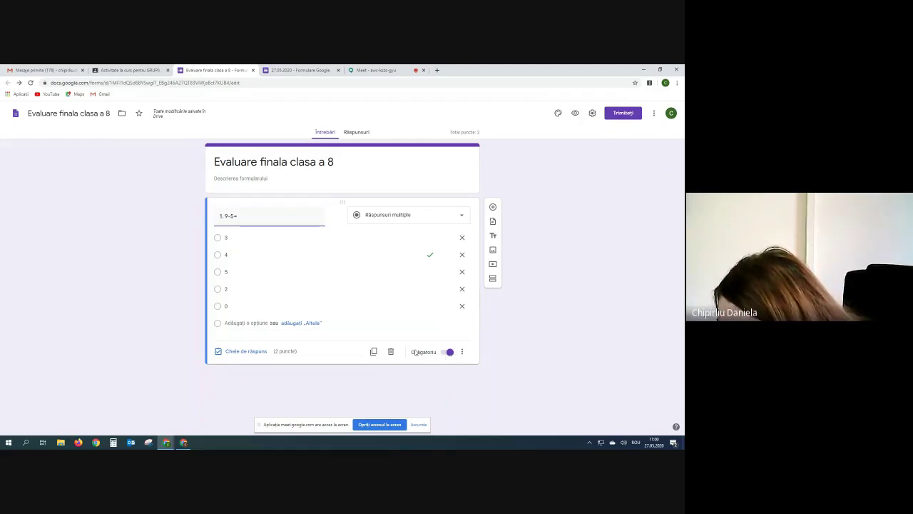
Shuffle question 1's option order, glance at the Meet and 27.05.2020 tabs, then return.
{"action": "left_click", "coordinate": [463, 352]}
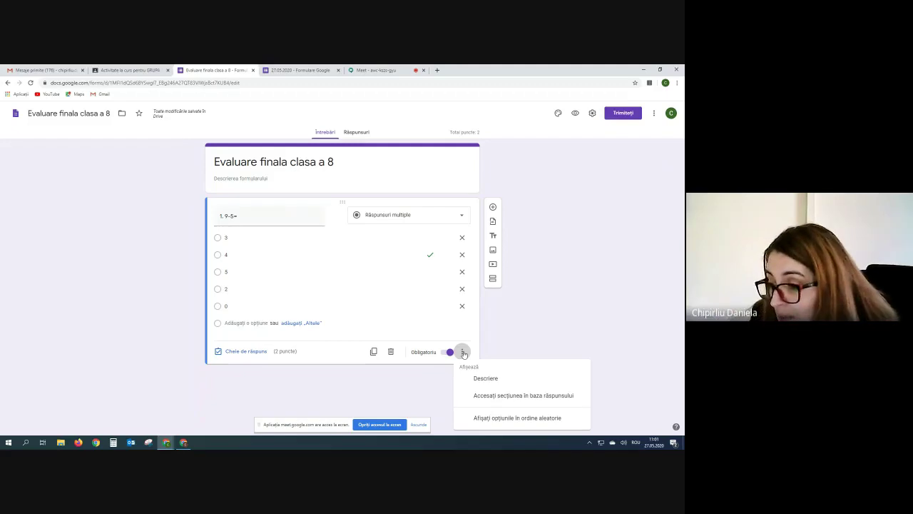
{"action": "left_click", "coordinate": [504, 418]}
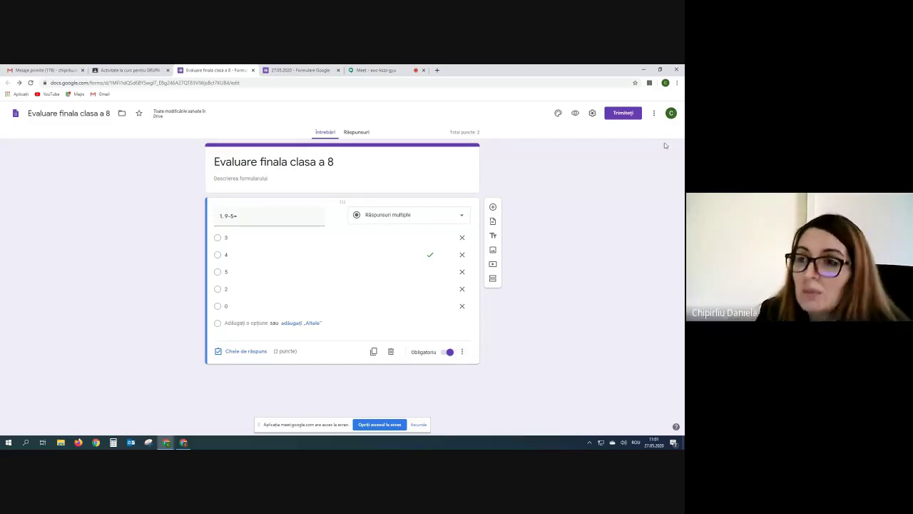
{"action": "left_click", "coordinate": [388, 70]}
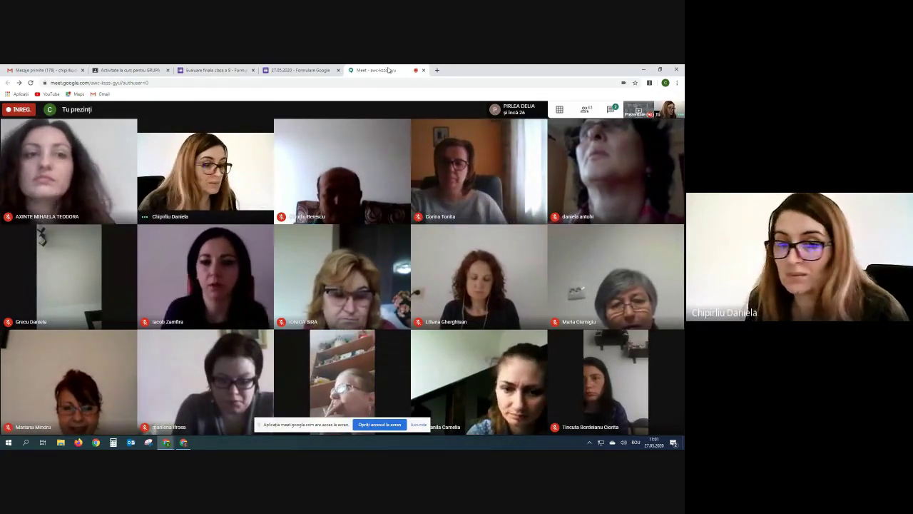
{"action": "left_click", "coordinate": [299, 70]}
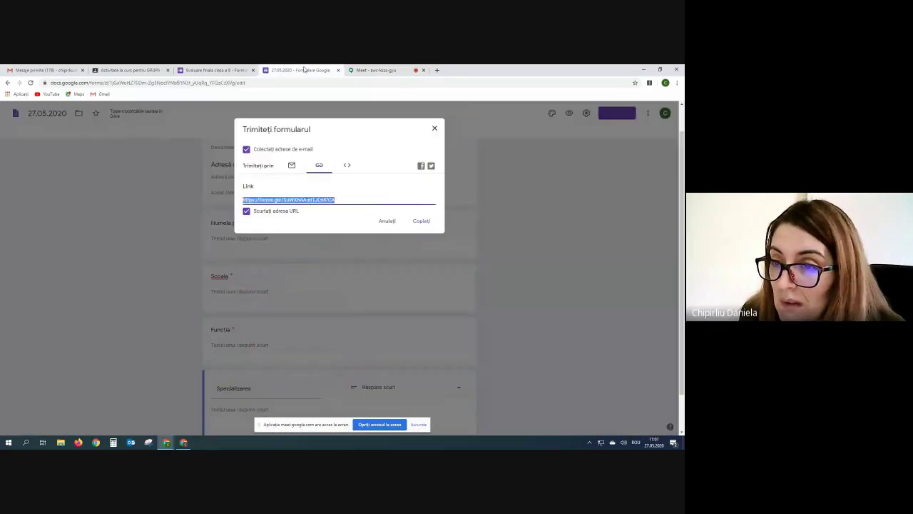
{"action": "left_click", "coordinate": [215, 71]}
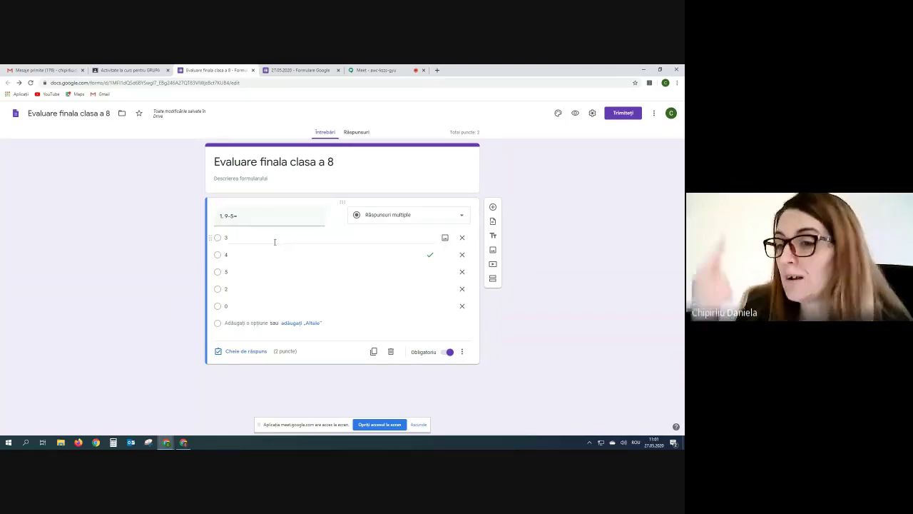
Preview the quiz as a respondent and try several answers to 9-5=.
{"action": "left_click", "coordinate": [575, 114]}
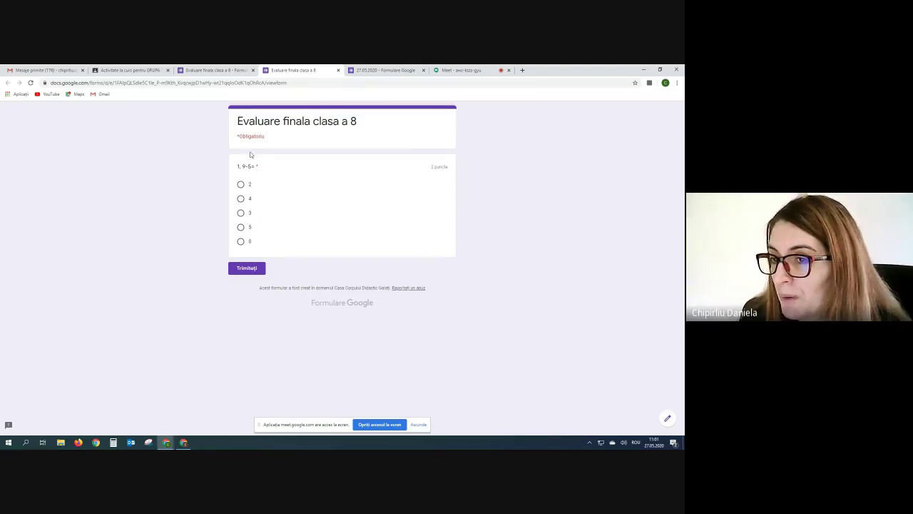
{"action": "left_click", "coordinate": [241, 199]}
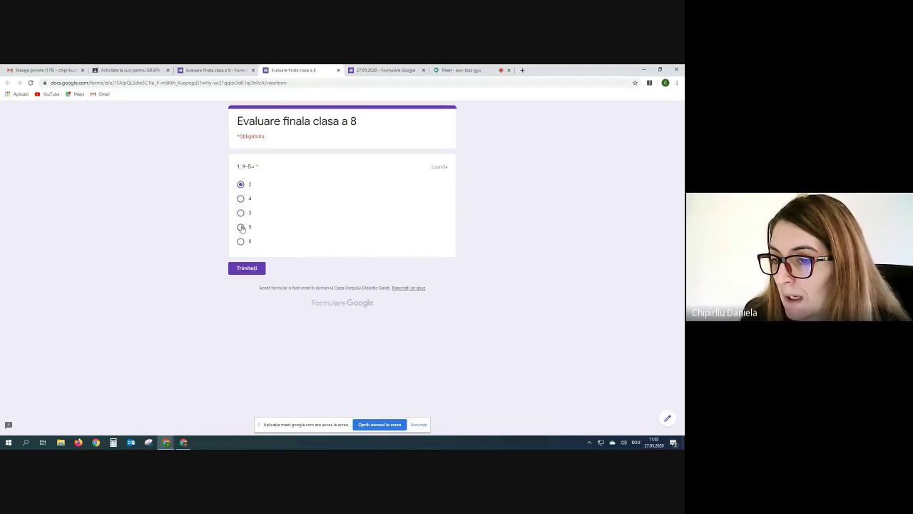
{"action": "left_click", "coordinate": [241, 214]}
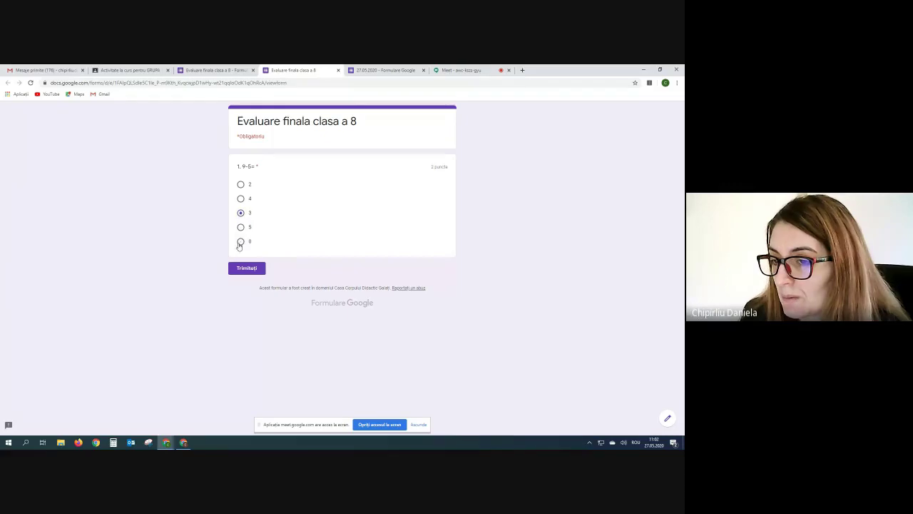
{"action": "left_click", "coordinate": [241, 227]}
{"action": "left_click", "coordinate": [240, 212]}
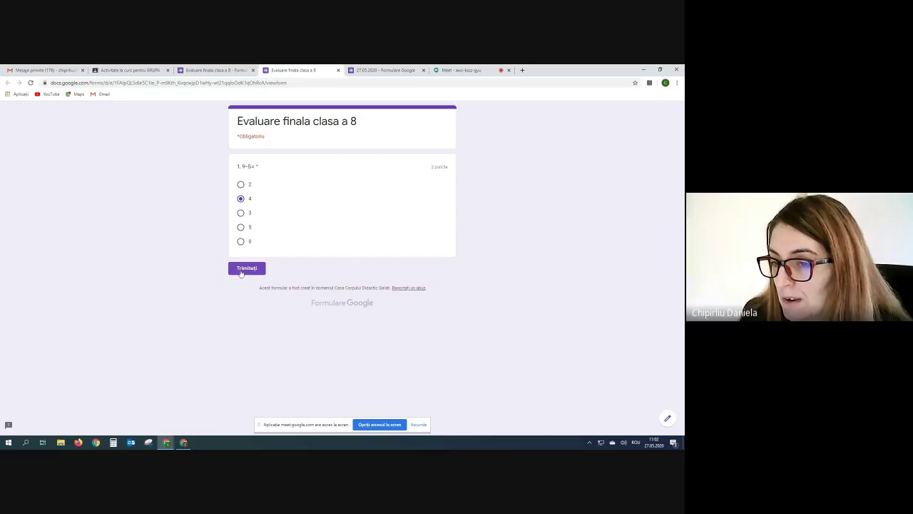
Close the 27.05.2020 and preview tabs, confirming Ieși to leave the preview.
{"action": "left_click", "coordinate": [423, 70]}
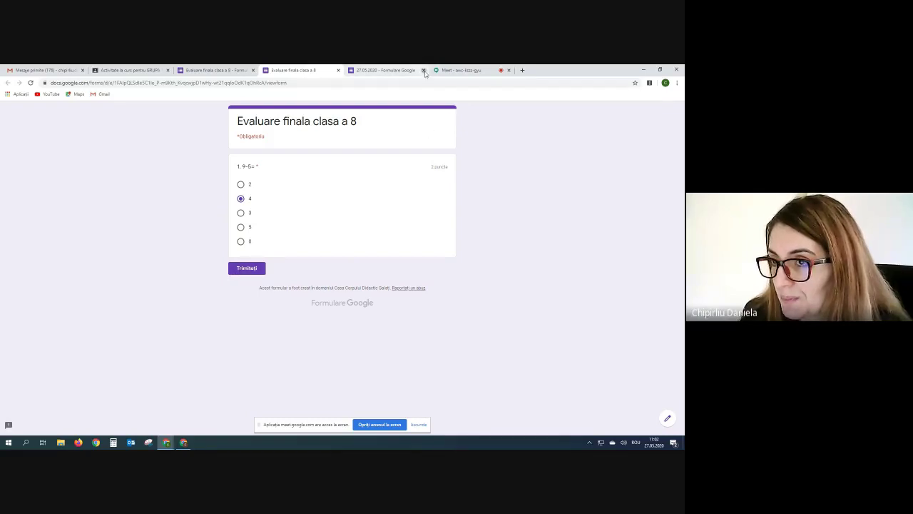
{"action": "left_click", "coordinate": [339, 70]}
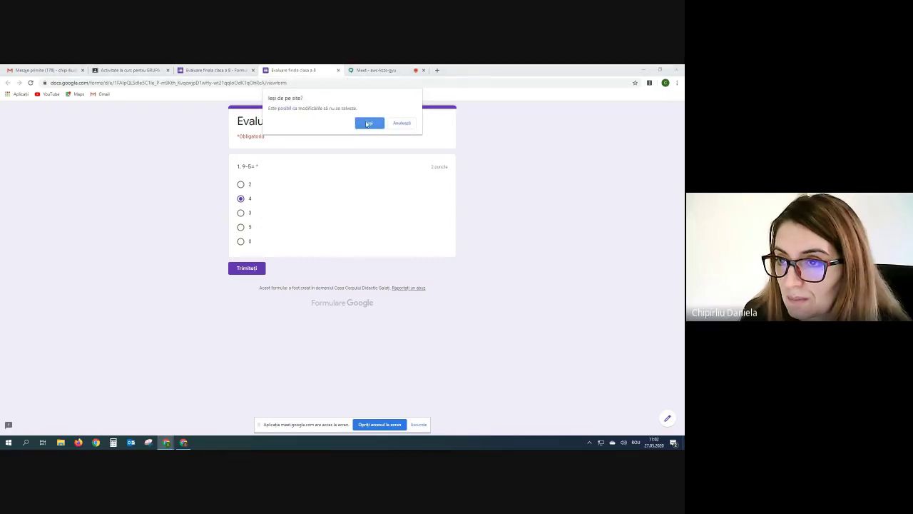
{"action": "left_click", "coordinate": [368, 122]}
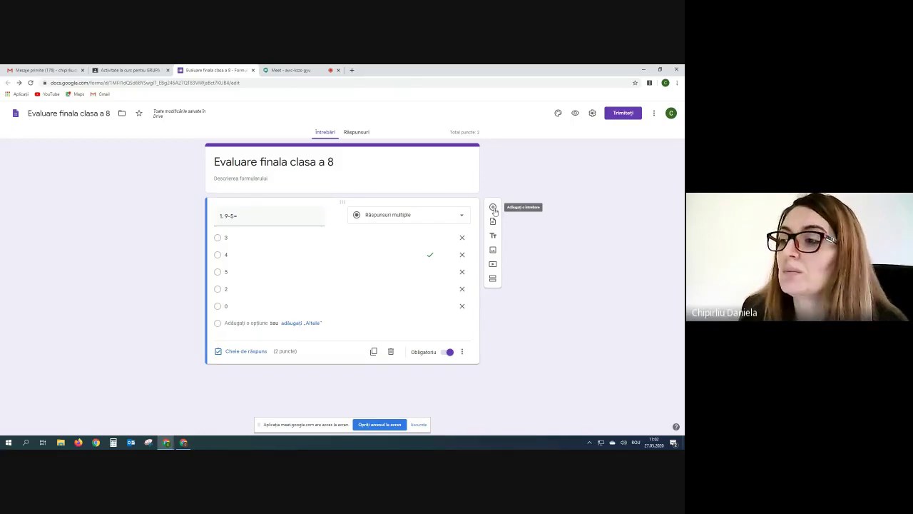
Add a new question titled '2.' below question 1 and bring up its question-type choices.
{"action": "left_click", "coordinate": [493, 207]}
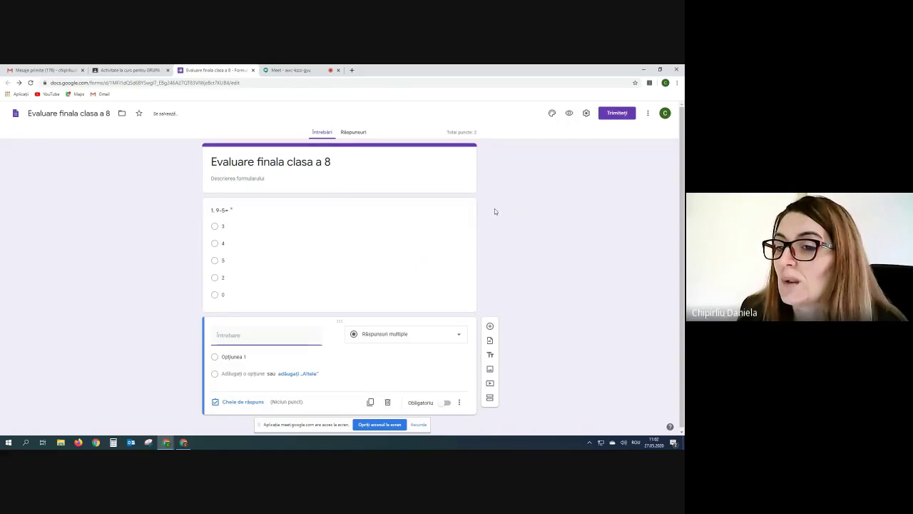
{"action": "type", "text": "2"}
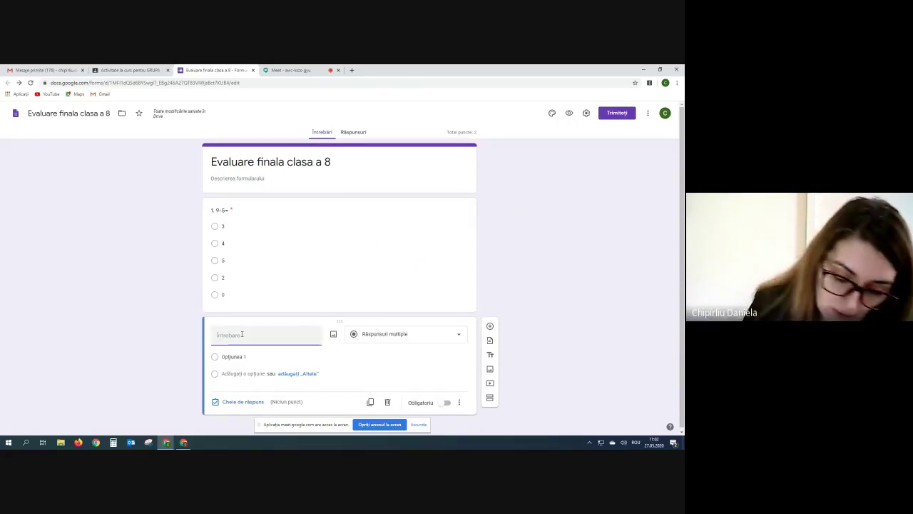
{"action": "type", "text": "."}
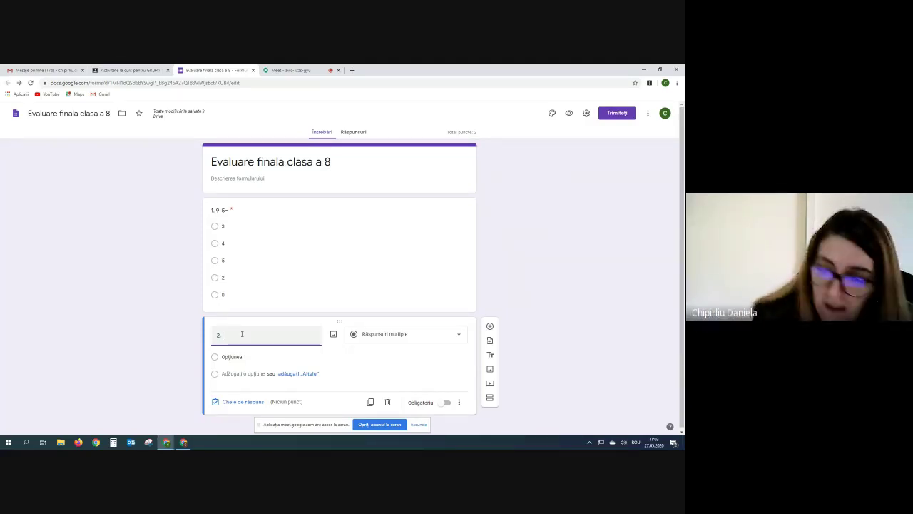
{"action": "left_click", "coordinate": [459, 338]}
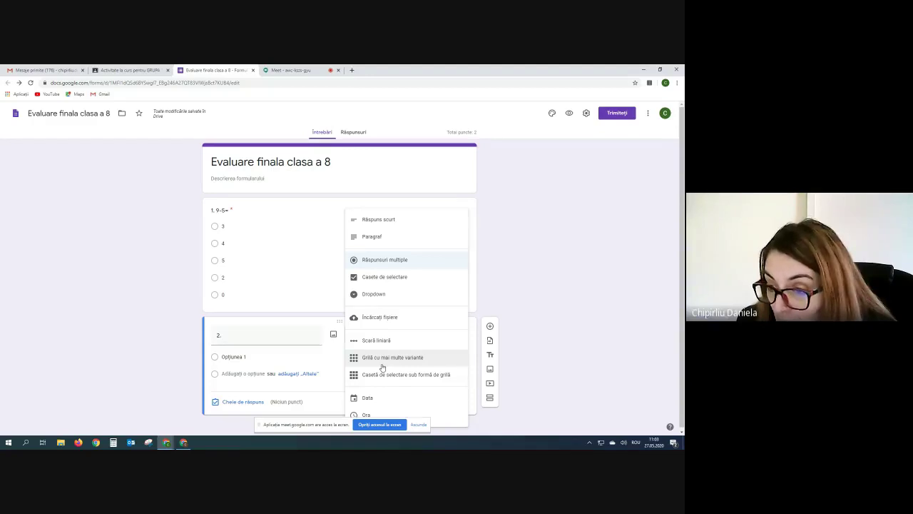
Make question 2 a dropdown titled 'Selectati verbula avoir la persoana 1 singular'.
{"action": "left_click", "coordinate": [378, 296]}
{"action": "left_click", "coordinate": [234, 333]}
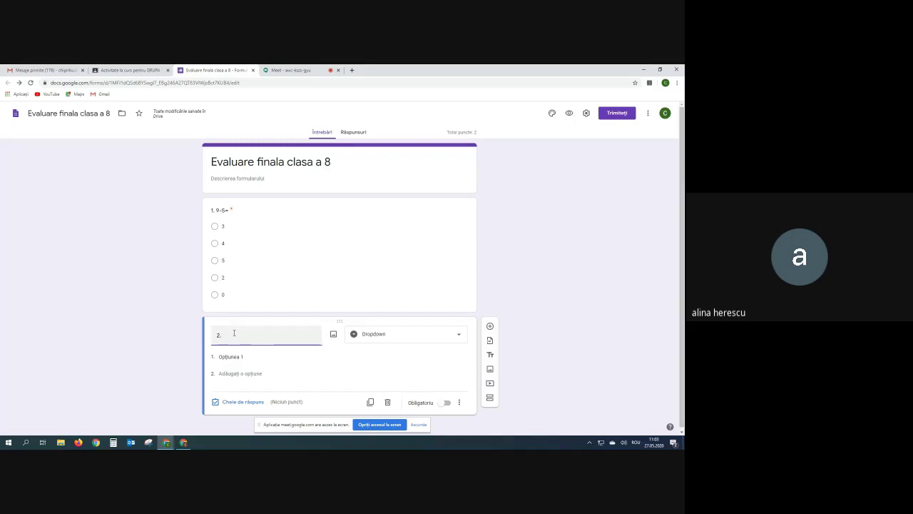
{"action": "type", "text": "Selectati"}
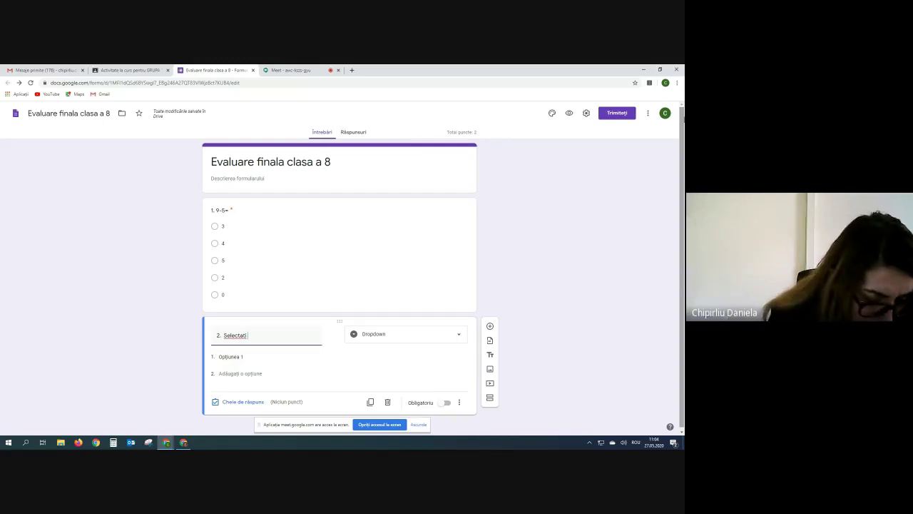
{"action": "type", "text": "verbul"}
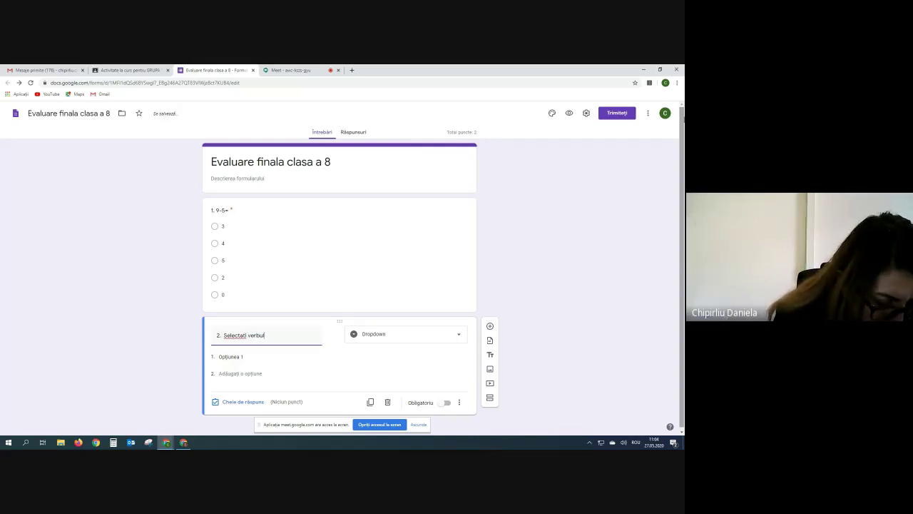
{"action": "type", "text": "a a"}
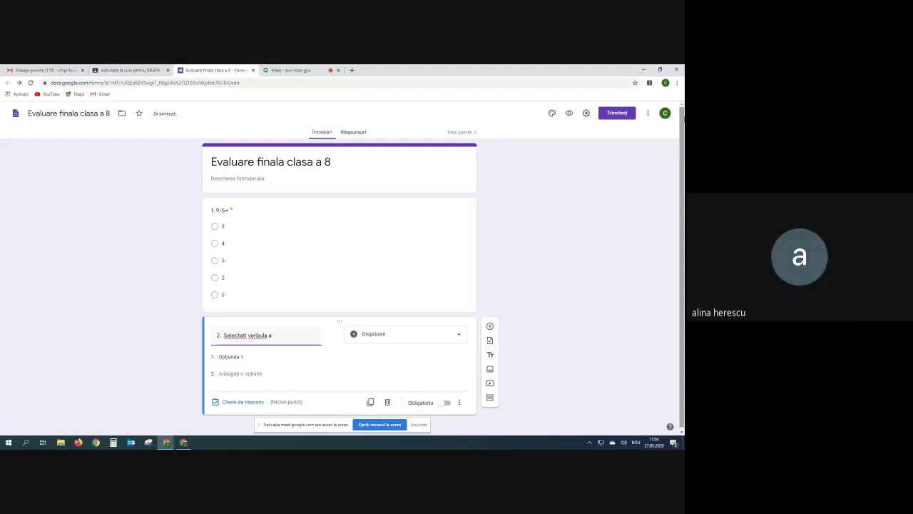
{"action": "type", "text": "voir la perso"}
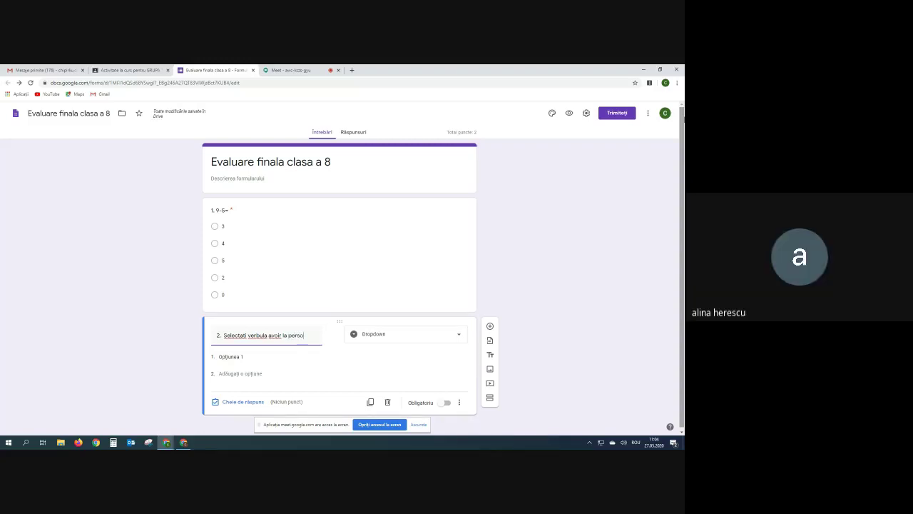
{"action": "type", "text": "ana 1 singu"}
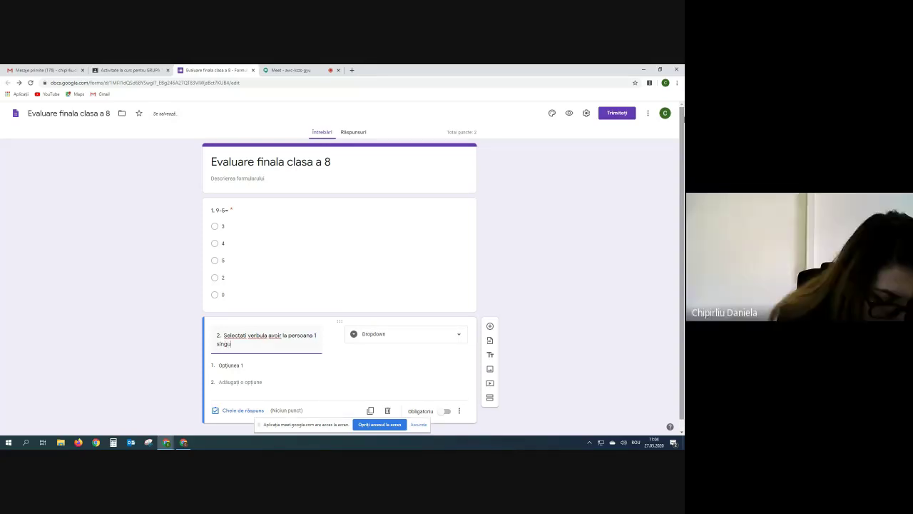
{"action": "type", "text": "lar"}
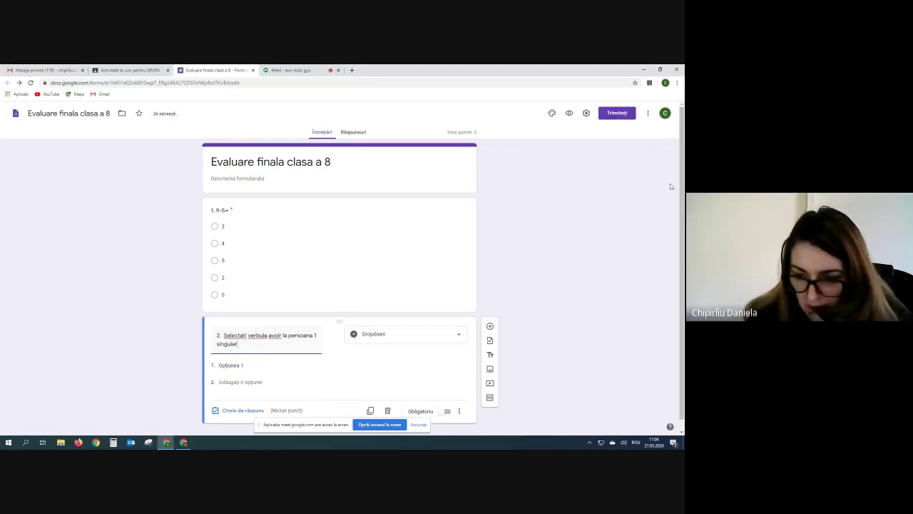
{"action": "left_click", "coordinate": [240, 365]}
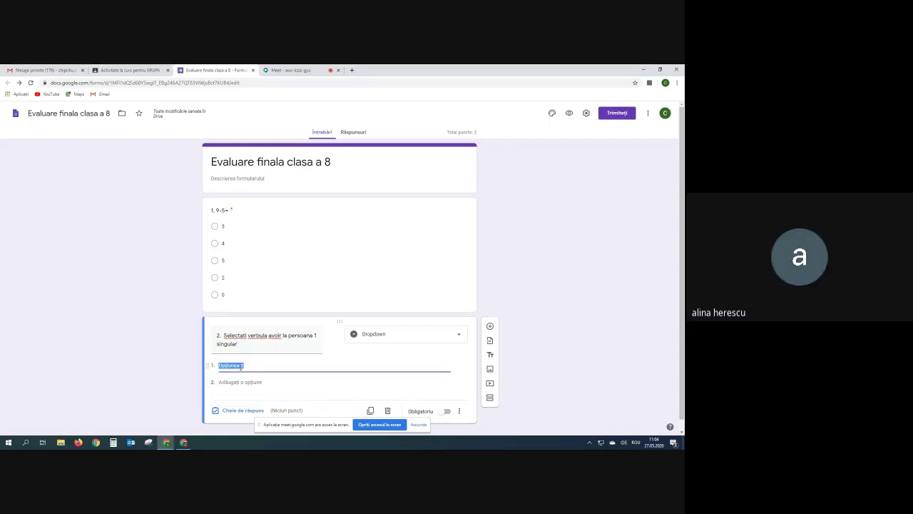
Replace the placeholder with the dropdown options j'ai, nous avons and elles ont.
{"action": "key", "text": "BackSpace"}
{"action": "type", "text": "j"}
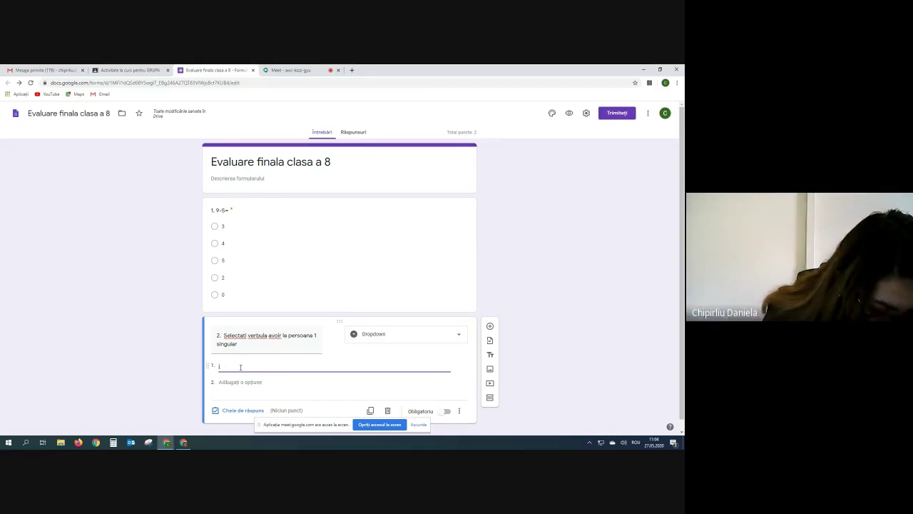
{"action": "type", "text": "'ai"}
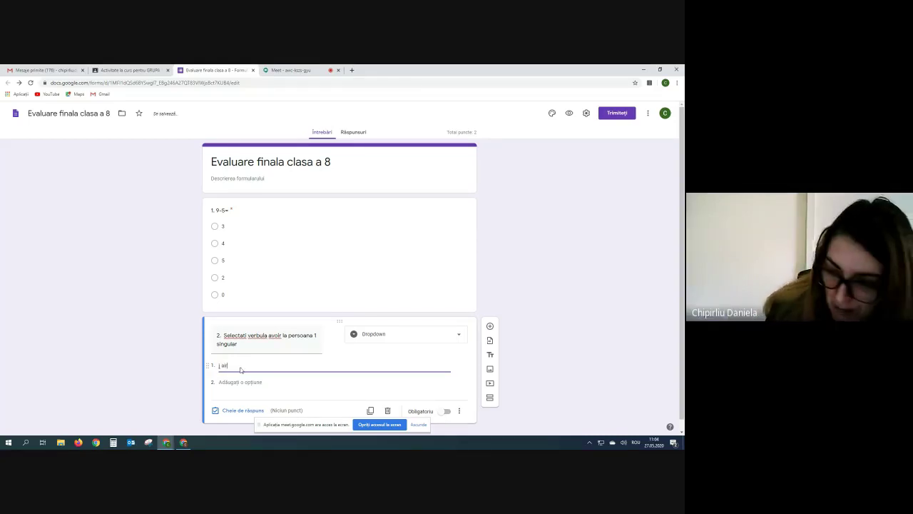
{"action": "key", "text": "Return"}
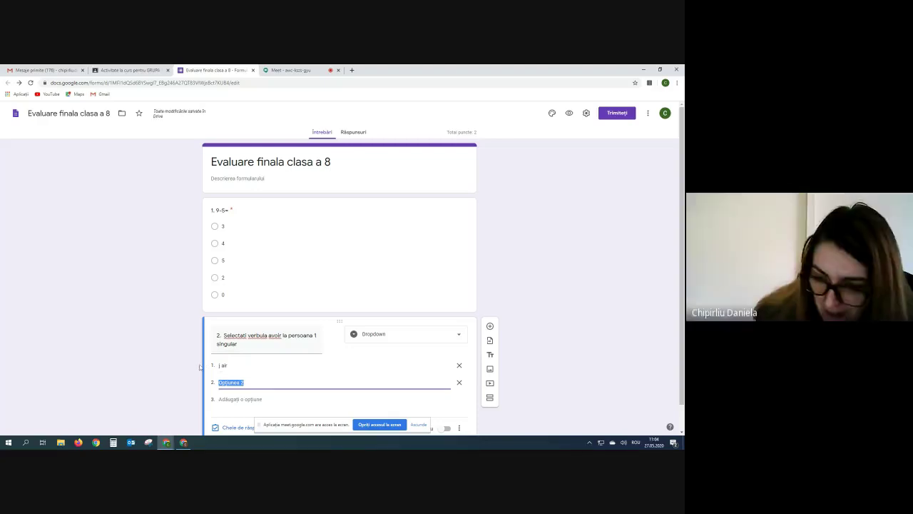
{"action": "left_click", "coordinate": [240, 366]}
{"action": "left_click", "coordinate": [230, 365]}
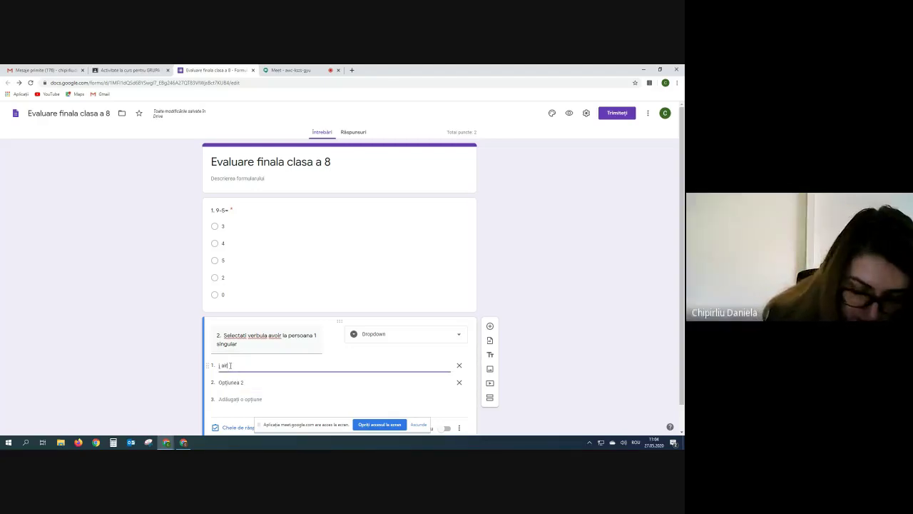
{"action": "left_click", "coordinate": [231, 383]}
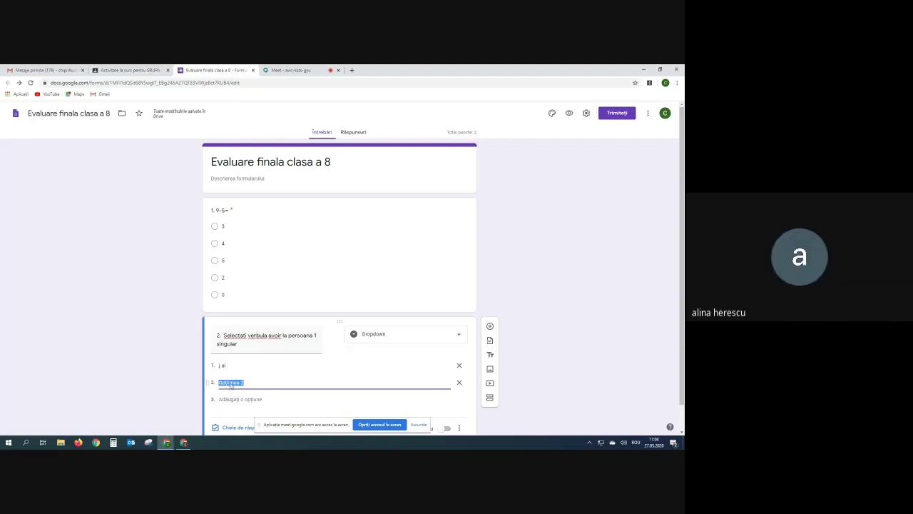
{"action": "type", "text": "n"}
{"action": "type", "text": "uu"}
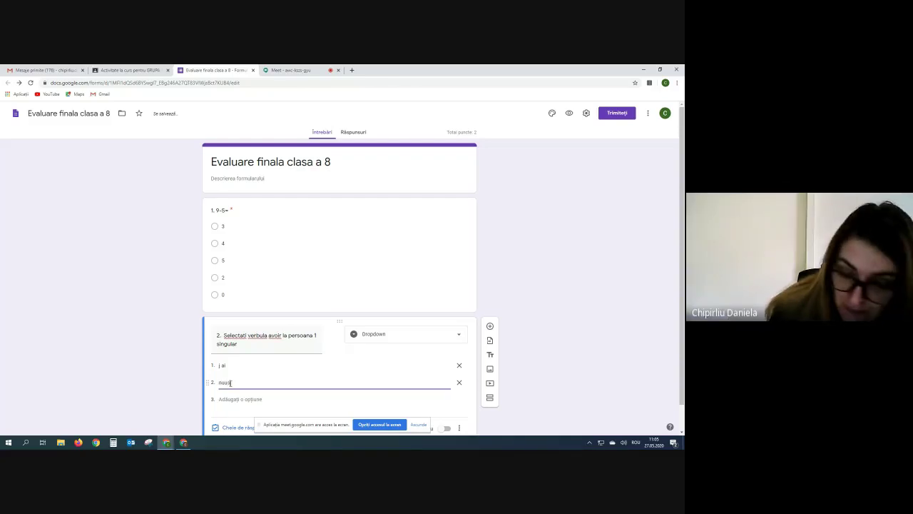
{"action": "key", "text": "BackSpace"}
{"action": "key", "text": "BackSpace"}
{"action": "key", "text": "BackSpace"}
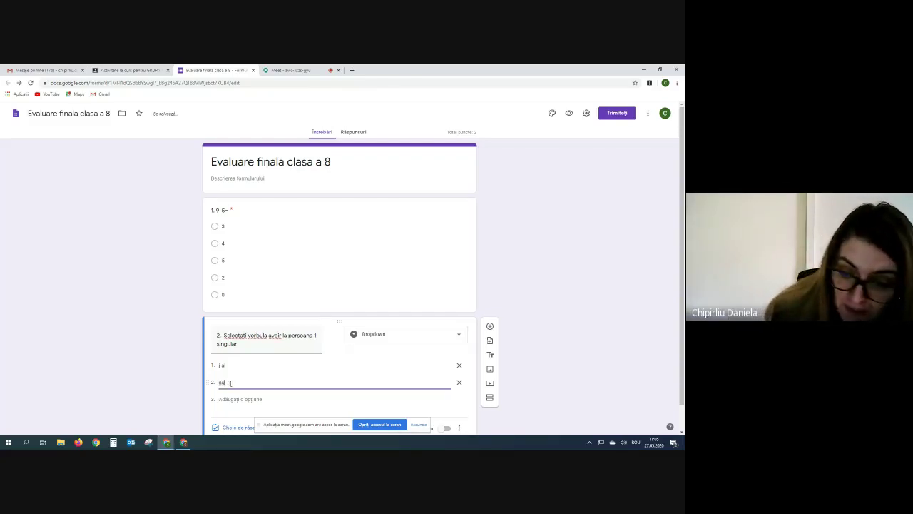
{"action": "type", "text": "ou"}
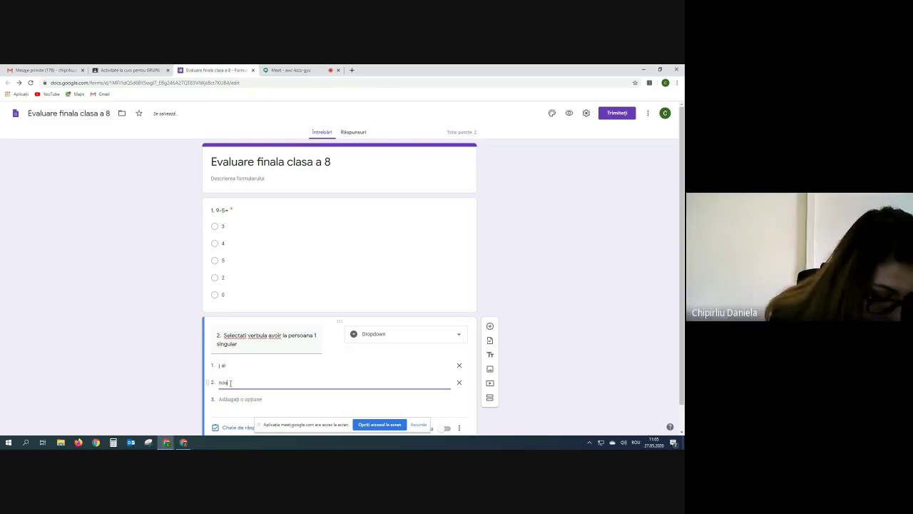
{"action": "type", "text": "s"}
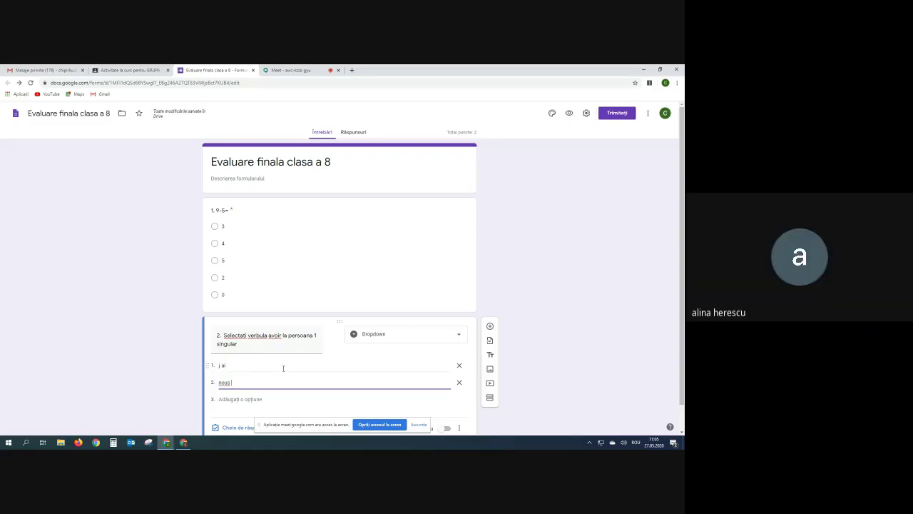
{"action": "type", "text": " ai"}
{"action": "type", "text": "on"}
{"action": "type", "text": "s"}
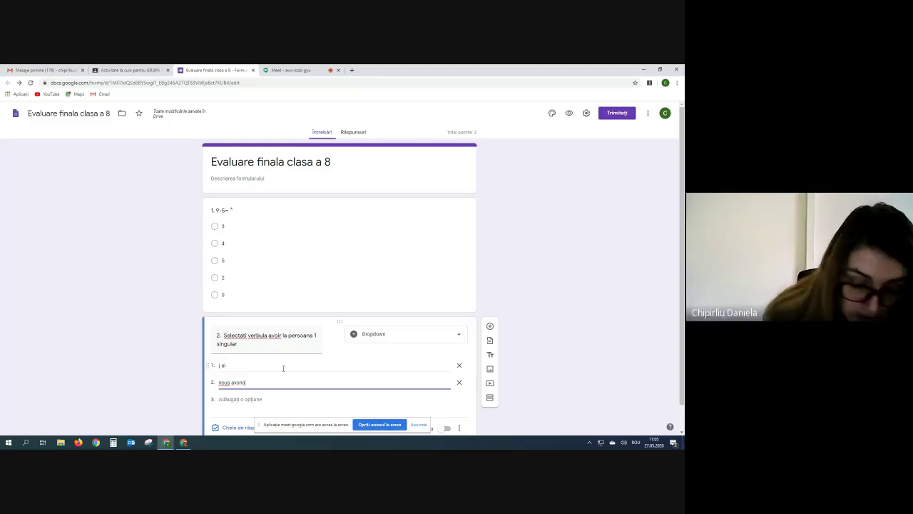
{"action": "key", "text": "Return"}
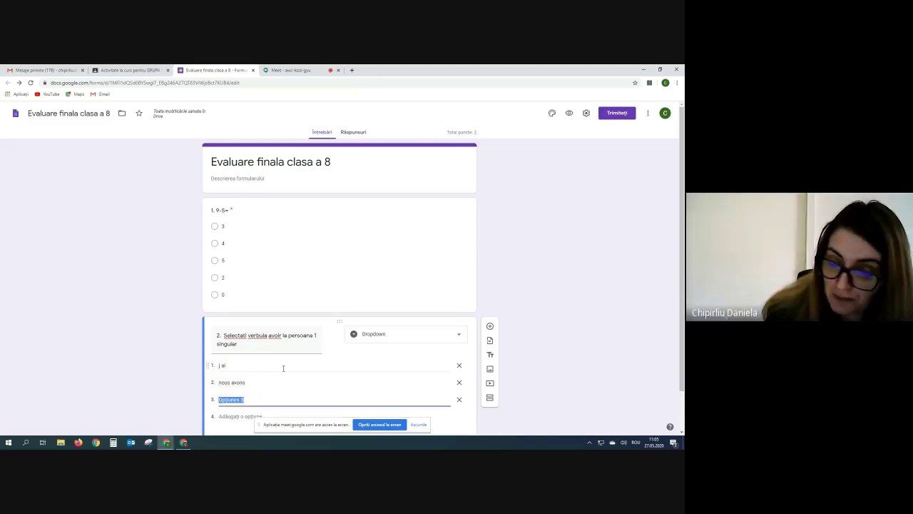
{"action": "type", "text": "e"}
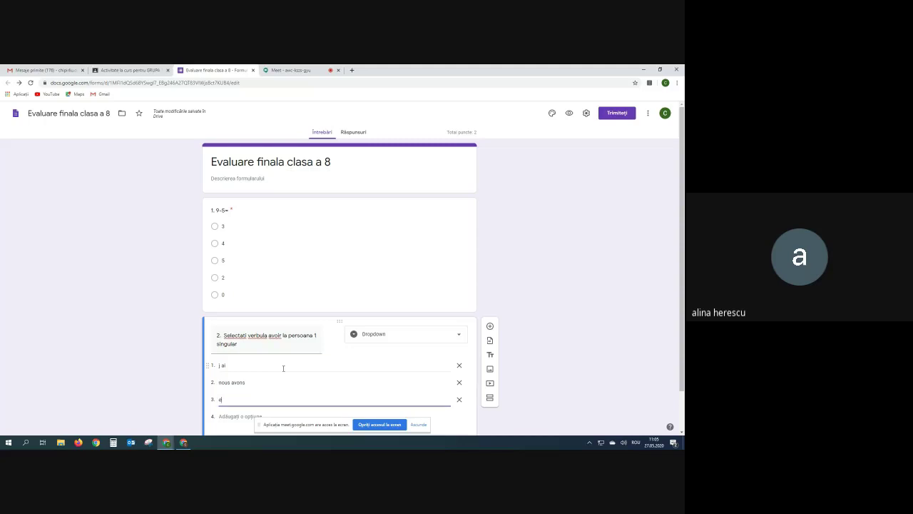
{"action": "type", "text": "lles"}
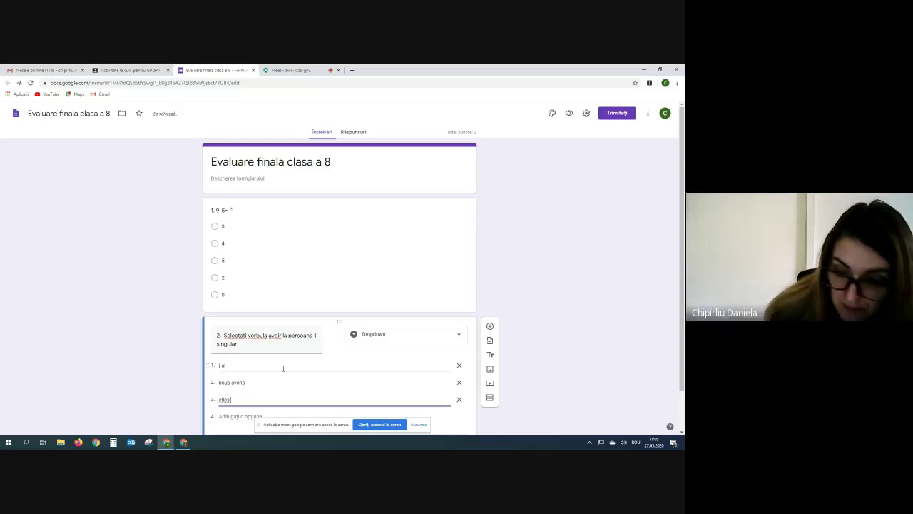
{"action": "type", "text": "ont"}
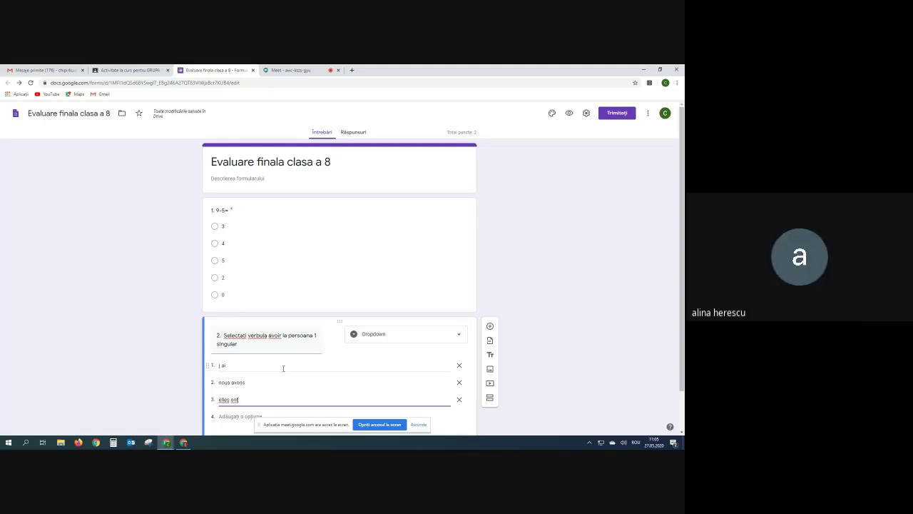
{"action": "scroll", "coordinate": [283, 368], "scroll_direction": "down", "scroll_amount": 1}
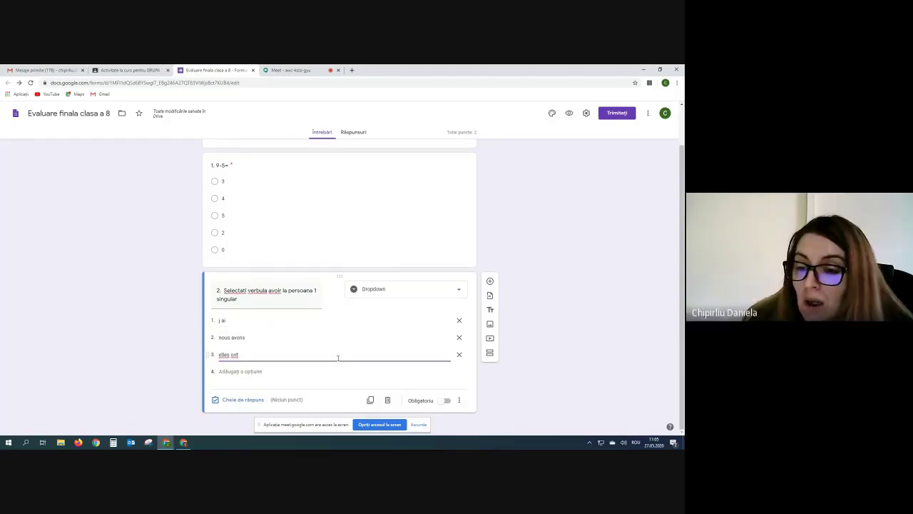
In question 2's answer key, mark j ai correct and set it to 2 points.
{"action": "left_click", "coordinate": [245, 400]}
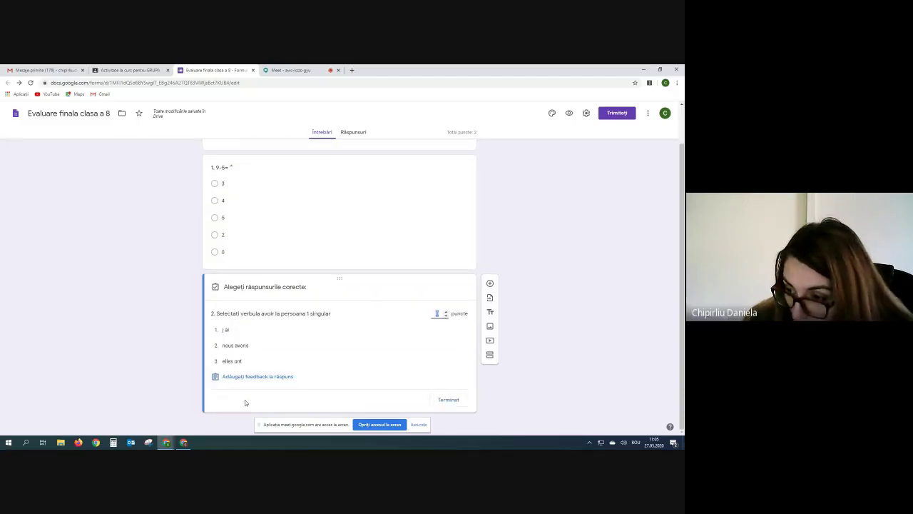
{"action": "left_click", "coordinate": [445, 311]}
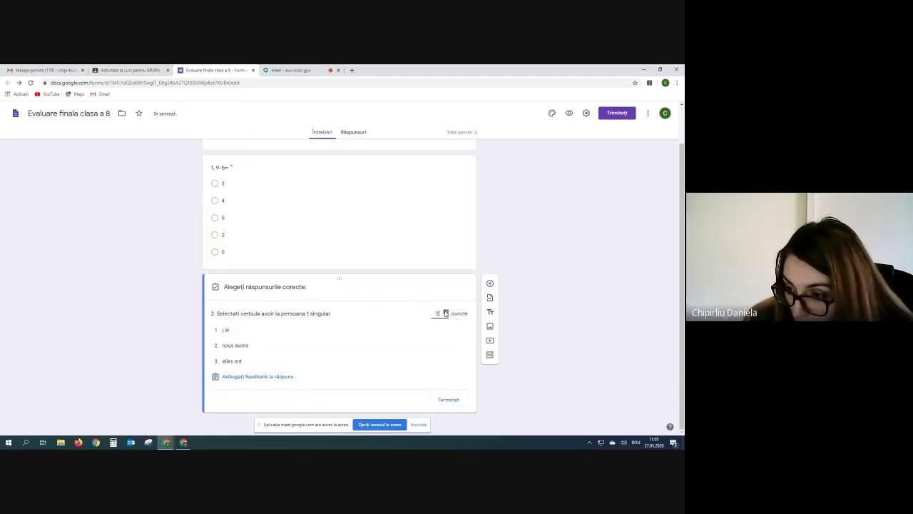
{"action": "left_click", "coordinate": [266, 331]}
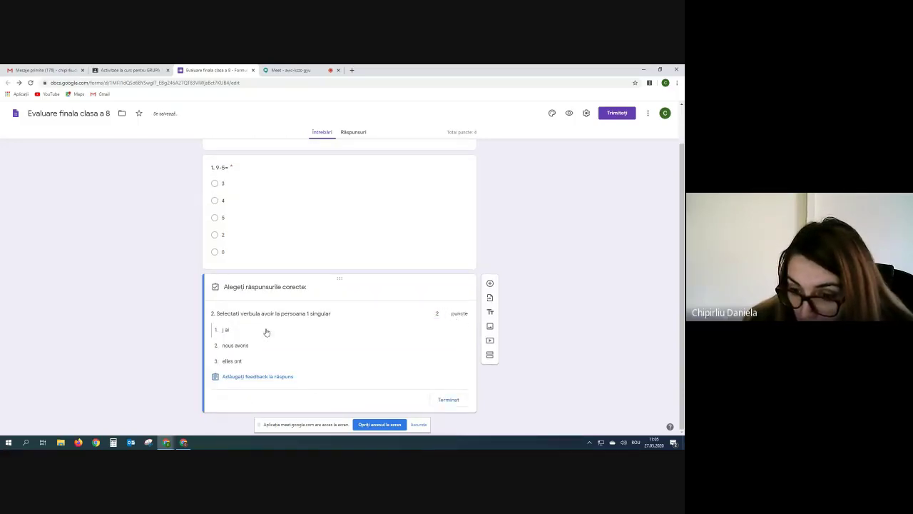
{"action": "left_click", "coordinate": [266, 332]}
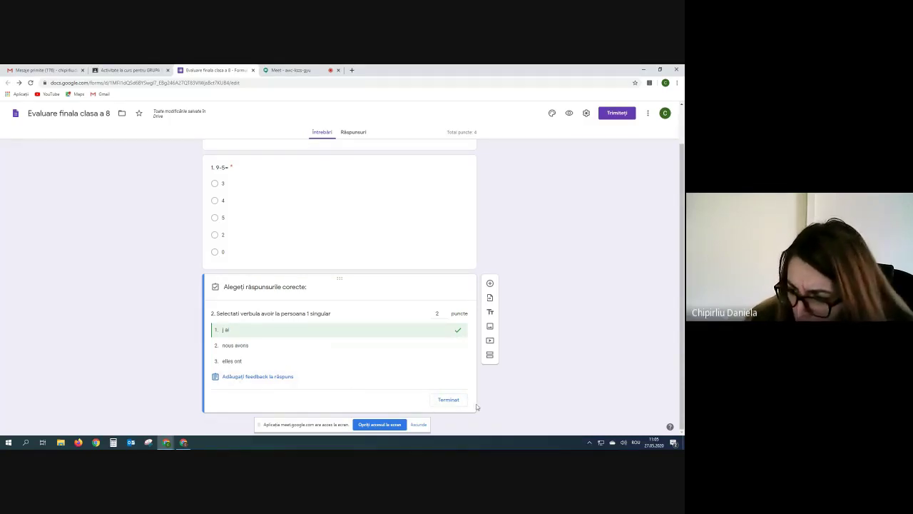
{"action": "left_click", "coordinate": [449, 399]}
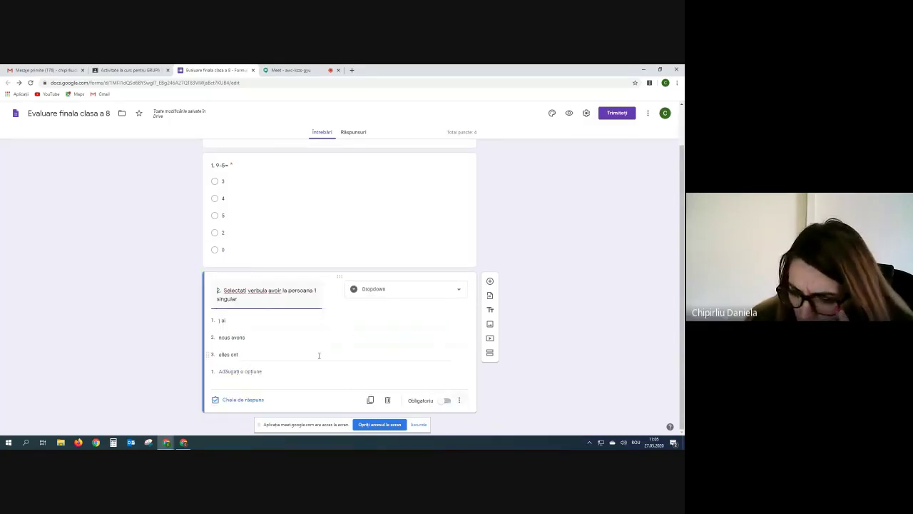
Make question 2 a required question.
{"action": "left_click", "coordinate": [450, 401]}
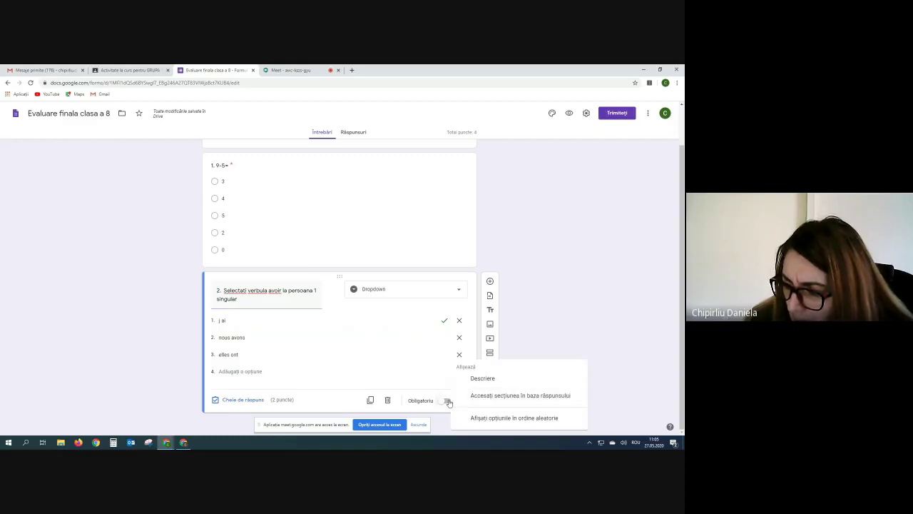
{"action": "left_click", "coordinate": [450, 402]}
{"action": "left_click", "coordinate": [450, 402]}
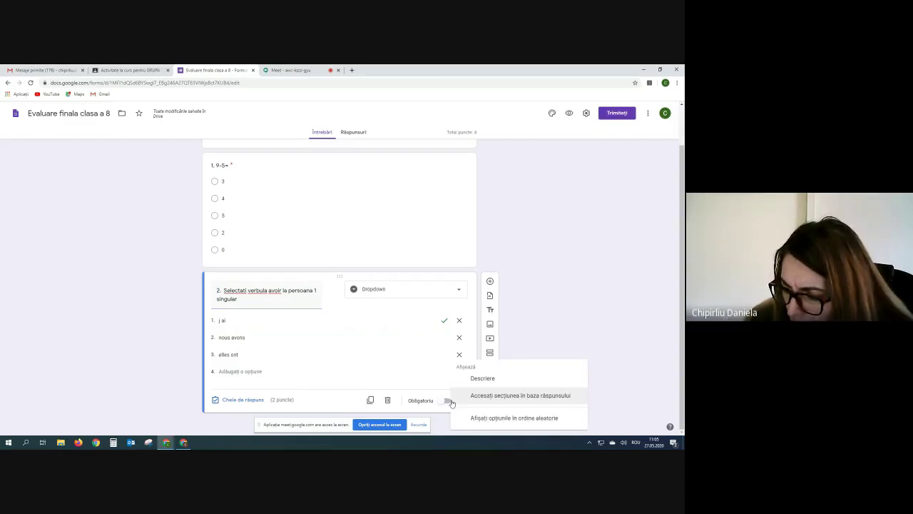
{"action": "left_click", "coordinate": [450, 401]}
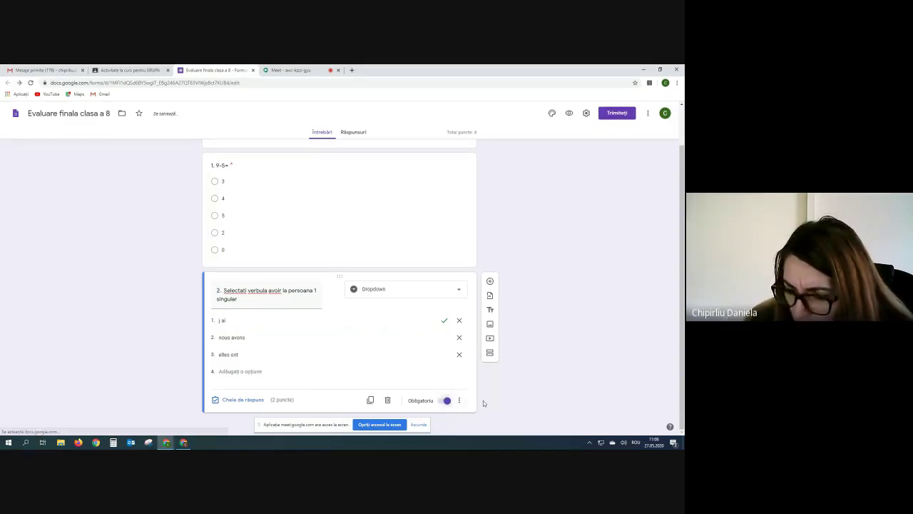
{"action": "left_click", "coordinate": [458, 402]}
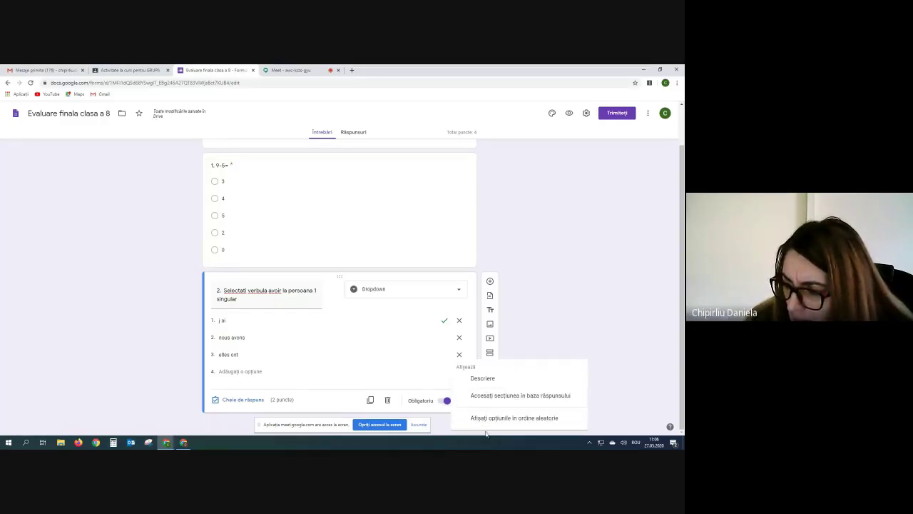
{"action": "left_click", "coordinate": [489, 420]}
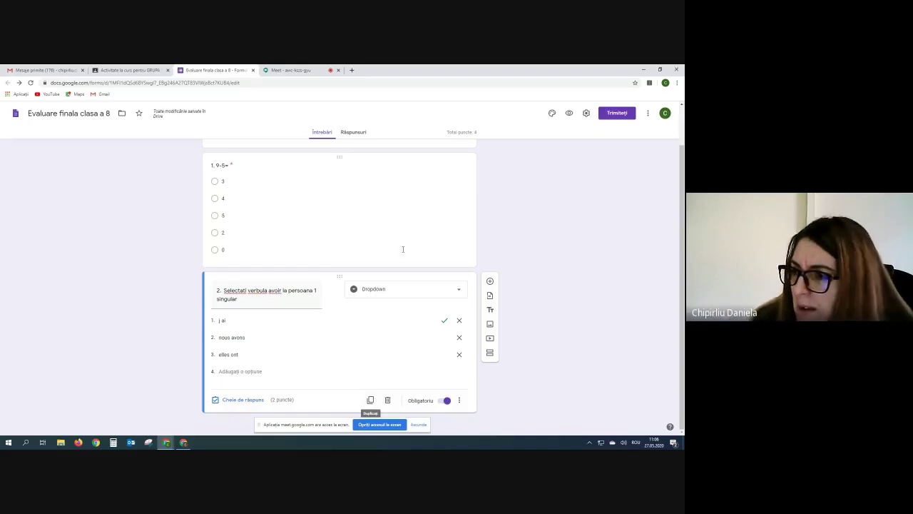
{"action": "left_click", "coordinate": [569, 115]}
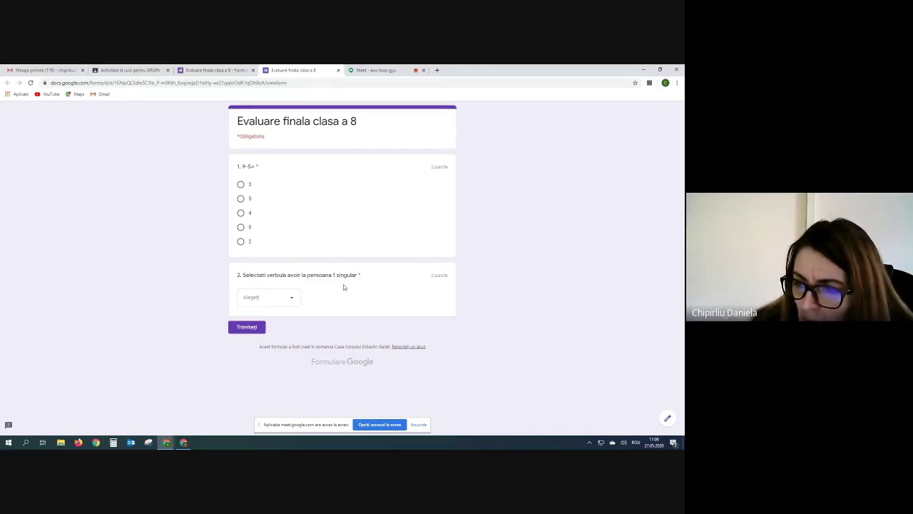
{"action": "left_click", "coordinate": [293, 301]}
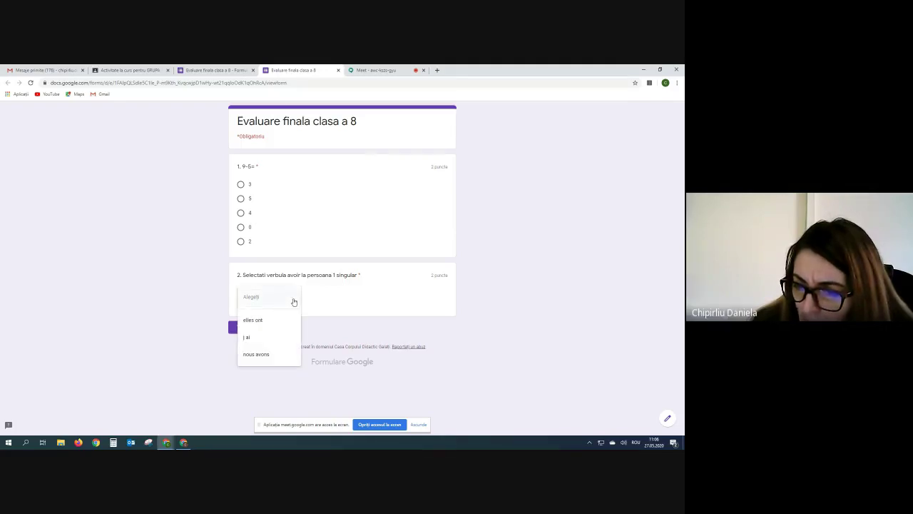
{"action": "left_click", "coordinate": [269, 338]}
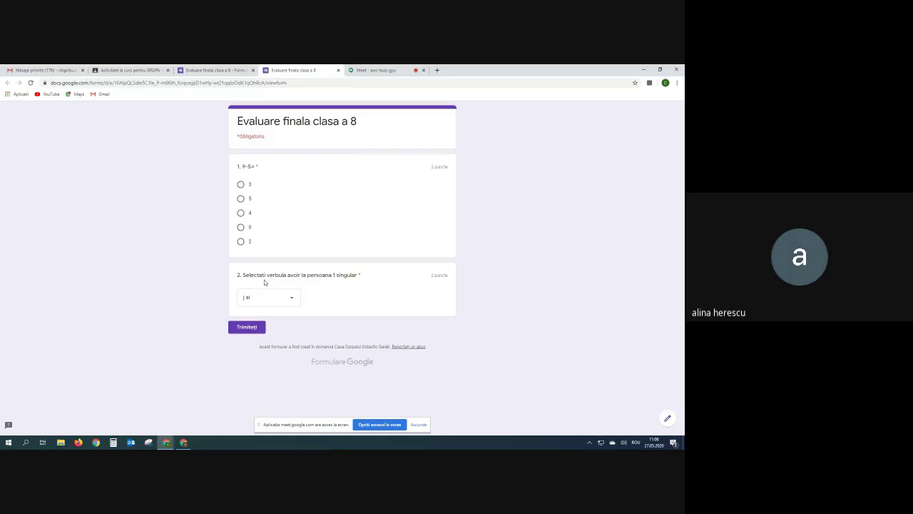
{"action": "left_click", "coordinate": [339, 72]}
{"action": "left_click", "coordinate": [366, 122]}
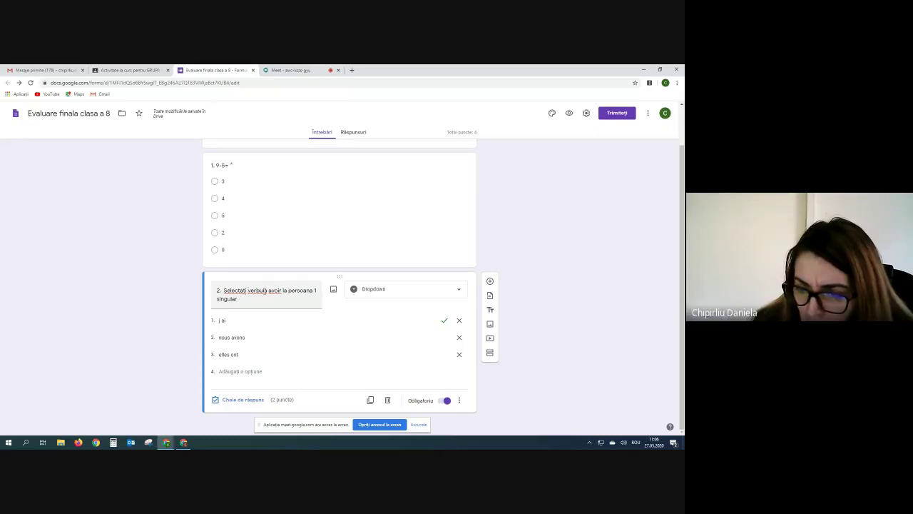
Correct 'verbula' to 'verbul' in question 2's title.
{"action": "triple_click", "coordinate": [275, 295]}
{"action": "left_click", "coordinate": [271, 291]}
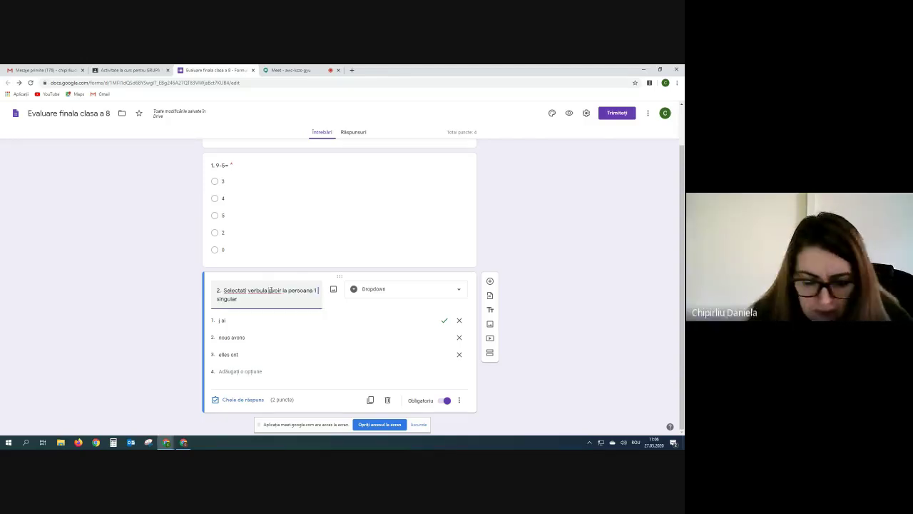
{"action": "key", "text": "BackSpace"}
{"action": "key", "text": "BackSpace"}
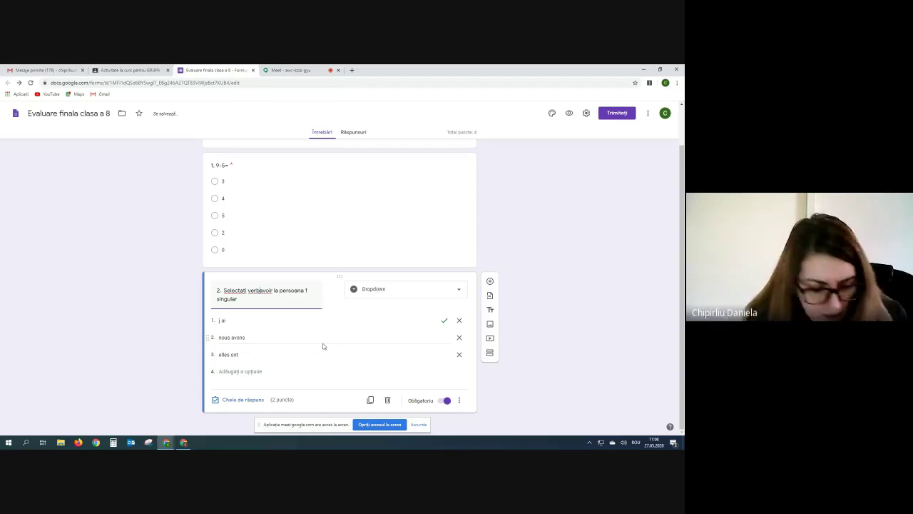
{"action": "type", "text": "ul"}
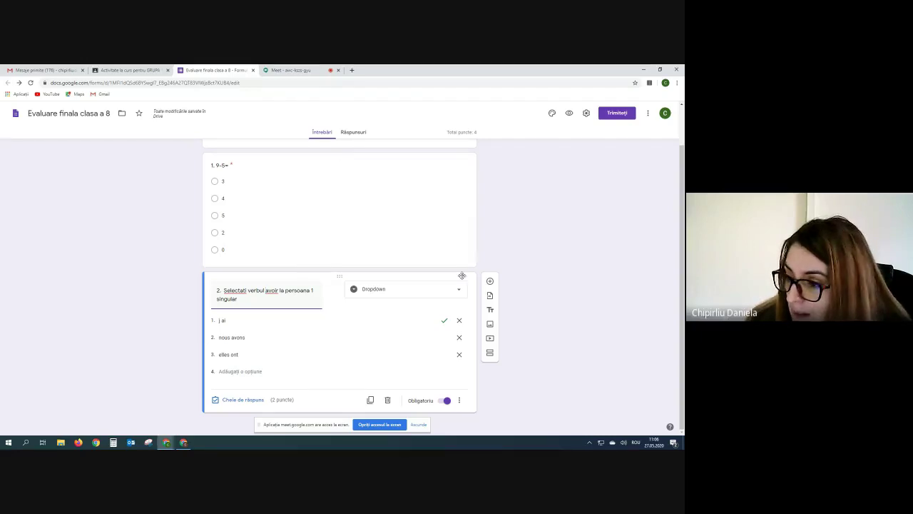
Add a new question after question 2, titled '3.'.
{"action": "left_click", "coordinate": [490, 281]}
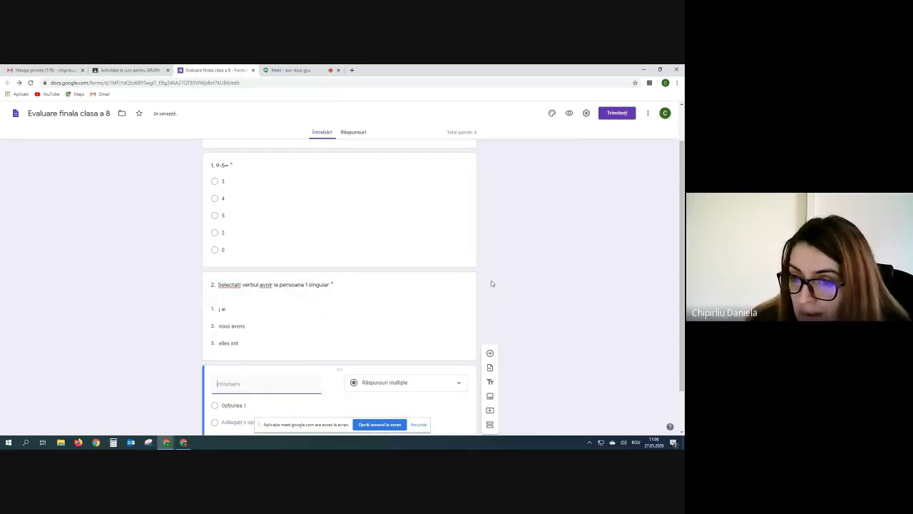
{"action": "type", "text": "3."}
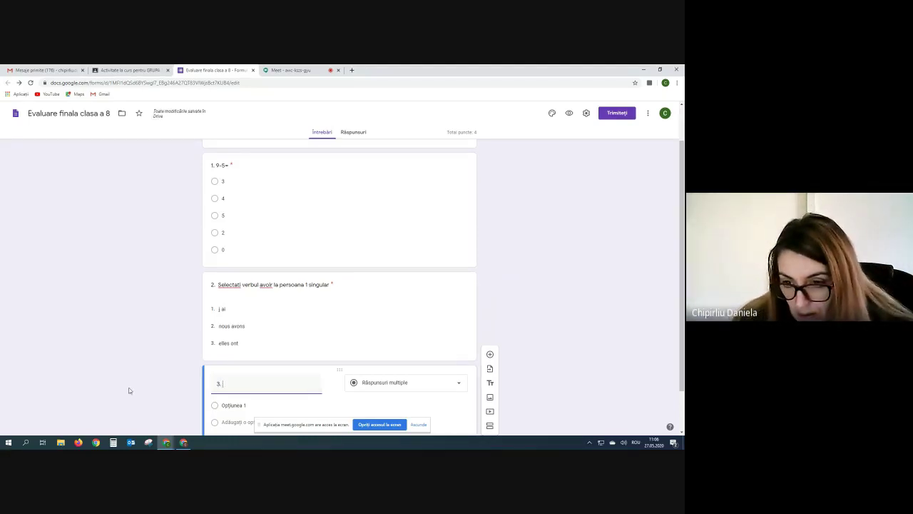
{"action": "scroll", "coordinate": [129, 391], "scroll_direction": "down", "scroll_amount": 1}
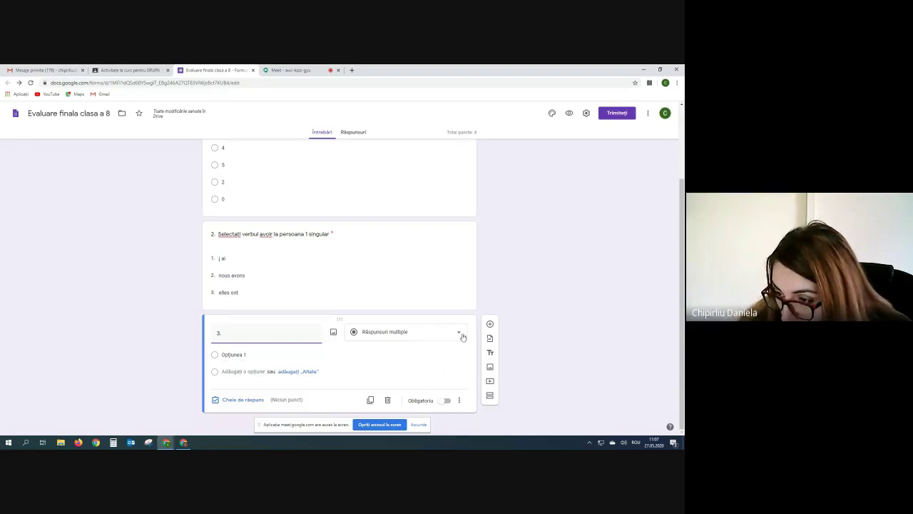
Make question 3 a file-upload question titled '3. Incarcati un fisier cu trei animale domestice'.
{"action": "left_click", "coordinate": [461, 334]}
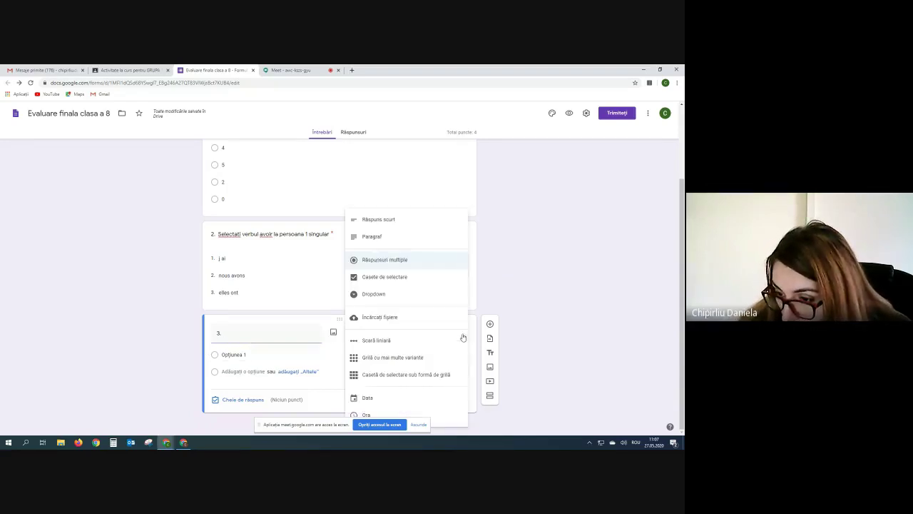
{"action": "left_click", "coordinate": [381, 318]}
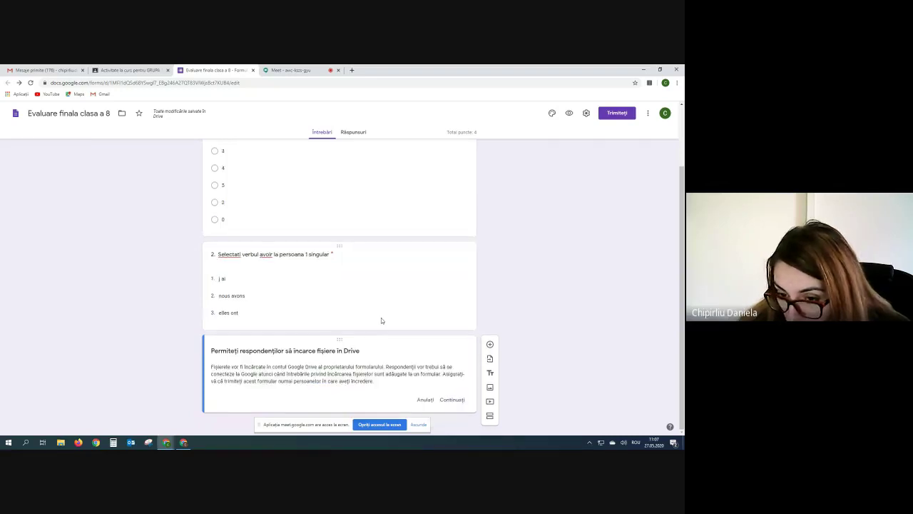
{"action": "left_click", "coordinate": [453, 401]}
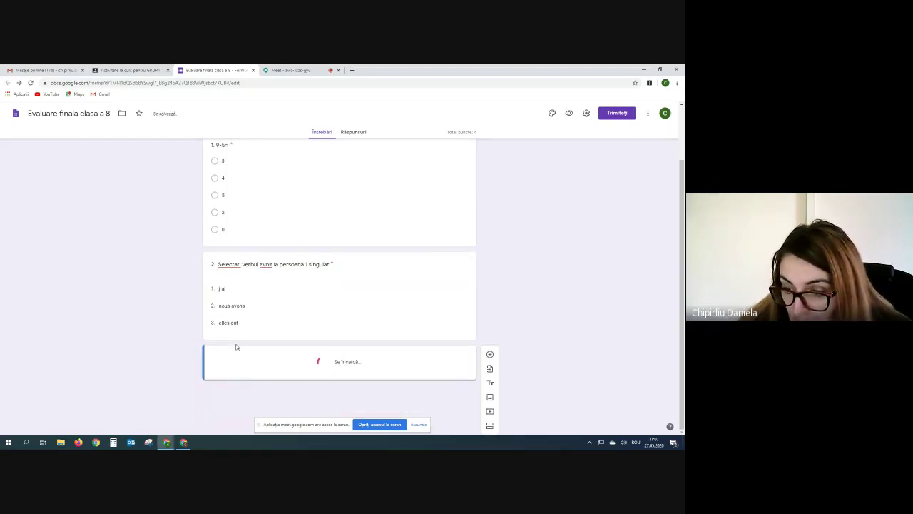
{"action": "type", "text": "3. "}
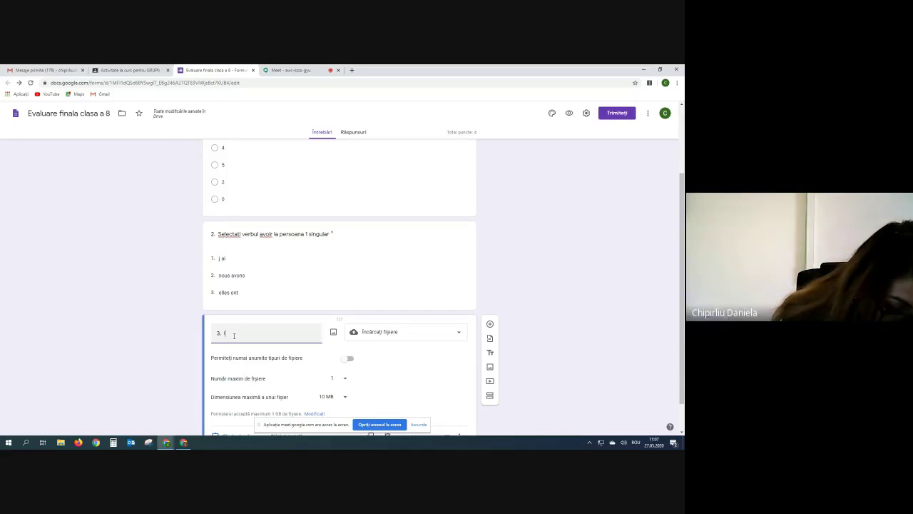
{"action": "type", "text": "Incarcati "}
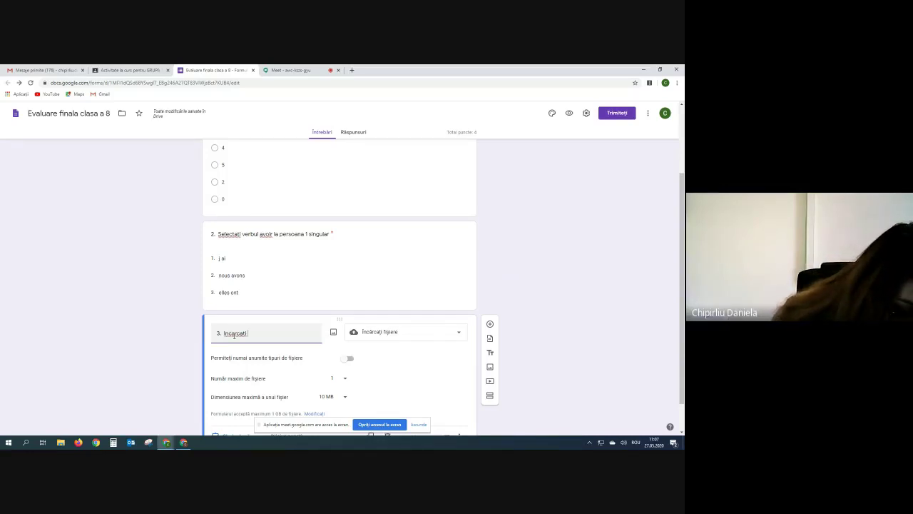
{"action": "type", "text": "un fisi"}
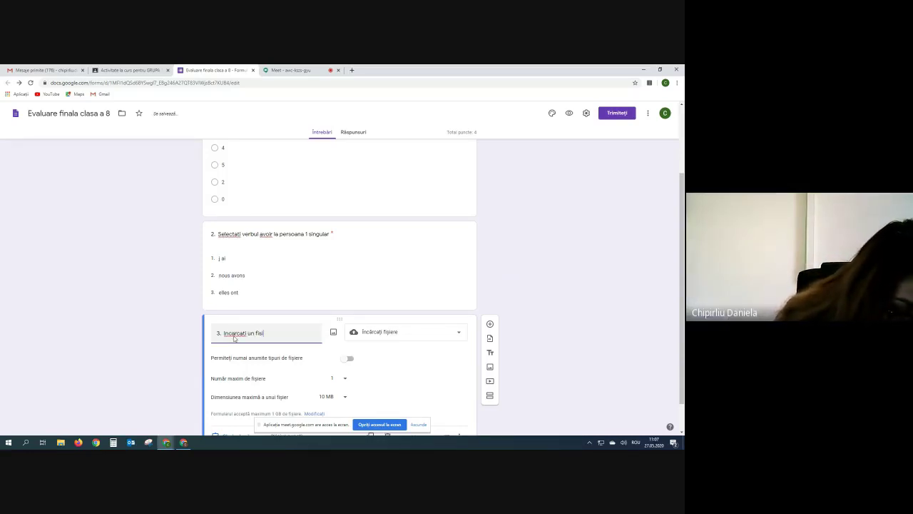
{"action": "type", "text": "er c"}
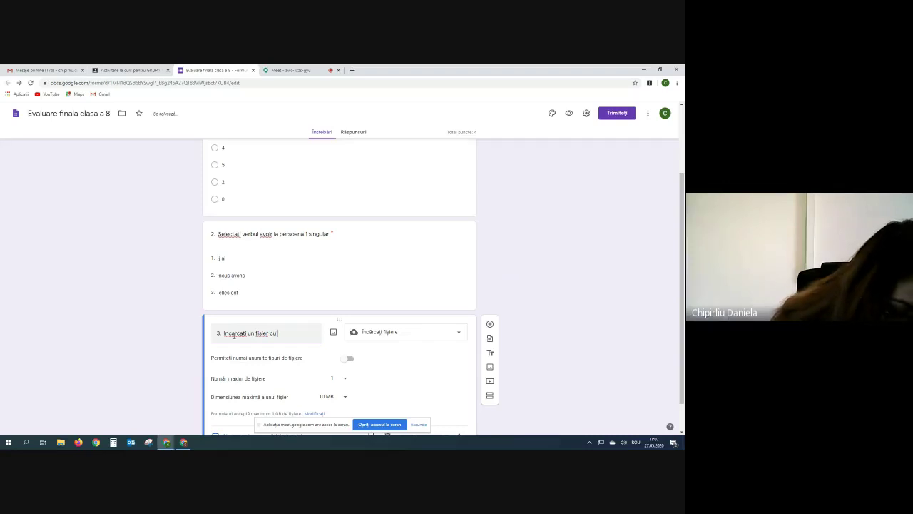
{"action": "type", "text": "u "}
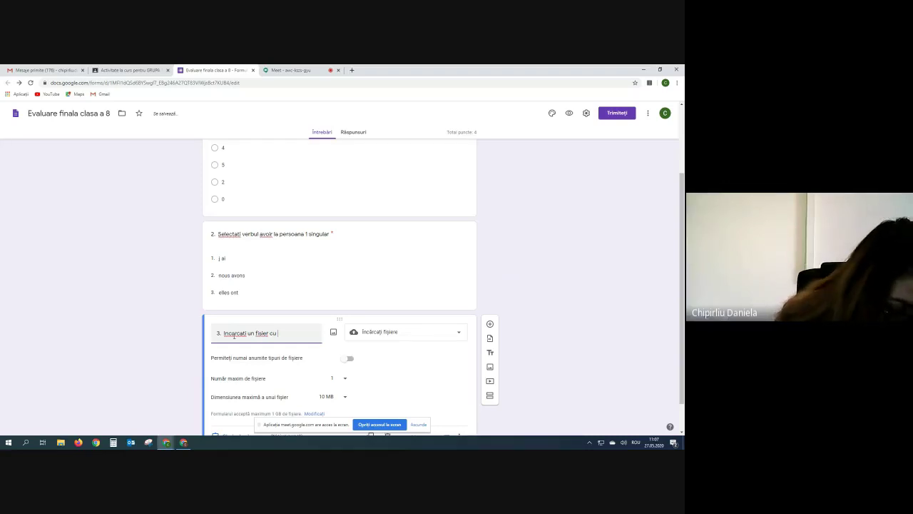
{"action": "type", "text": "treil"}
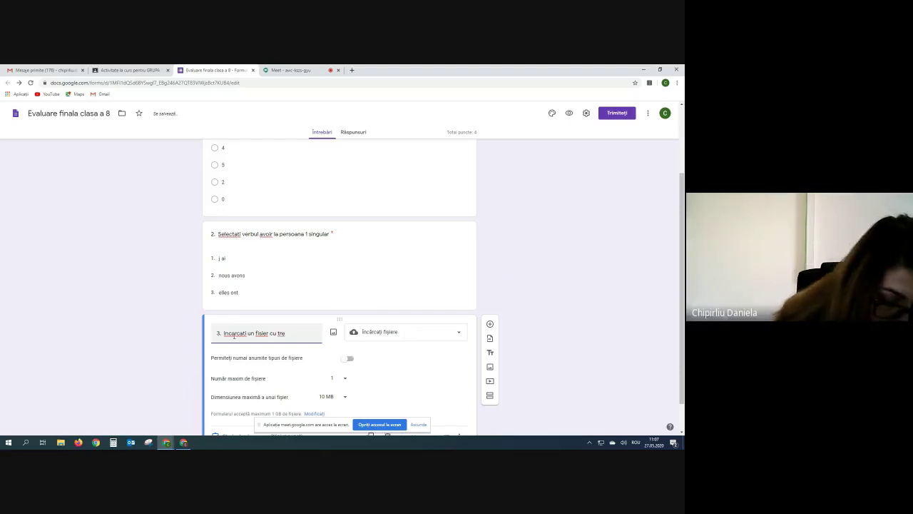
{"action": "type", "text": "i animale"}
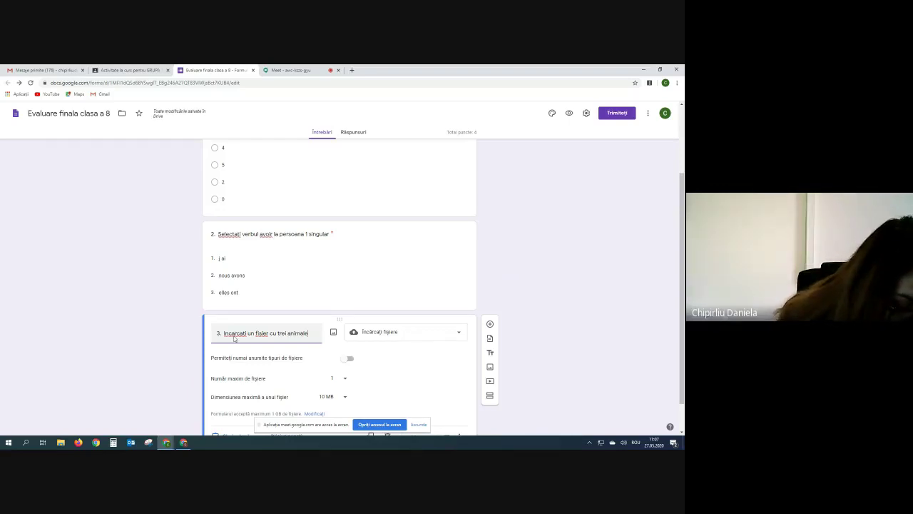
{"action": "type", "text": " domes"}
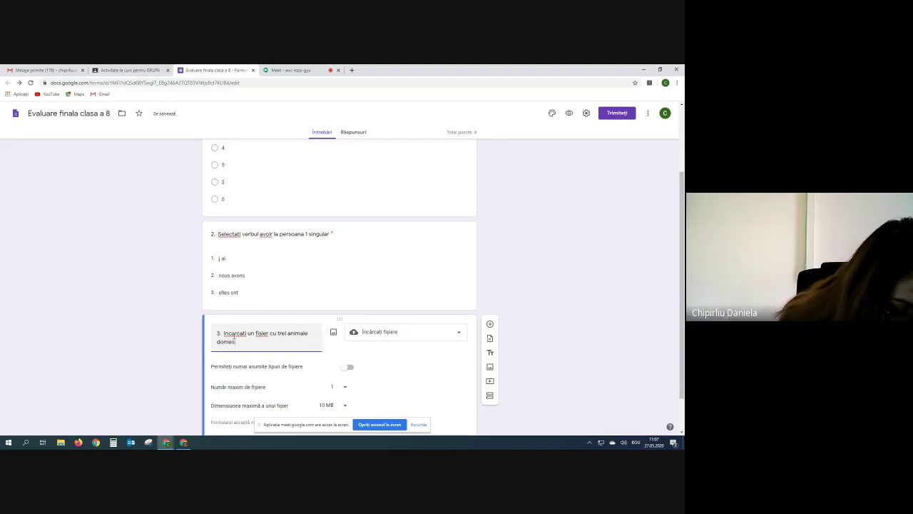
{"action": "type", "text": "tice"}
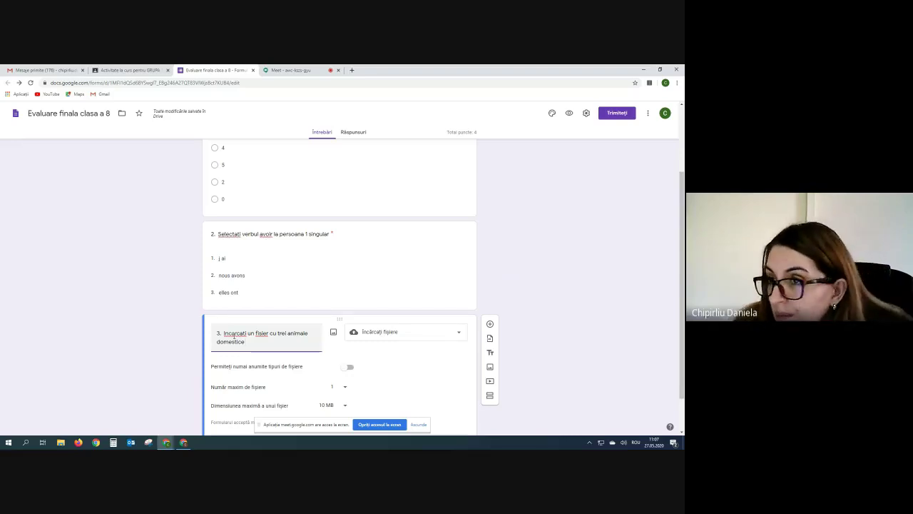
{"action": "scroll", "coordinate": [184, 390], "scroll_direction": "down", "scroll_amount": 1}
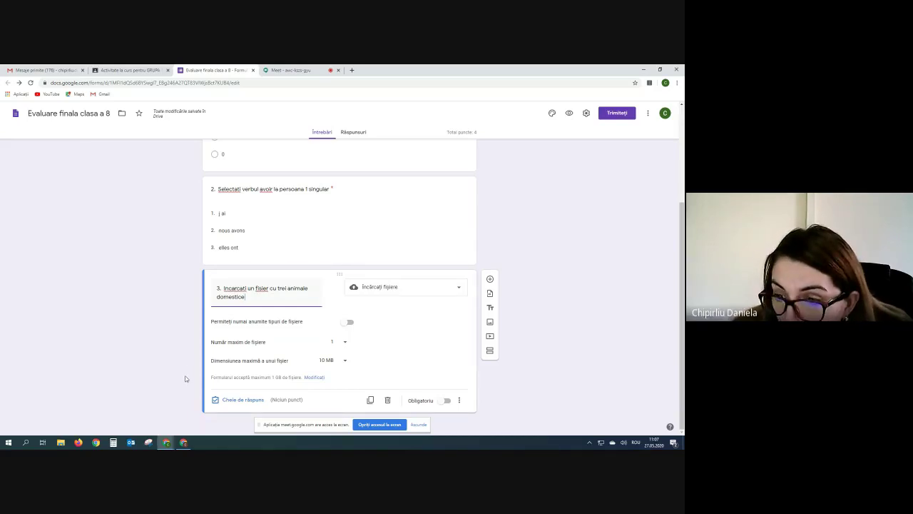
Limit question 3 uploads to Document files, at most 1 file of 10 MB.
{"action": "left_click", "coordinate": [249, 291]}
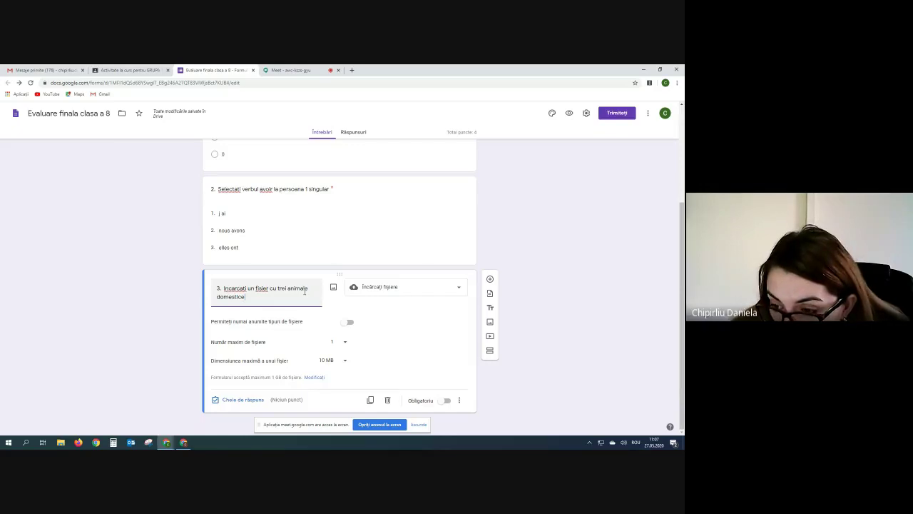
{"action": "left_click", "coordinate": [349, 323]}
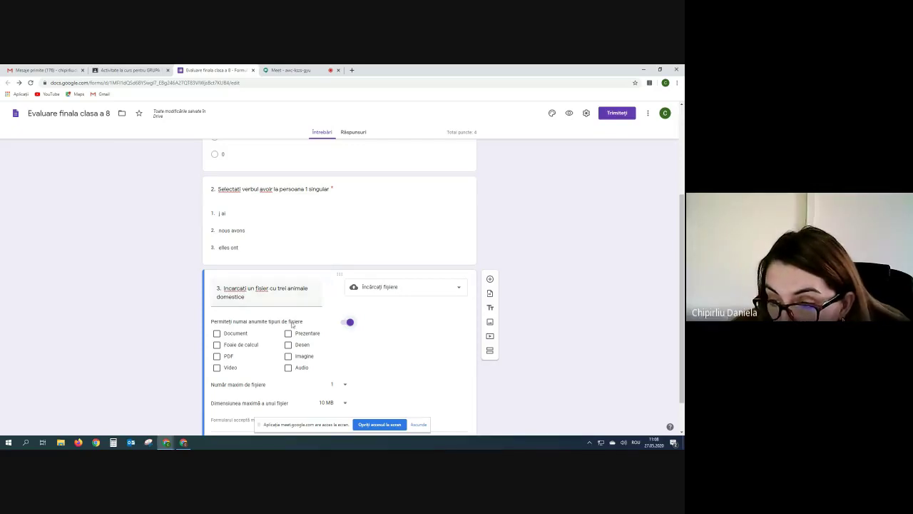
{"action": "left_click", "coordinate": [216, 333]}
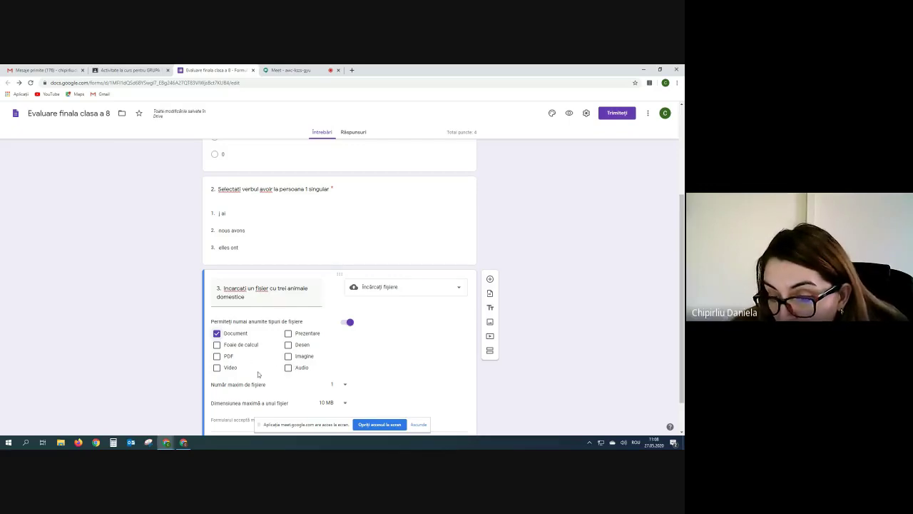
{"action": "scroll", "coordinate": [365, 385], "scroll_direction": "down", "scroll_amount": 1}
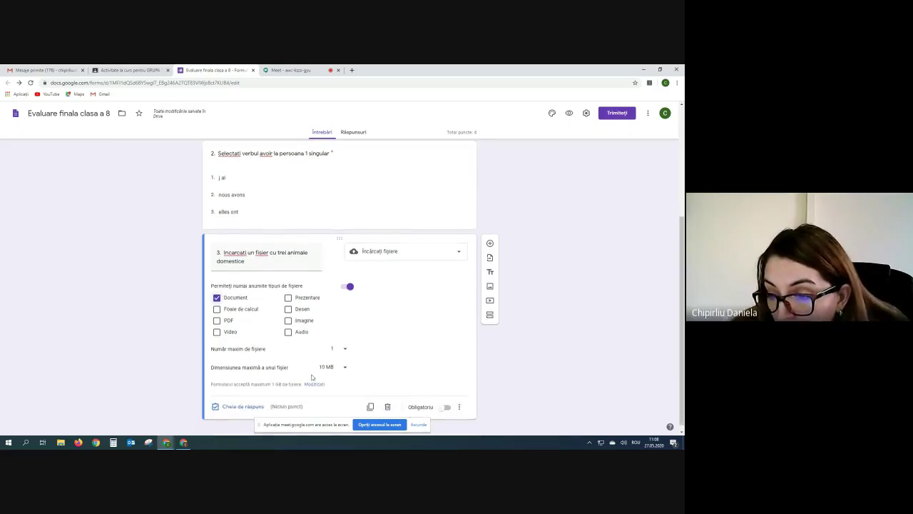
{"action": "left_click", "coordinate": [345, 349]}
{"action": "left_click", "coordinate": [345, 353]}
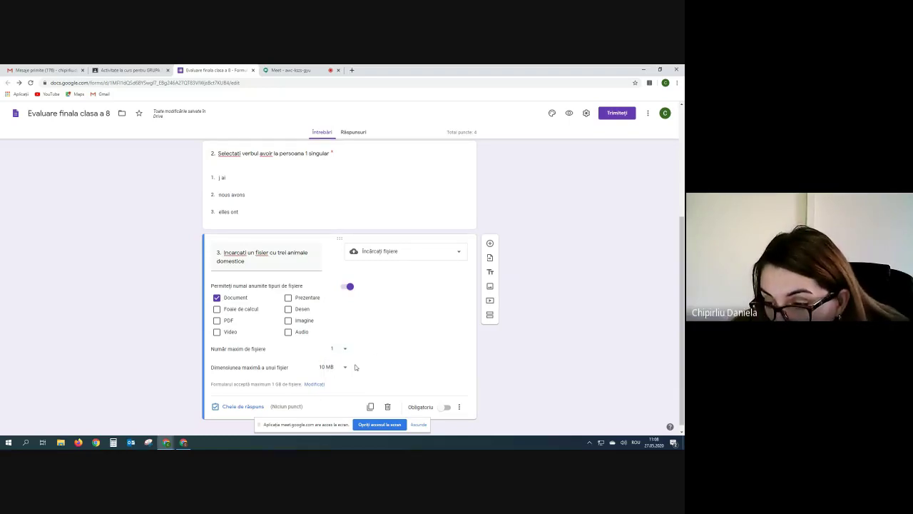
{"action": "left_click", "coordinate": [345, 368]}
{"action": "left_click", "coordinate": [345, 368]}
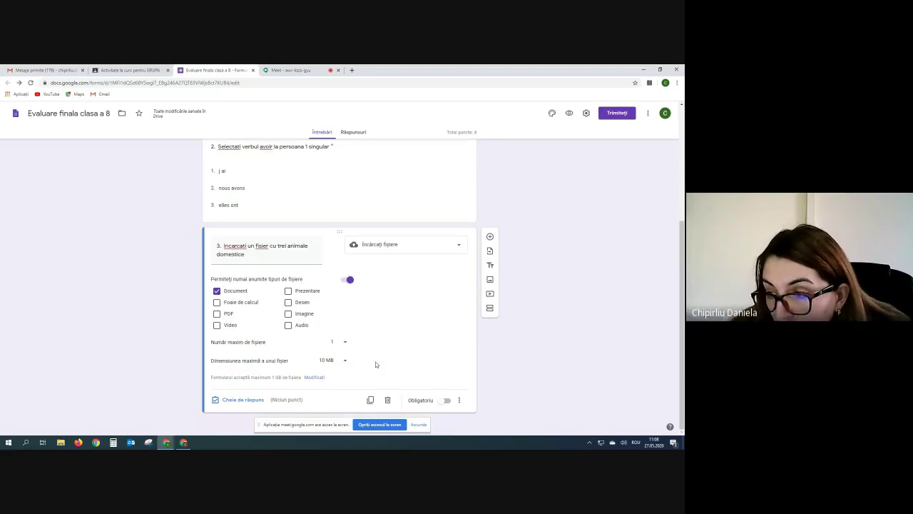
Give question 3 2 points, make it required, then switch to the Google Meet call.
{"action": "left_click", "coordinate": [234, 401]}
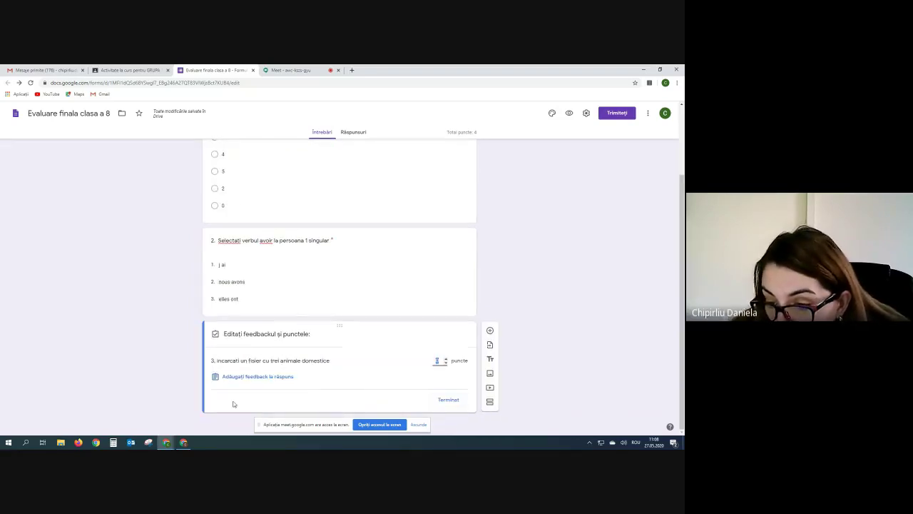
{"action": "left_click", "coordinate": [446, 359]}
{"action": "left_click", "coordinate": [446, 359]}
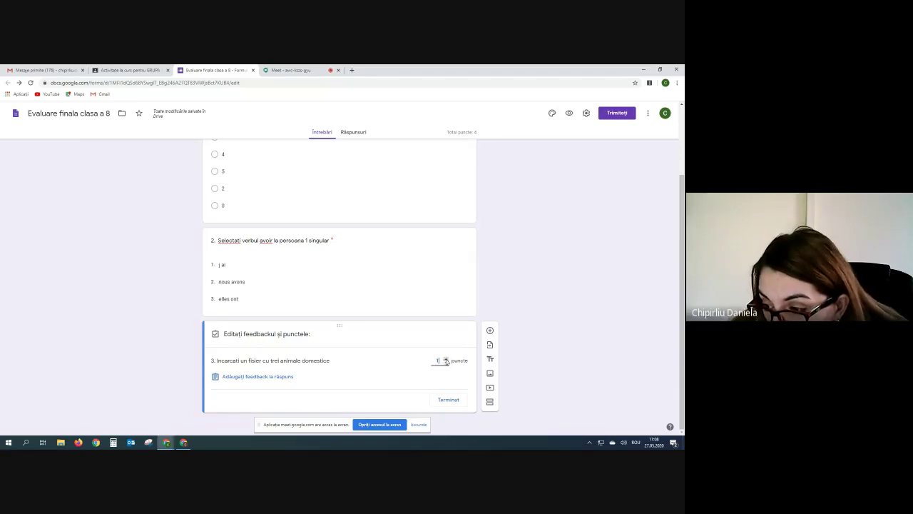
{"action": "left_click", "coordinate": [448, 399]}
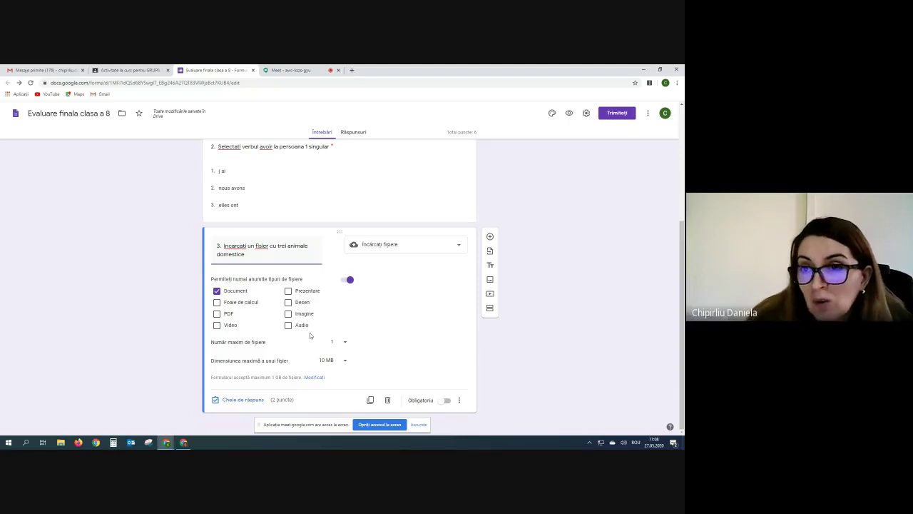
{"action": "left_click", "coordinate": [446, 401]}
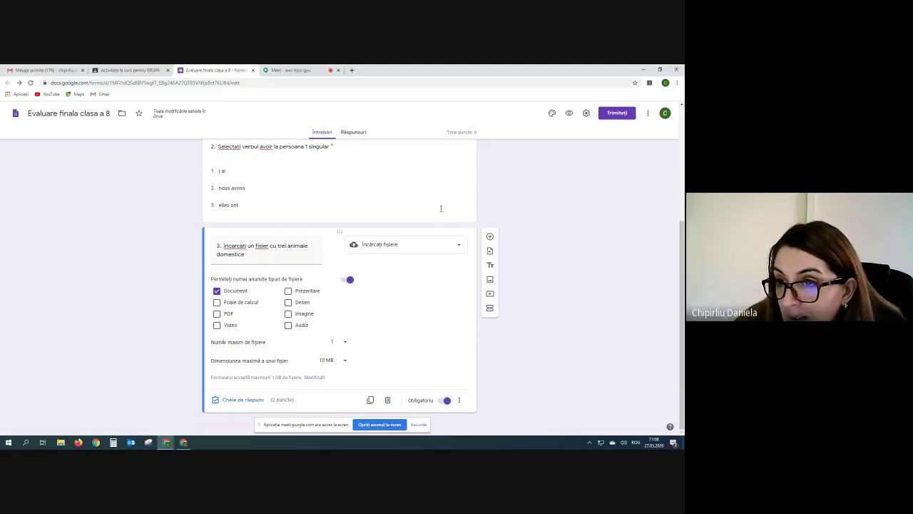
{"action": "left_click", "coordinate": [279, 71]}
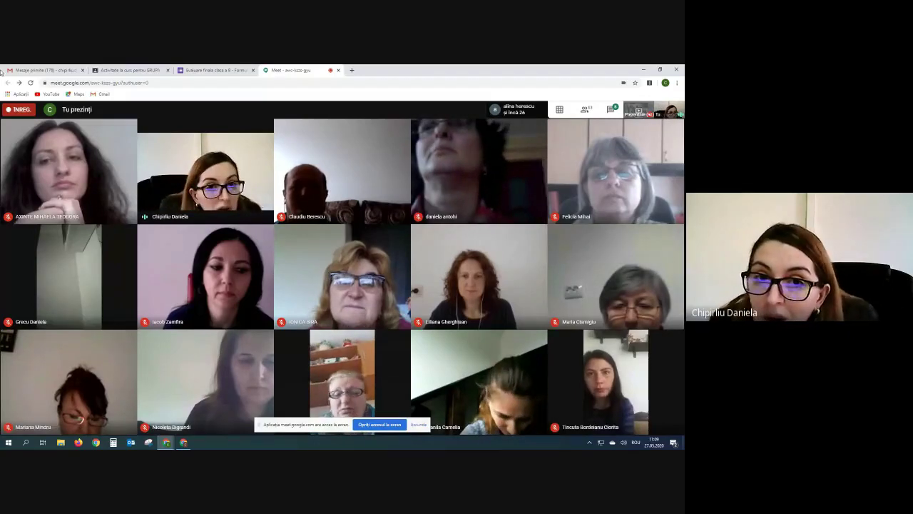
Return to the quiz form and add a blank fourth question after question 3.
{"action": "mouse_move", "coordinate": [275, 128]}
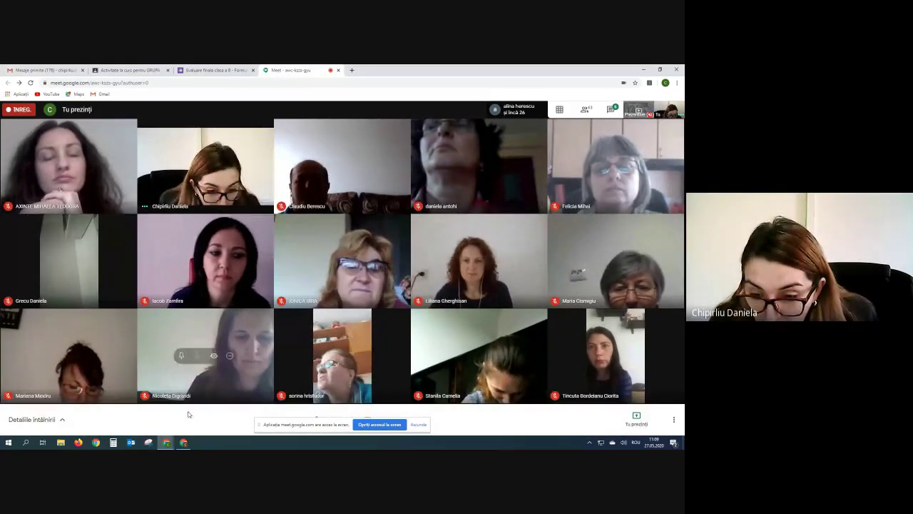
{"action": "key", "text": "ctrl+shift+Tab"}
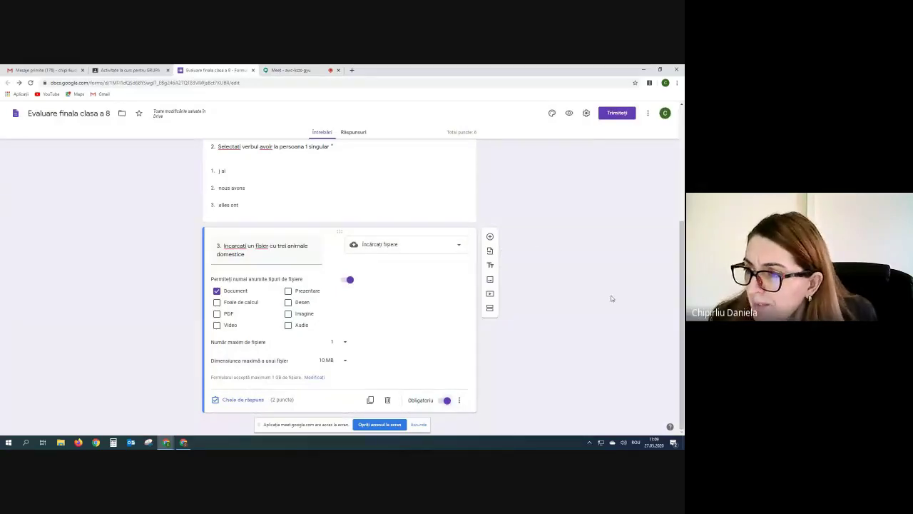
{"action": "left_click", "coordinate": [491, 236]}
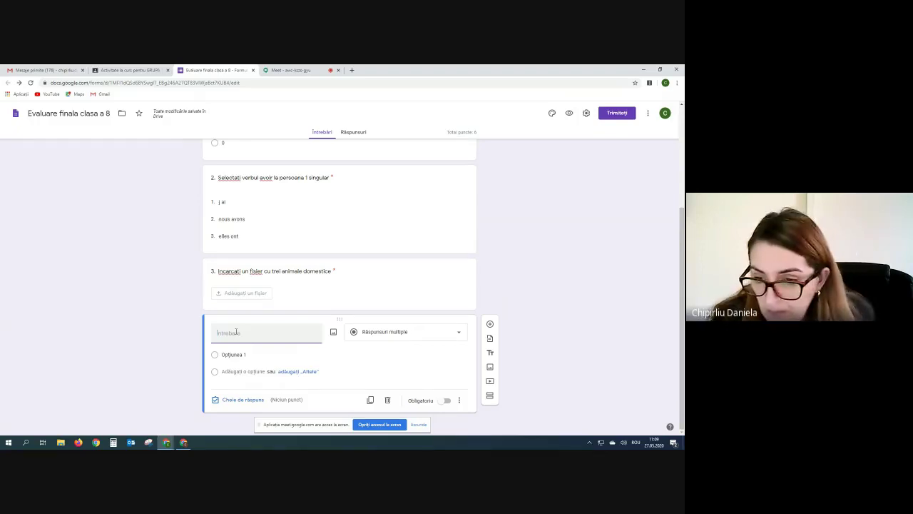
Make question 4 a short-answer question titled '4. Ce culoare are cerul?' with its answer key open.
{"action": "left_click", "coordinate": [460, 333]}
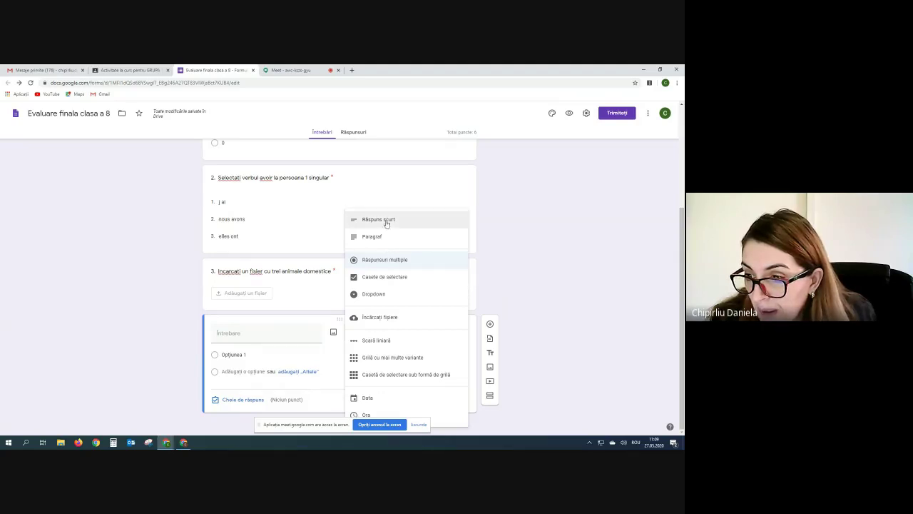
{"action": "left_click", "coordinate": [386, 220]}
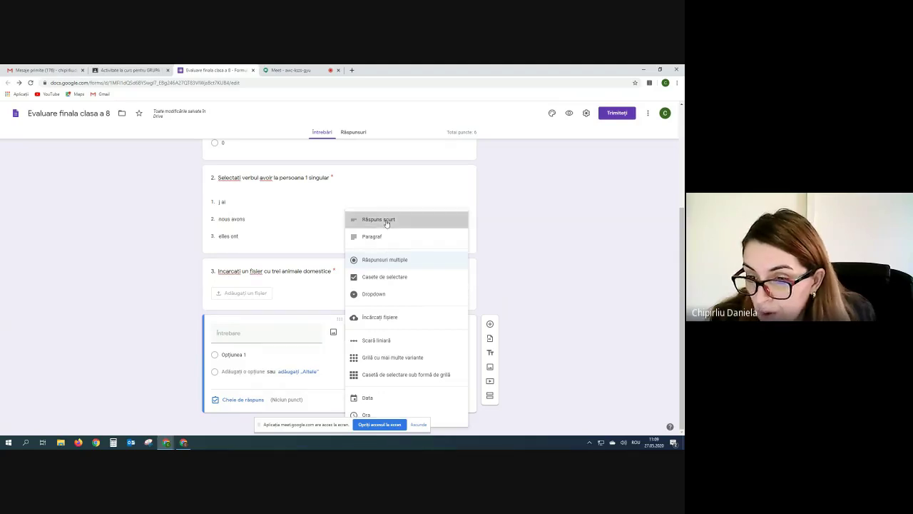
{"action": "left_click", "coordinate": [255, 344]}
{"action": "type", "text": "4."}
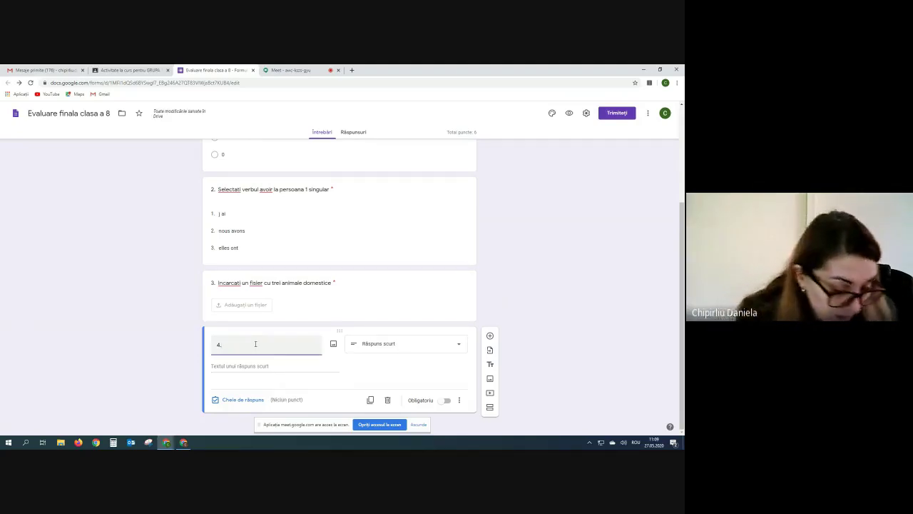
{"action": "type", "text": " Ce cul"}
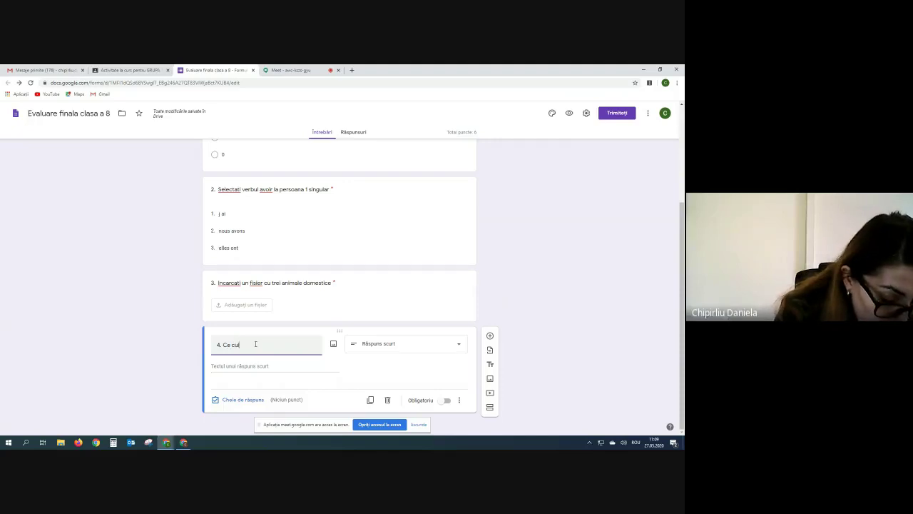
{"action": "type", "text": "oare t"}
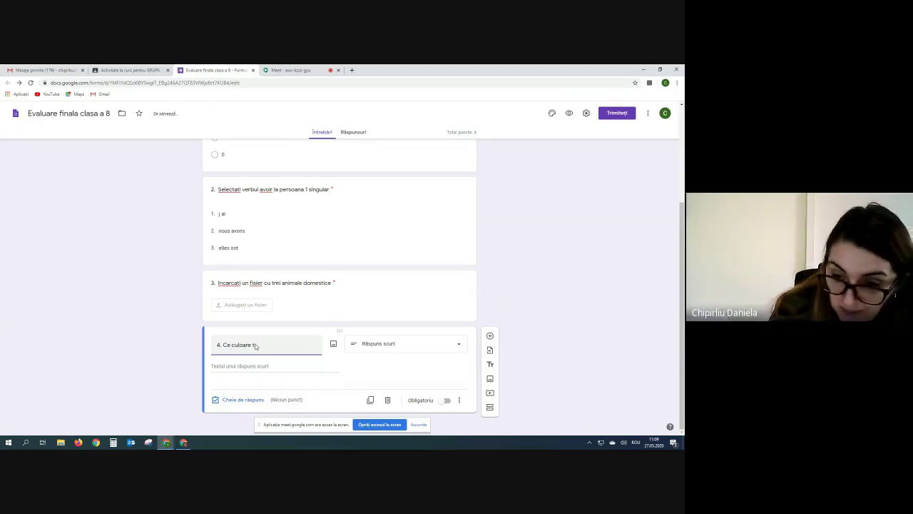
{"action": "key", "text": "BackSpace"}
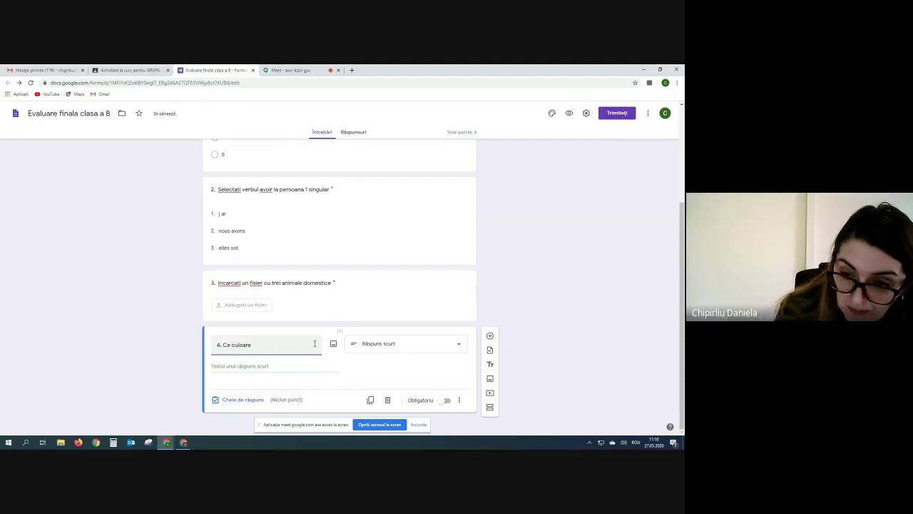
{"action": "type", "text": "are"}
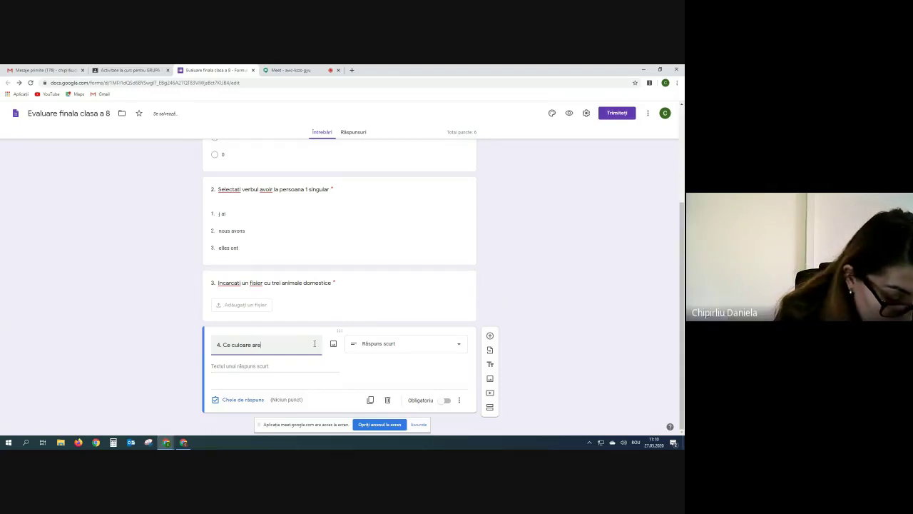
{"action": "type", "text": " cerul"}
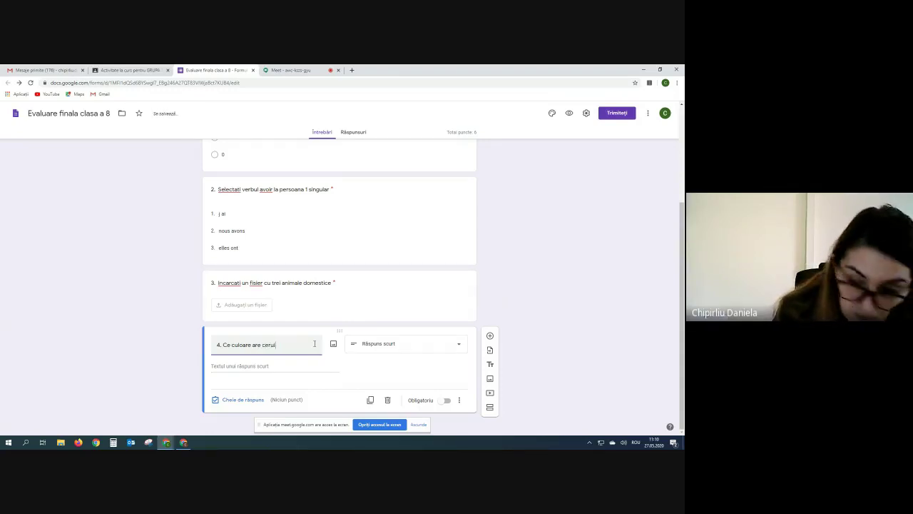
{"action": "type", "text": "?"}
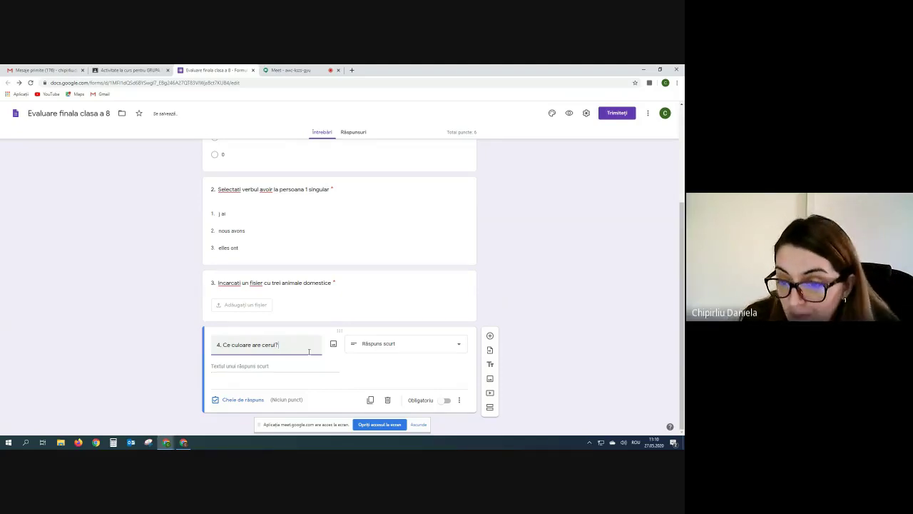
{"action": "left_click", "coordinate": [235, 400]}
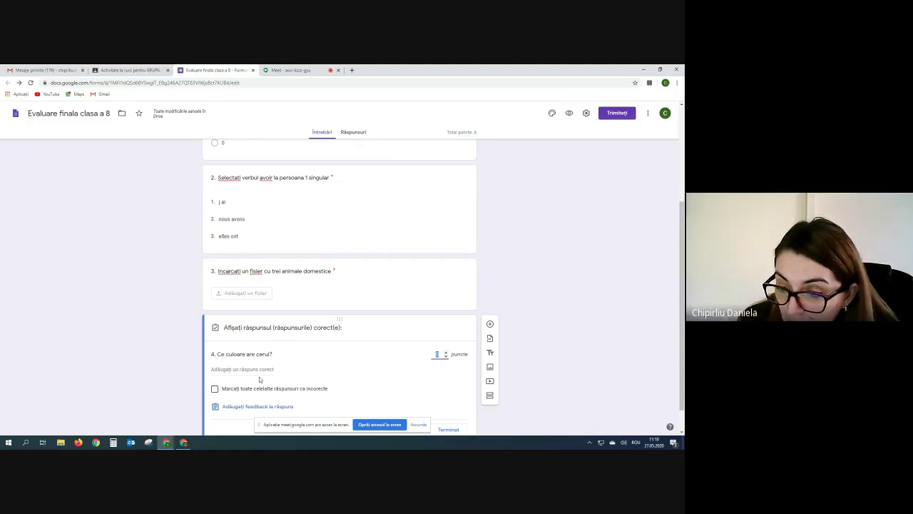
Make question 4 required, worth 2 points, with 'albastru' as the correct answer.
{"action": "scroll", "coordinate": [349, 349], "scroll_direction": "down", "scroll_amount": 1}
{"action": "left_click", "coordinate": [446, 322]}
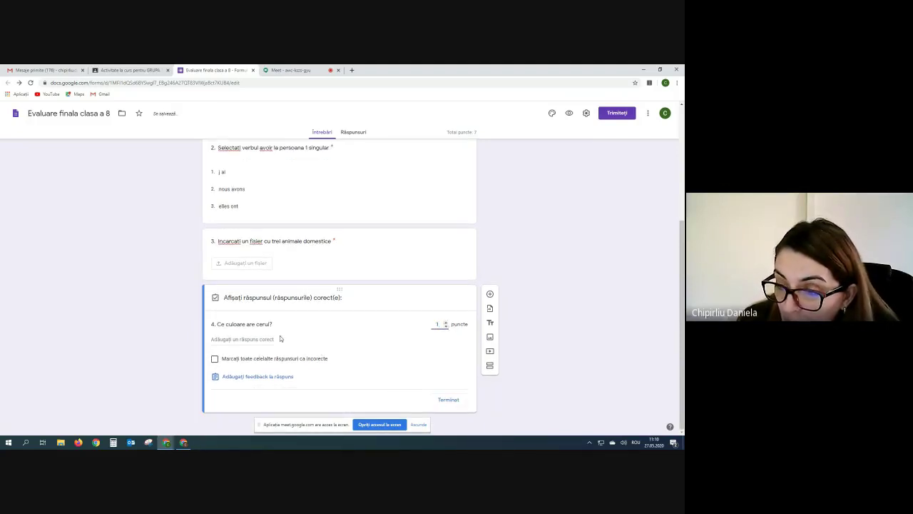
{"action": "left_click", "coordinate": [446, 322]}
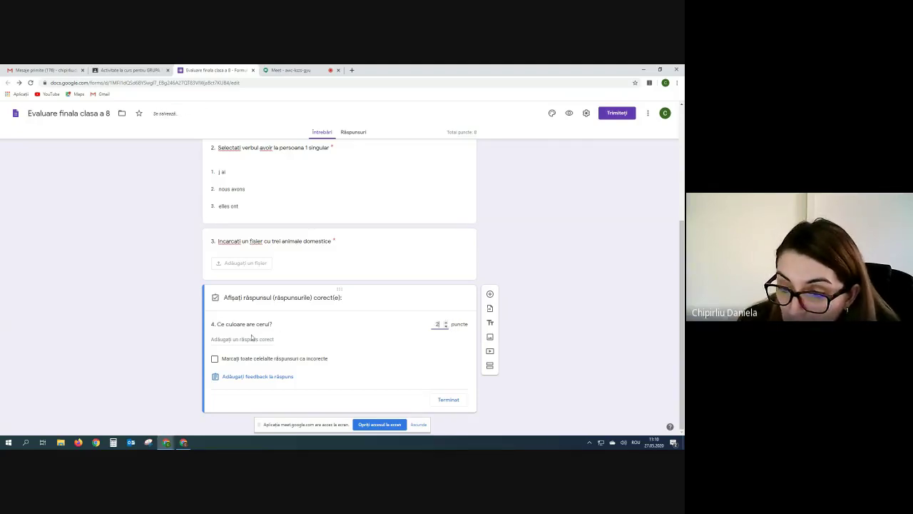
{"action": "left_click", "coordinate": [222, 340]}
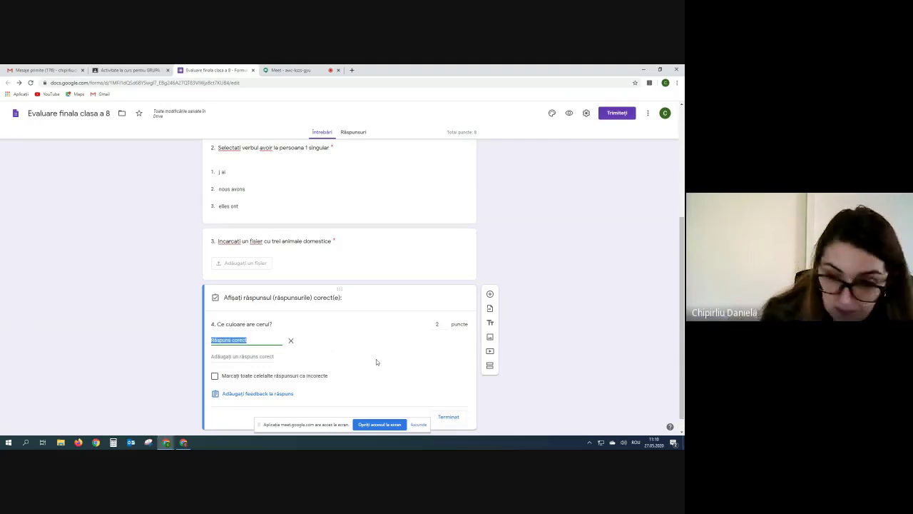
{"action": "type", "text": "alba"}
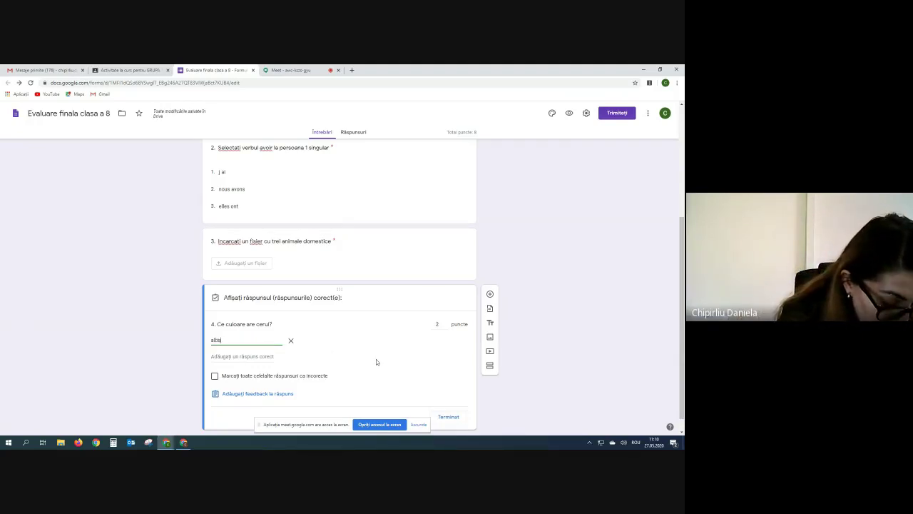
{"action": "type", "text": "stru"}
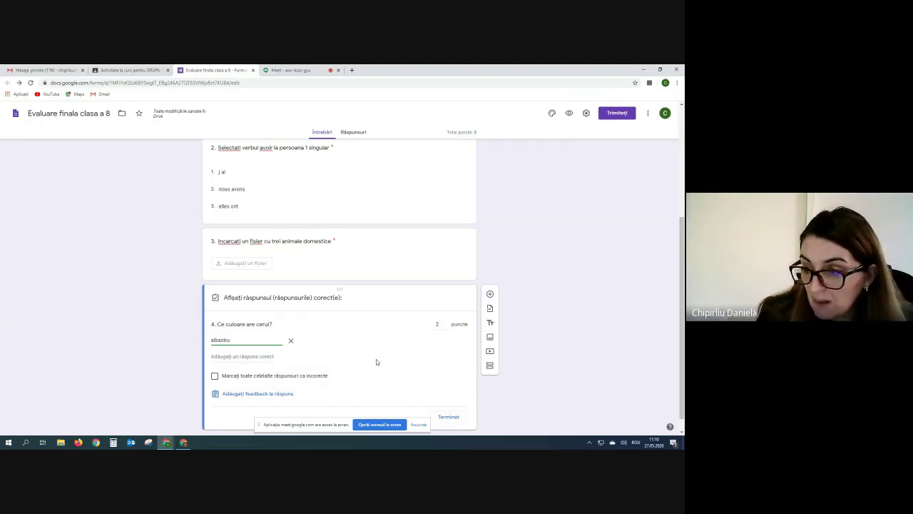
{"action": "scroll", "coordinate": [376, 359], "scroll_direction": "down", "scroll_amount": 1}
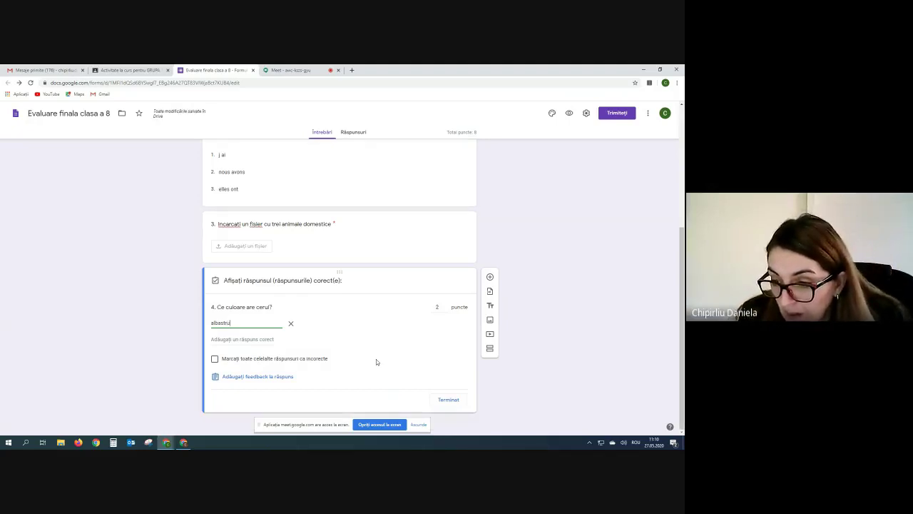
{"action": "left_click", "coordinate": [450, 400]}
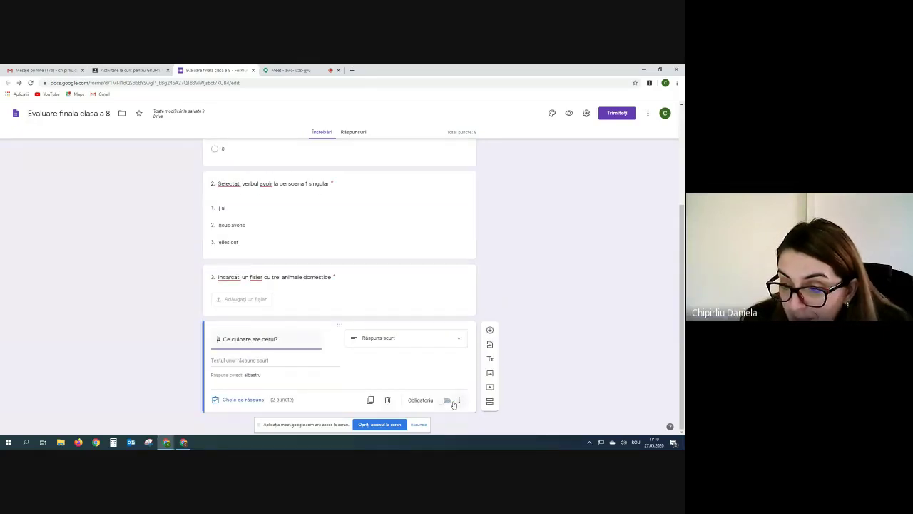
{"action": "left_click", "coordinate": [448, 400]}
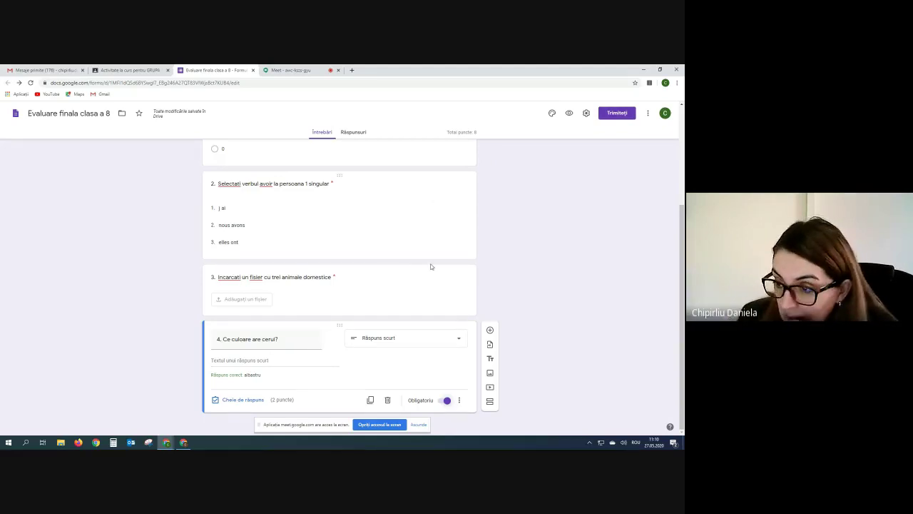
Add question 5 titled '5' and upload the ureche image from the Imagini folder.
{"action": "left_click", "coordinate": [490, 329]}
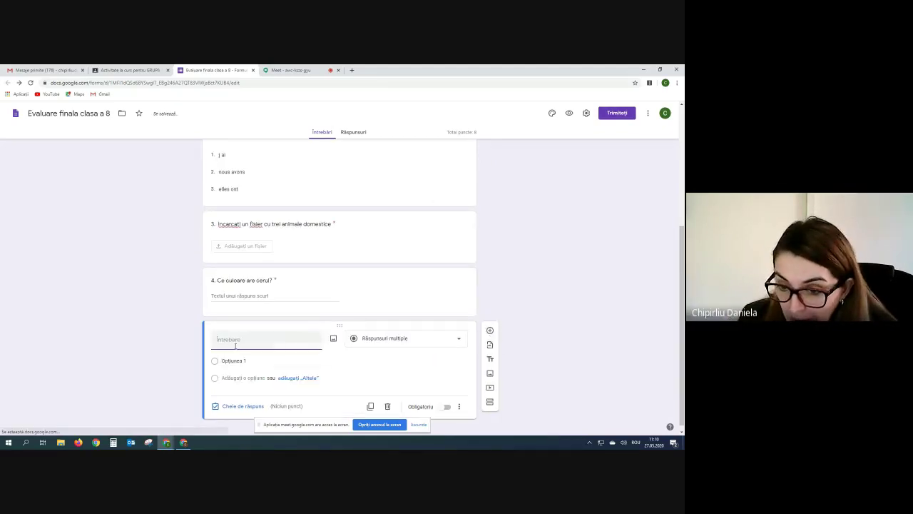
{"action": "type", "text": "5."}
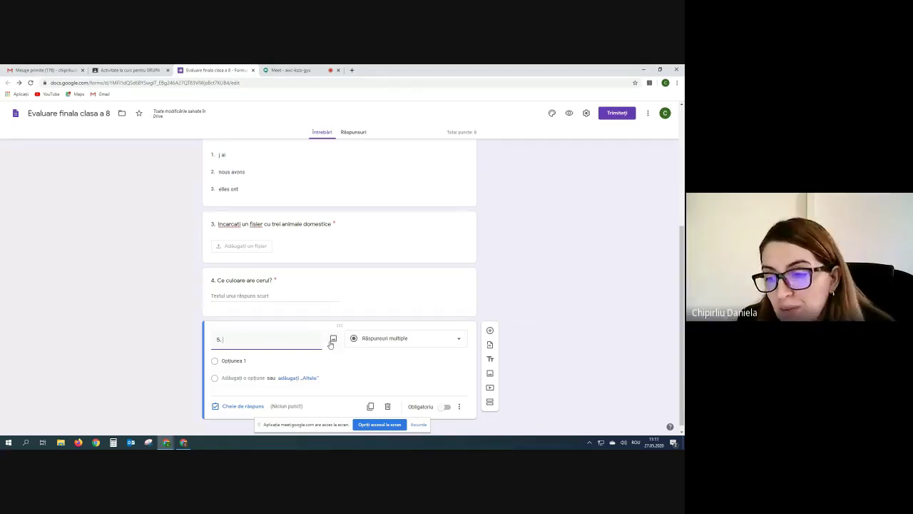
{"action": "left_click", "coordinate": [332, 343]}
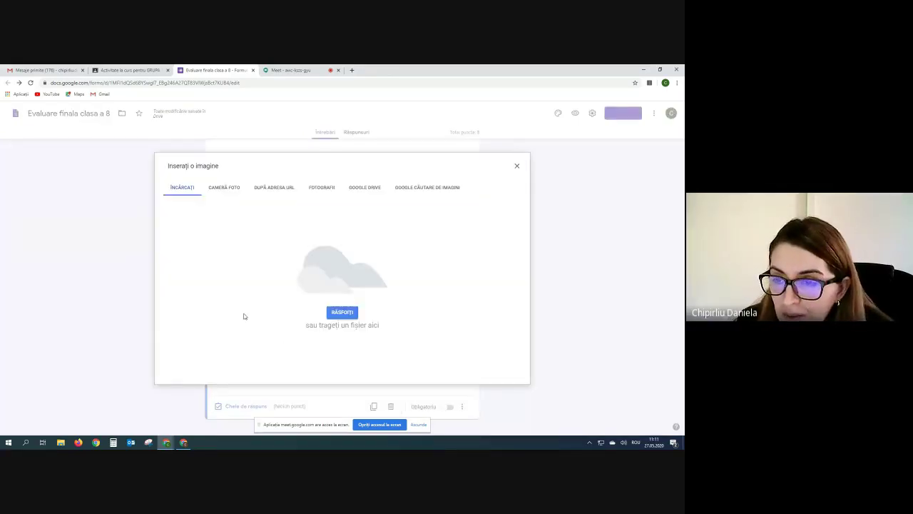
{"action": "left_click", "coordinate": [342, 314]}
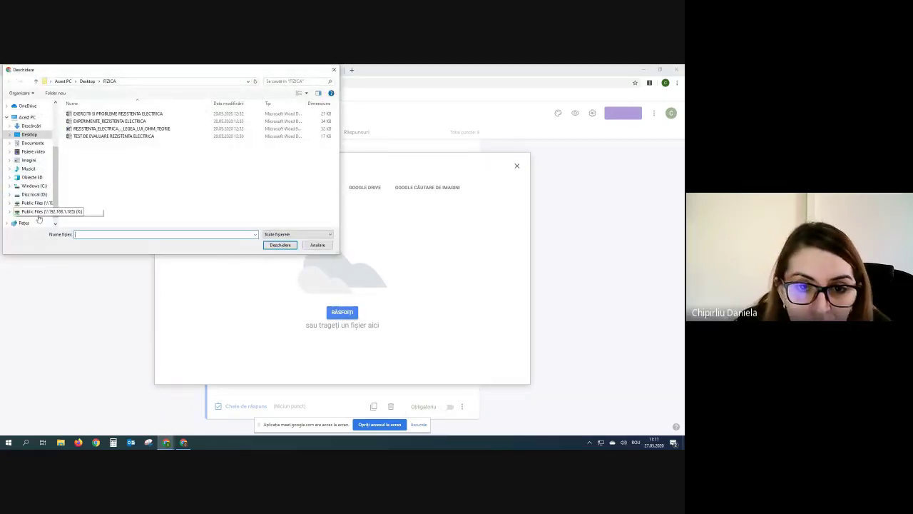
{"action": "left_click", "coordinate": [29, 153]}
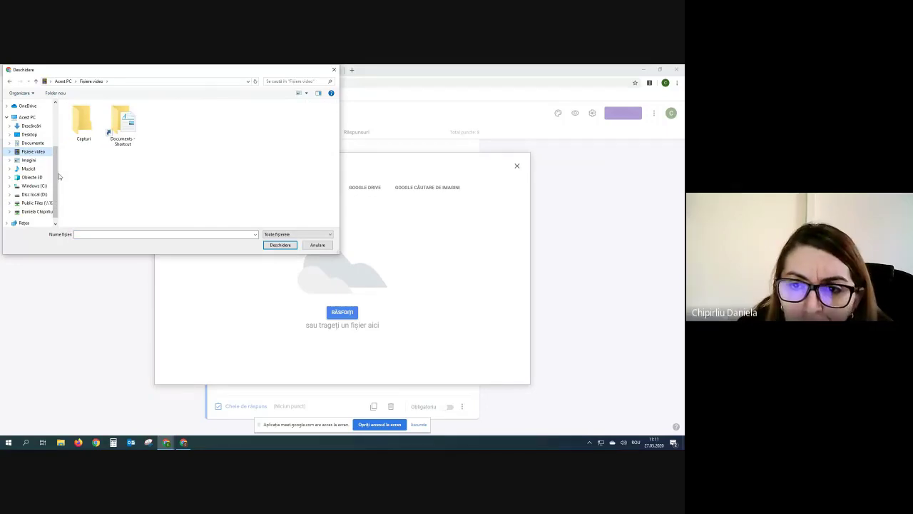
{"action": "double_click", "coordinate": [83, 122]}
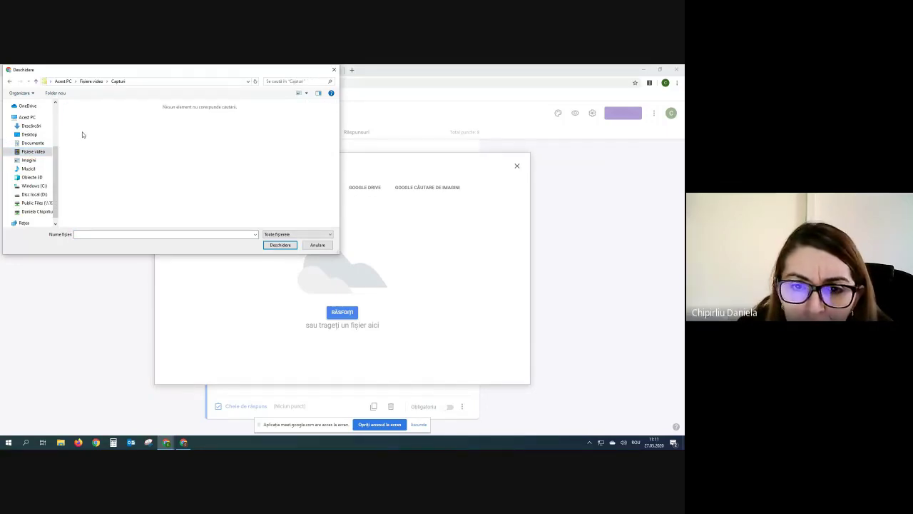
{"action": "left_click", "coordinate": [42, 161]}
{"action": "left_click", "coordinate": [162, 125]}
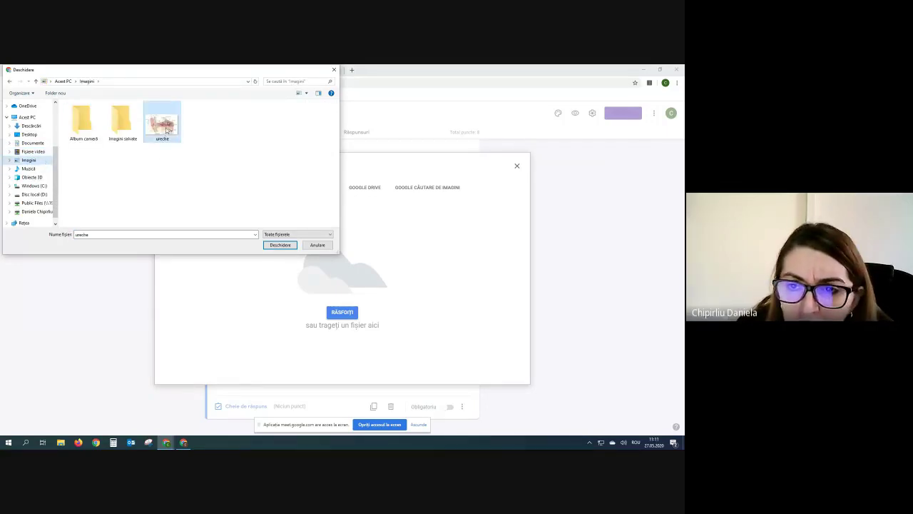
{"action": "left_click", "coordinate": [279, 245]}
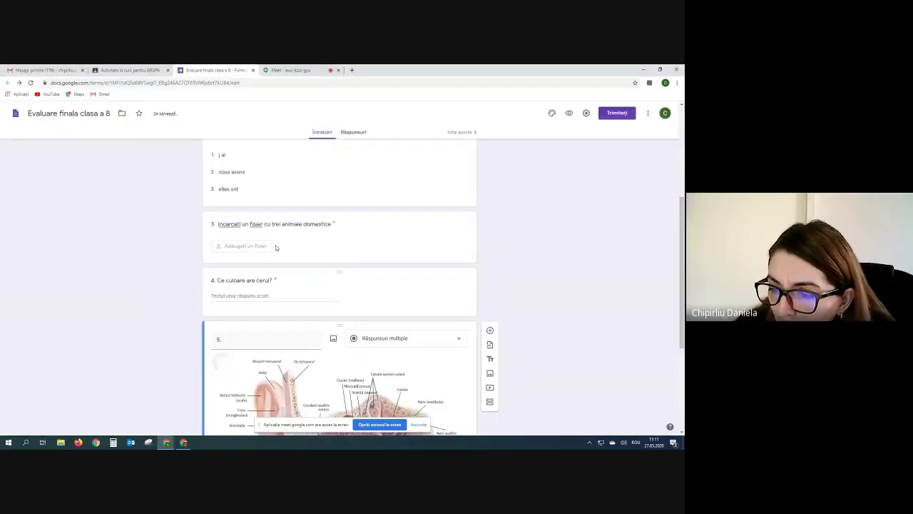
Title question 5 'Descrieți imaginea' and set its type to Paragraf.
{"action": "scroll", "coordinate": [275, 244], "scroll_direction": "down", "scroll_amount": 3}
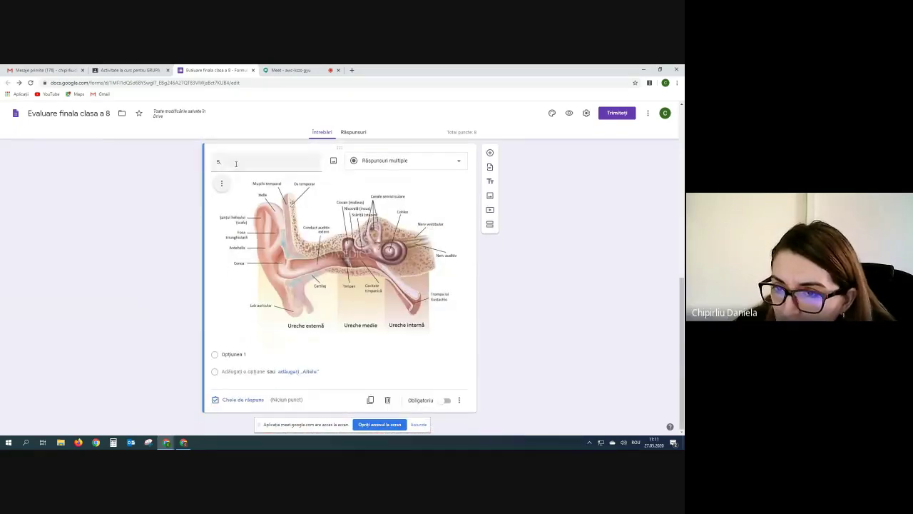
{"action": "double_click", "coordinate": [235, 162]}
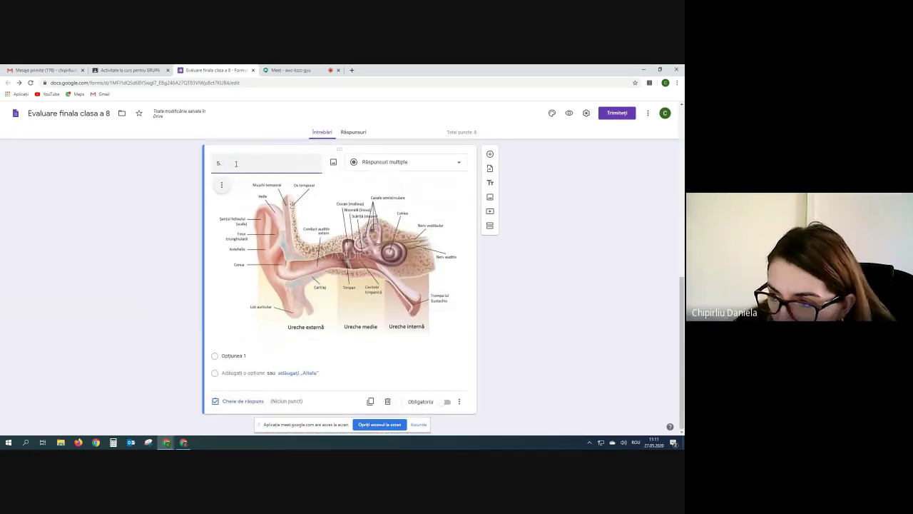
{"action": "scroll", "coordinate": [234, 185], "scroll_direction": "up", "scroll_amount": 1}
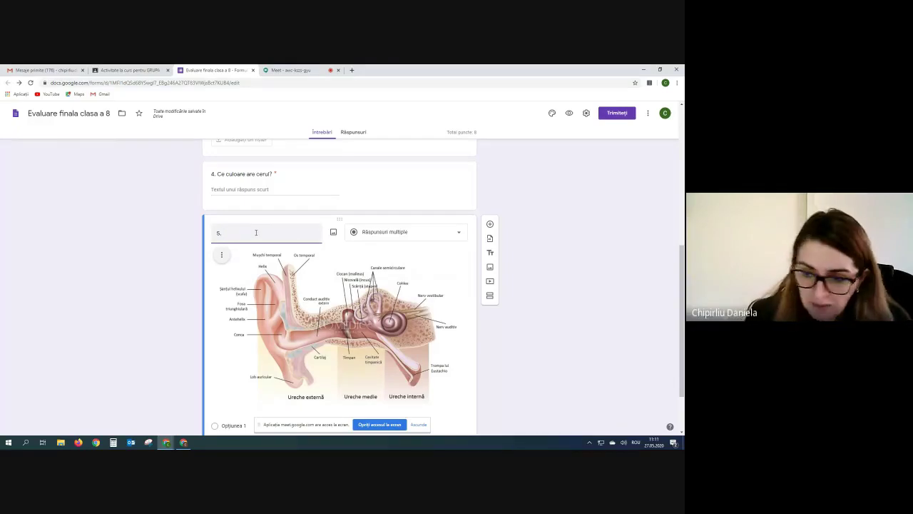
{"action": "type", "text": "D"}
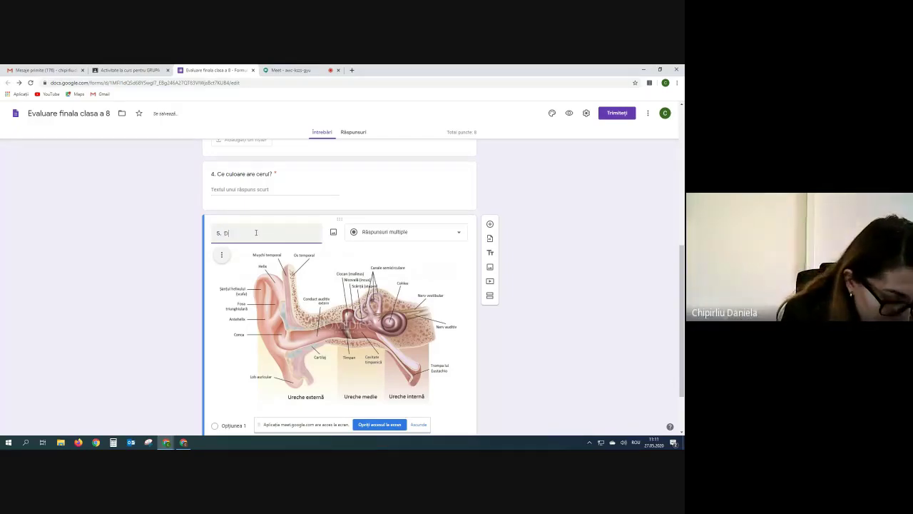
{"action": "type", "text": "escrieti"}
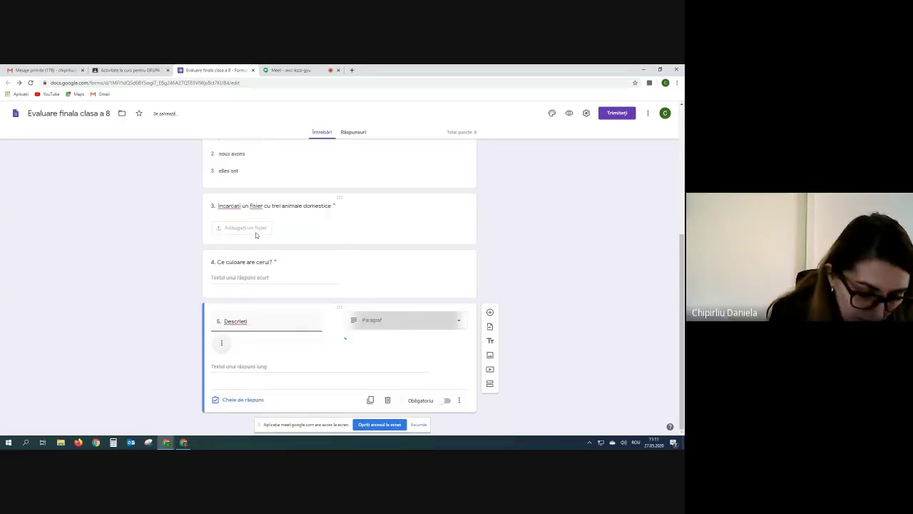
{"action": "type", "text": " l"}
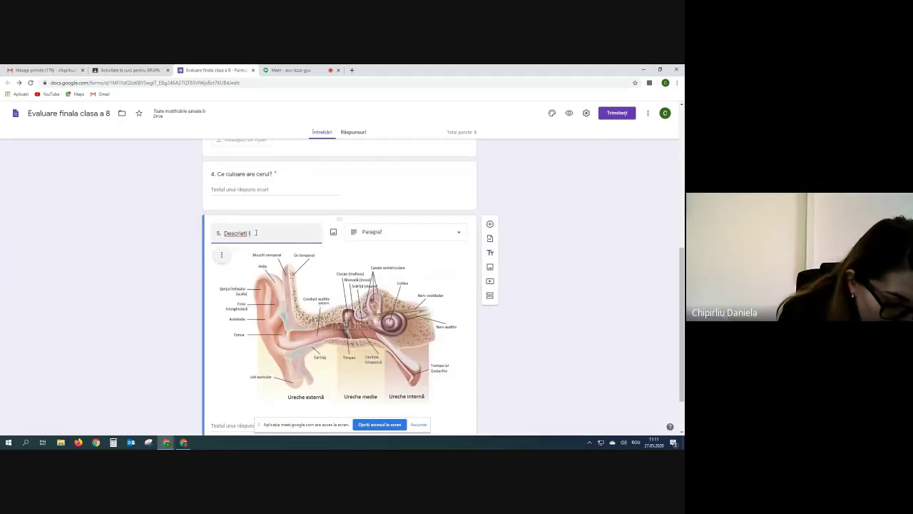
{"action": "type", "text": "maginea"}
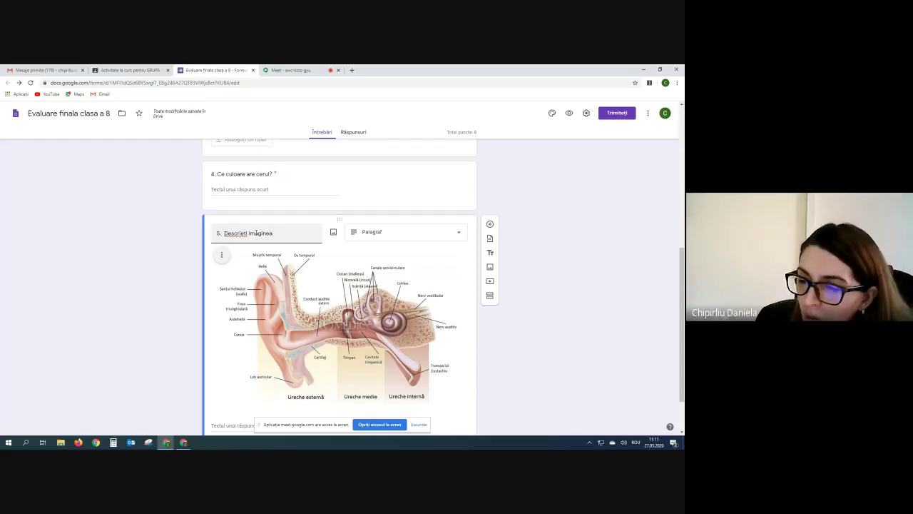
{"action": "left_click_drag", "start_coordinate": [296, 238], "coordinate": [223, 234]}
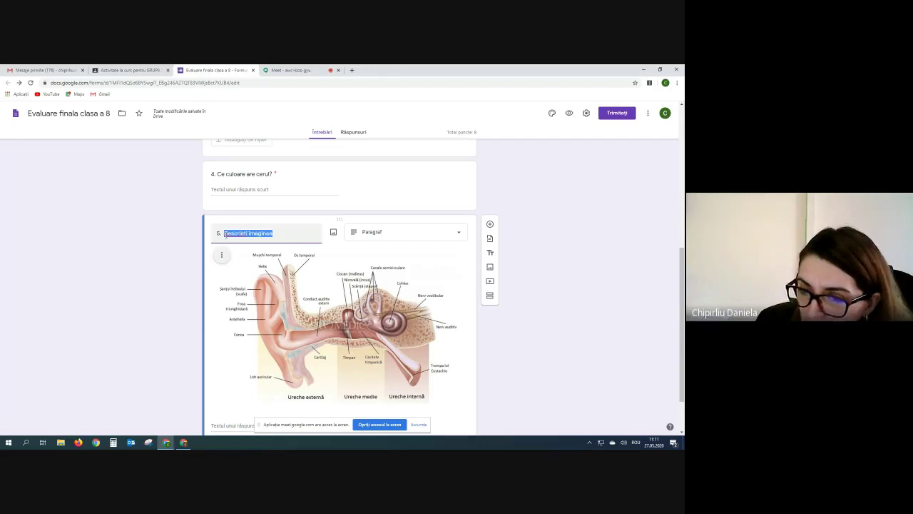
{"action": "left_click", "coordinate": [283, 234]}
{"action": "left_click", "coordinate": [460, 234]}
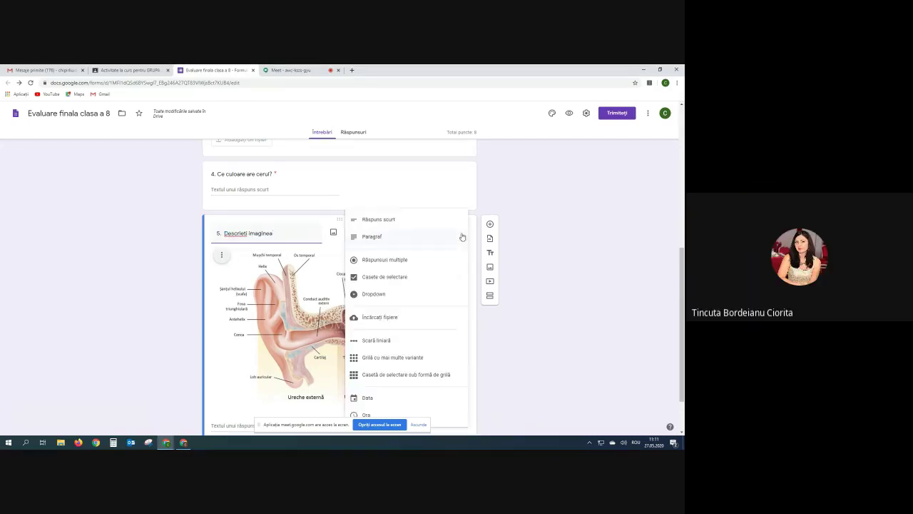
{"action": "left_click", "coordinate": [365, 238]}
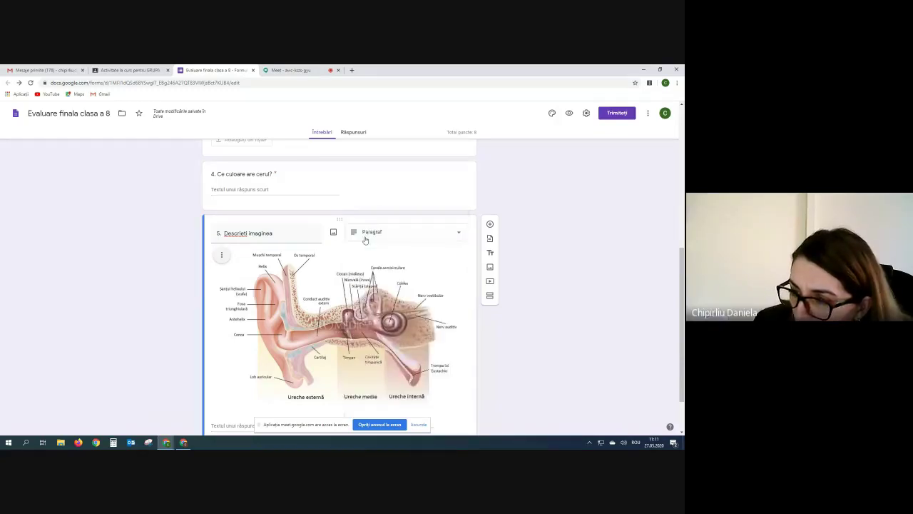
{"action": "scroll", "coordinate": [306, 316], "scroll_direction": "down", "scroll_amount": 1}
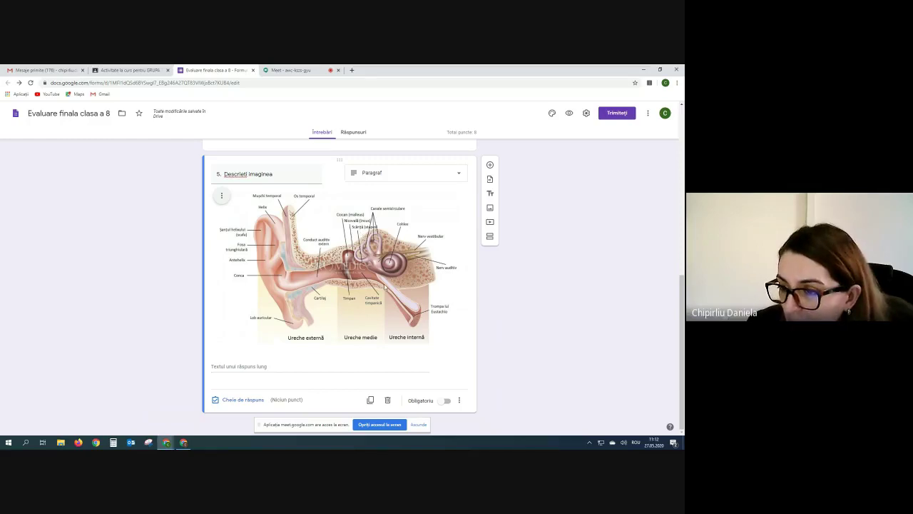
Set question 5 to 1 point in its answer key.
{"action": "left_click", "coordinate": [238, 401]}
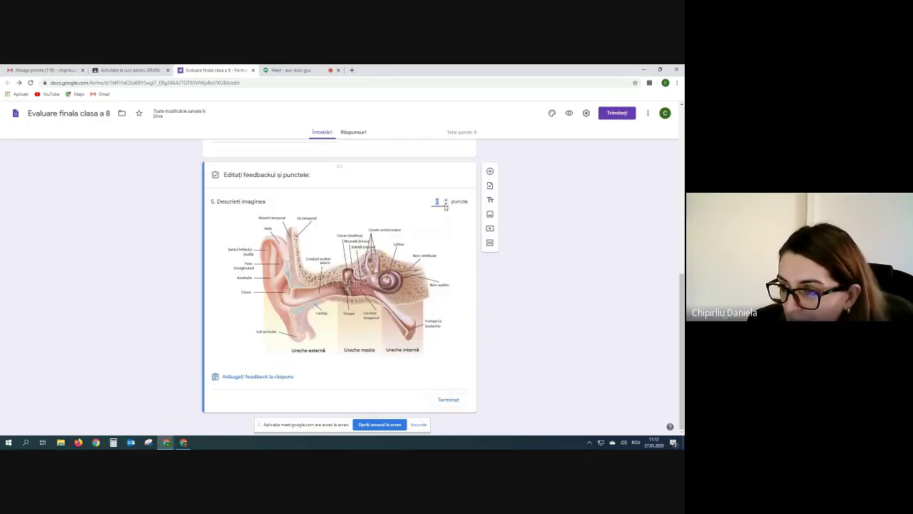
{"action": "left_click", "coordinate": [446, 200]}
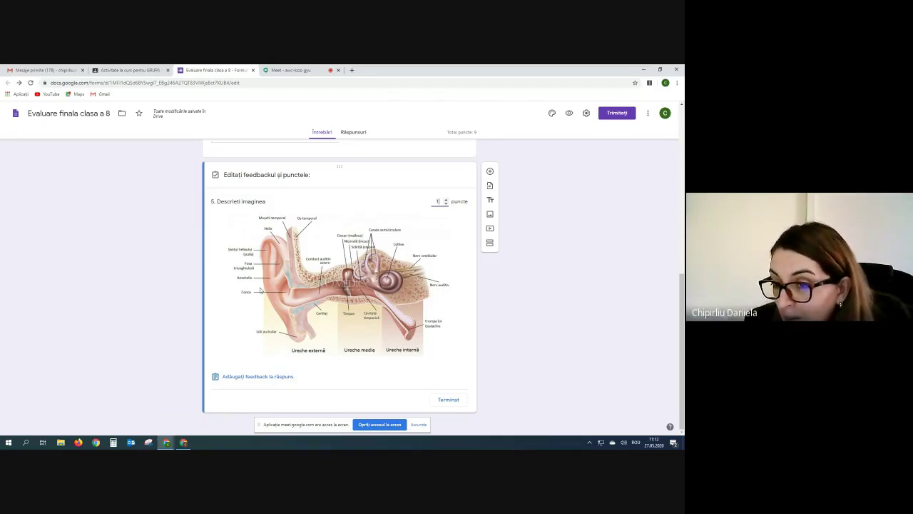
{"action": "left_click", "coordinate": [448, 399]}
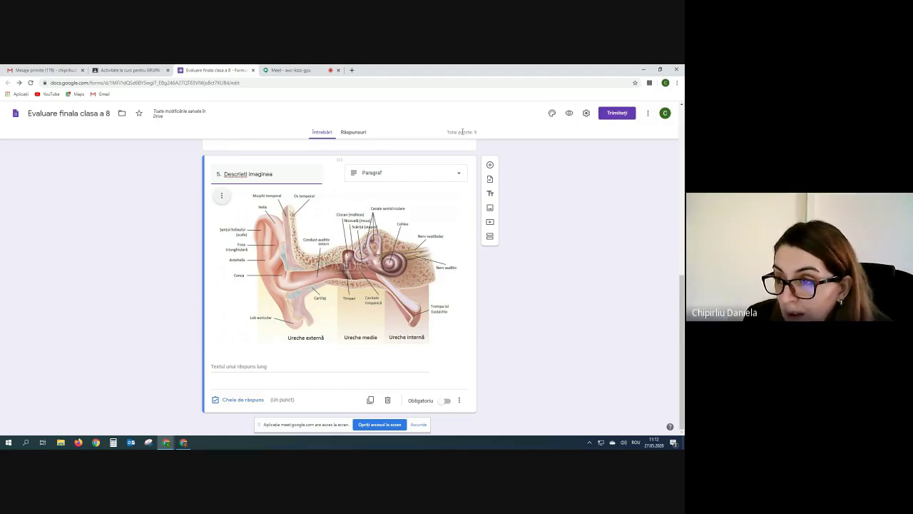
{"action": "left_click", "coordinate": [568, 113]}
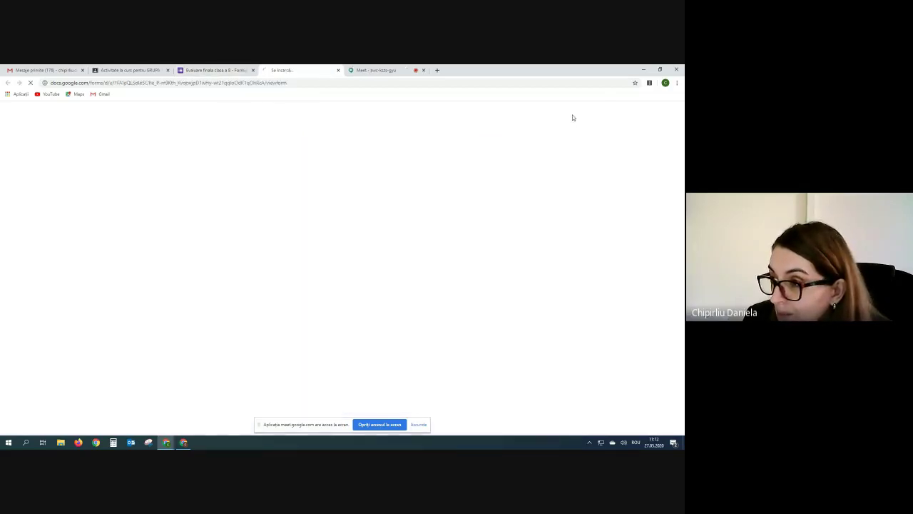
{"action": "scroll", "coordinate": [417, 223], "scroll_direction": "down", "scroll_amount": 8}
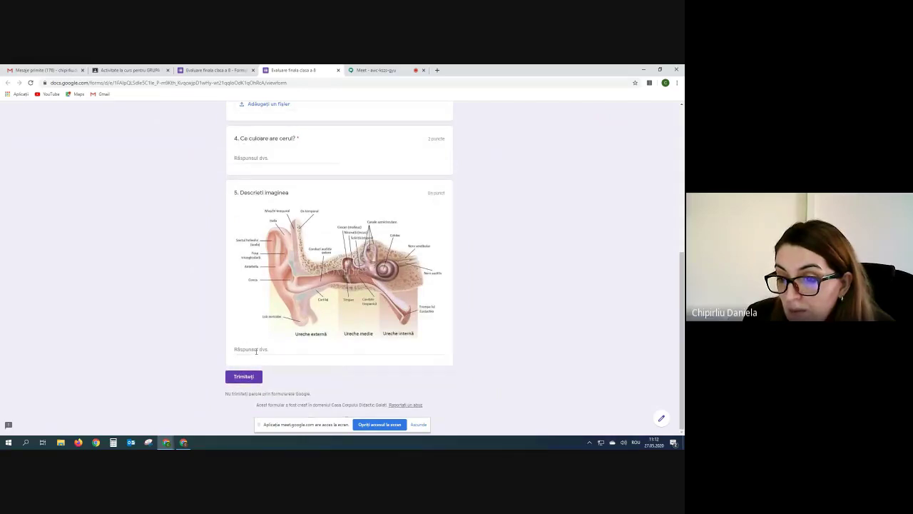
{"action": "left_click", "coordinate": [256, 350]}
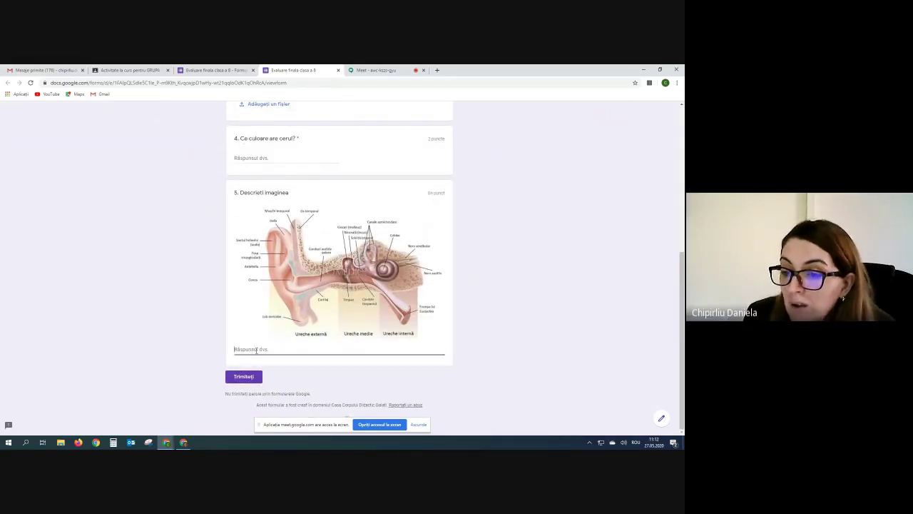
{"action": "scroll", "coordinate": [385, 341], "scroll_direction": "up", "scroll_amount": 10}
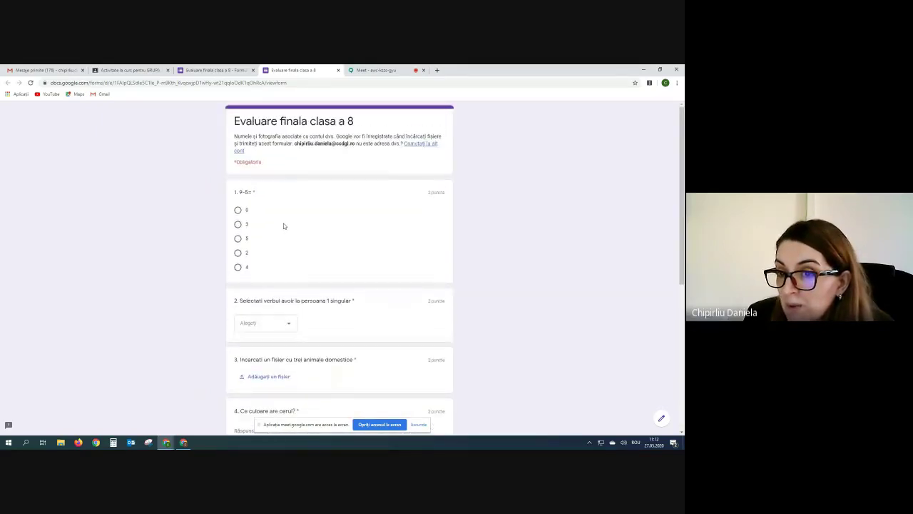
{"action": "scroll", "coordinate": [284, 227], "scroll_direction": "down", "scroll_amount": 5}
{"action": "scroll", "coordinate": [283, 227], "scroll_direction": "up", "scroll_amount": 2}
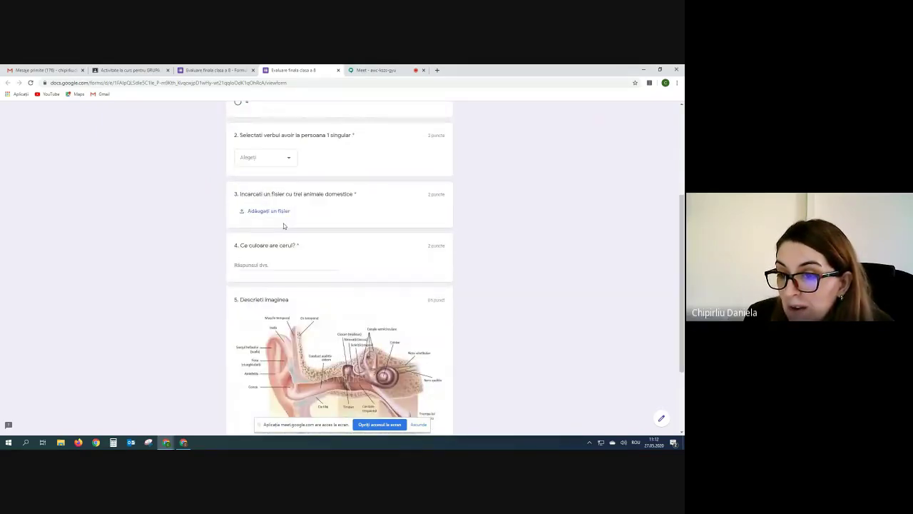
{"action": "scroll", "coordinate": [283, 226], "scroll_direction": "down", "scroll_amount": 3}
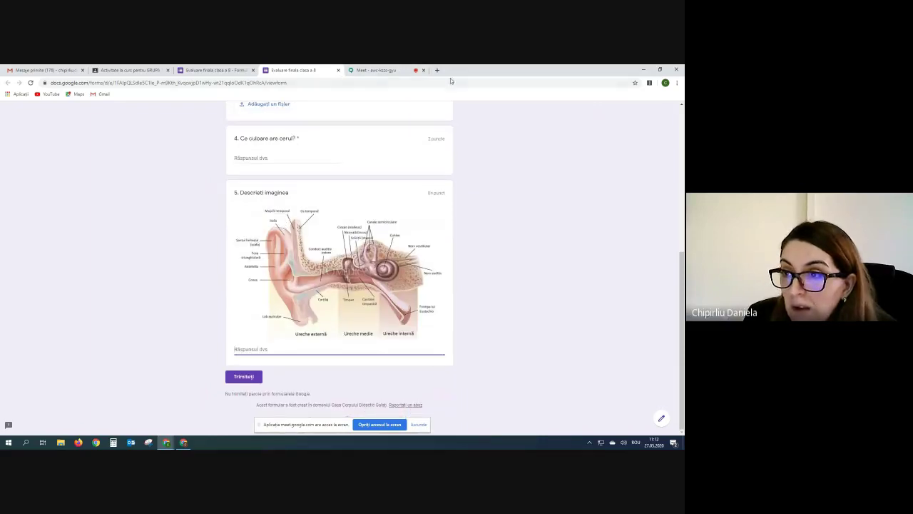
{"action": "left_click", "coordinate": [339, 70]}
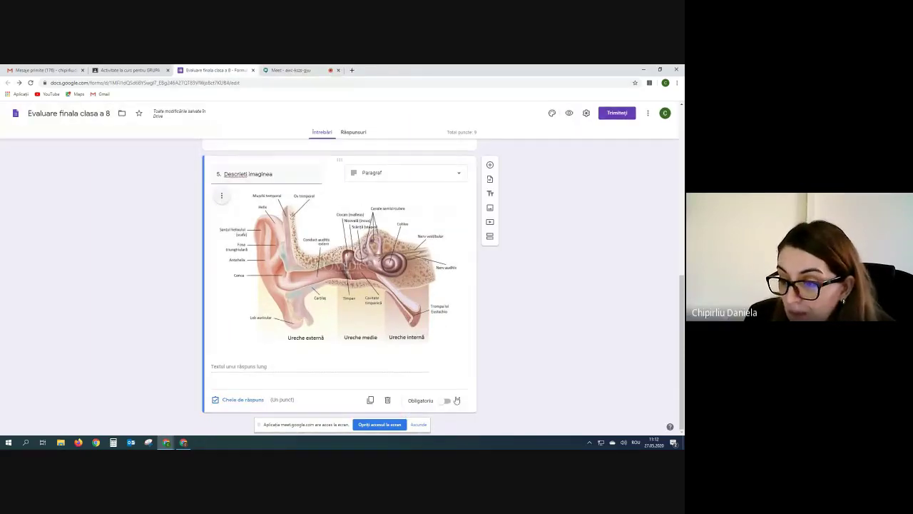
Make question 5 'Descrieți imaginea' required and review the form.
{"action": "left_click", "coordinate": [444, 401]}
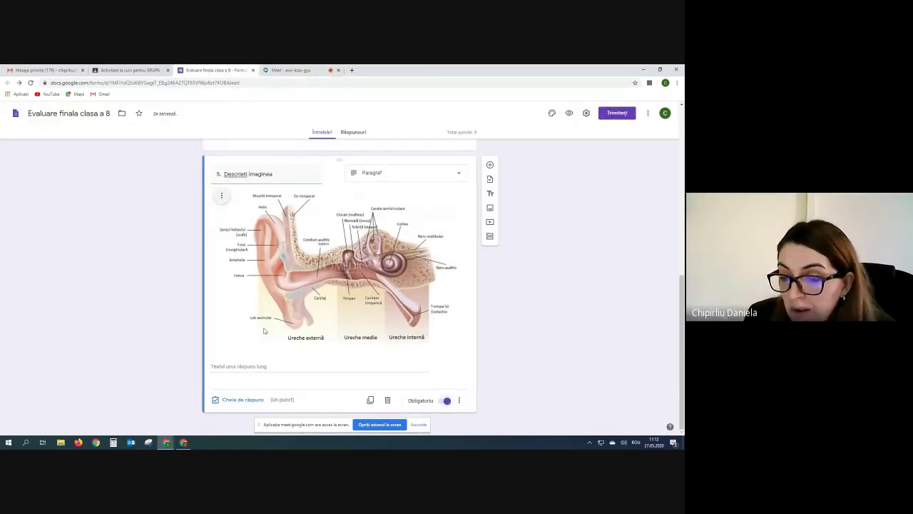
{"action": "scroll", "coordinate": [325, 295], "scroll_direction": "up", "scroll_amount": 1}
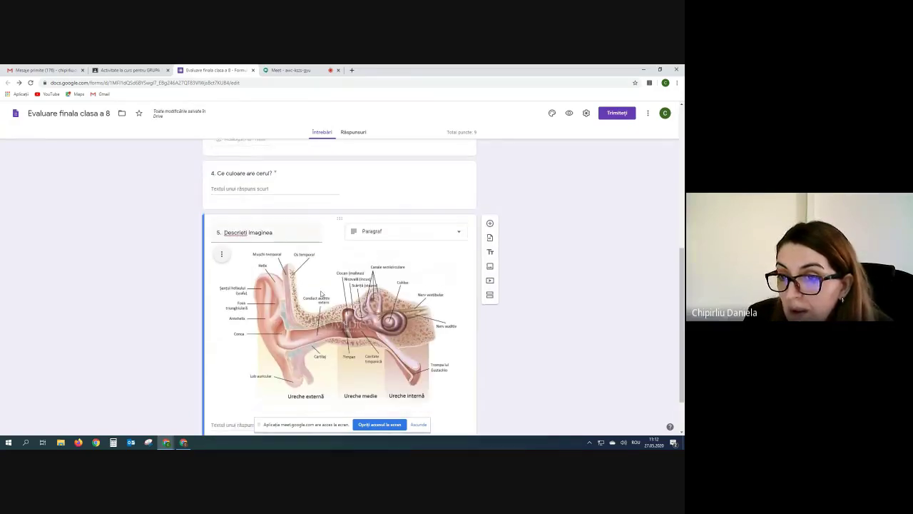
{"action": "scroll", "coordinate": [317, 291], "scroll_direction": "down", "scroll_amount": 1}
{"action": "scroll", "coordinate": [307, 287], "scroll_direction": "up", "scroll_amount": 3}
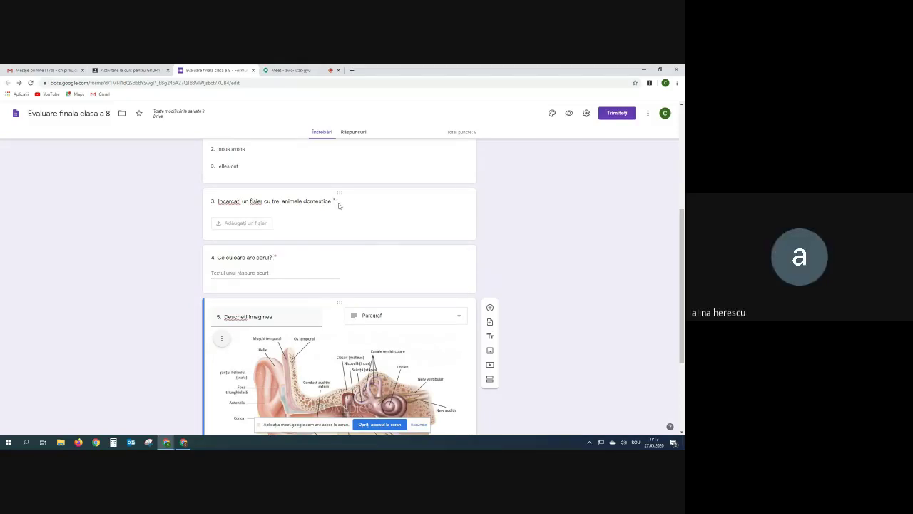
{"action": "scroll", "coordinate": [243, 300], "scroll_direction": "up", "scroll_amount": 6}
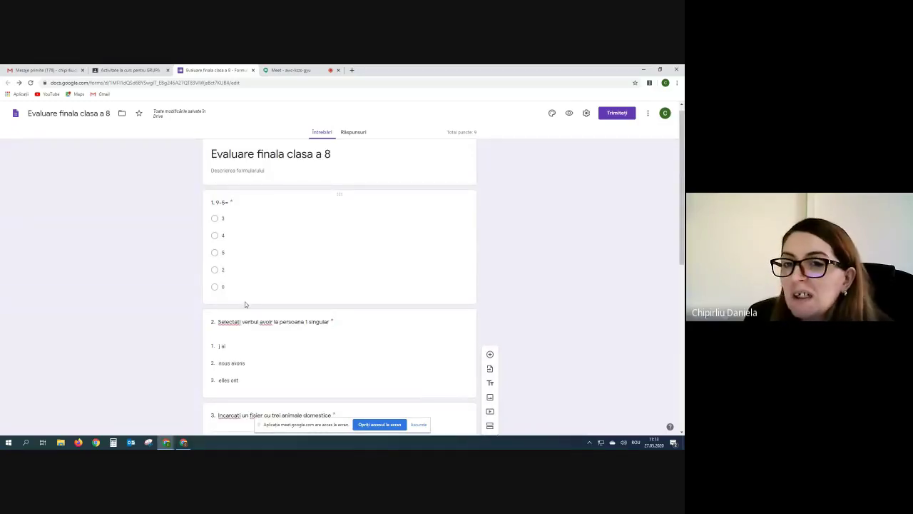
{"action": "scroll", "coordinate": [245, 305], "scroll_direction": "down", "scroll_amount": 10}
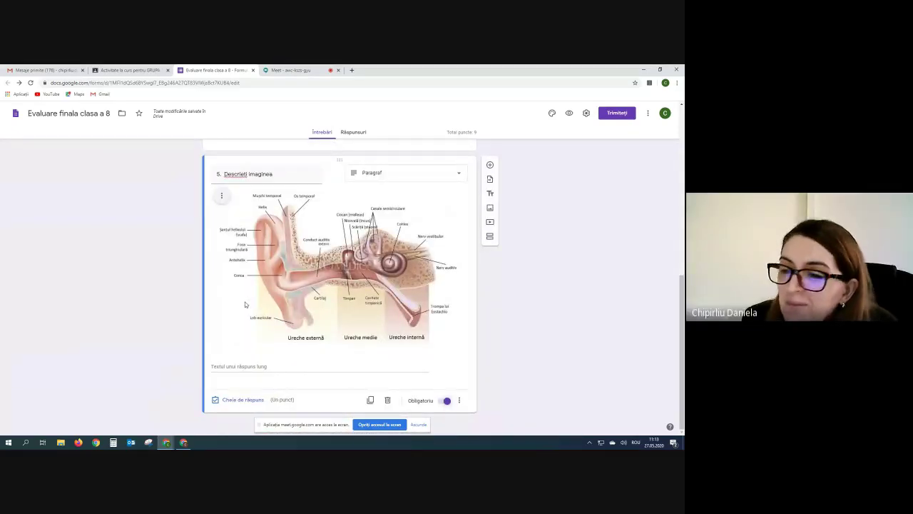
Add question 6 titled '6.' as a Casete de selectare question.
{"action": "left_click", "coordinate": [490, 165]}
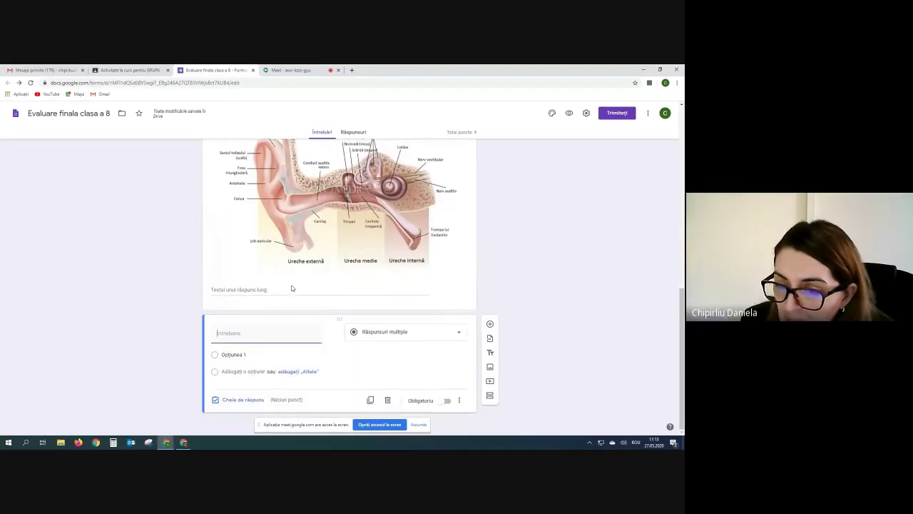
{"action": "scroll", "coordinate": [291, 288], "scroll_direction": "up", "scroll_amount": 4}
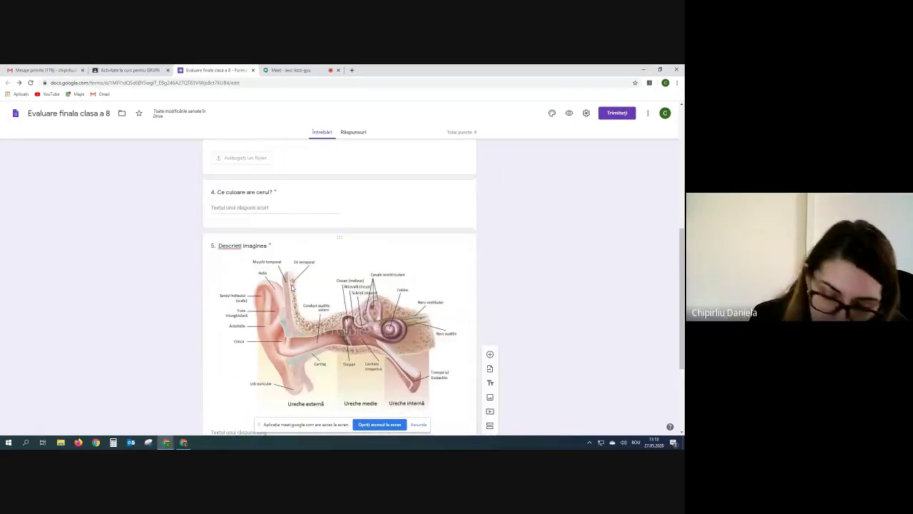
{"action": "type", "text": "6."}
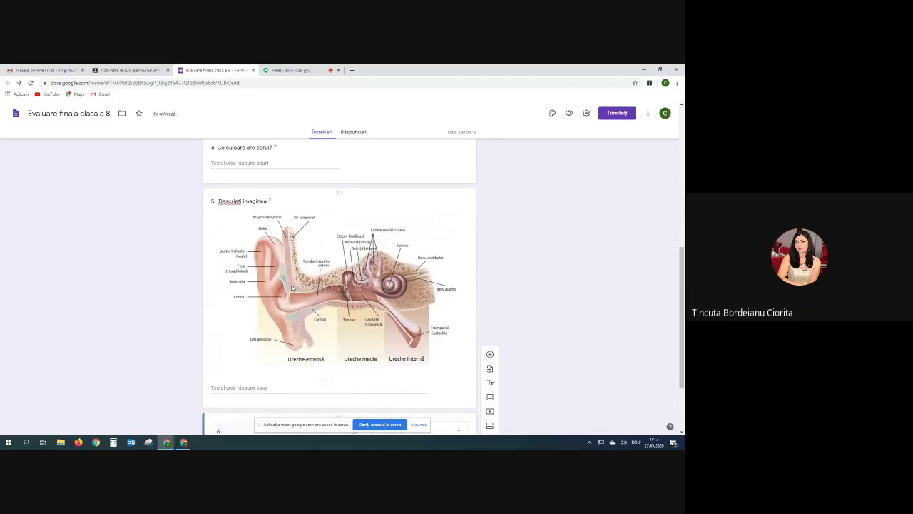
{"action": "scroll", "coordinate": [291, 288], "scroll_direction": "down", "scroll_amount": 3}
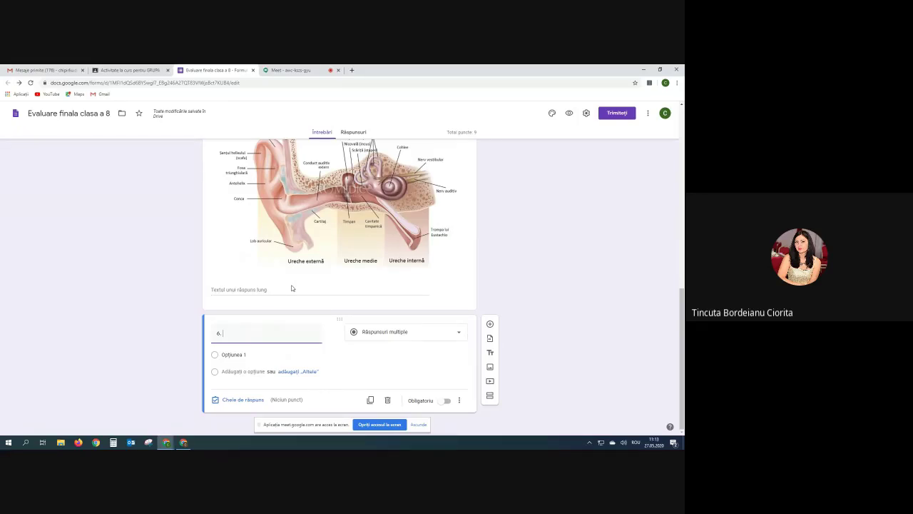
{"action": "left_click", "coordinate": [459, 335]}
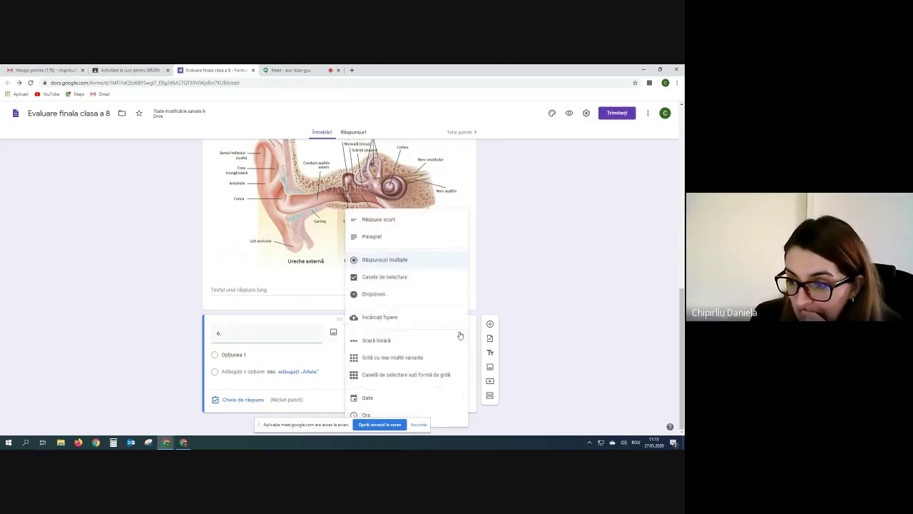
{"action": "left_click", "coordinate": [388, 278]}
{"action": "left_click", "coordinate": [246, 334]}
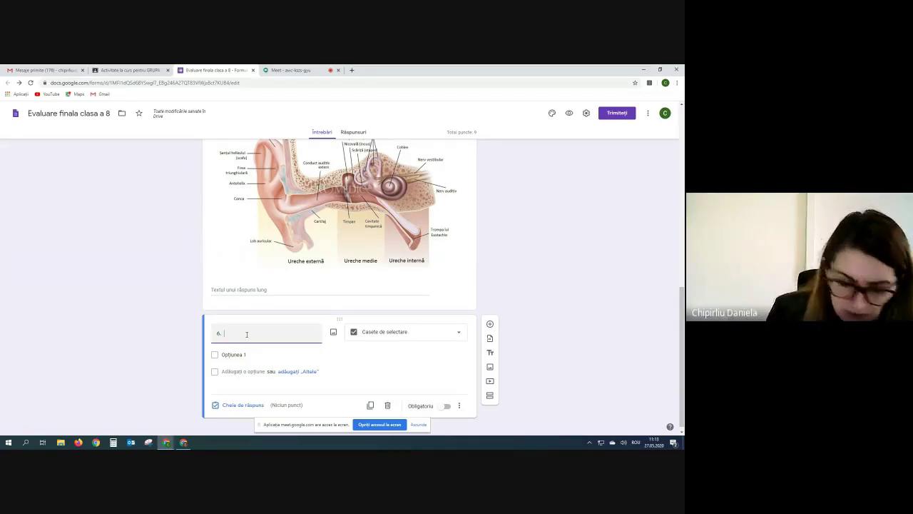
Title question 6 'Oasele urechii medie' with options Timpan, Cavitate timpanica, Nerv auditiv, Conca.
{"action": "type", "text": "Oasele  urechii med"}
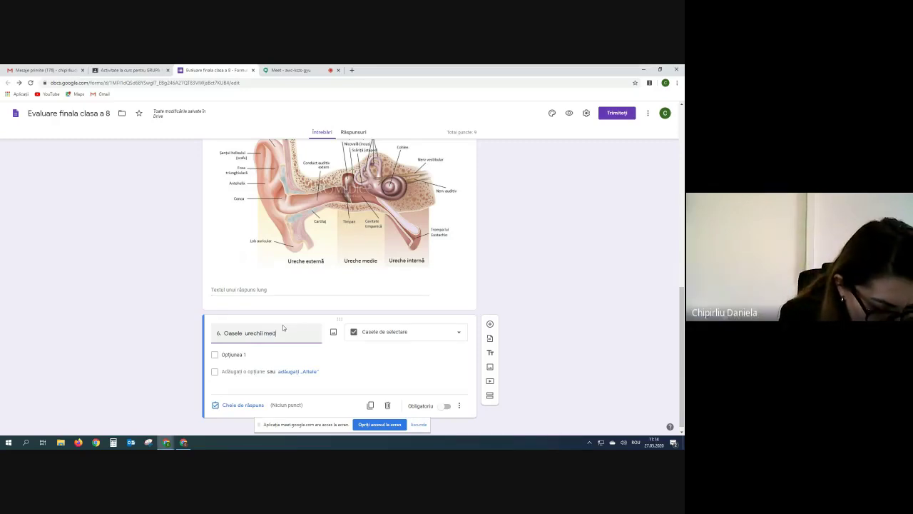
{"action": "type", "text": "ie"}
{"action": "left_click", "coordinate": [247, 353]}
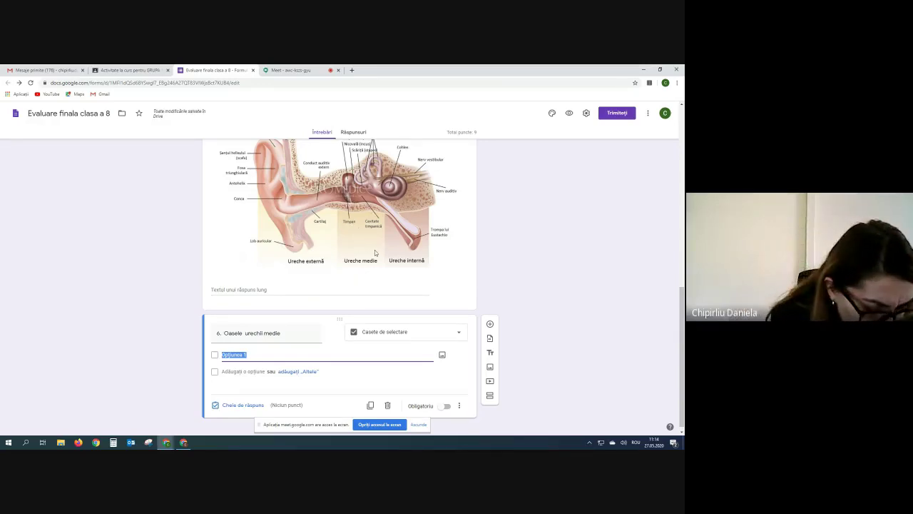
{"action": "type", "text": "Timpan"}
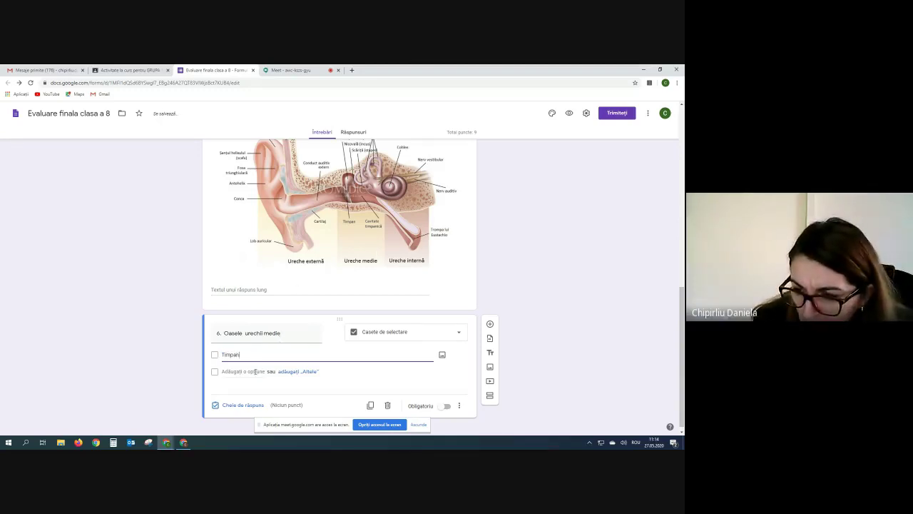
{"action": "key", "text": "Return"}
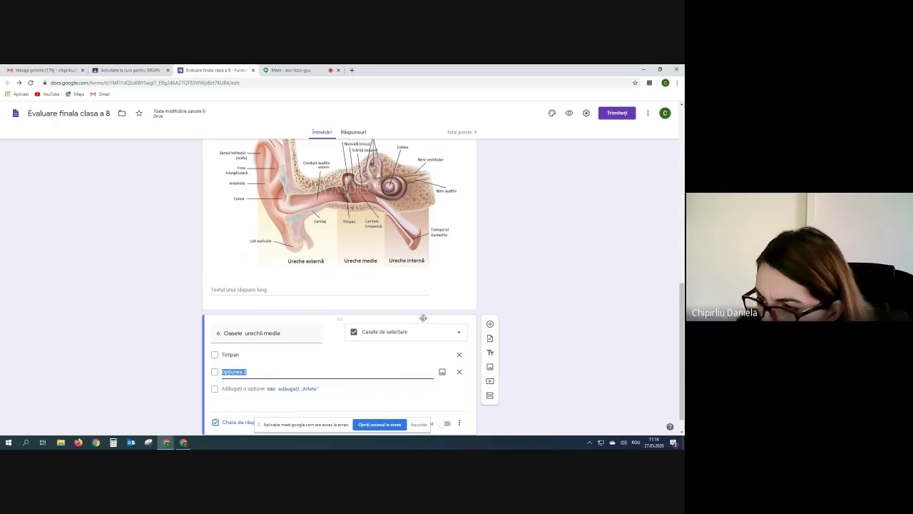
{"action": "type", "text": "Cavitate"}
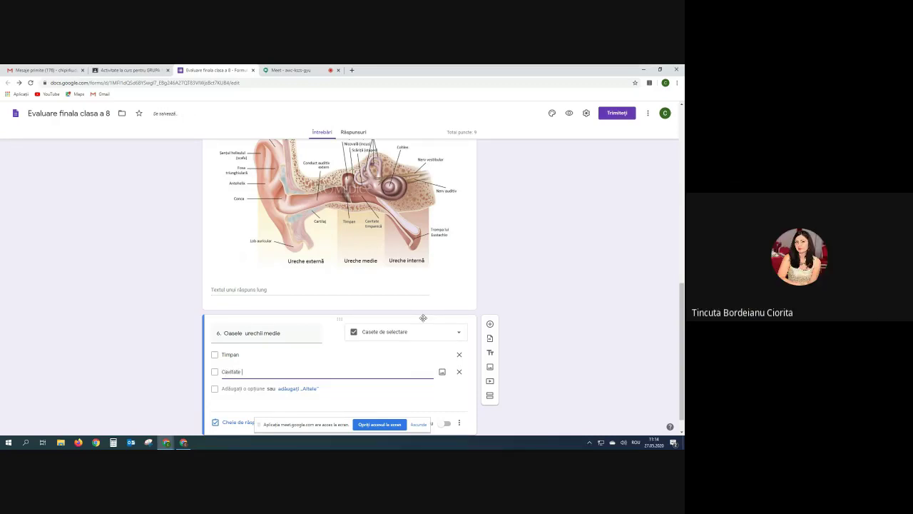
{"action": "type", "text": " timpanica"}
{"action": "key", "text": "Return"}
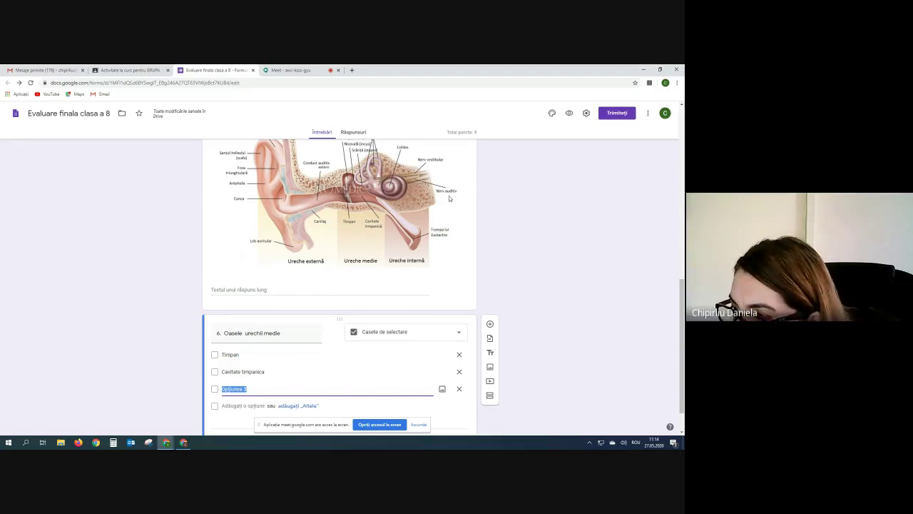
{"action": "type", "text": "N"}
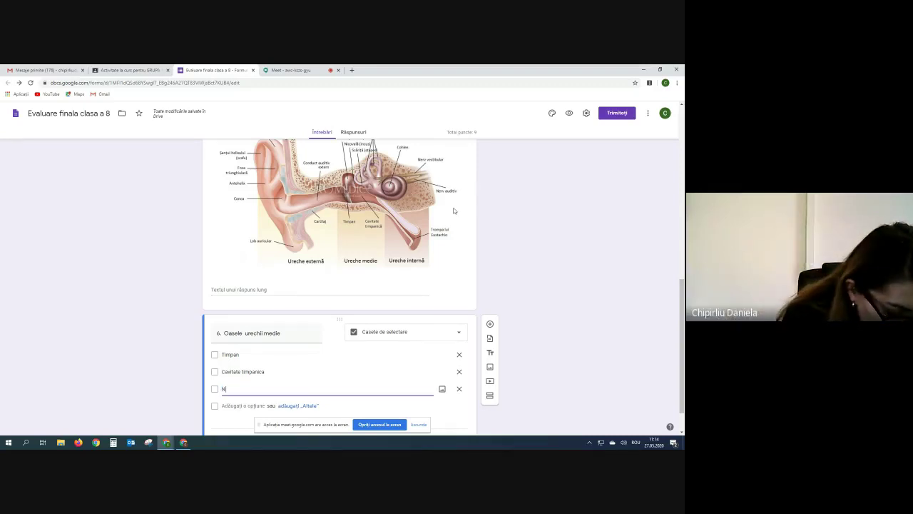
{"action": "type", "text": "erv au"}
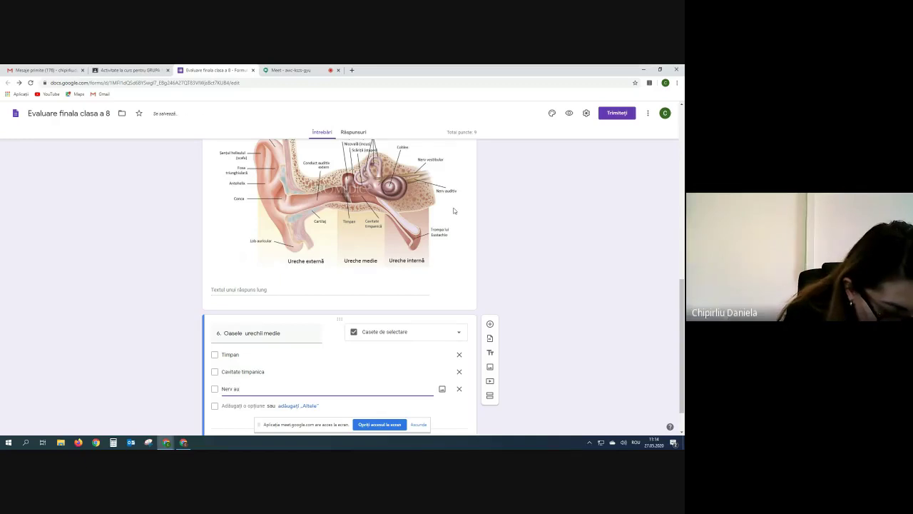
{"action": "type", "text": "ditiv"}
{"action": "key", "text": "Return"}
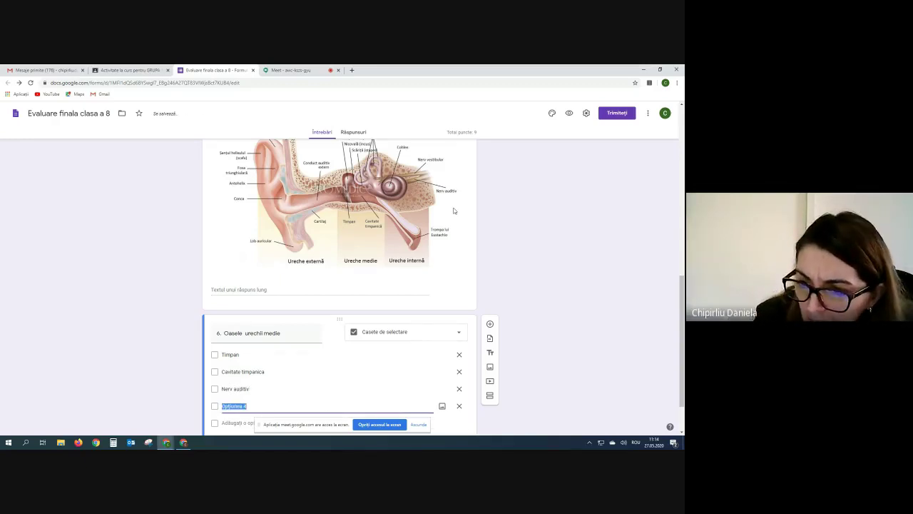
{"action": "type", "text": "Con"}
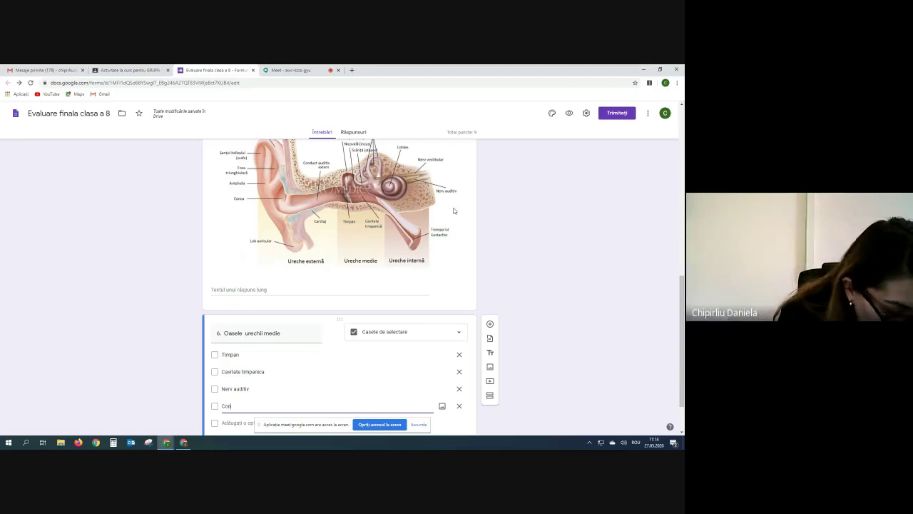
{"action": "type", "text": "ca"}
{"action": "scroll", "coordinate": [453, 211], "scroll_direction": "down", "scroll_amount": 2}
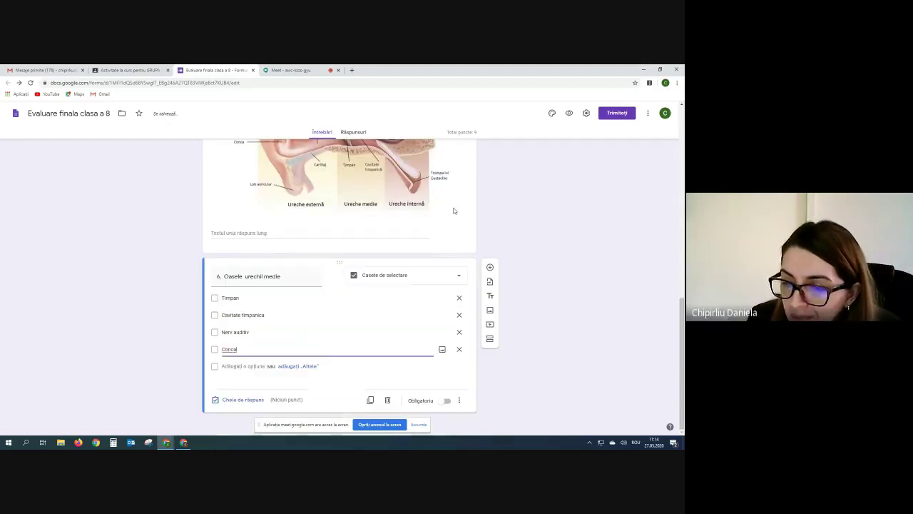
Key Timpan and Cavitate timpanica as correct for question 6, worth 1 point.
{"action": "left_click", "coordinate": [236, 401]}
{"action": "left_click", "coordinate": [218, 314]}
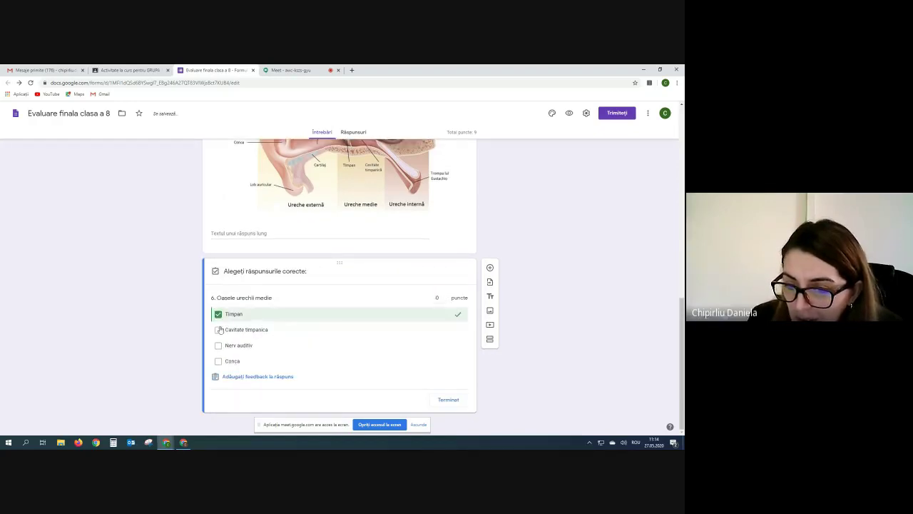
{"action": "left_click", "coordinate": [218, 330]}
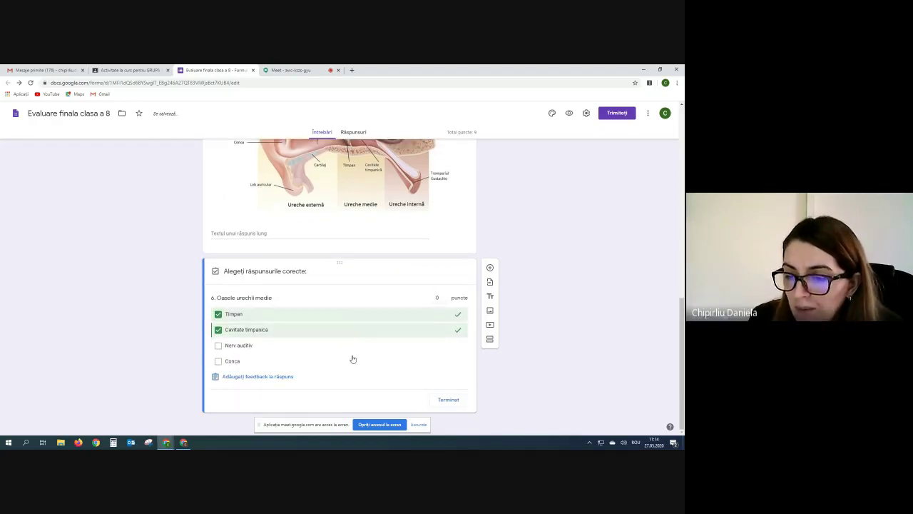
{"action": "left_click", "coordinate": [446, 296]}
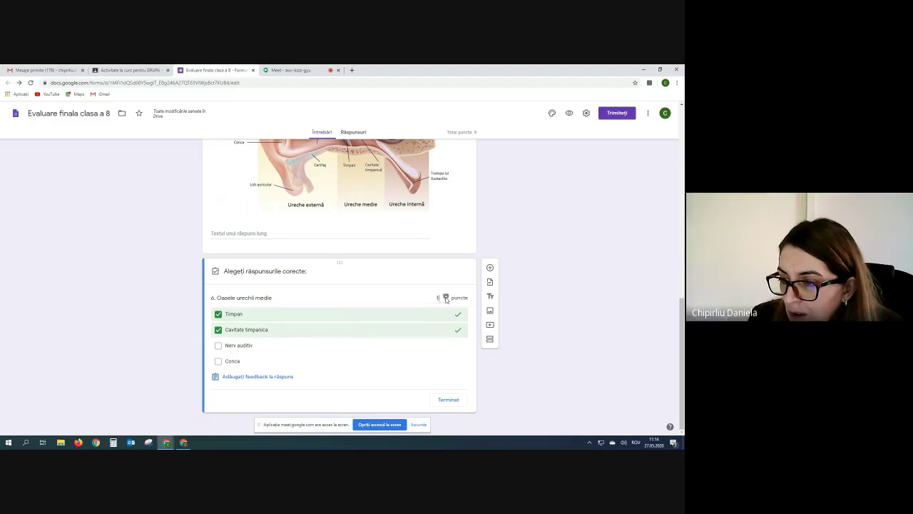
{"action": "left_click", "coordinate": [447, 399]}
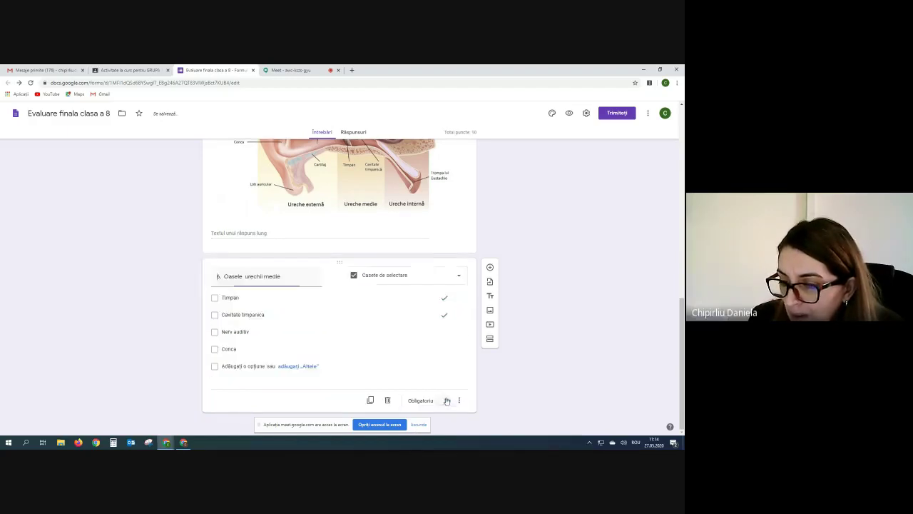
Make question 6 required and shuffle its option order.
{"action": "left_click", "coordinate": [446, 401]}
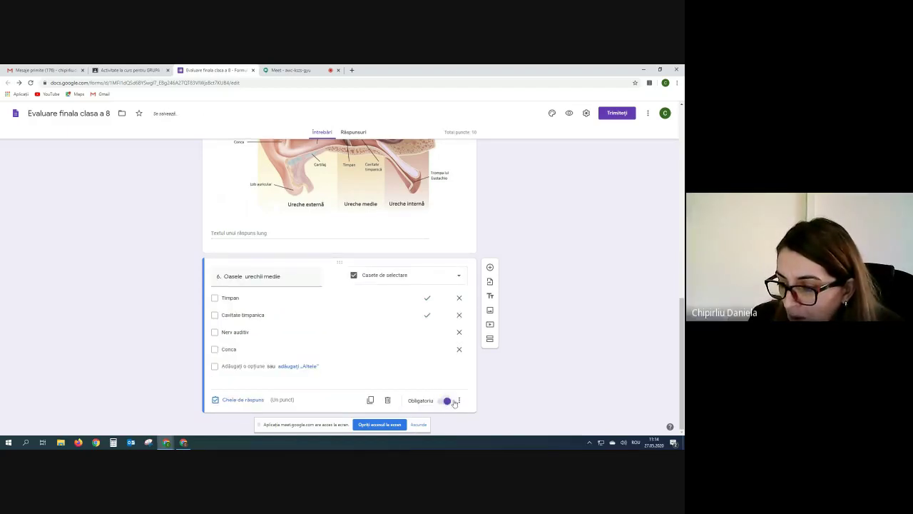
{"action": "left_click", "coordinate": [458, 401]}
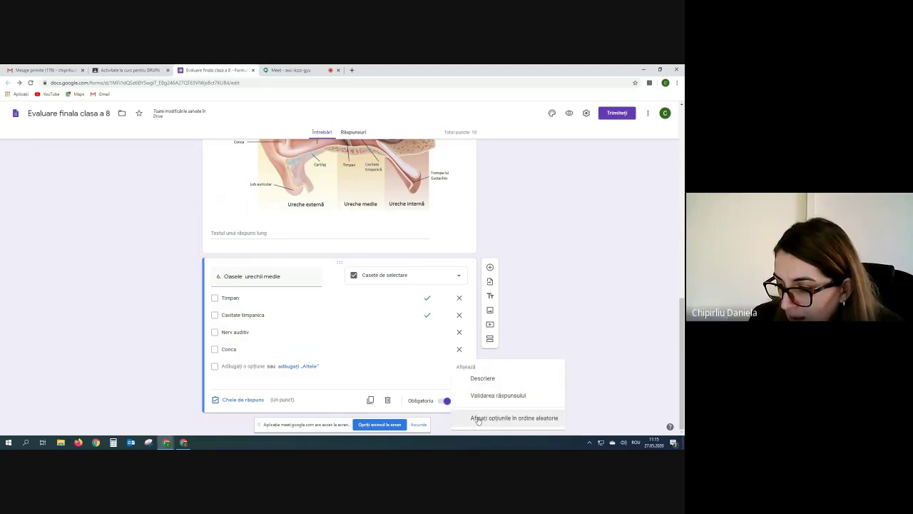
{"action": "left_click", "coordinate": [478, 419]}
{"action": "scroll", "coordinate": [280, 327], "scroll_direction": "up", "scroll_amount": 5}
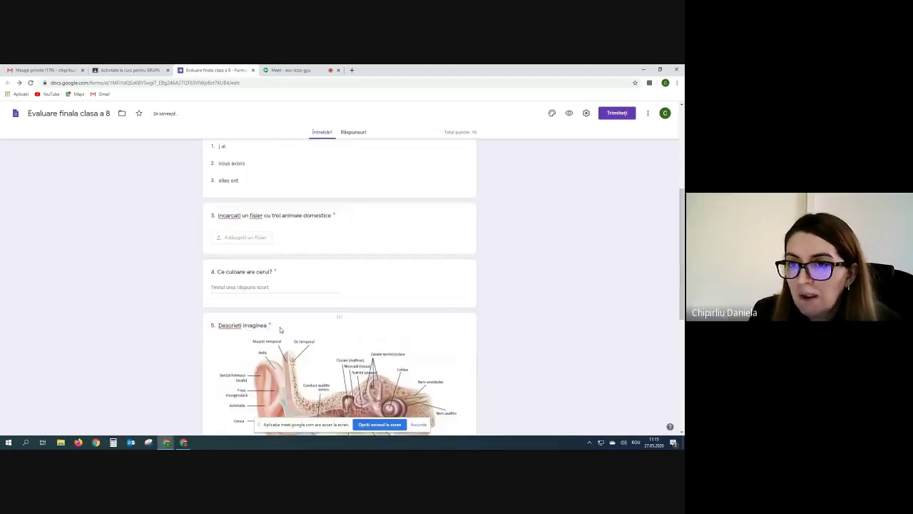
{"action": "scroll", "coordinate": [280, 327], "scroll_direction": "up", "scroll_amount": 3}
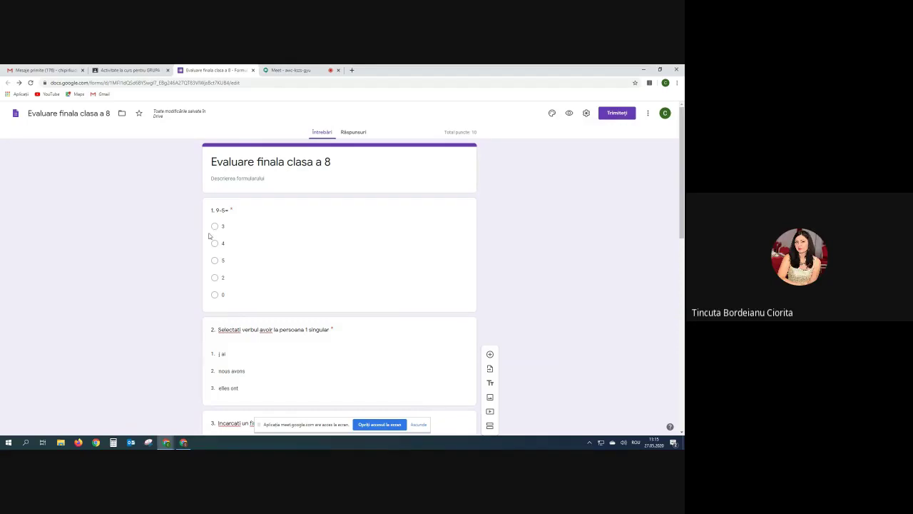
{"action": "scroll", "coordinate": [365, 313], "scroll_direction": "down", "scroll_amount": 3}
{"action": "scroll", "coordinate": [364, 314], "scroll_direction": "down", "scroll_amount": 7}
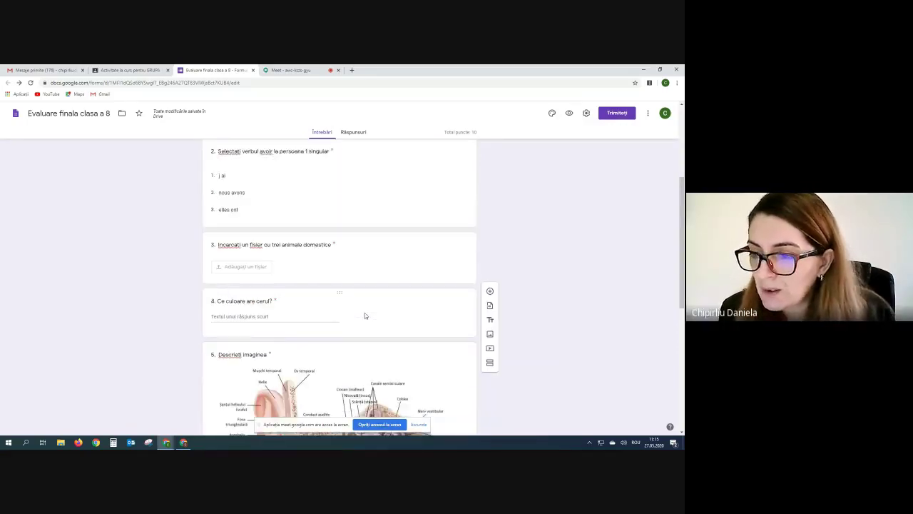
{"action": "scroll", "coordinate": [321, 316], "scroll_direction": "up", "scroll_amount": 5}
{"action": "scroll", "coordinate": [321, 315], "scroll_direction": "down", "scroll_amount": 2}
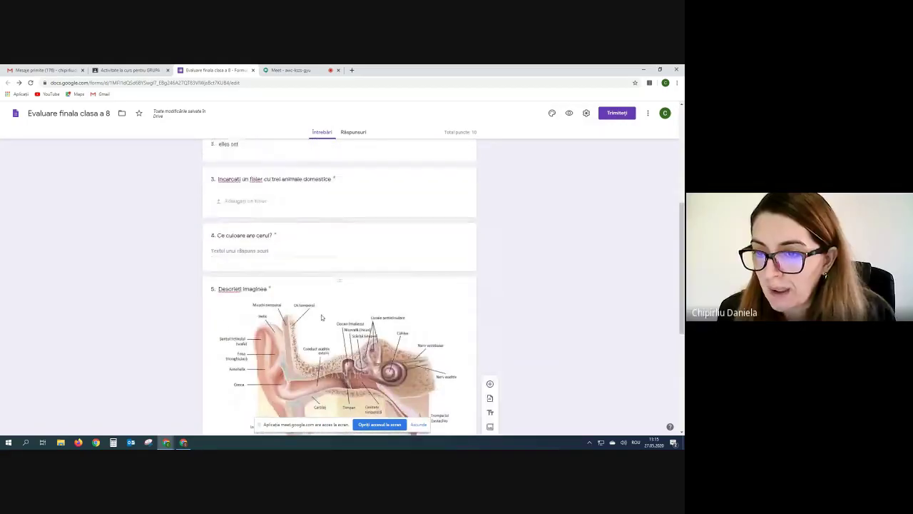
{"action": "scroll", "coordinate": [321, 314], "scroll_direction": "up", "scroll_amount": 1}
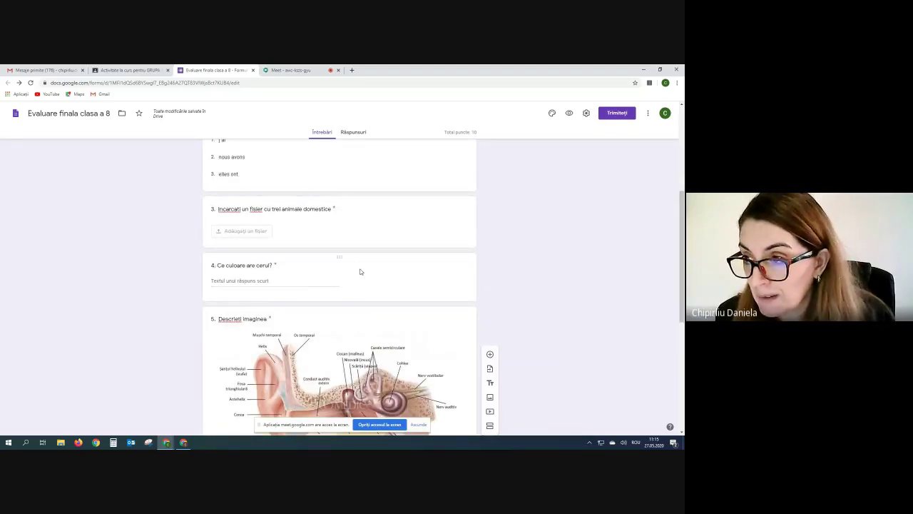
{"action": "scroll", "coordinate": [360, 272], "scroll_direction": "down", "scroll_amount": 1}
{"action": "scroll", "coordinate": [360, 275], "scroll_direction": "down", "scroll_amount": 1}
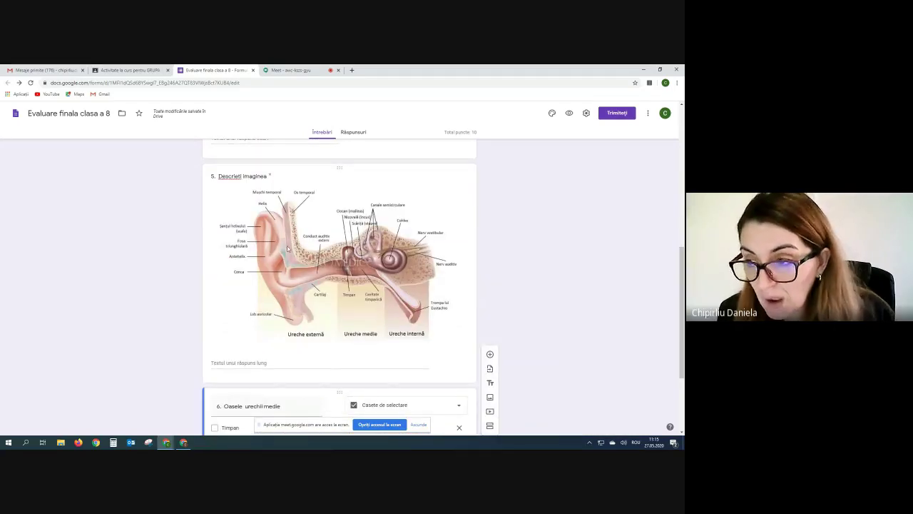
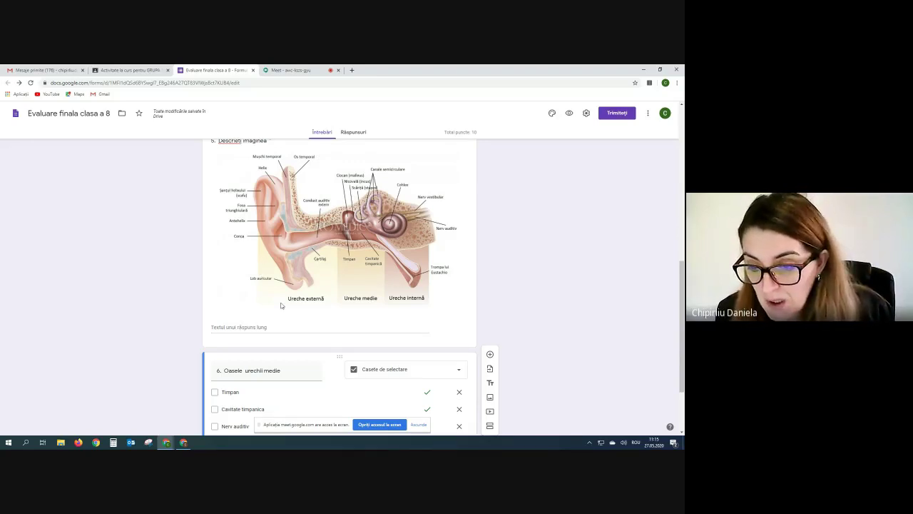
Switch to the Meet call and drag the screen-sharing notice out of the way.
{"action": "scroll", "coordinate": [280, 306], "scroll_direction": "down", "scroll_amount": 2}
{"action": "scroll", "coordinate": [281, 306], "scroll_direction": "up", "scroll_amount": 10}
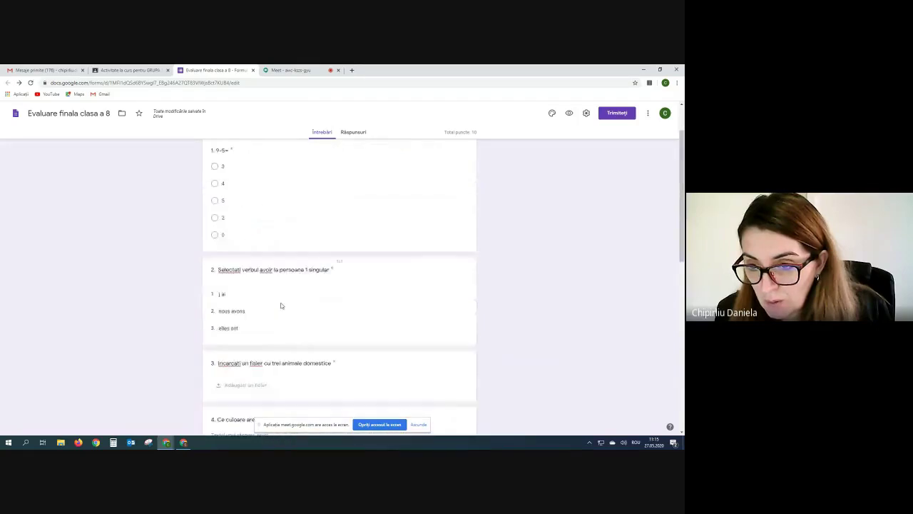
{"action": "scroll", "coordinate": [281, 305], "scroll_direction": "up", "scroll_amount": 3}
{"action": "scroll", "coordinate": [281, 306], "scroll_direction": "down", "scroll_amount": 10}
{"action": "scroll", "coordinate": [280, 305], "scroll_direction": "up", "scroll_amount": 2}
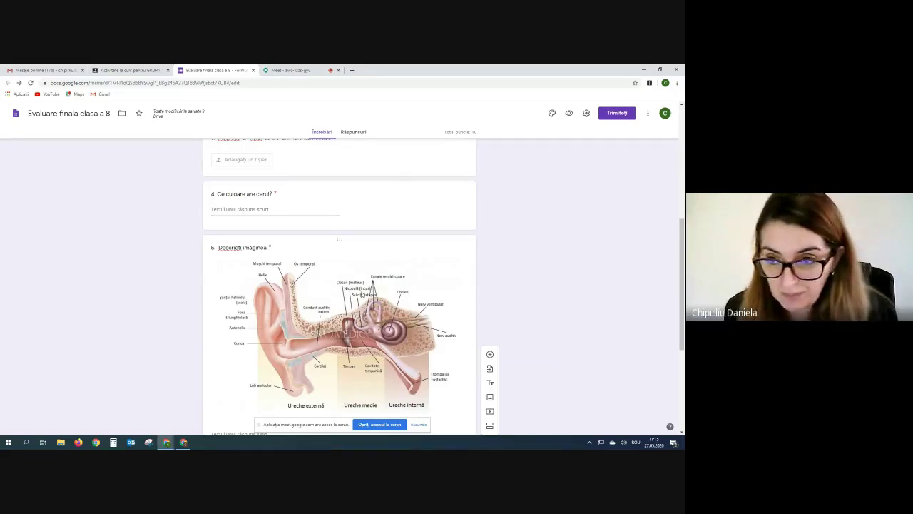
{"action": "scroll", "coordinate": [346, 329], "scroll_direction": "up", "scroll_amount": 3}
{"action": "scroll", "coordinate": [346, 328], "scroll_direction": "up", "scroll_amount": 1}
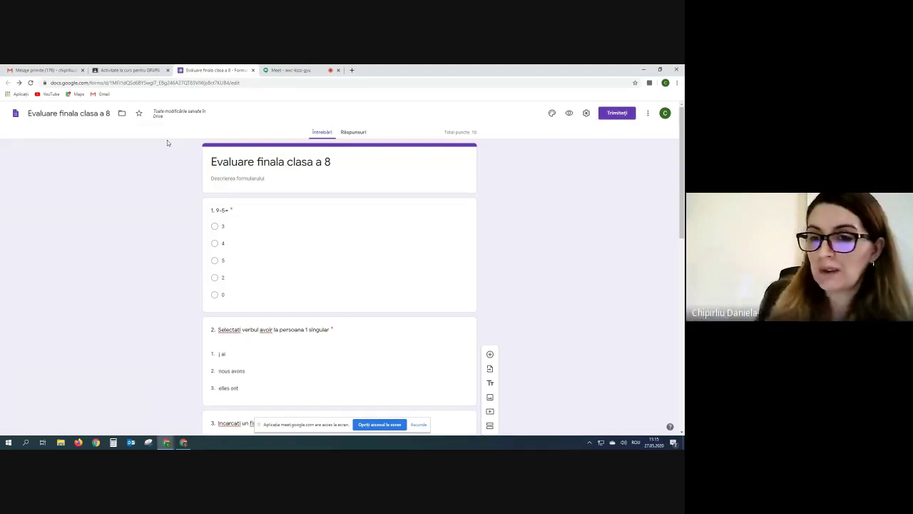
{"action": "left_click", "coordinate": [288, 70]}
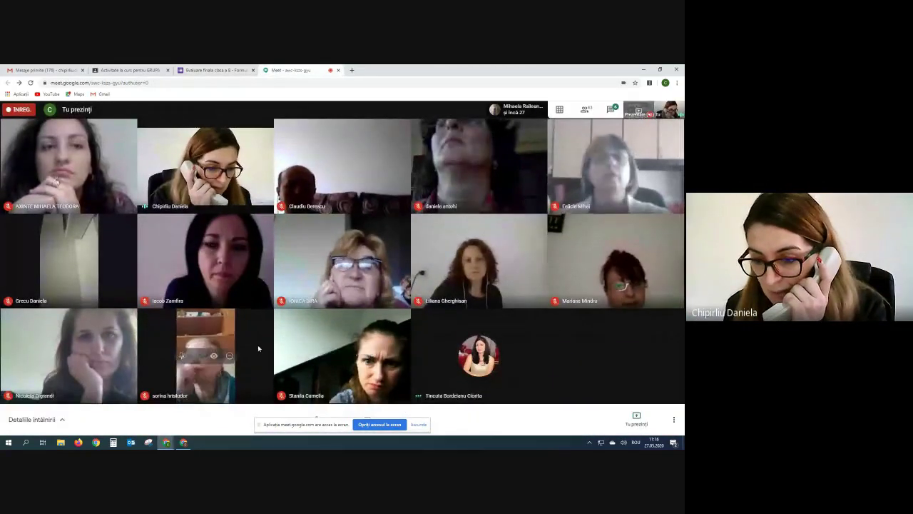
{"action": "left_click", "coordinate": [335, 424]}
{"action": "left_click_drag", "start_coordinate": [336, 425], "coordinate": [381, 409]}
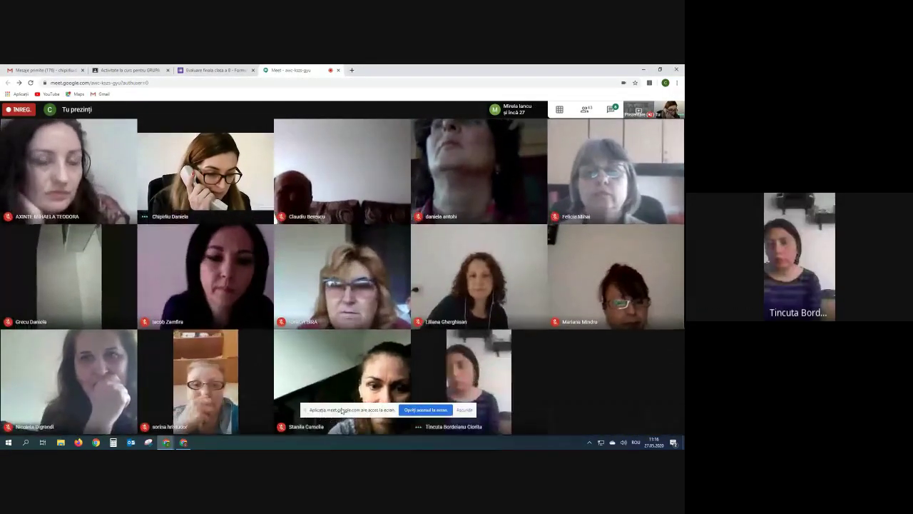
{"action": "left_click_drag", "start_coordinate": [322, 408], "coordinate": [168, 375]}
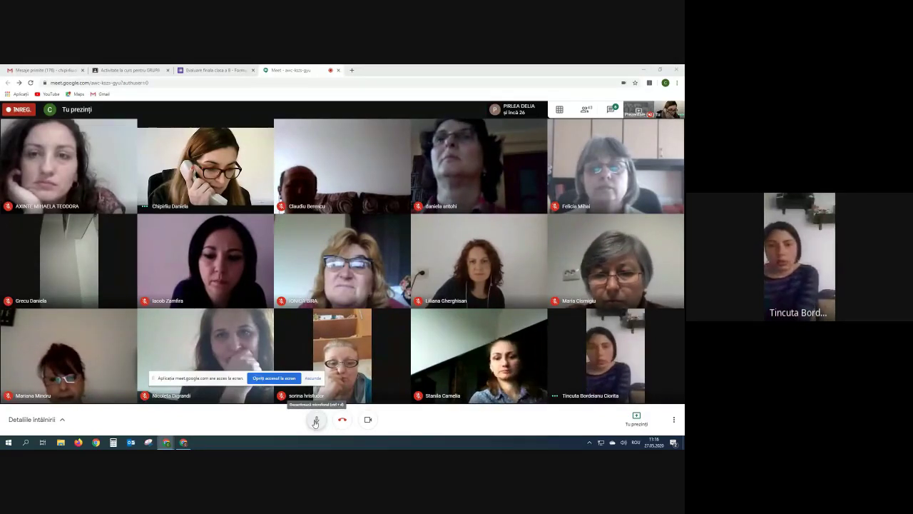
Mute and then unmute the microphone in the Meet call.
{"action": "left_click", "coordinate": [315, 420]}
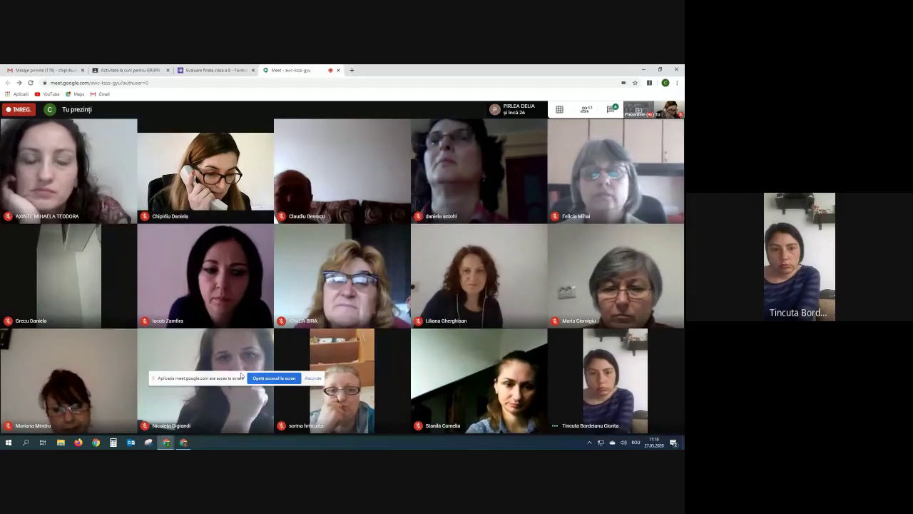
{"action": "left_click_drag", "start_coordinate": [241, 376], "coordinate": [228, 397]}
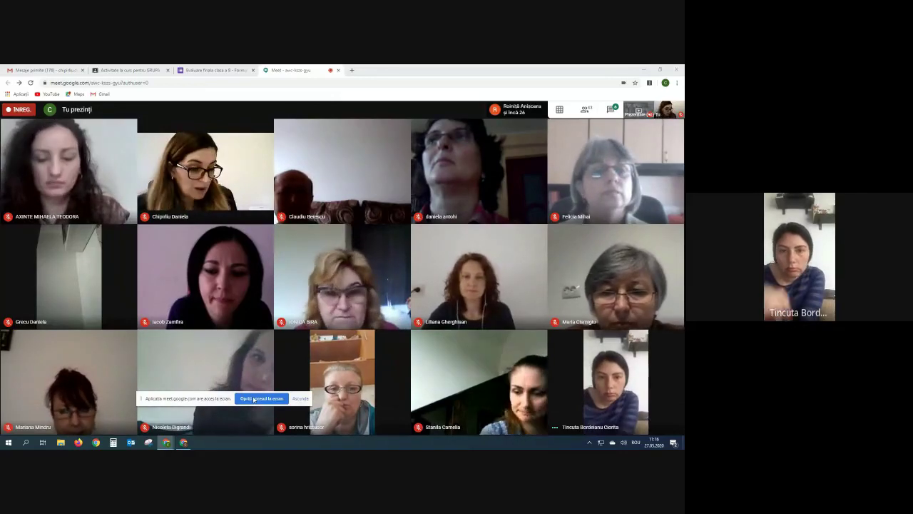
{"action": "left_click", "coordinate": [316, 419]}
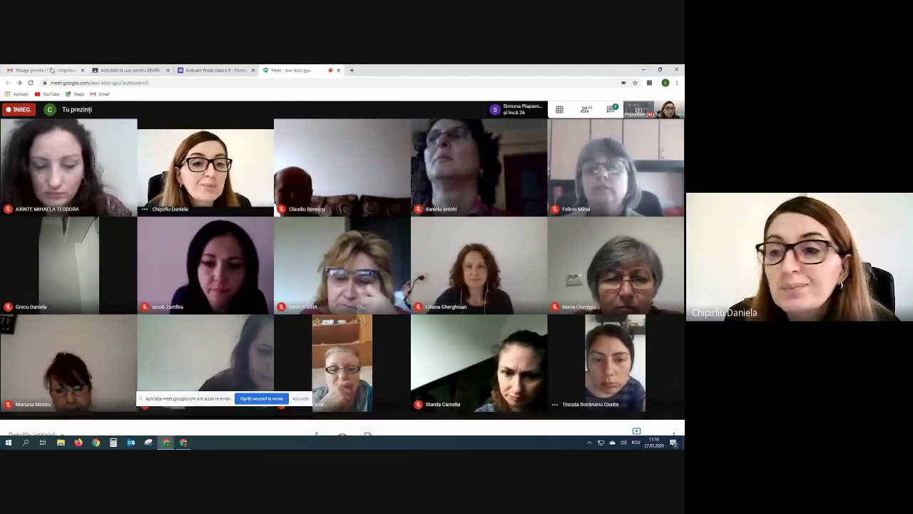
{"action": "left_click", "coordinate": [212, 69]}
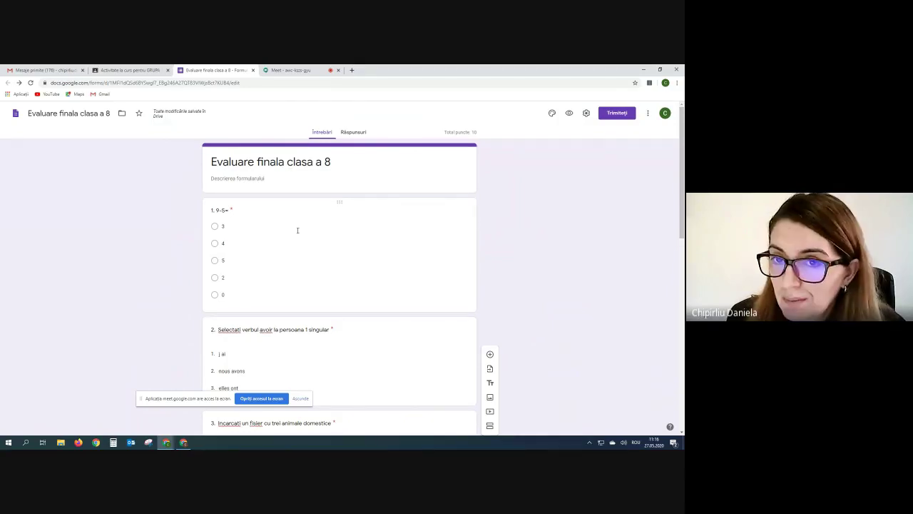
Change the Testare Finala assignment's points from 100 to 10.
{"action": "left_click", "coordinate": [110, 72]}
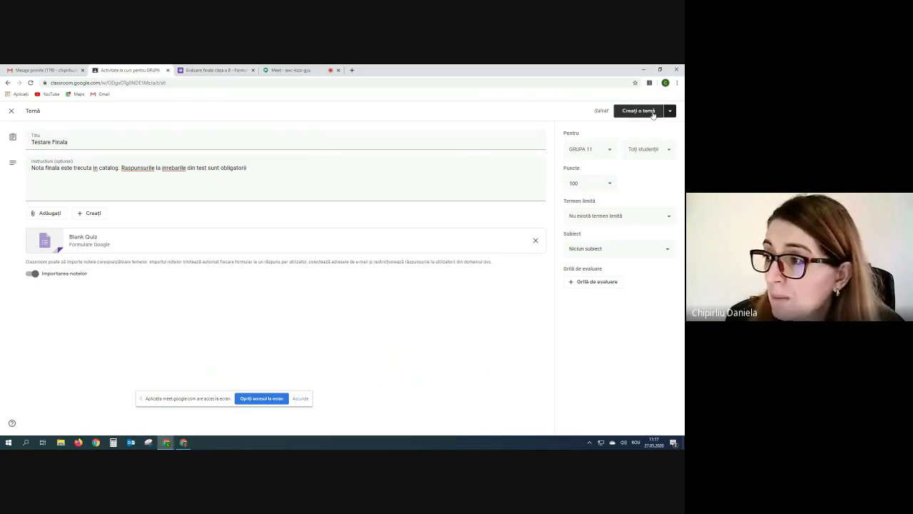
{"action": "left_click", "coordinate": [609, 185]}
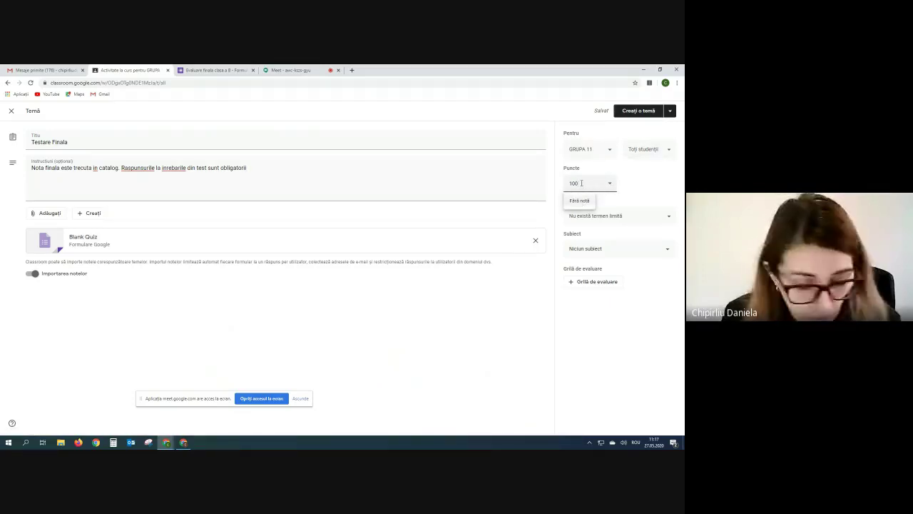
{"action": "key", "text": "BackSpace"}
{"action": "left_click", "coordinate": [511, 220]}
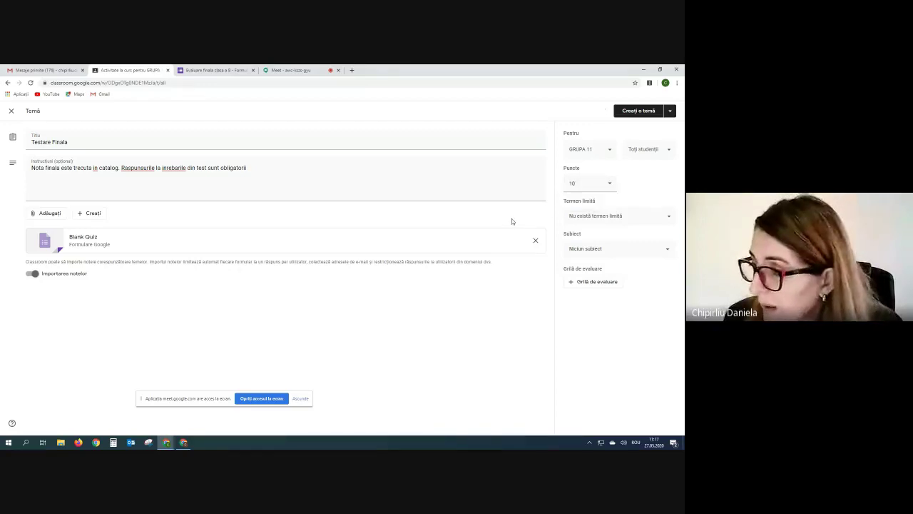
Put the assignment under a new topic named TESTE and create it.
{"action": "left_click", "coordinate": [667, 250]}
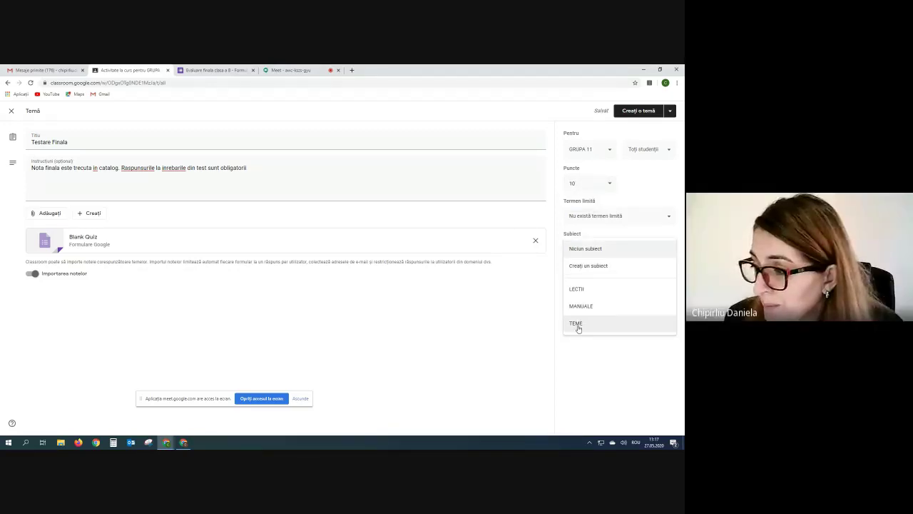
{"action": "left_click", "coordinate": [529, 298]}
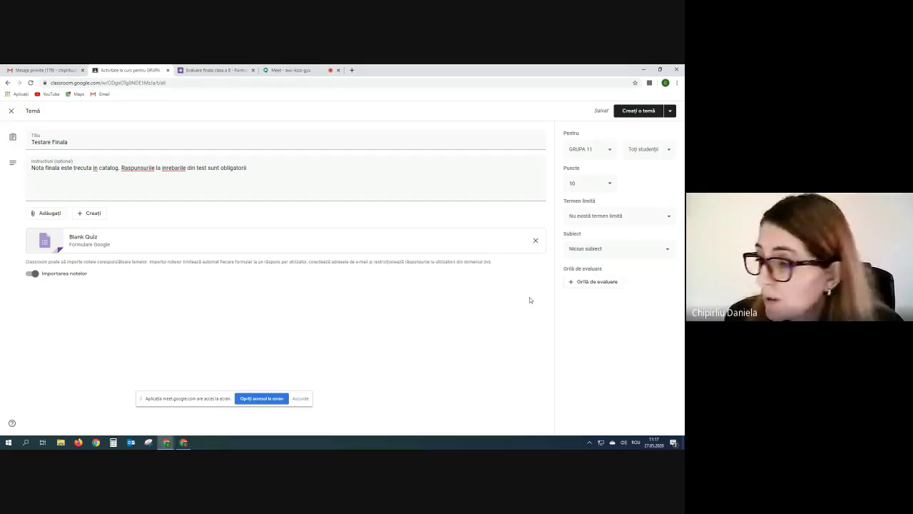
{"action": "left_click", "coordinate": [590, 251]}
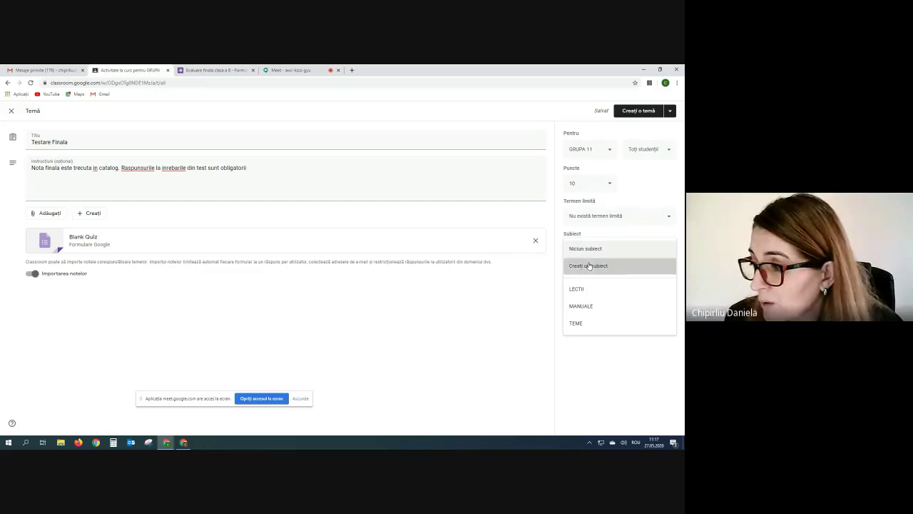
{"action": "left_click", "coordinate": [589, 265]}
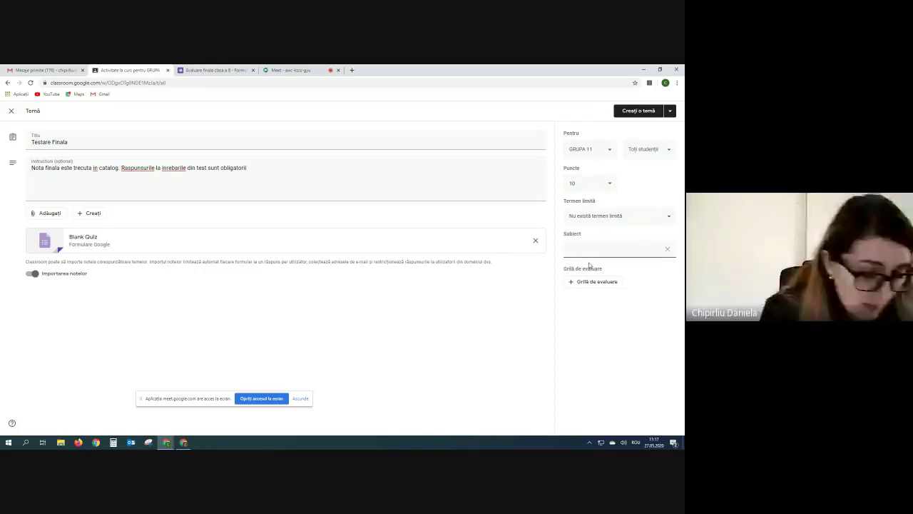
{"action": "type", "text": "TEST"}
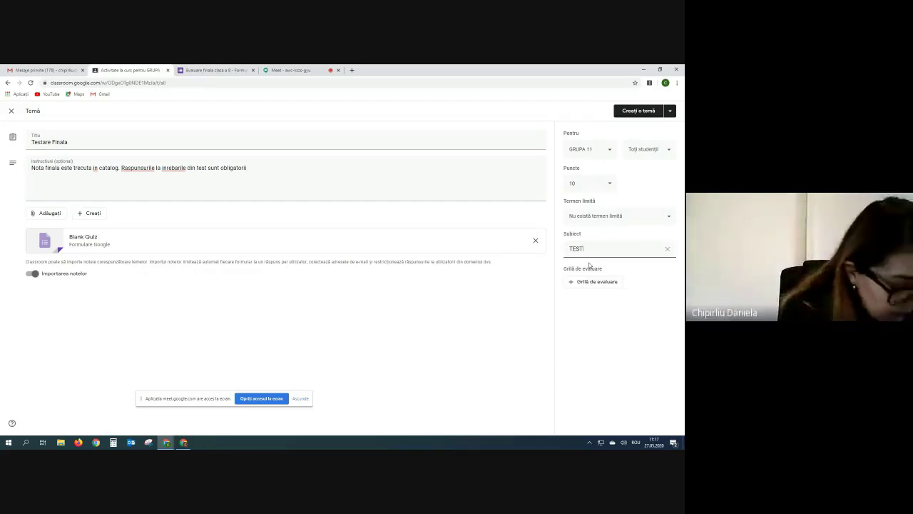
{"action": "type", "text": "E"}
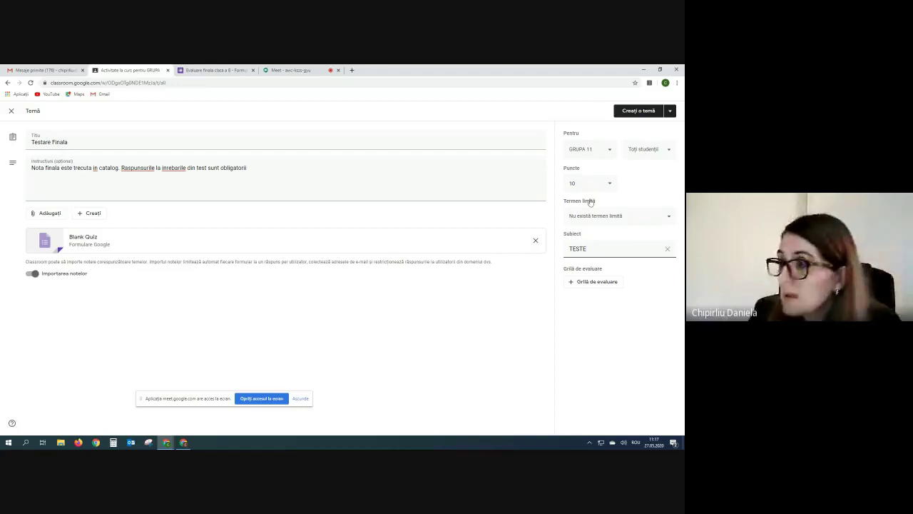
{"action": "left_click", "coordinate": [647, 112]}
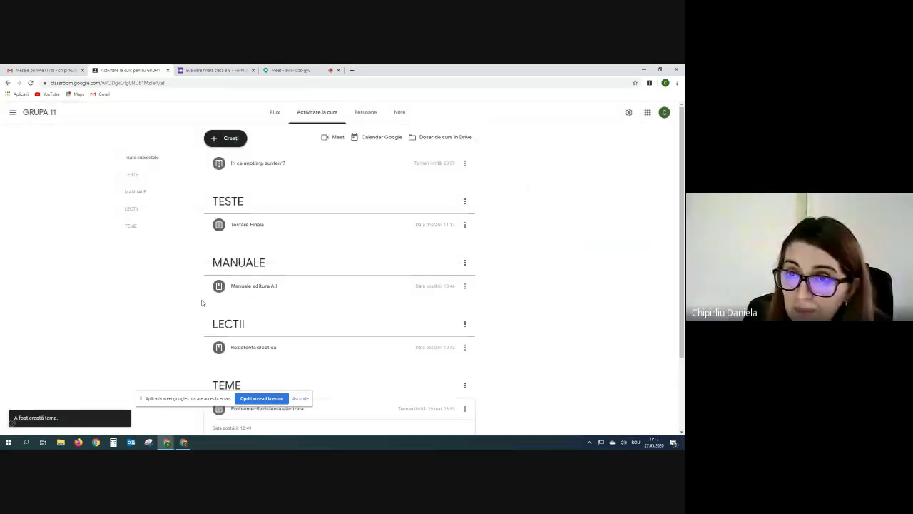
Close the form tab and choose Editați from Testare Finala's options menu.
{"action": "left_click", "coordinate": [253, 69]}
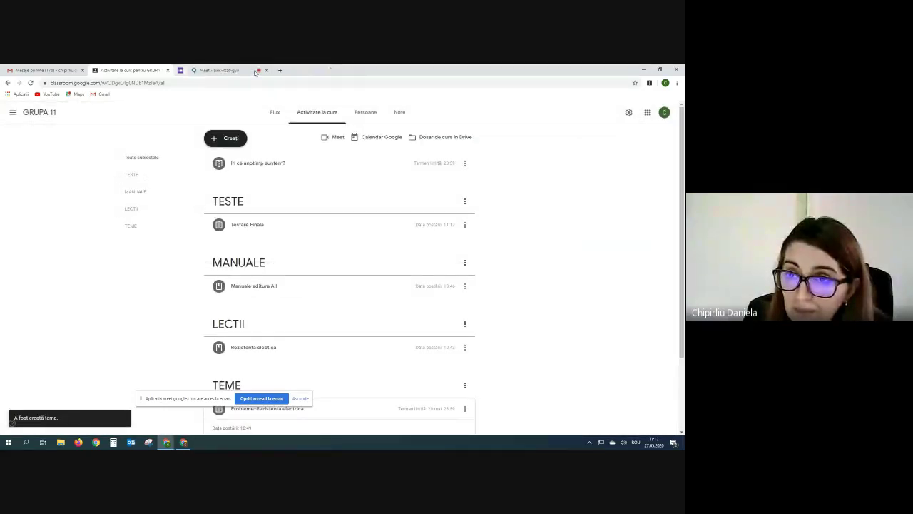
{"action": "left_click", "coordinate": [298, 224]}
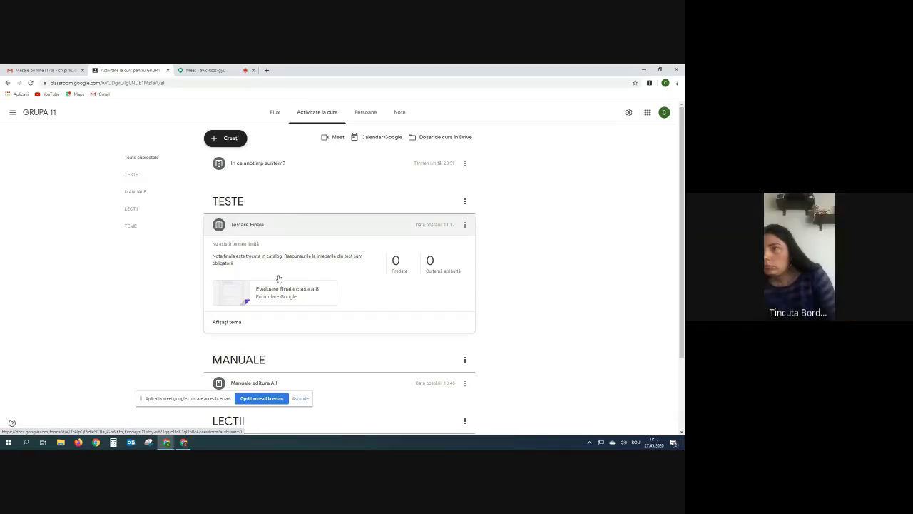
{"action": "left_click", "coordinate": [465, 225]}
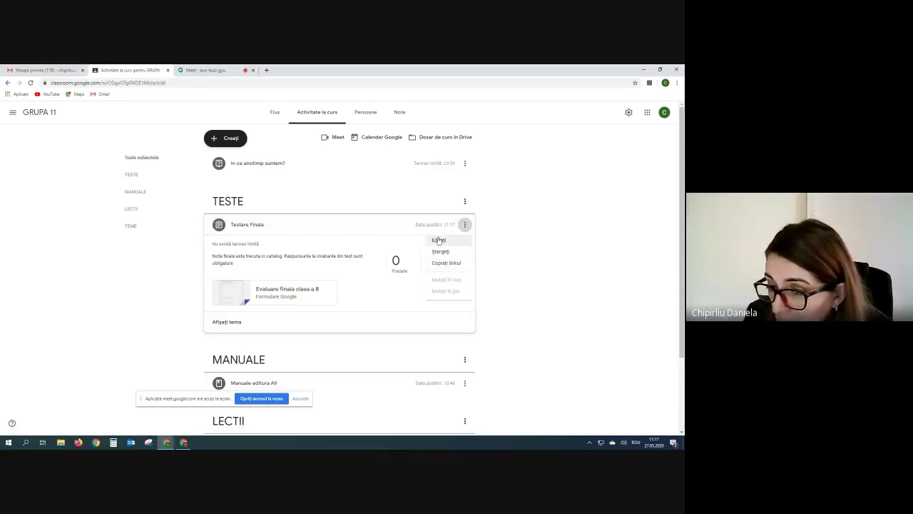
{"action": "left_click", "coordinate": [439, 241]}
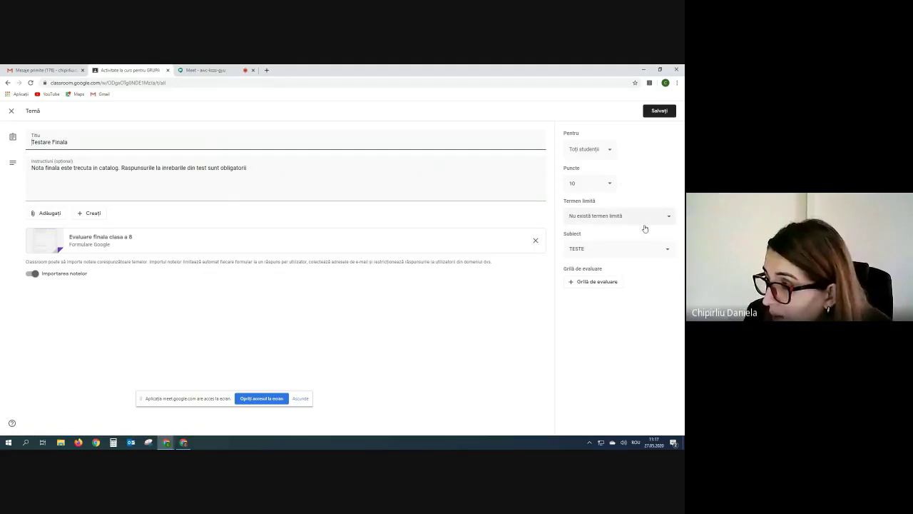
Give Testare Finala a due date of 27 May 2020 at 12:18 and save it.
{"action": "left_click", "coordinate": [669, 217]}
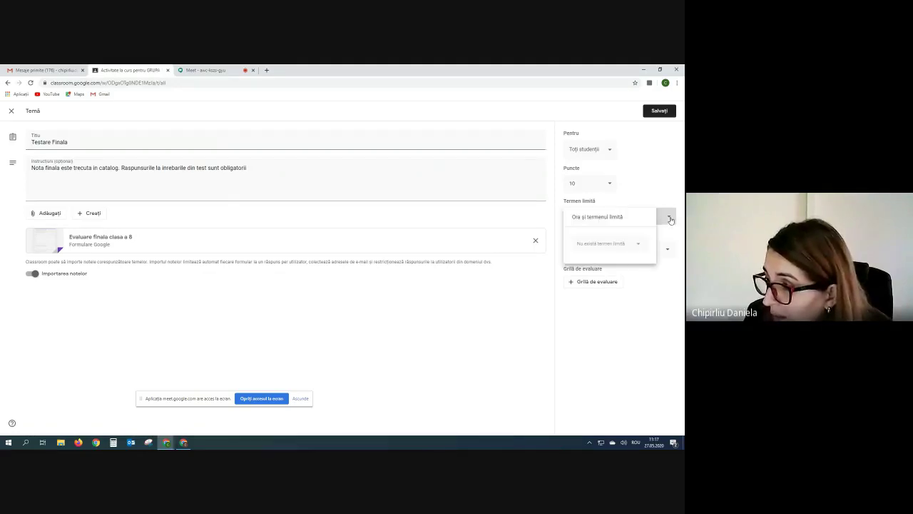
{"action": "left_click", "coordinate": [642, 243]}
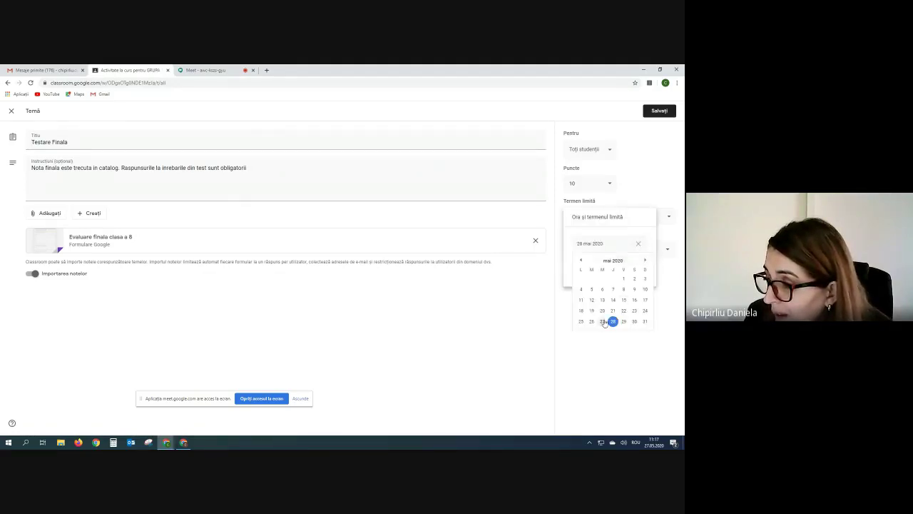
{"action": "left_click", "coordinate": [604, 322]}
{"action": "left_click", "coordinate": [605, 266]}
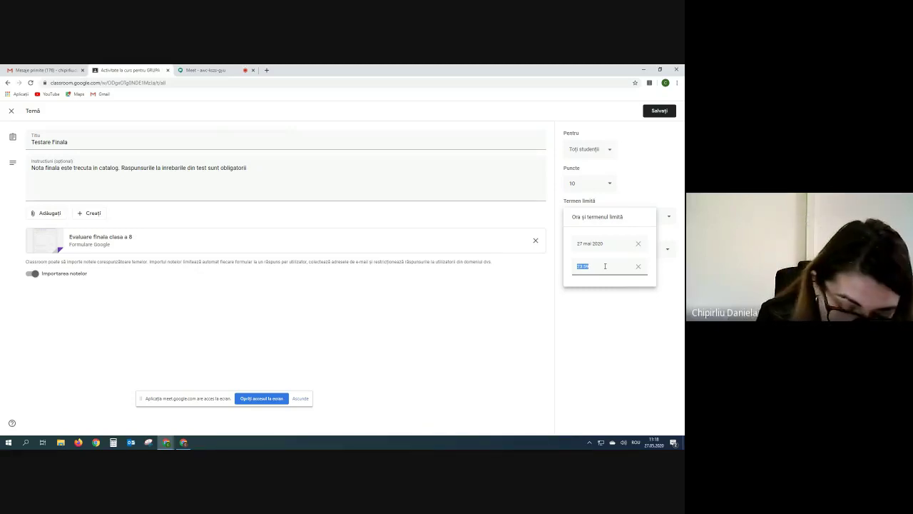
{"action": "type", "text": "12"}
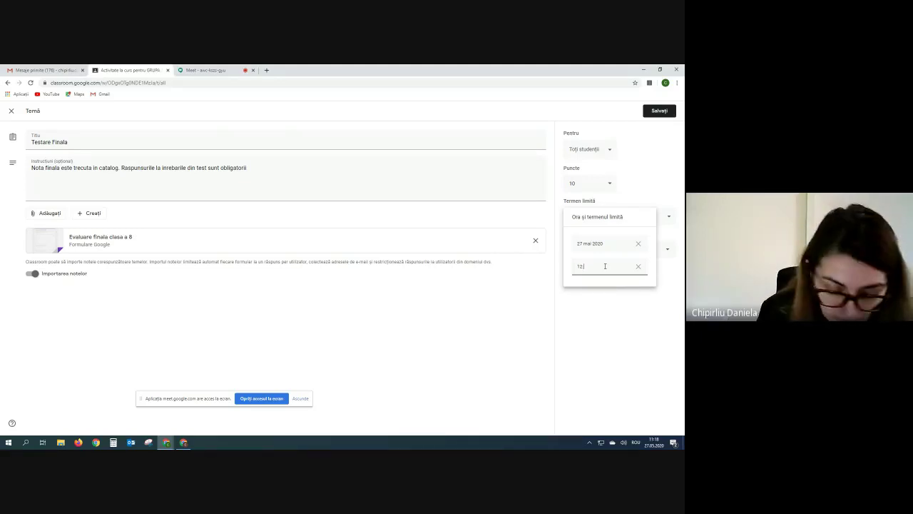
{"action": "type", "text": ":18"}
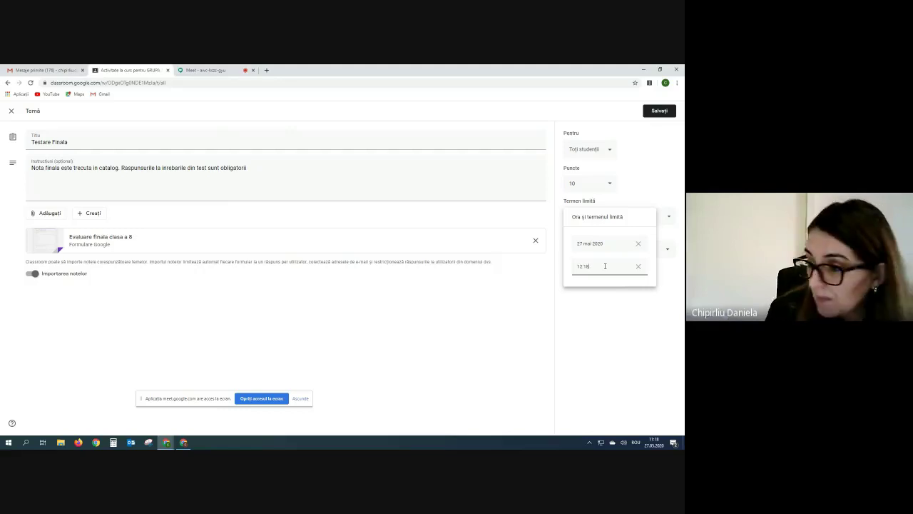
{"action": "left_click", "coordinate": [603, 319]}
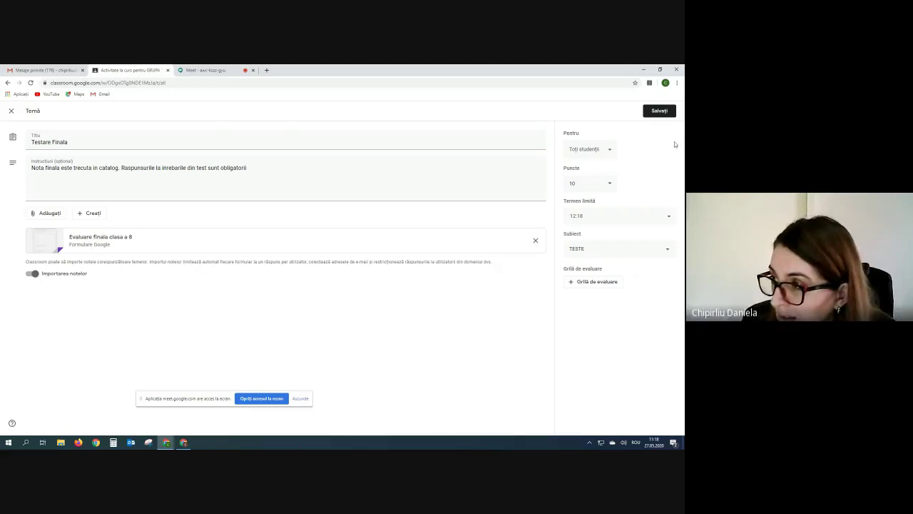
{"action": "left_click", "coordinate": [659, 110]}
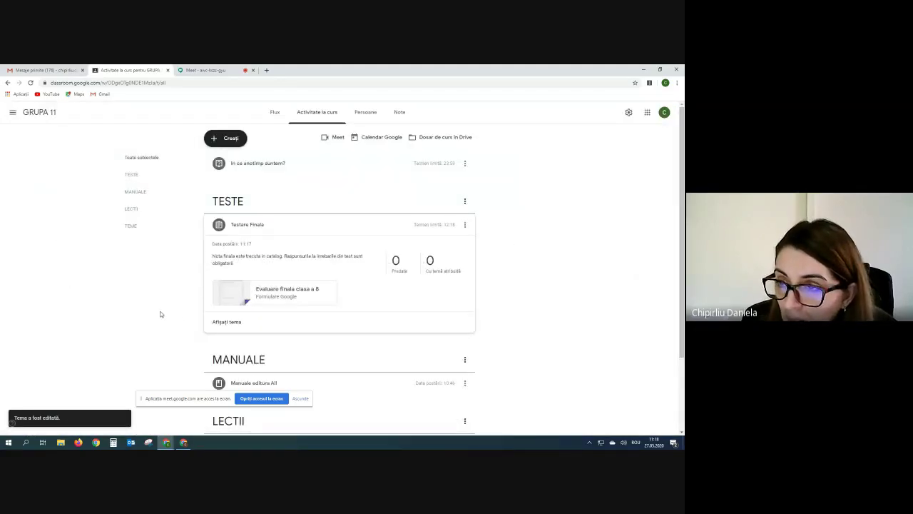
Open a student's 10/10 Gruparea rezistoarelor submission and open its graded answers in a new tab.
{"action": "left_click", "coordinate": [183, 442]}
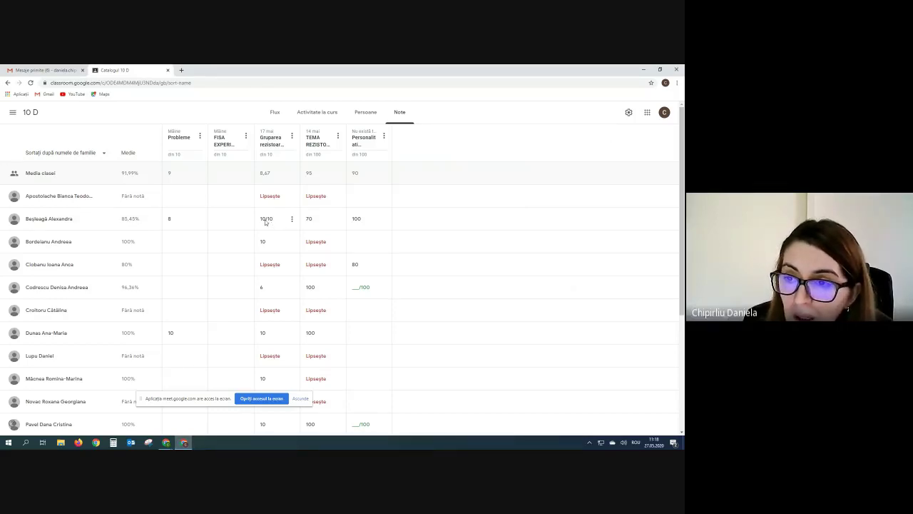
{"action": "left_click", "coordinate": [292, 218]}
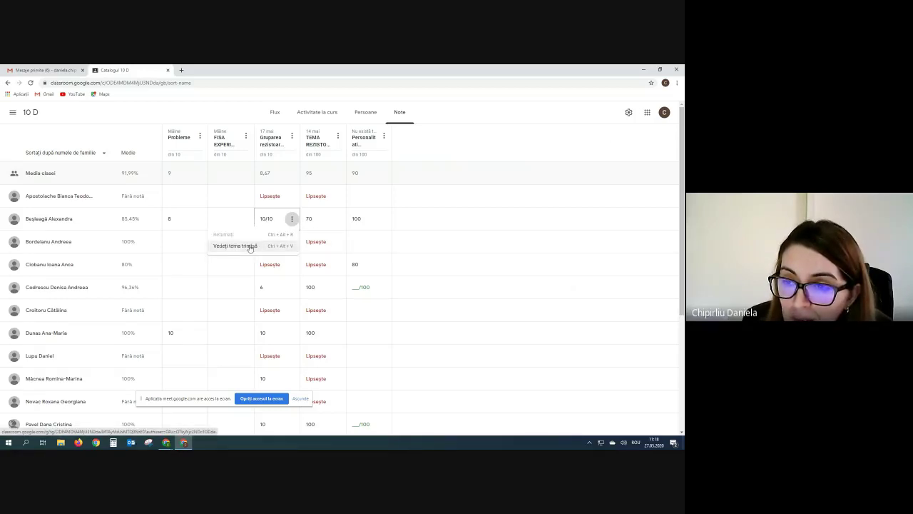
{"action": "left_click", "coordinate": [250, 246]}
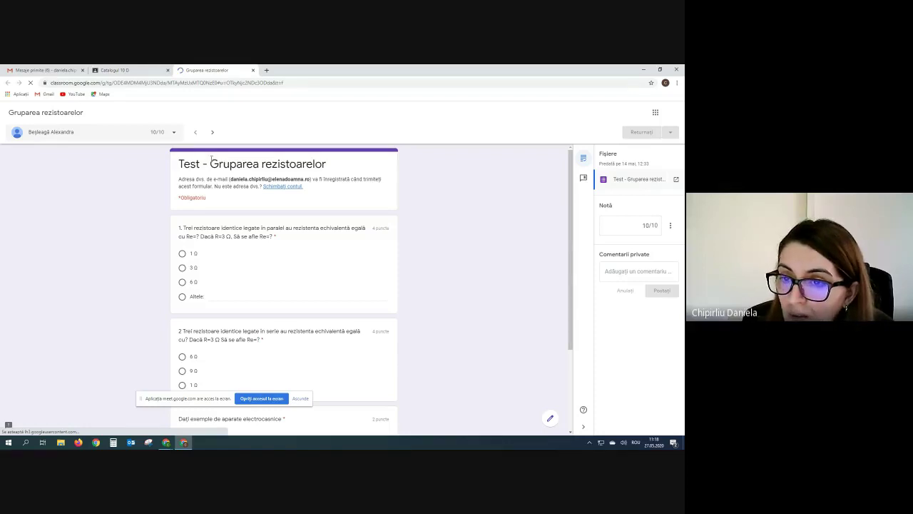
{"action": "scroll", "coordinate": [298, 226], "scroll_direction": "down", "scroll_amount": 2}
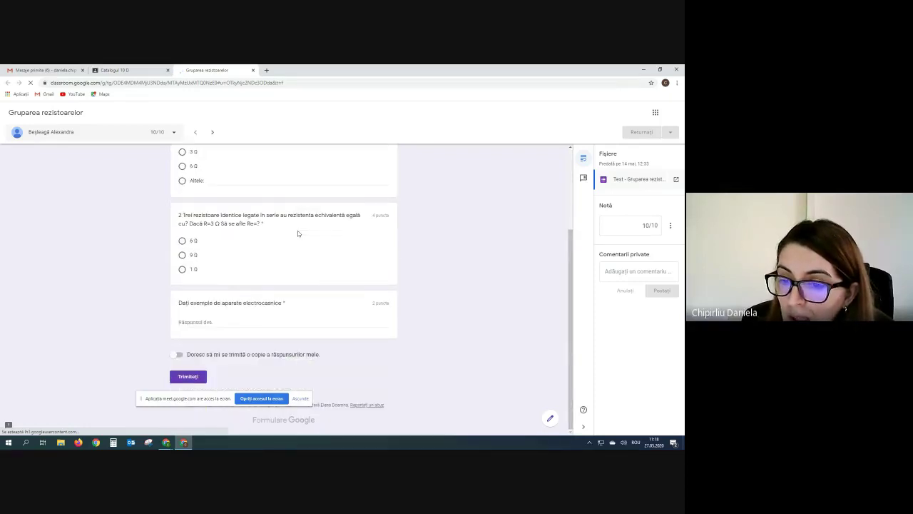
{"action": "scroll", "coordinate": [298, 231], "scroll_direction": "up", "scroll_amount": 3}
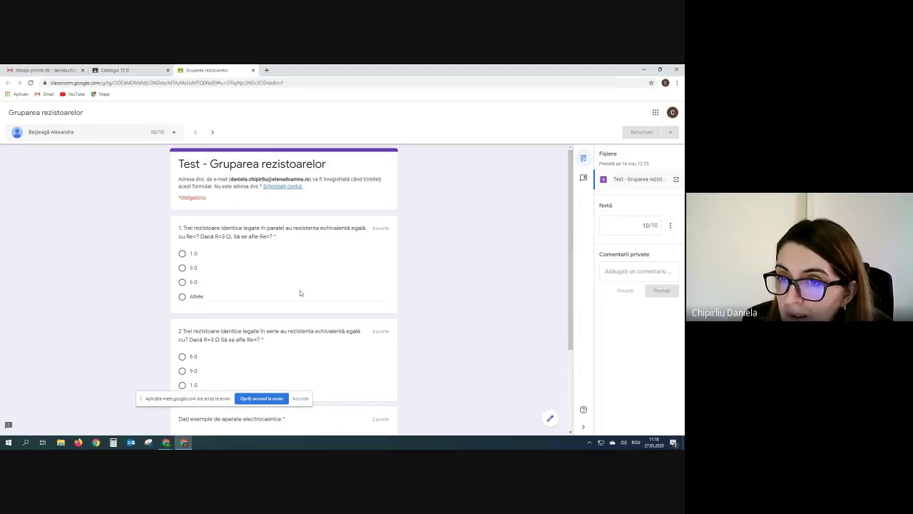
{"action": "left_click", "coordinate": [637, 182]}
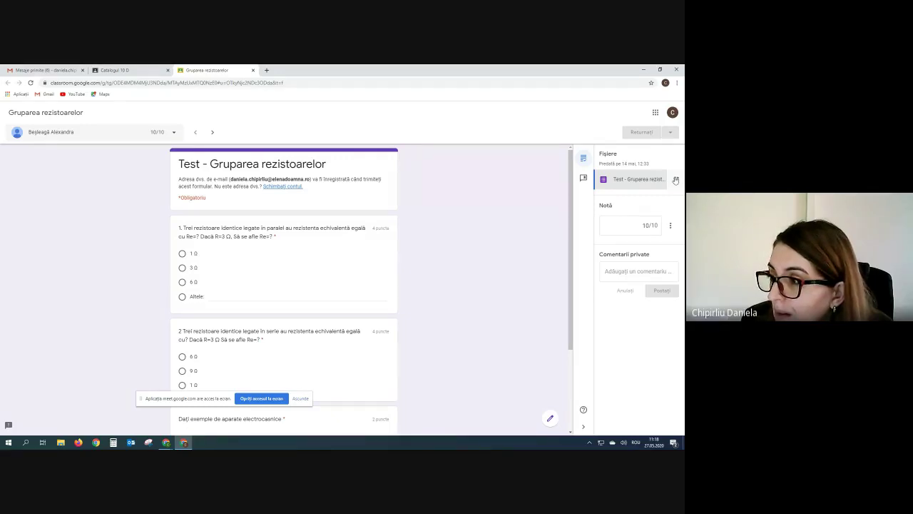
{"action": "left_click", "coordinate": [675, 180]}
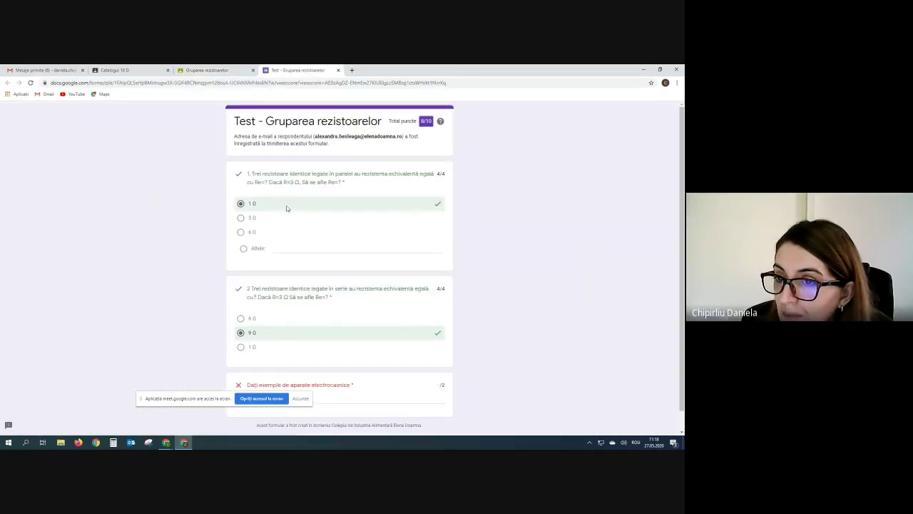
Review the student's 8/10 graded form answers, then close the form tab.
{"action": "scroll", "coordinate": [570, 278], "scroll_direction": "down", "scroll_amount": 1}
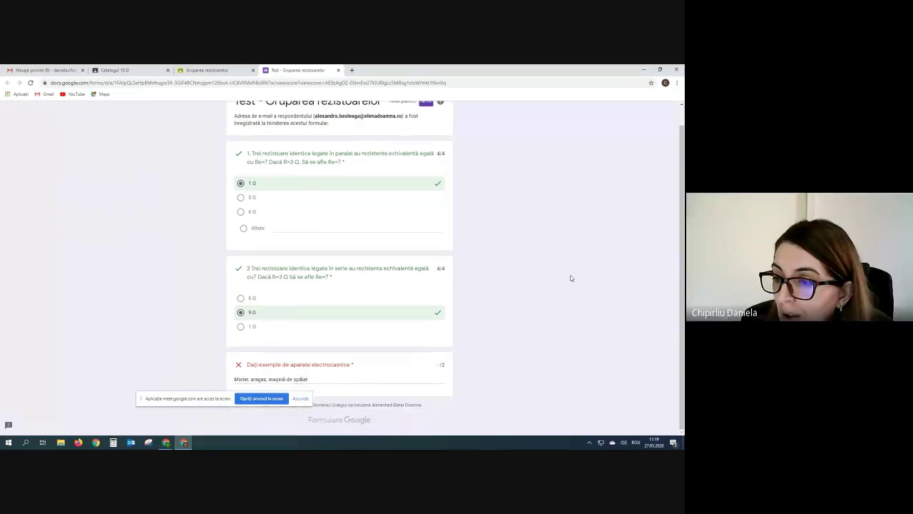
{"action": "left_click", "coordinate": [212, 398]}
{"action": "left_click_drag", "start_coordinate": [212, 397], "coordinate": [258, 427]}
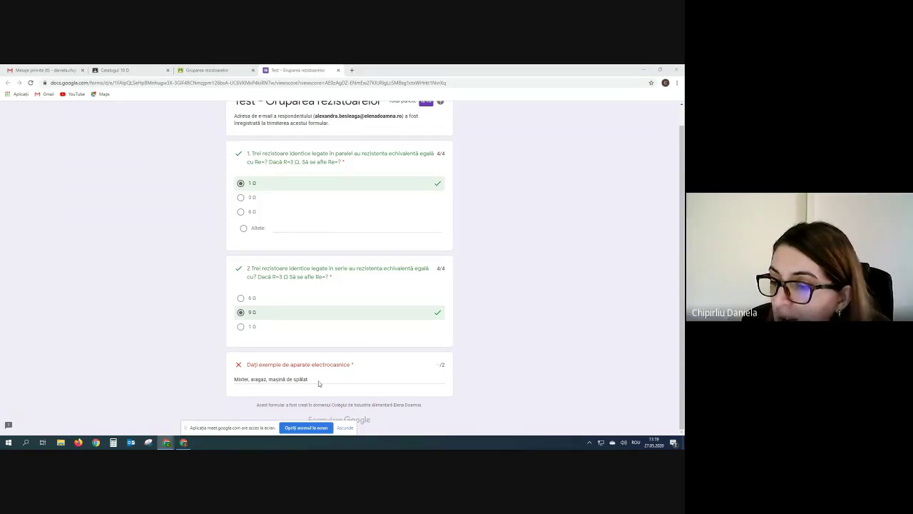
{"action": "scroll", "coordinate": [319, 384], "scroll_direction": "up", "scroll_amount": 1}
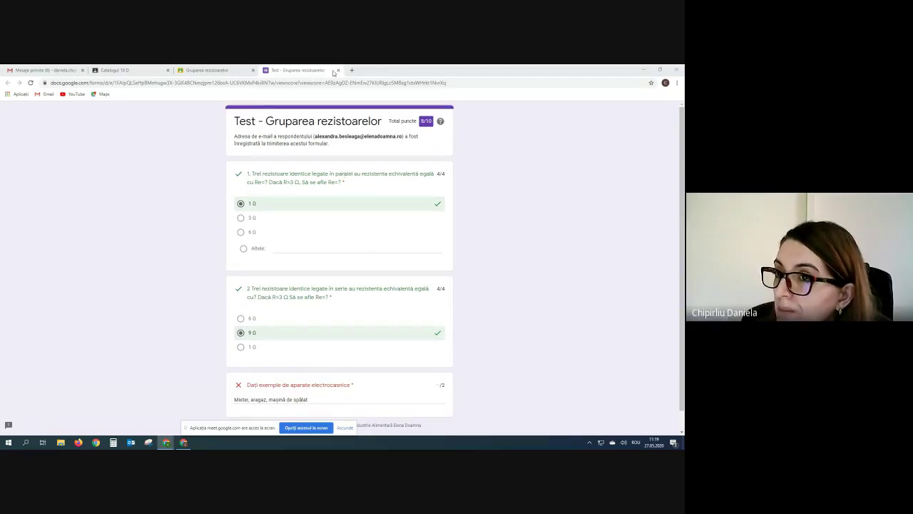
{"action": "left_click", "coordinate": [338, 70]}
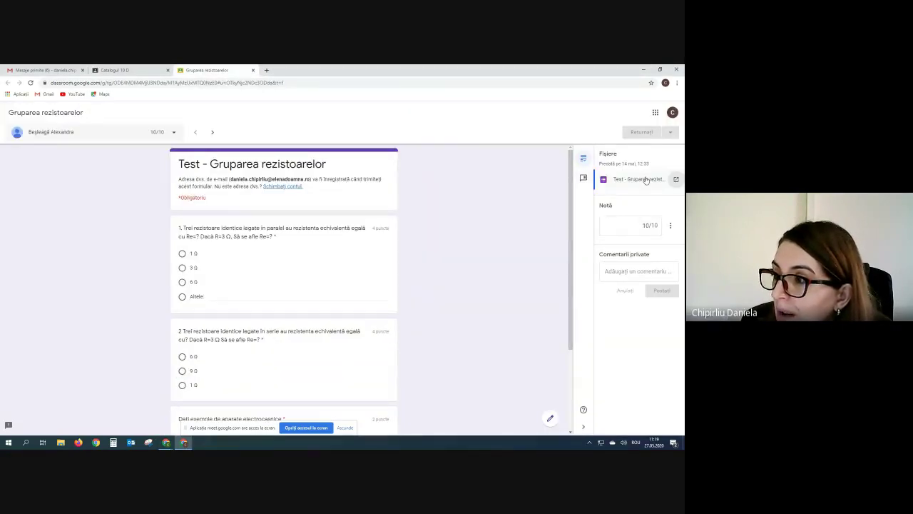
Open the next student's 6/10 test answers, then bring the GRUPA 11 classwork window forward.
{"action": "left_click", "coordinate": [253, 70]}
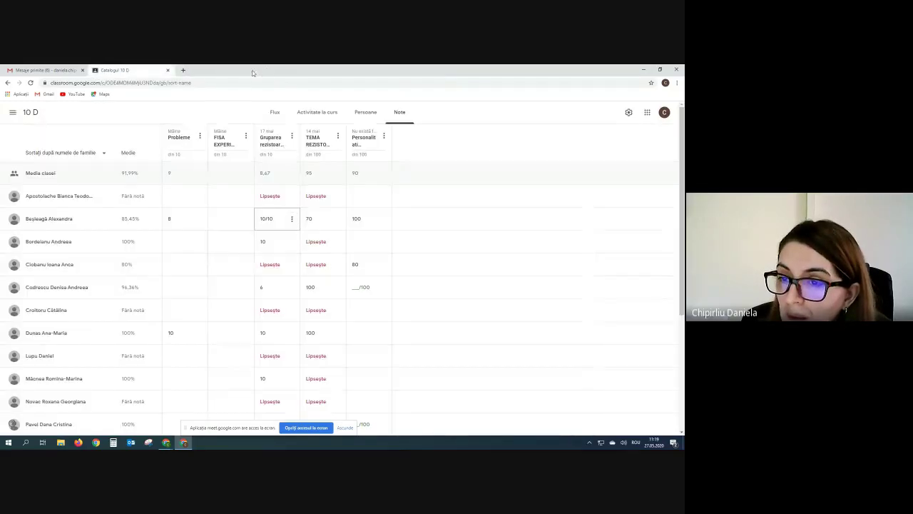
{"action": "left_click", "coordinate": [291, 288]}
{"action": "left_click", "coordinate": [292, 288]}
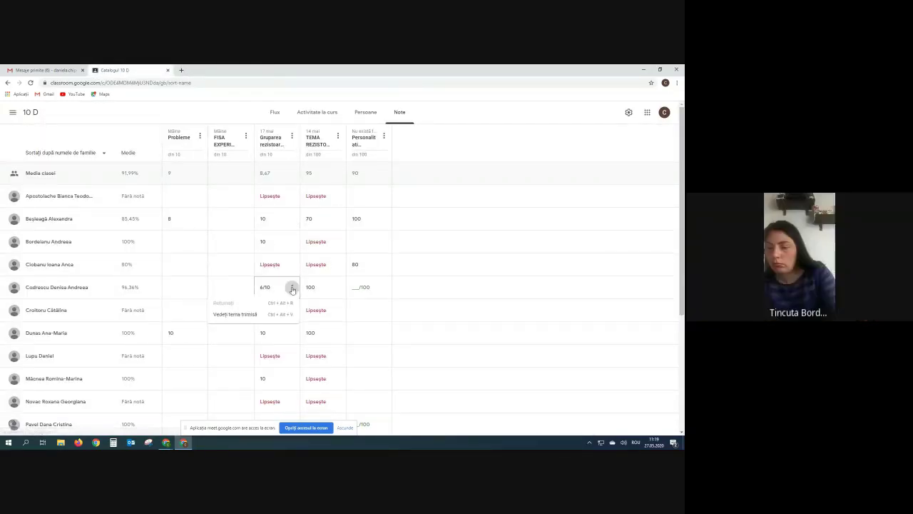
{"action": "left_click", "coordinate": [230, 318]}
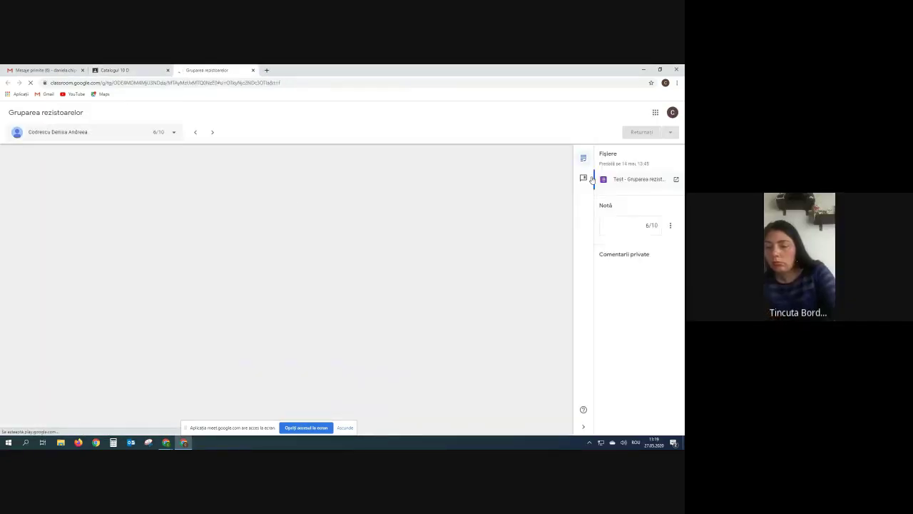
{"action": "left_click", "coordinate": [674, 181]}
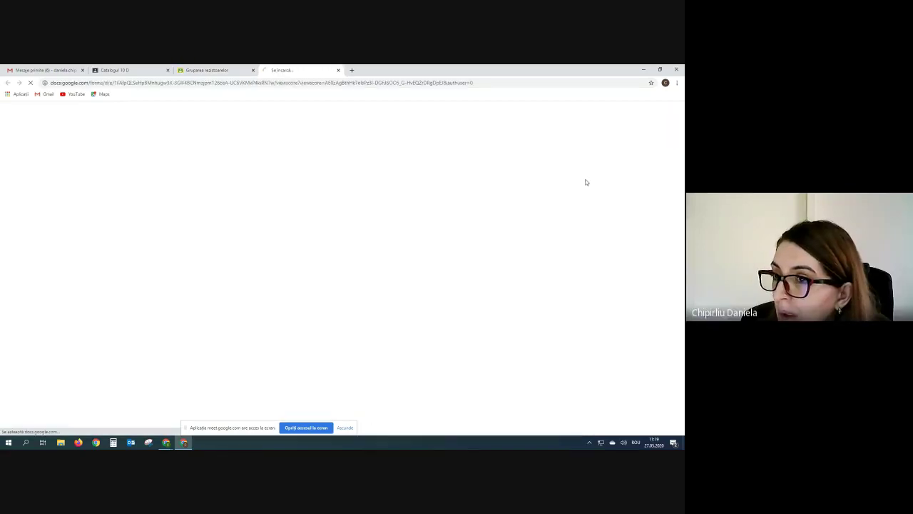
{"action": "scroll", "coordinate": [307, 268], "scroll_direction": "down", "scroll_amount": 1}
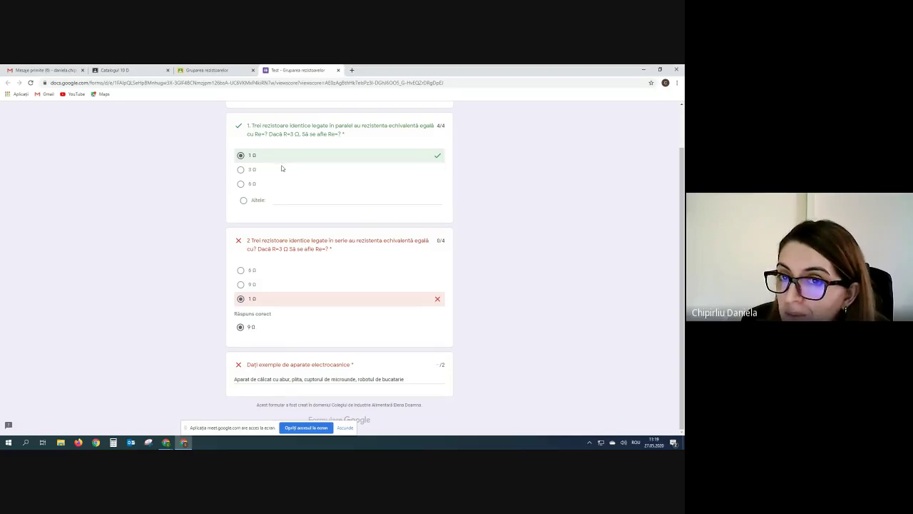
{"action": "left_click", "coordinate": [167, 443]}
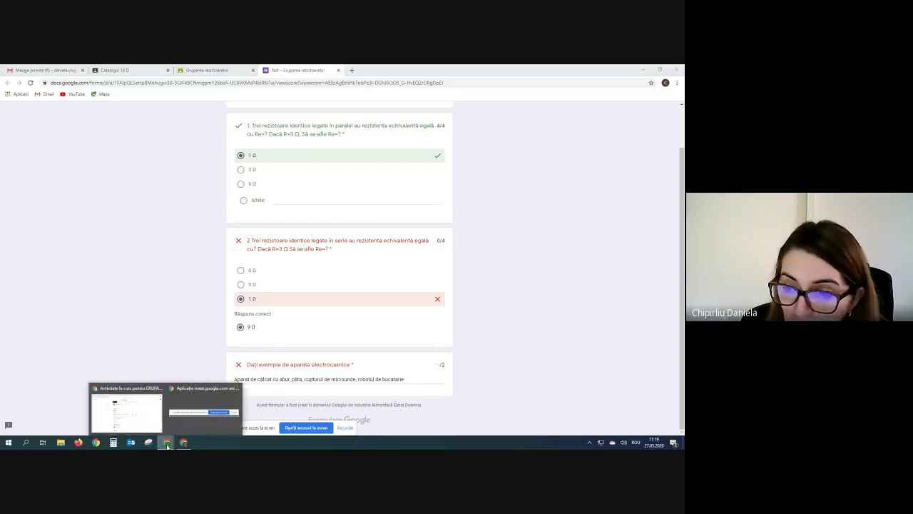
{"action": "left_click", "coordinate": [137, 425]}
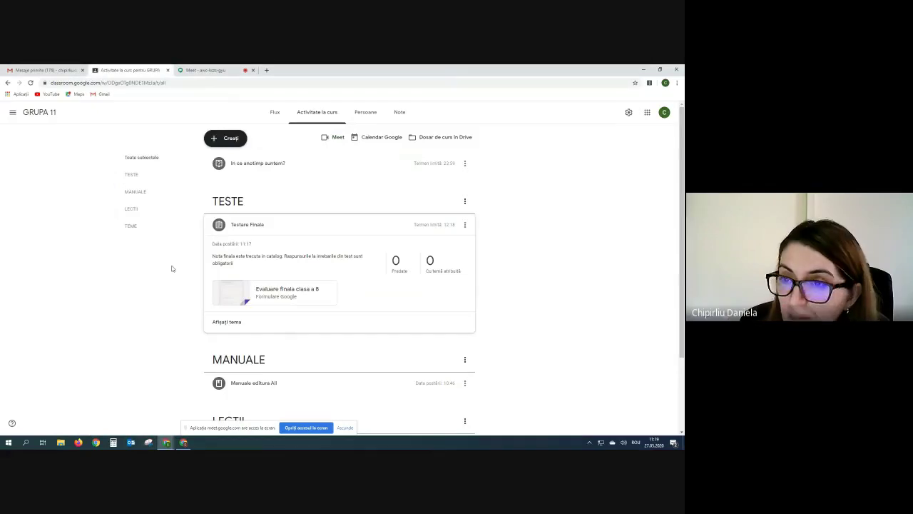
{"action": "left_click", "coordinate": [206, 70]}
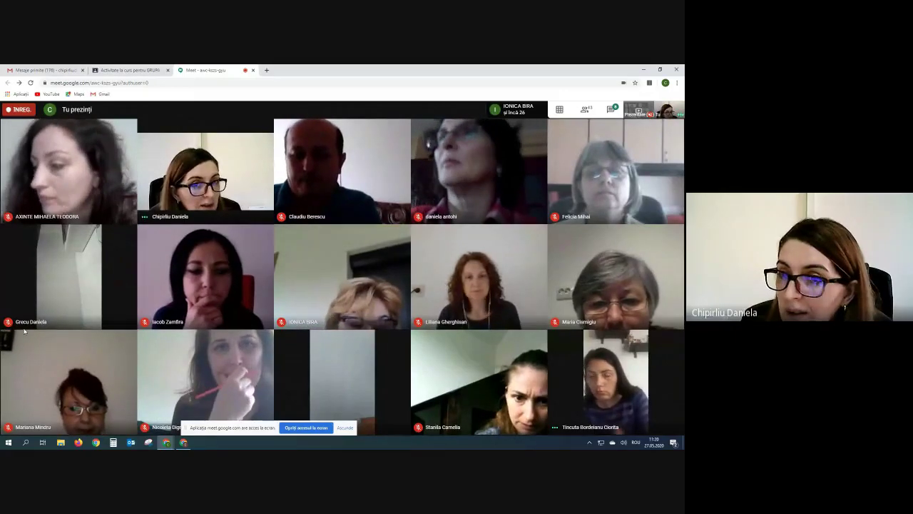
{"action": "left_click", "coordinate": [123, 70]}
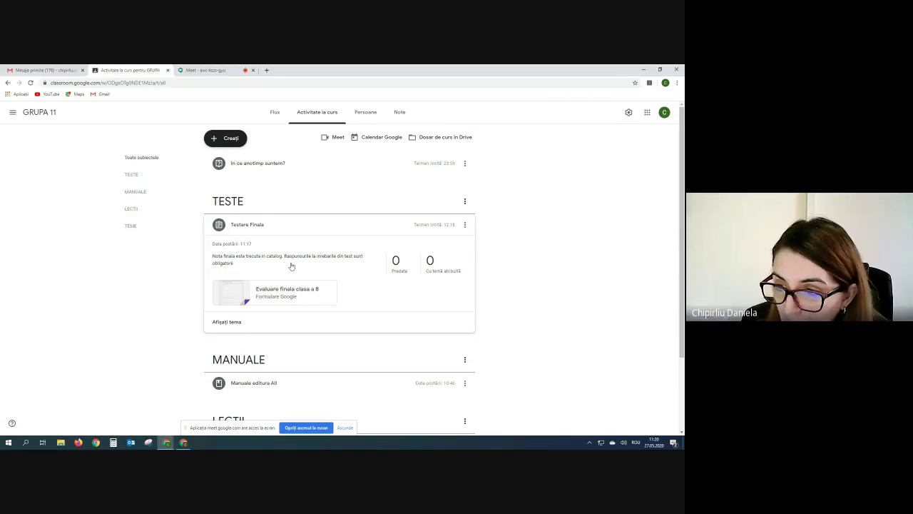
Open Testare Finala for editing, save it unchanged, and return to the graded test window.
{"action": "left_click", "coordinate": [465, 226]}
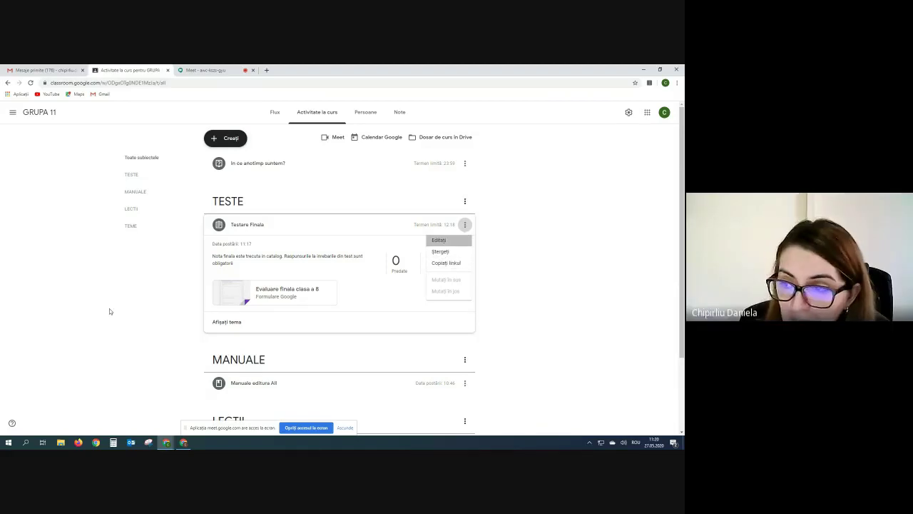
{"action": "key", "text": "Return"}
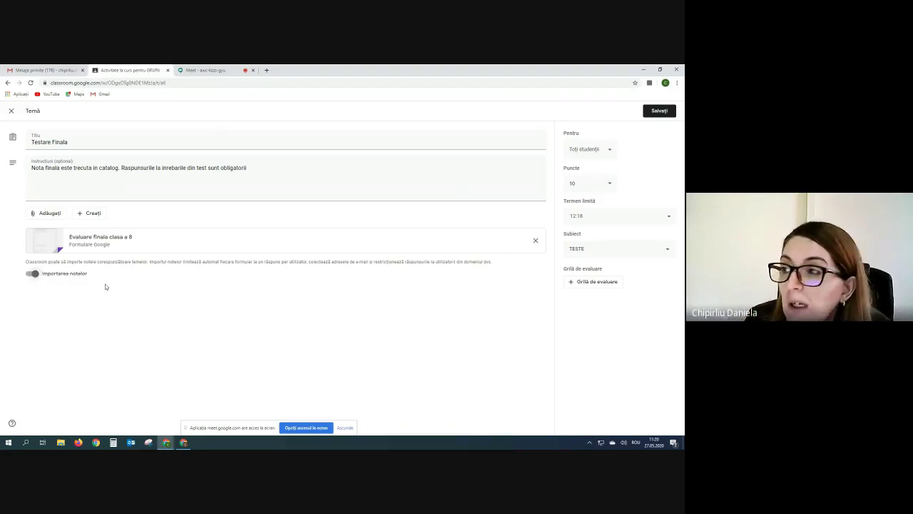
{"action": "left_click", "coordinate": [660, 112]}
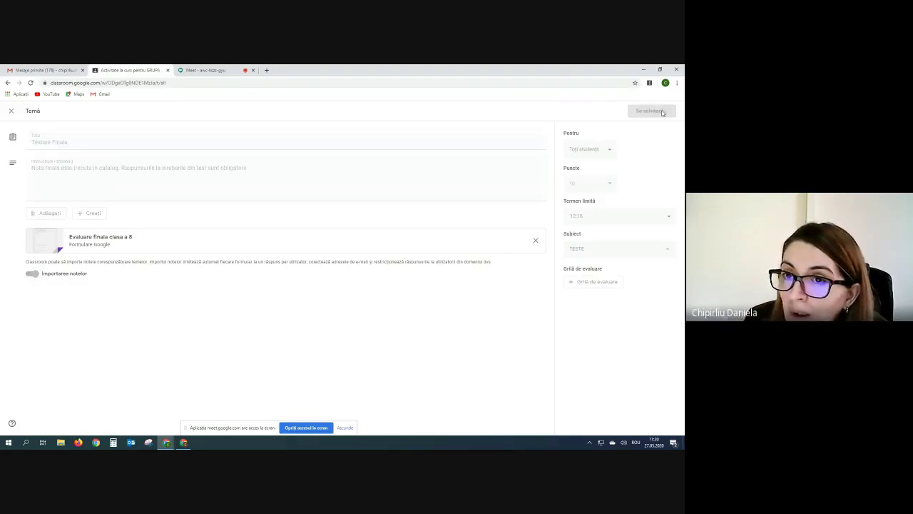
{"action": "left_click", "coordinate": [184, 443]}
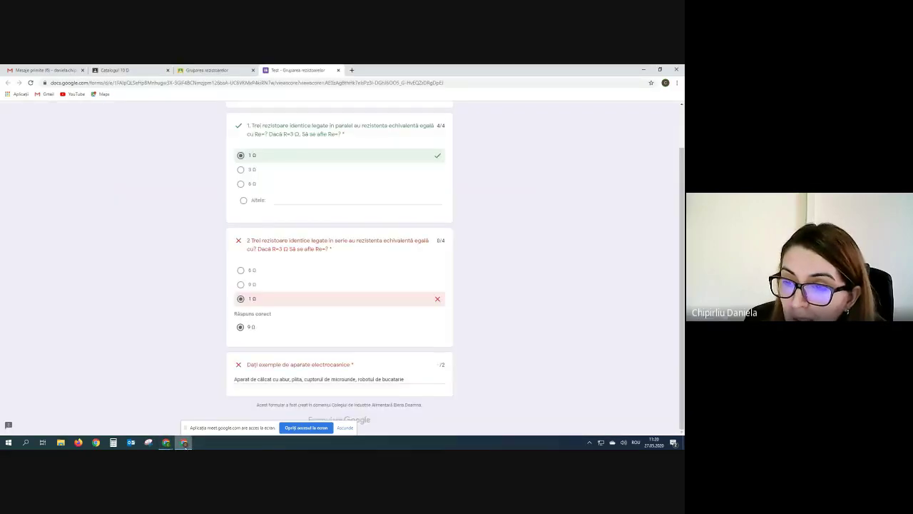
Close the form and grading tabs, recheck a 10/10 submission's grade, then close it.
{"action": "left_click", "coordinate": [338, 70]}
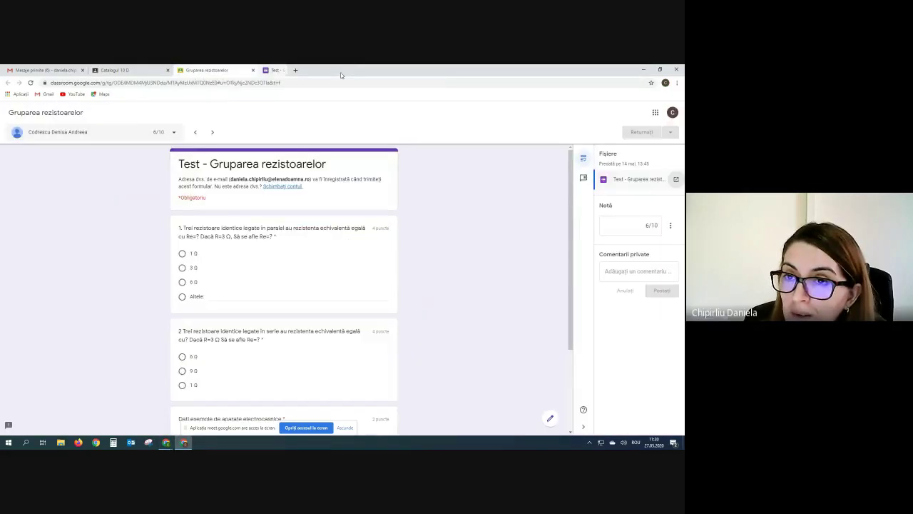
{"action": "left_click", "coordinate": [253, 70]}
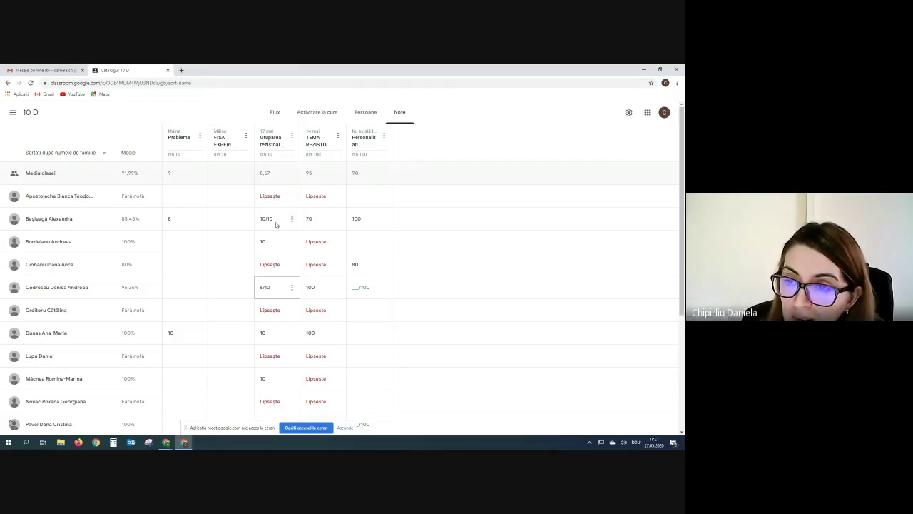
{"action": "left_click", "coordinate": [291, 220]}
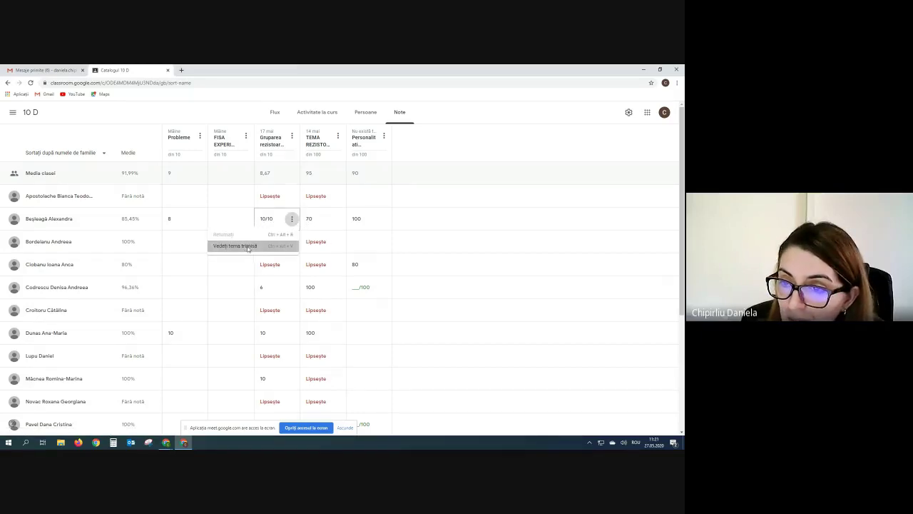
{"action": "left_click", "coordinate": [247, 246]}
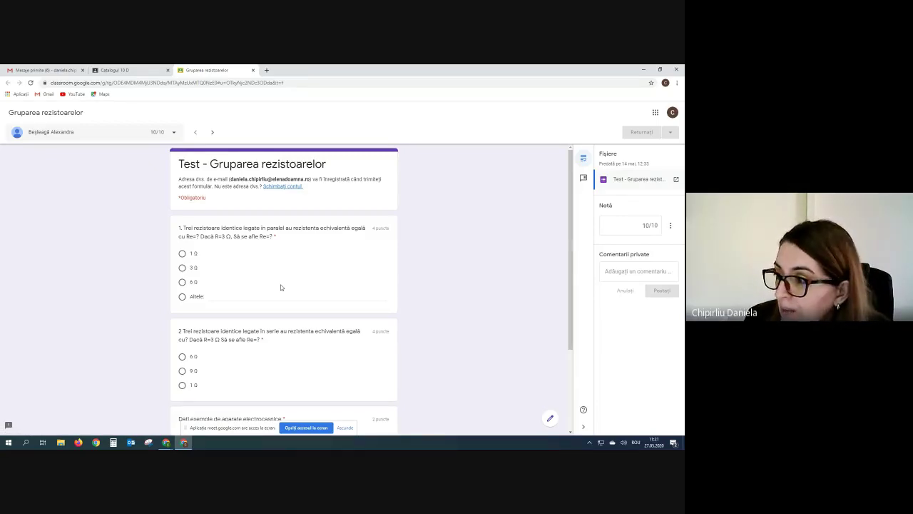
{"action": "left_click", "coordinate": [633, 225]}
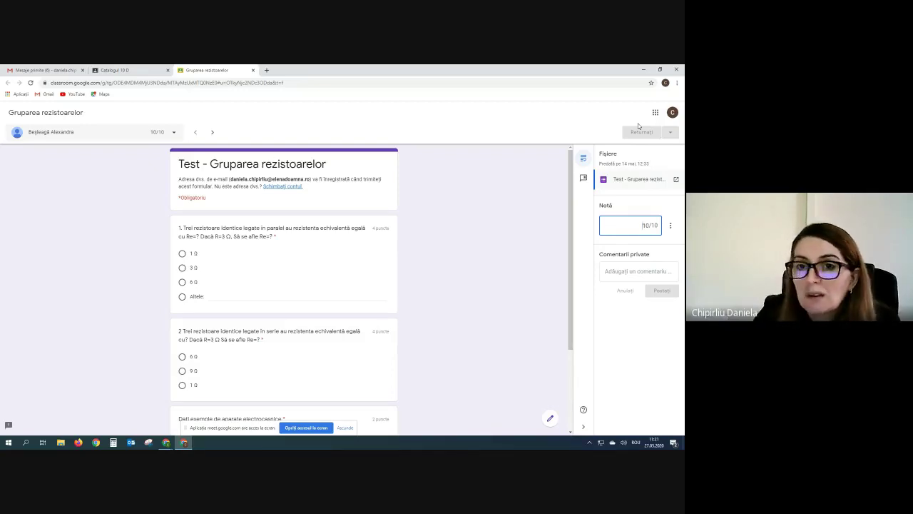
{"action": "left_click", "coordinate": [253, 70]}
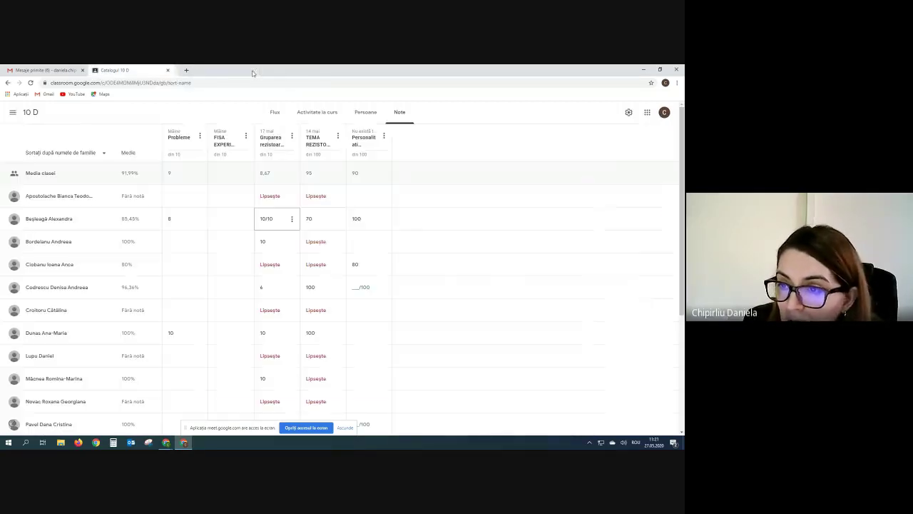
Grade the student's Personalitati marcante in istoria fizicii submission 100/100 and return it.
{"action": "left_click", "coordinate": [382, 292]}
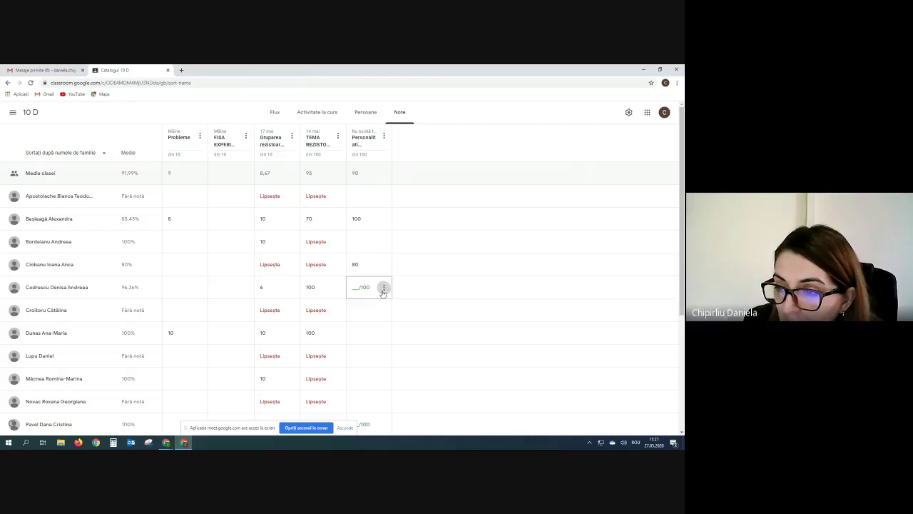
{"action": "left_click", "coordinate": [383, 288]}
{"action": "left_click", "coordinate": [353, 309]}
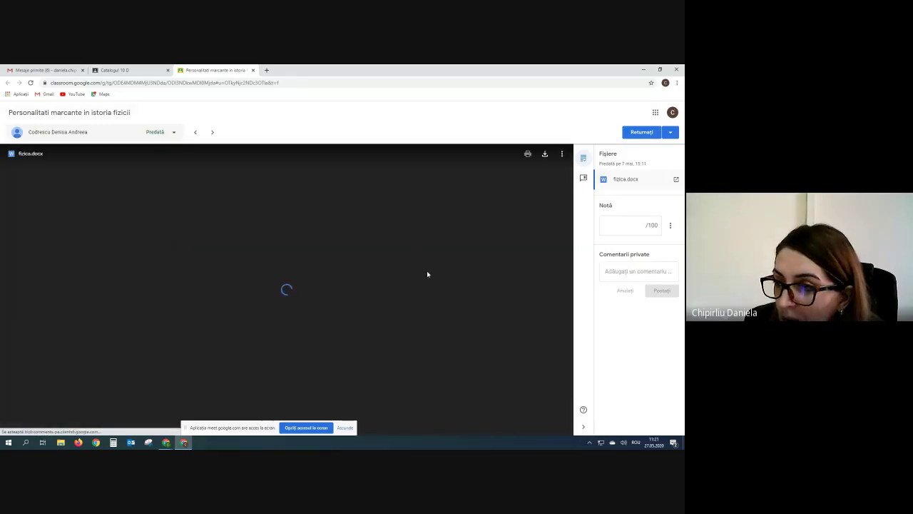
{"action": "scroll", "coordinate": [427, 274], "scroll_direction": "down", "scroll_amount": 10}
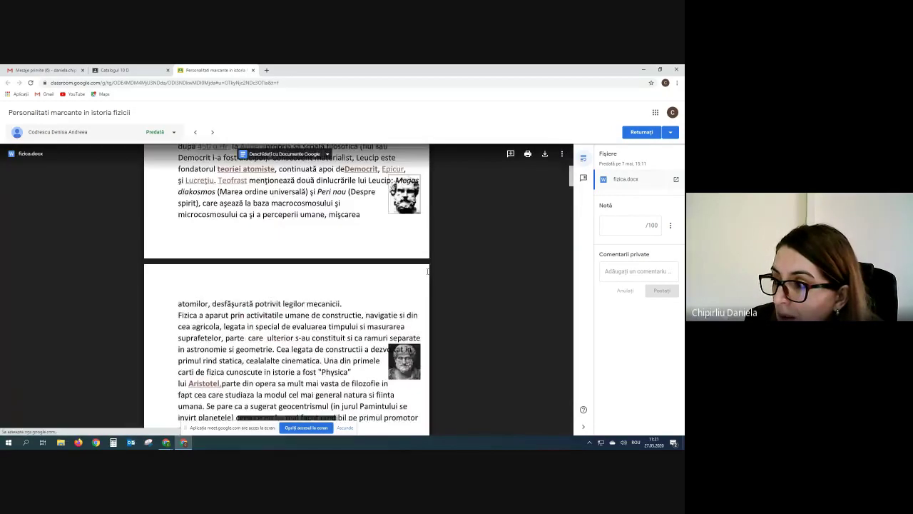
{"action": "left_click", "coordinate": [639, 225]}
{"action": "type", "text": "100"}
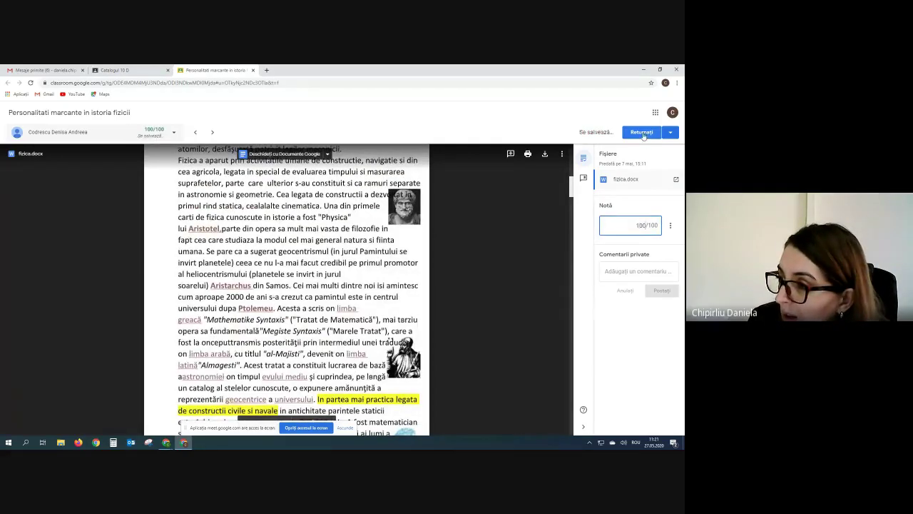
{"action": "left_click", "coordinate": [641, 132]}
{"action": "left_click", "coordinate": [406, 295]}
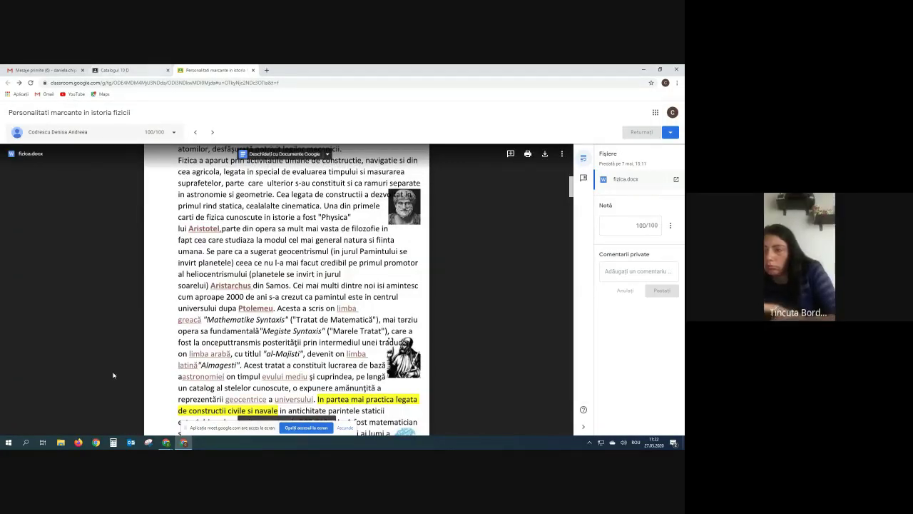
{"action": "left_click", "coordinate": [148, 425]}
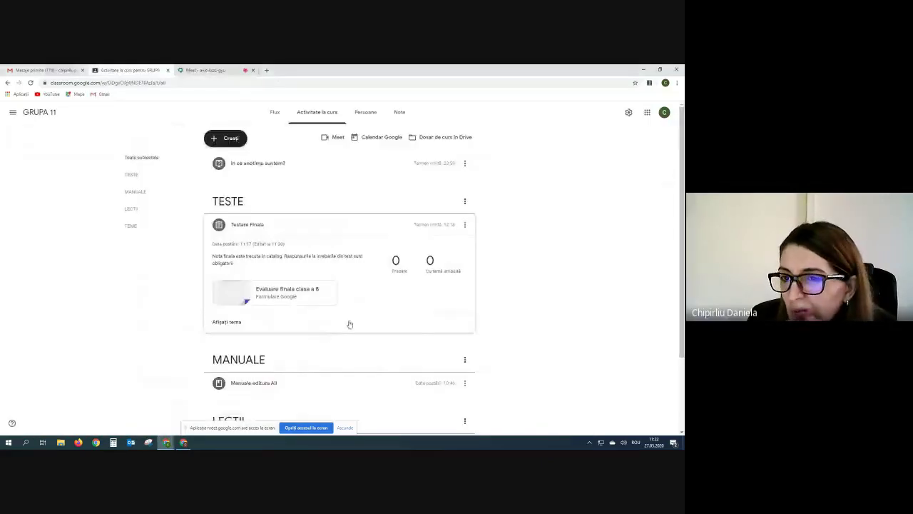
Show the Meet call's participant list and pin one participant's video in the grid.
{"action": "left_click", "coordinate": [208, 70]}
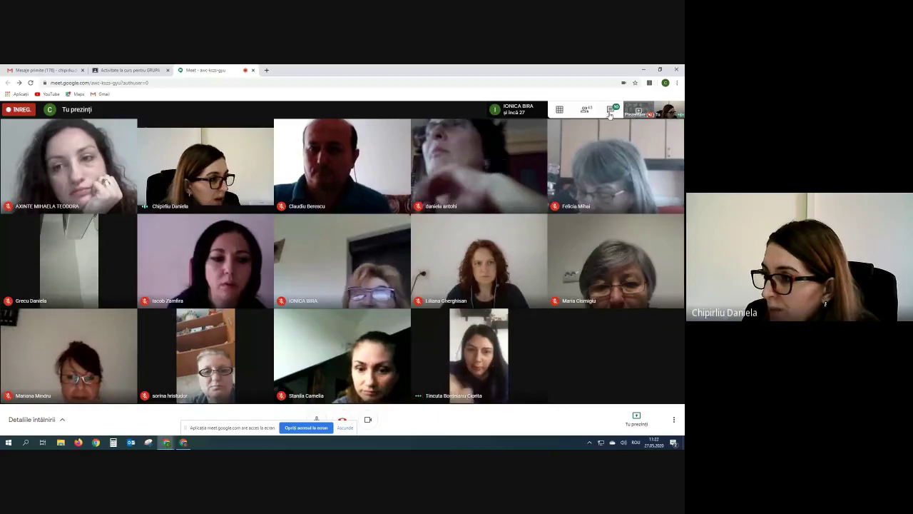
{"action": "left_click", "coordinate": [586, 110]}
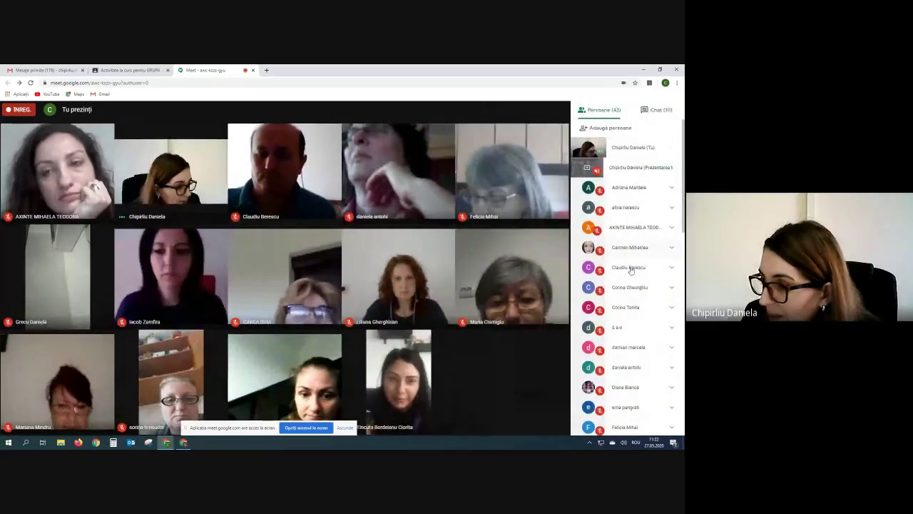
{"action": "scroll", "coordinate": [609, 322], "scroll_direction": "down", "scroll_amount": 5}
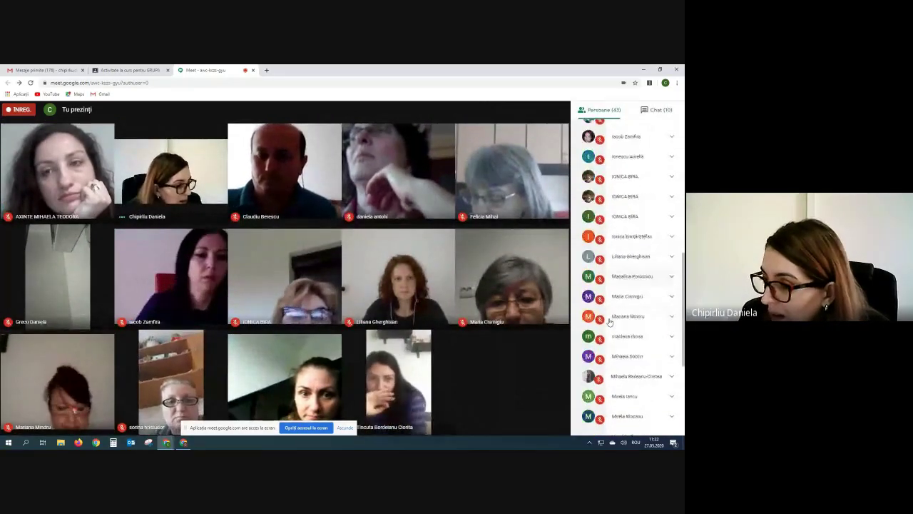
{"action": "scroll", "coordinate": [609, 322], "scroll_direction": "up", "scroll_amount": 6}
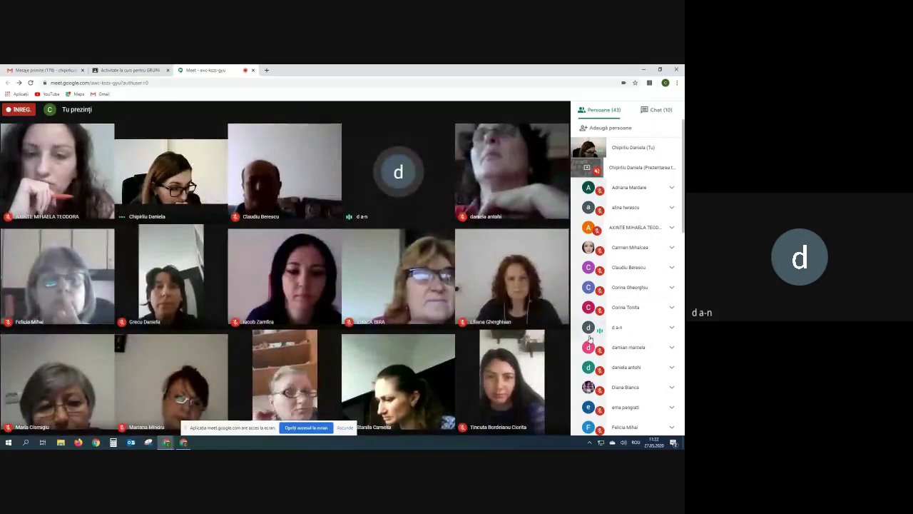
{"action": "left_click", "coordinate": [589, 327]}
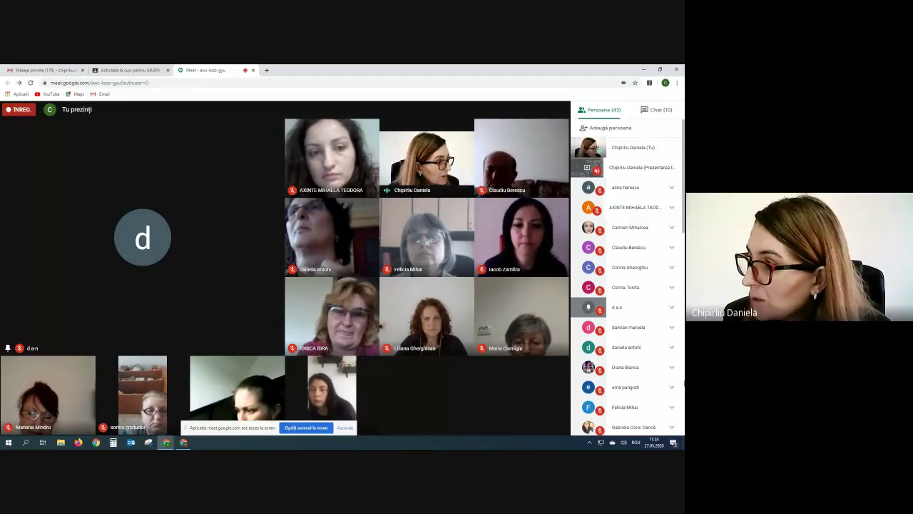
Show the Meet chat beside the call, scroll to the latest messages and focus the message box.
{"action": "left_click", "coordinate": [657, 109]}
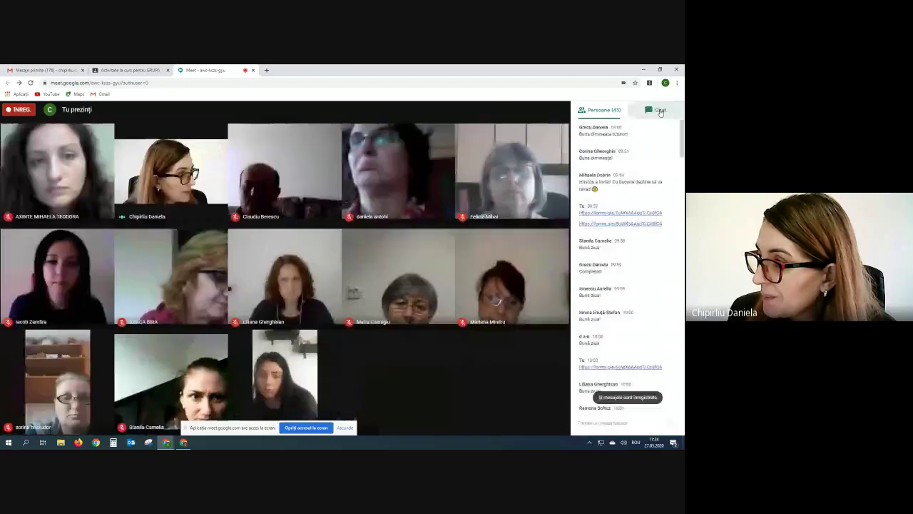
{"action": "scroll", "coordinate": [630, 363], "scroll_direction": "down", "scroll_amount": 10}
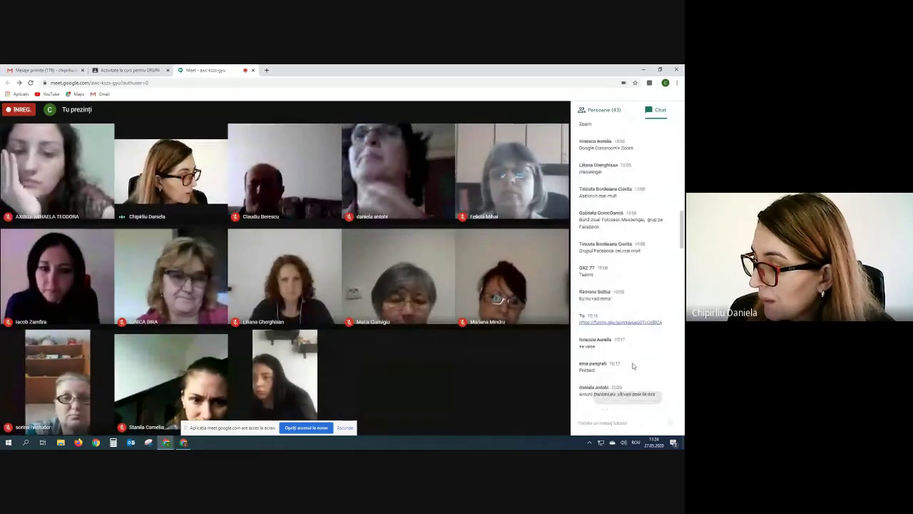
{"action": "scroll", "coordinate": [631, 371], "scroll_direction": "down", "scroll_amount": 15}
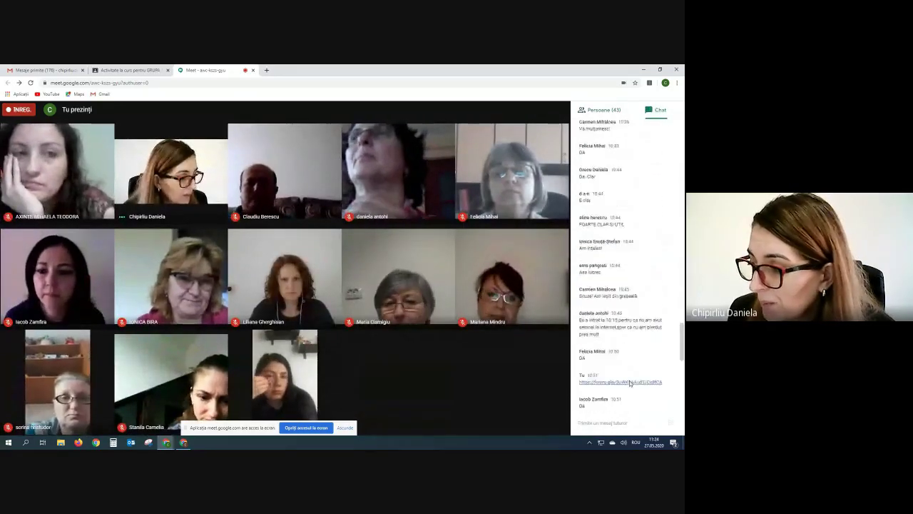
{"action": "left_click", "coordinate": [585, 422]}
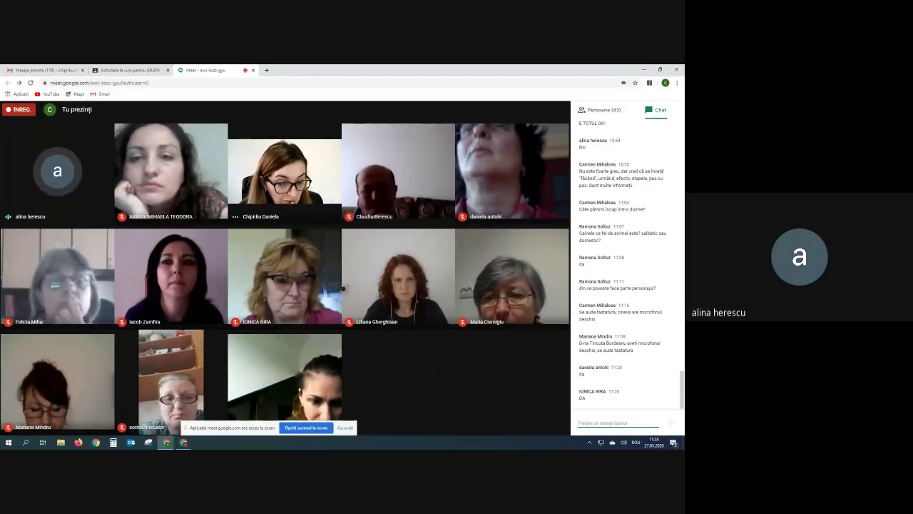
Switch to the Classroom window and close the graded document tab, returning to the 10 D gradebook.
{"action": "mouse_move", "coordinate": [190, 385]}
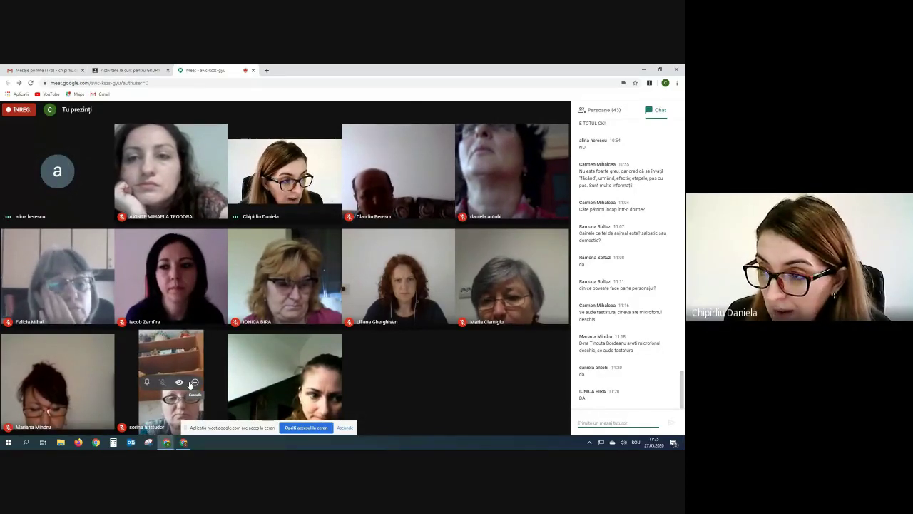
{"action": "left_click", "coordinate": [184, 442]}
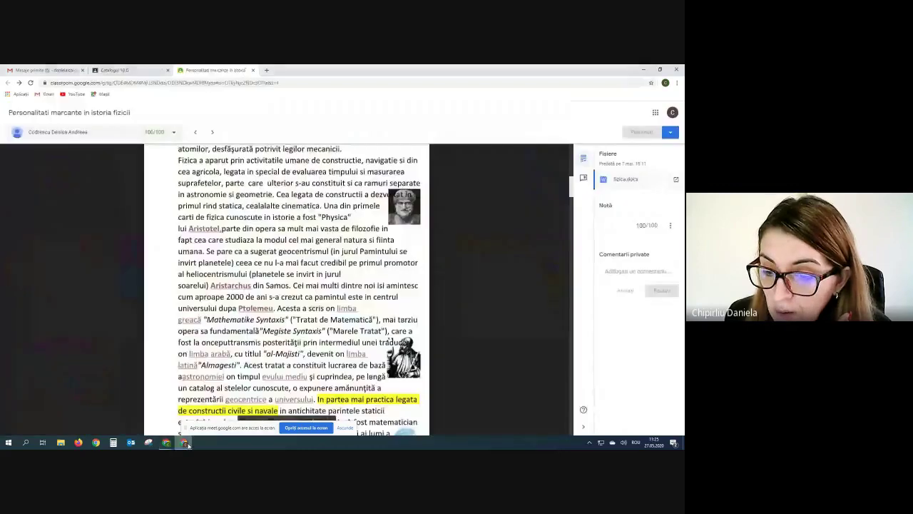
{"action": "left_click", "coordinate": [253, 71]}
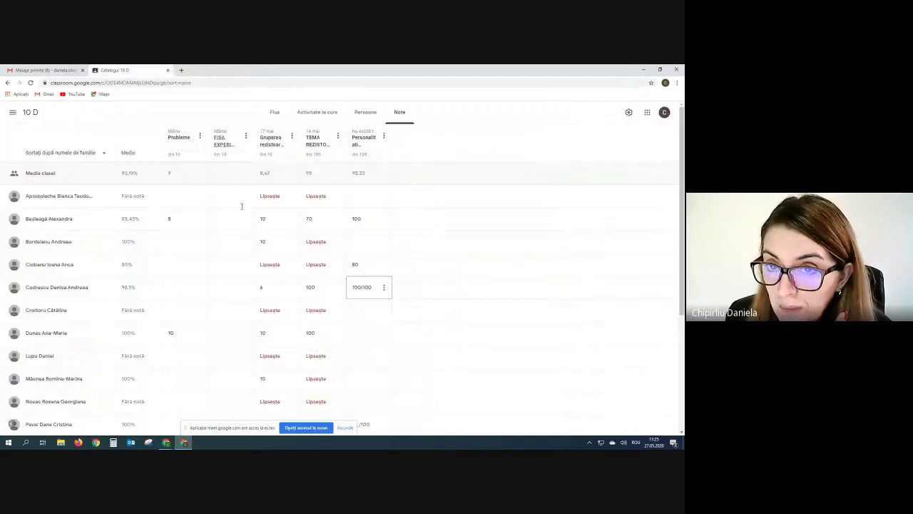
Go to the GRUPA 11 classwork page and try Creați > Reutilizați postarea, then cancel it.
{"action": "mouse_move", "coordinate": [167, 442]}
{"action": "left_click", "coordinate": [131, 412]}
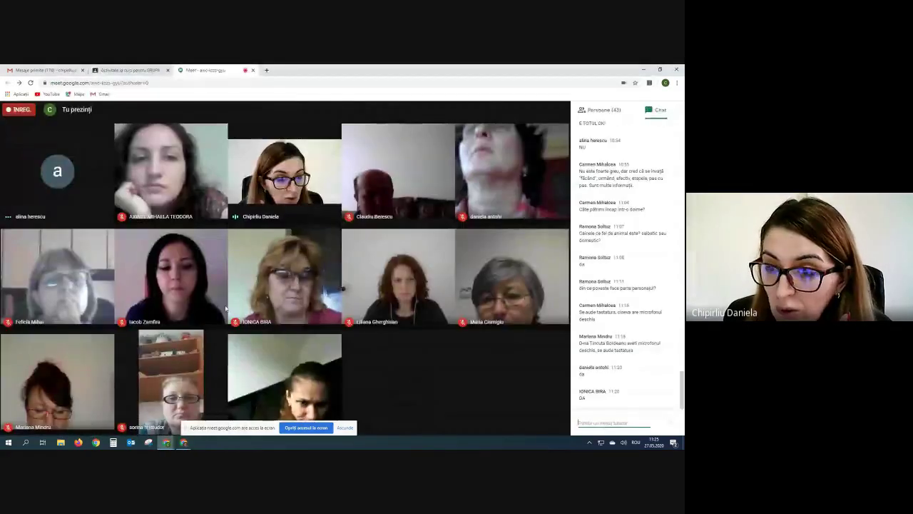
{"action": "left_click", "coordinate": [120, 69]}
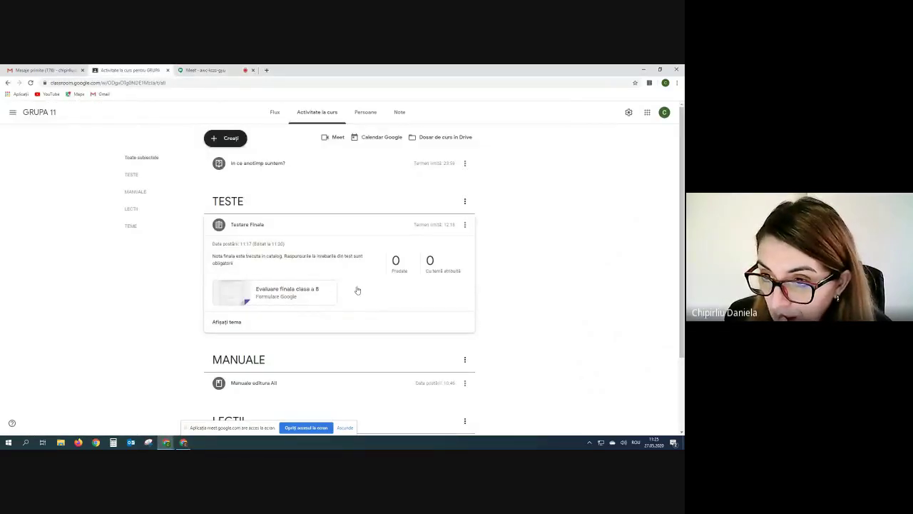
{"action": "left_click", "coordinate": [225, 138]}
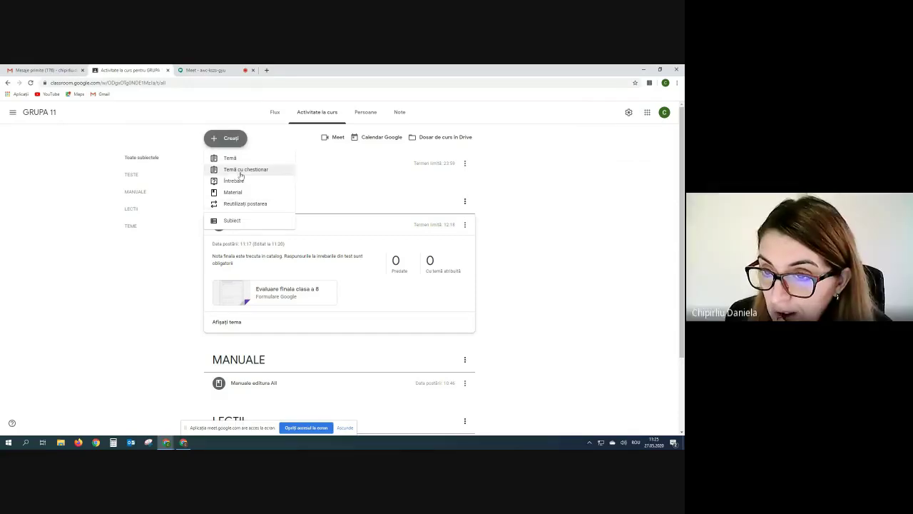
{"action": "left_click", "coordinate": [241, 204]}
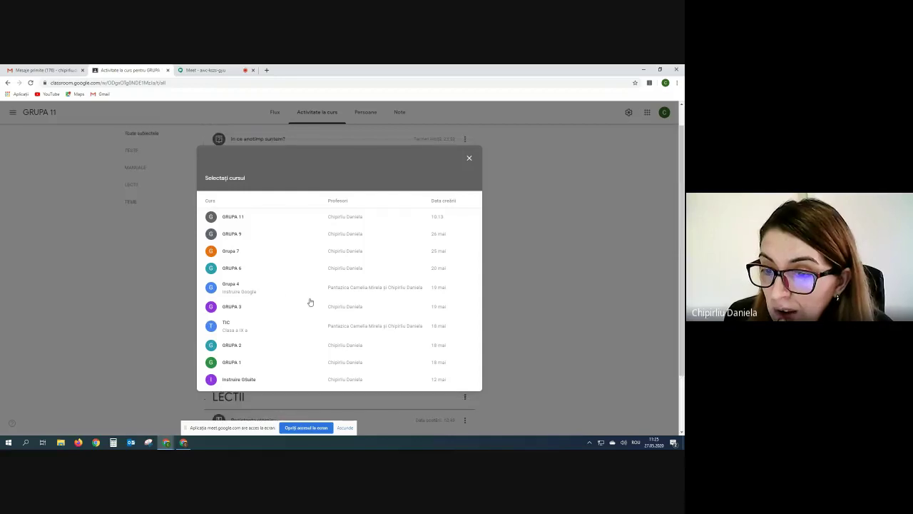
{"action": "left_click", "coordinate": [259, 218]}
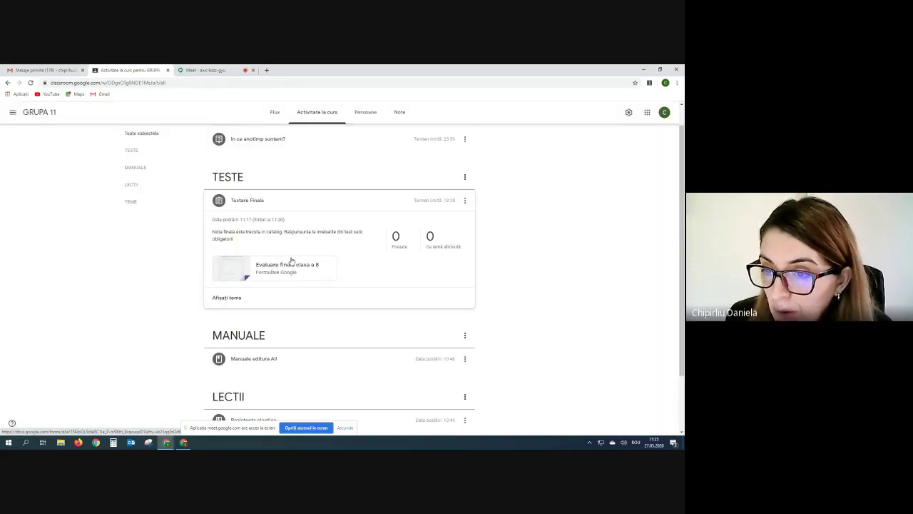
Check the Evaluare finala form attached to Testare Finala, close it and collapse the assignment.
{"action": "left_click", "coordinate": [291, 260]}
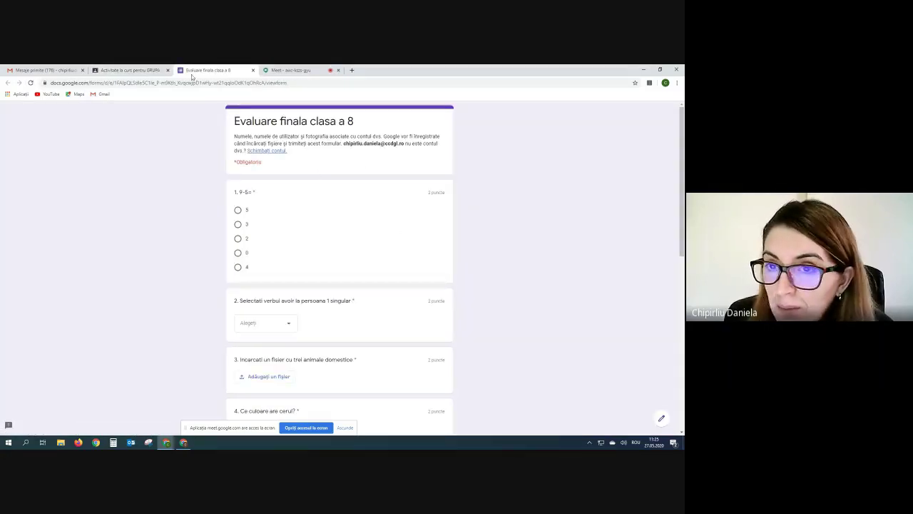
{"action": "left_click", "coordinate": [253, 70]}
{"action": "left_click", "coordinate": [241, 202]}
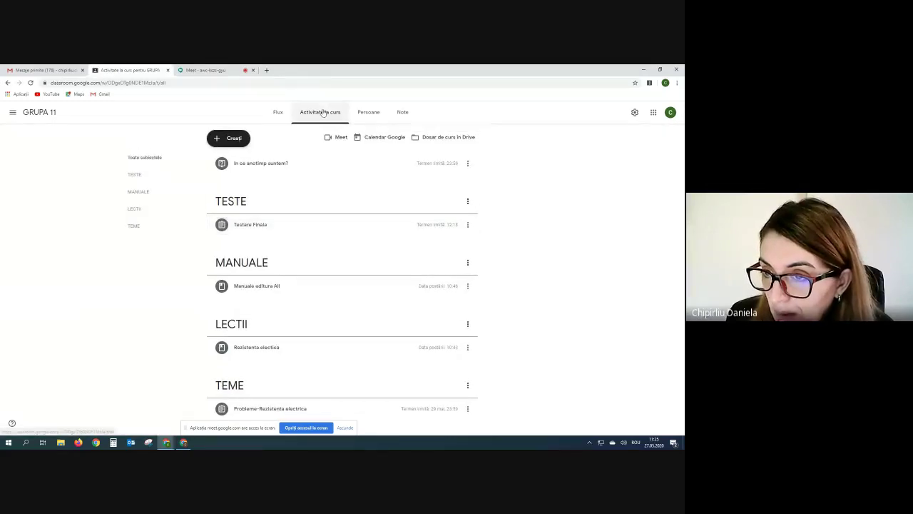
{"action": "left_click", "coordinate": [252, 225]}
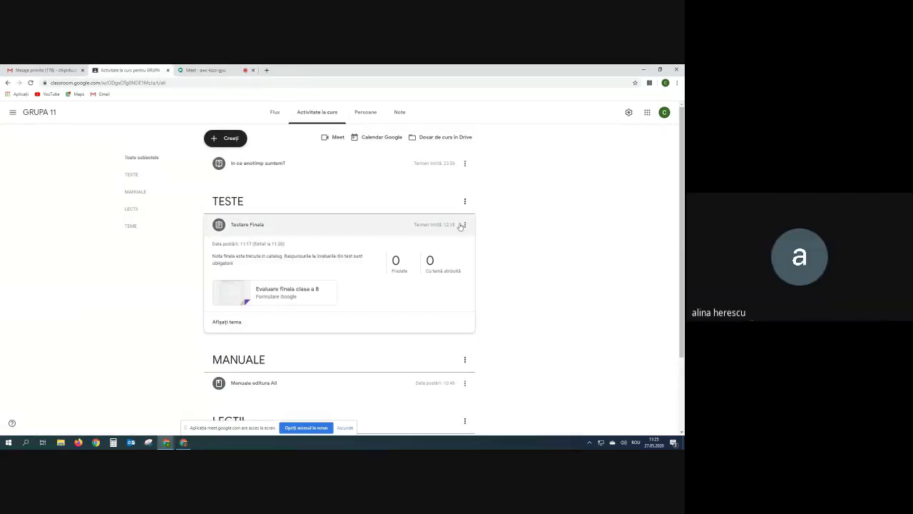
{"action": "left_click", "coordinate": [465, 224]}
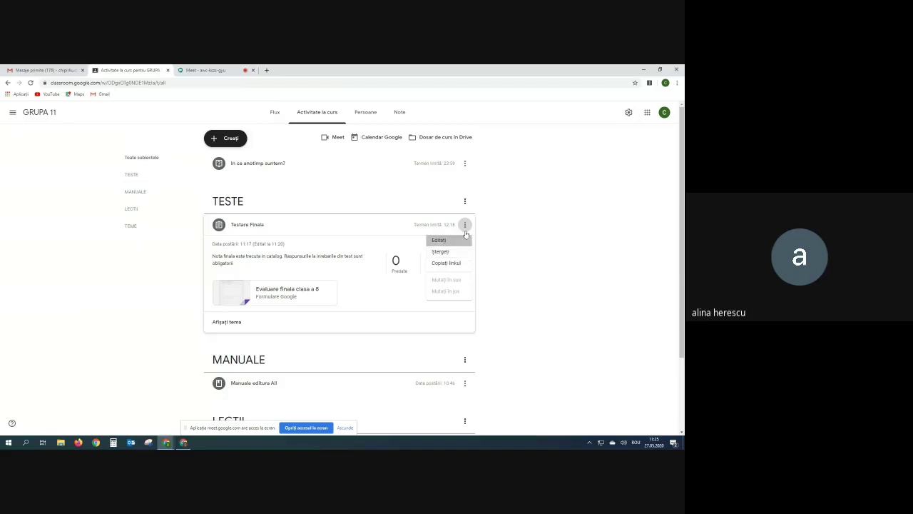
{"action": "key", "text": "Return"}
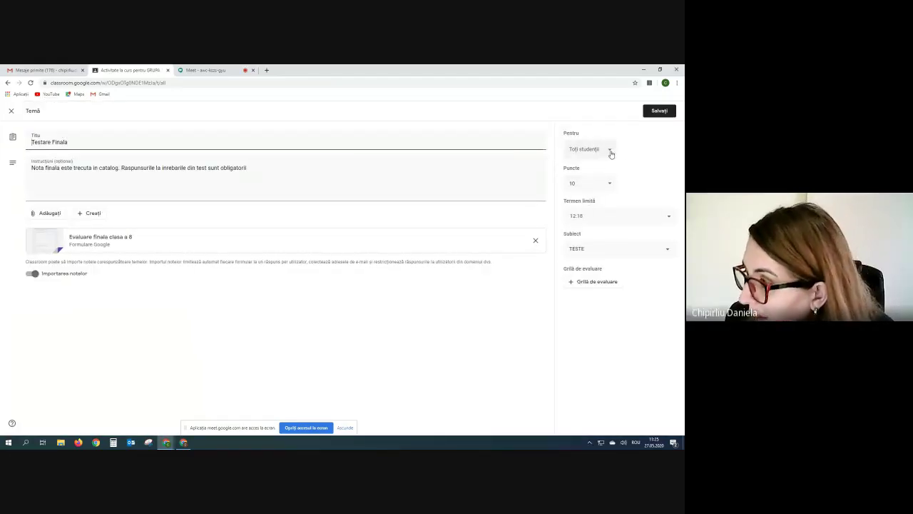
{"action": "left_click", "coordinate": [609, 151]}
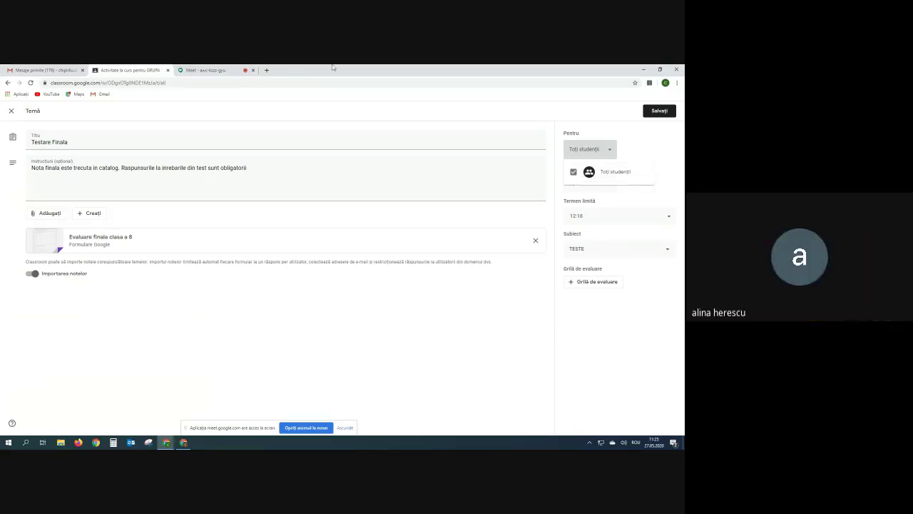
{"action": "left_click", "coordinate": [57, 68]}
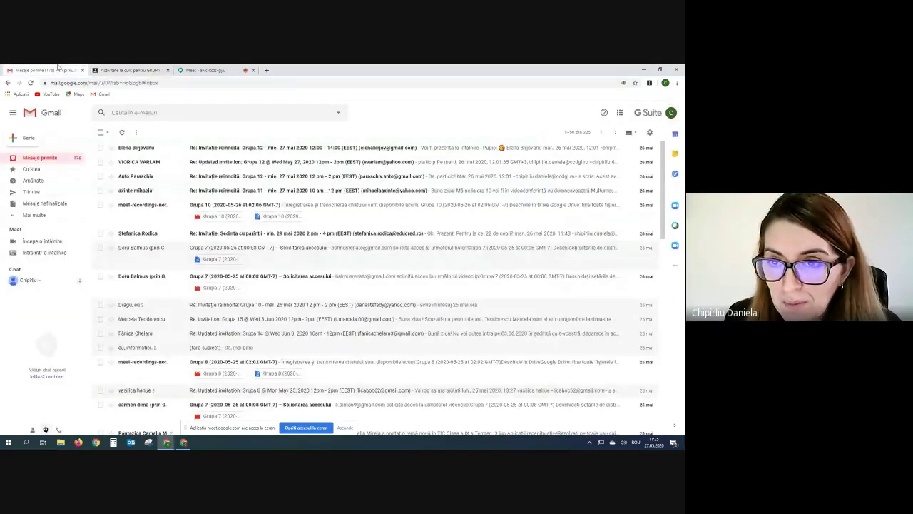
{"action": "left_click", "coordinate": [206, 69]}
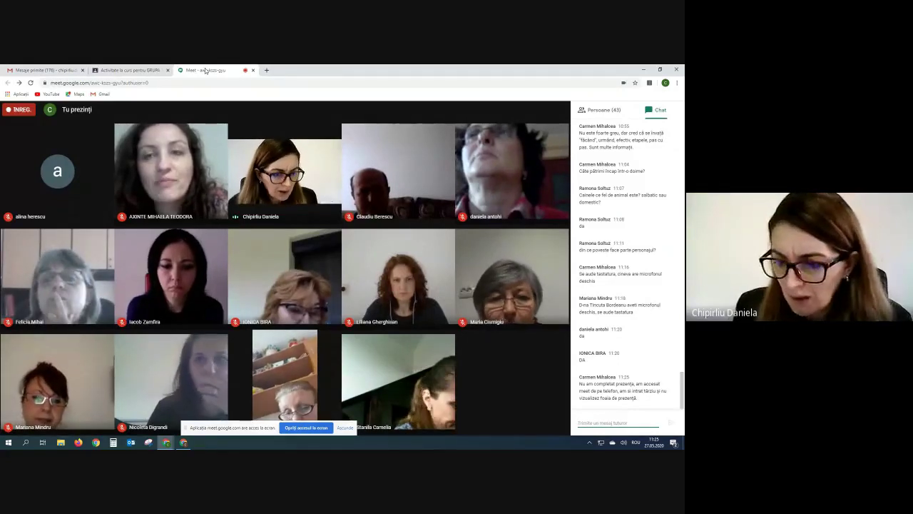
{"action": "left_click", "coordinate": [120, 70]}
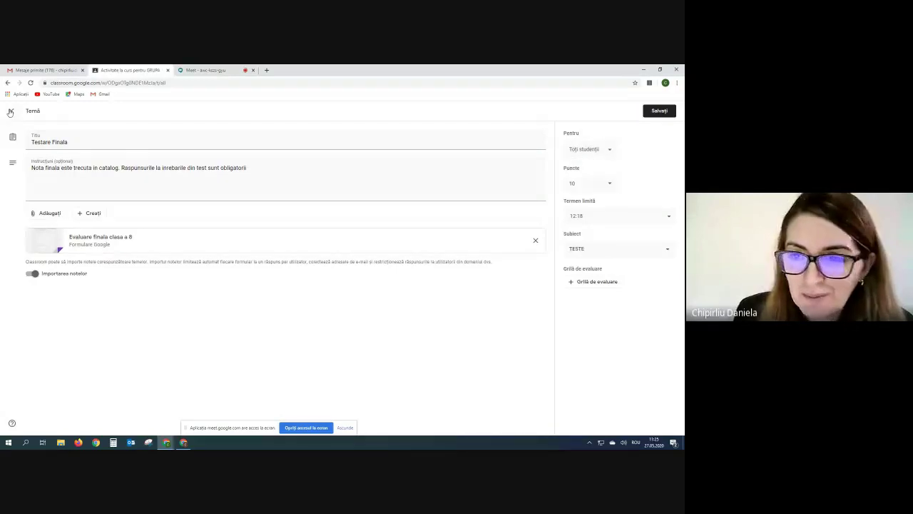
{"action": "left_click", "coordinate": [10, 112]}
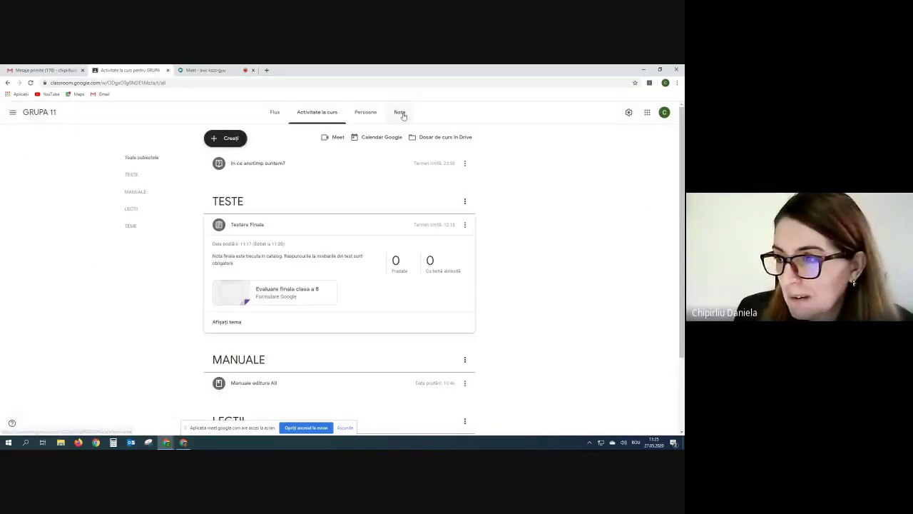
Check the GRUPA 11 grades page, then review the class's Activitate la curs topics.
{"action": "left_click", "coordinate": [402, 113]}
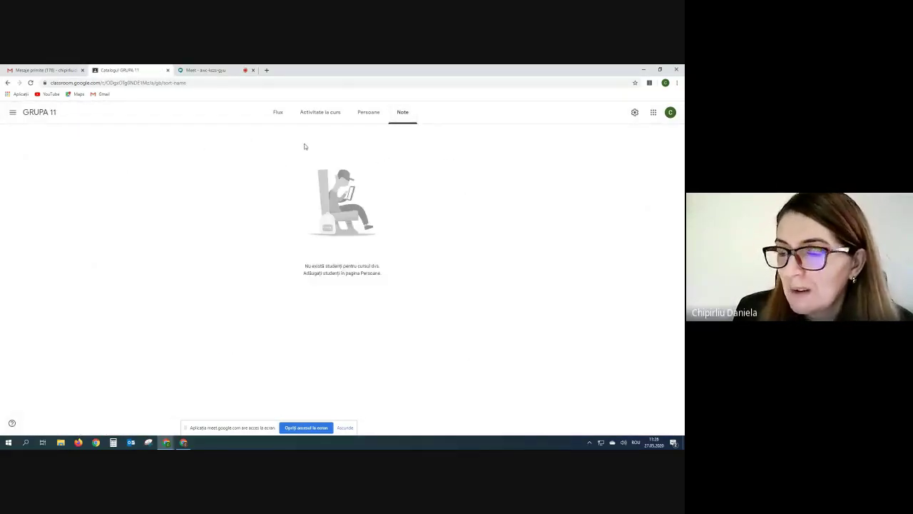
{"action": "left_click", "coordinate": [213, 70]}
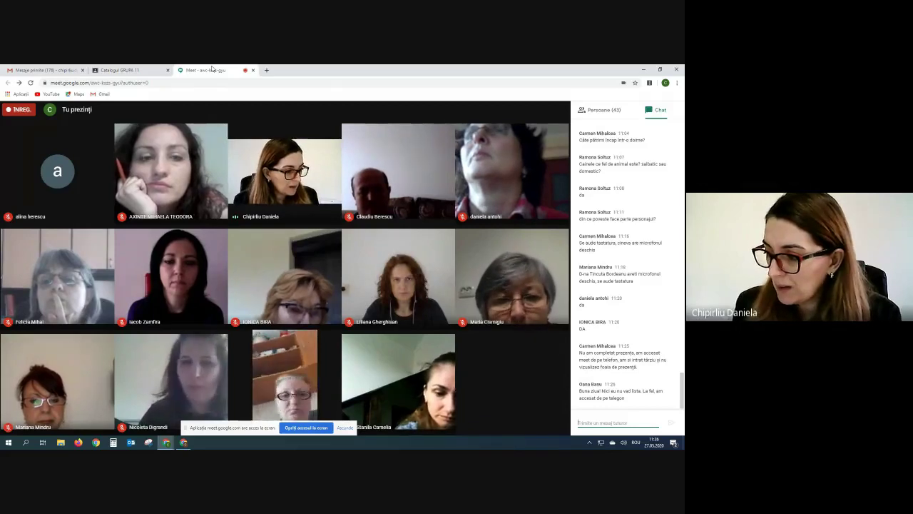
{"action": "left_click", "coordinate": [118, 70]}
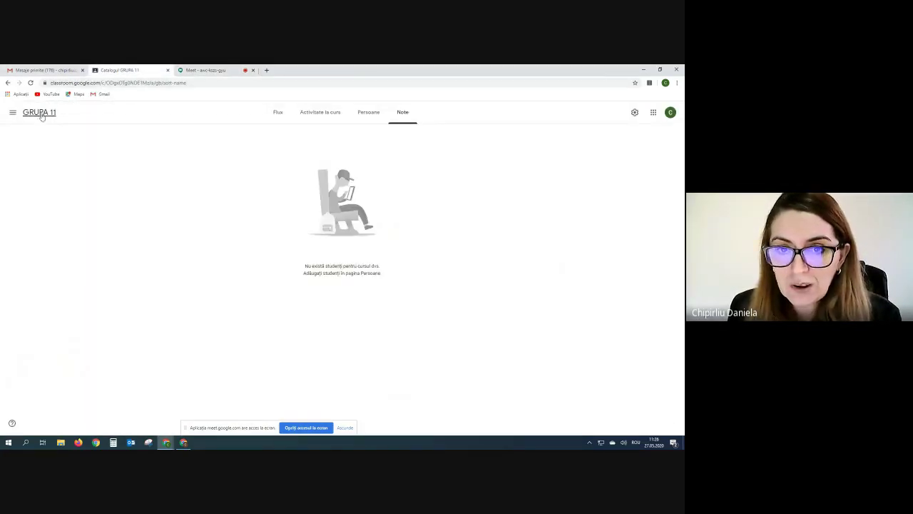
{"action": "left_click", "coordinate": [318, 115]}
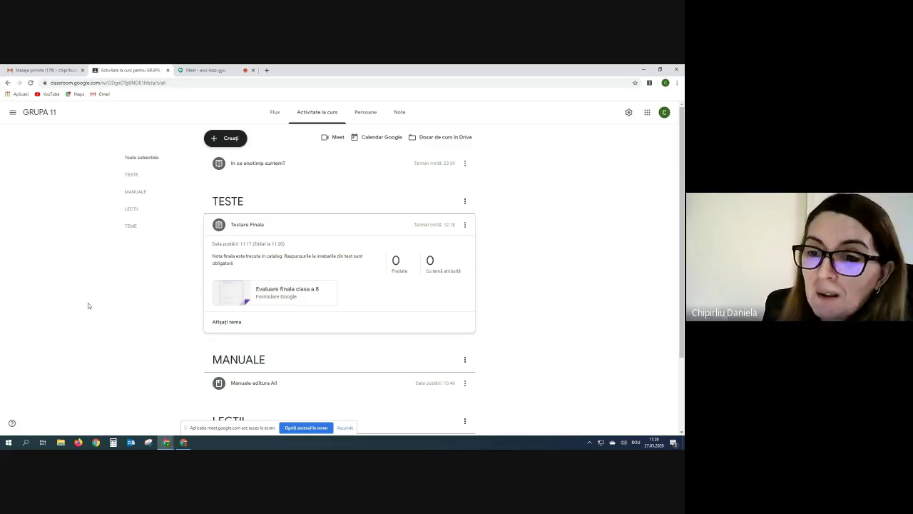
{"action": "scroll", "coordinate": [88, 305], "scroll_direction": "down", "scroll_amount": 3}
{"action": "scroll", "coordinate": [88, 305], "scroll_direction": "up", "scroll_amount": 3}
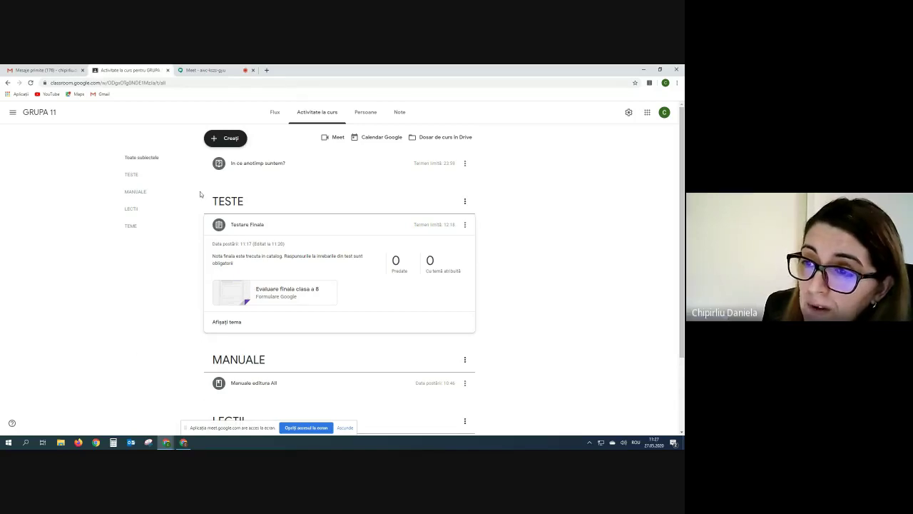
{"action": "left_click", "coordinate": [273, 114]}
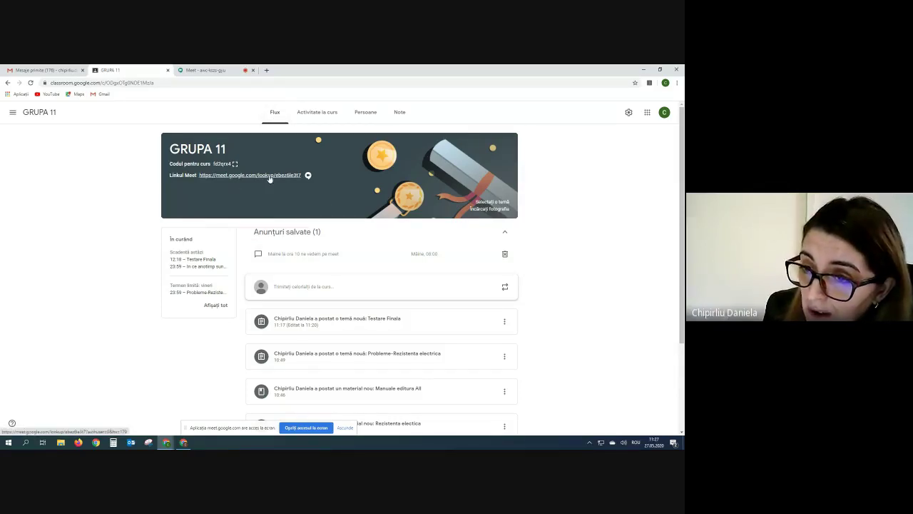
{"action": "left_click", "coordinate": [312, 114]}
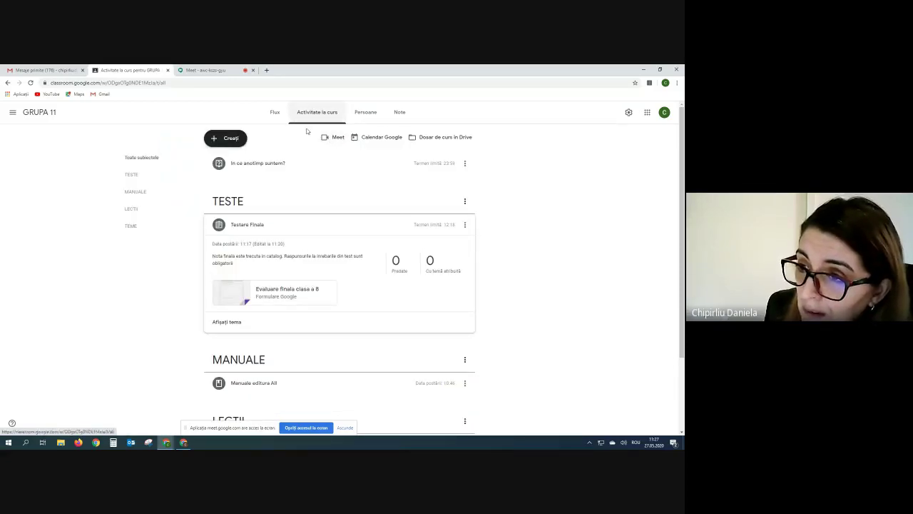
{"action": "left_click", "coordinate": [274, 112]}
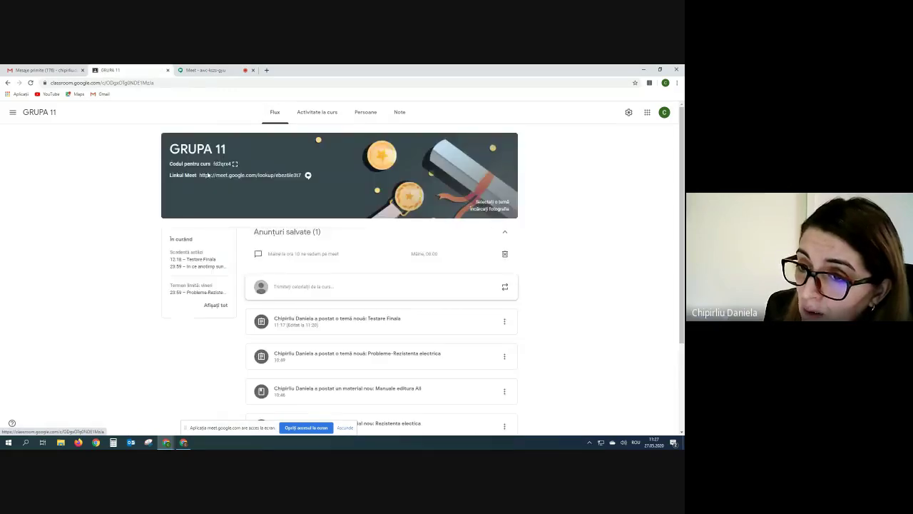
{"action": "left_click", "coordinate": [312, 114]}
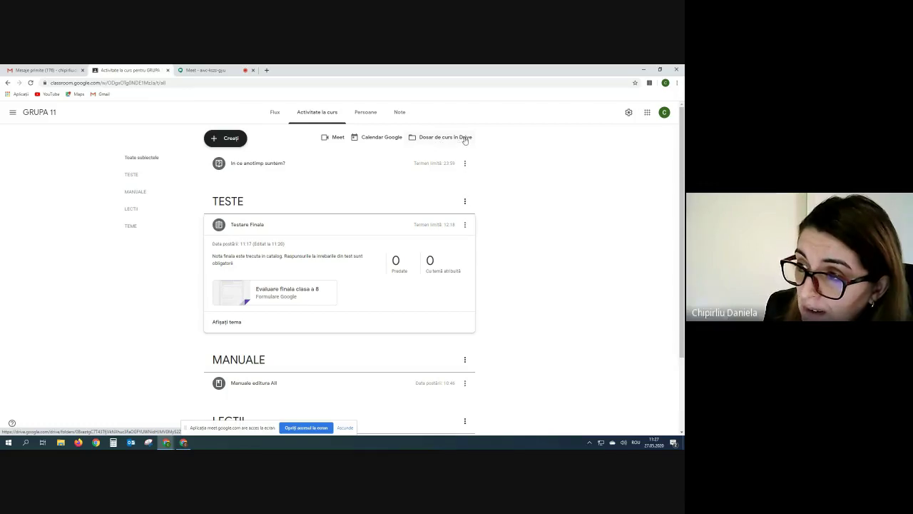
Browse the course Drive folder into Evaluare finala clasa a 8 and its responses, then back to Classroom.
{"action": "left_click", "coordinate": [464, 138]}
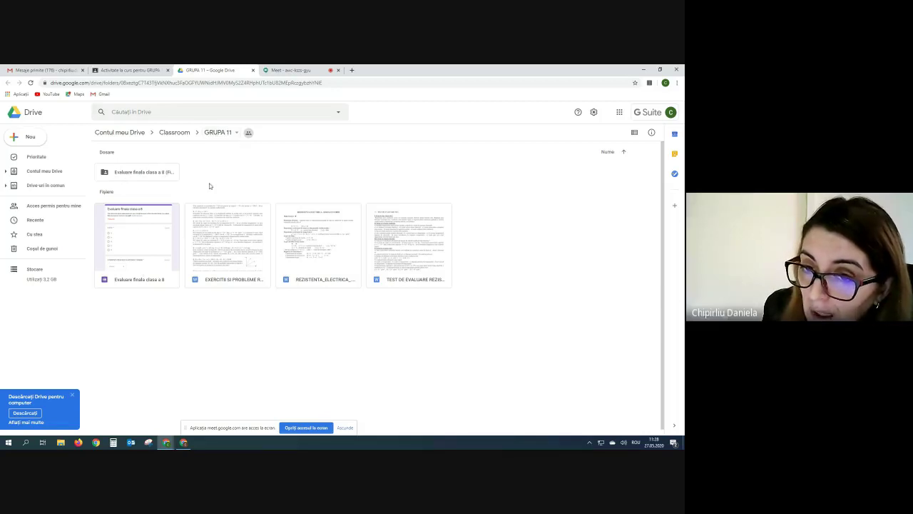
{"action": "left_click", "coordinate": [132, 174]}
{"action": "double_click", "coordinate": [132, 174]}
{"action": "double_click", "coordinate": [132, 173]}
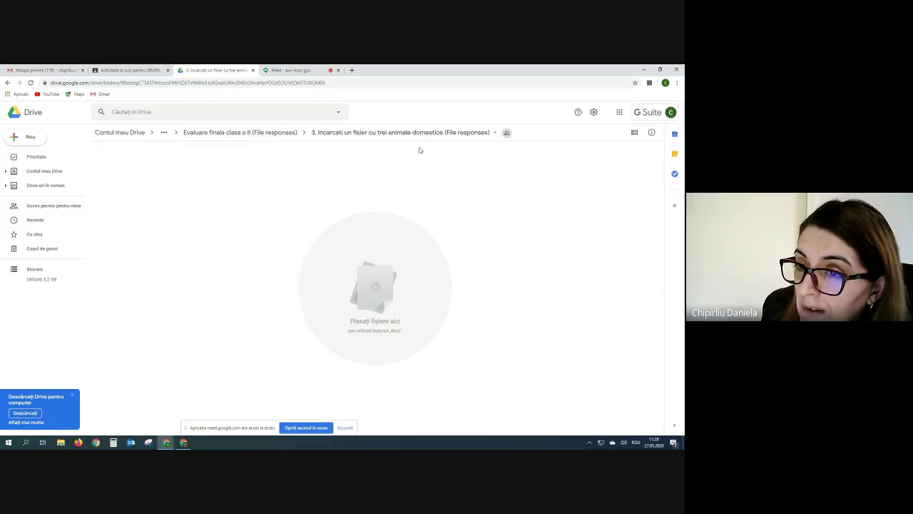
{"action": "left_click", "coordinate": [253, 135]}
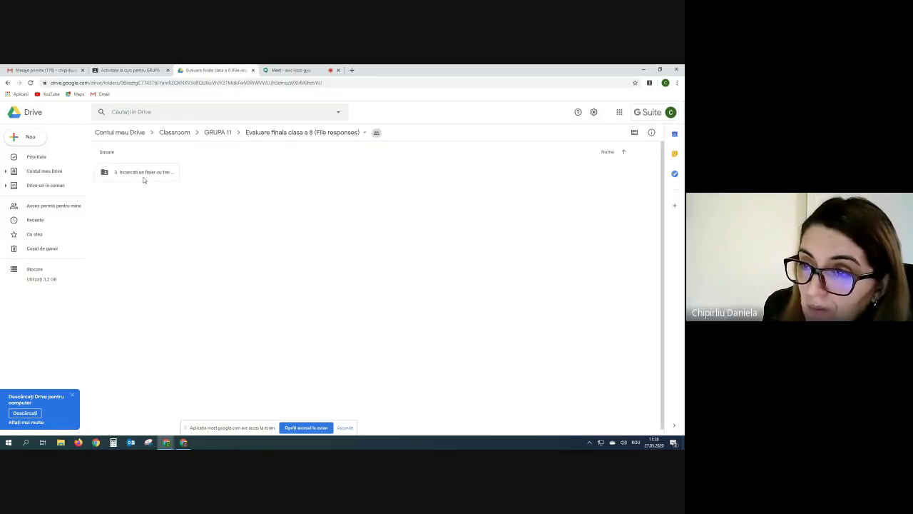
{"action": "left_click", "coordinate": [182, 134]}
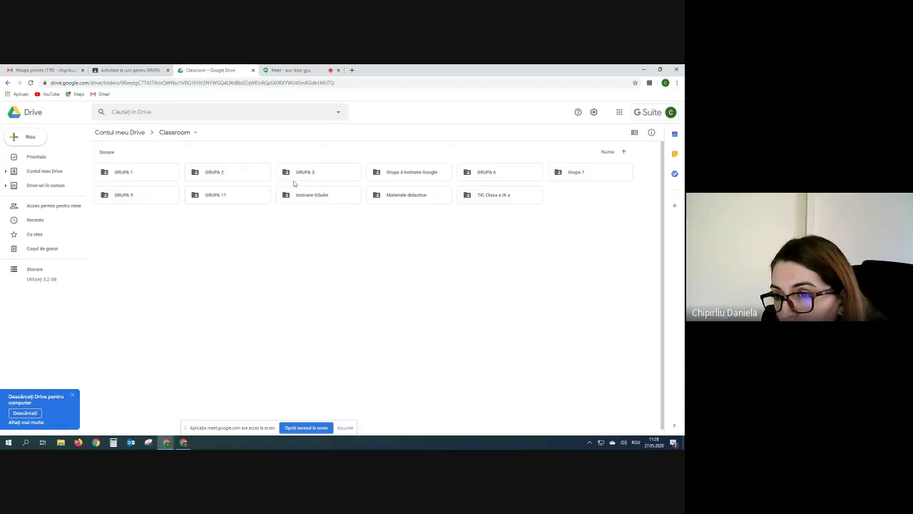
Look inside the Instruire GSuite and GRUPA 2 Drive folders, then return to the Meet call.
{"action": "double_click", "coordinate": [306, 199]}
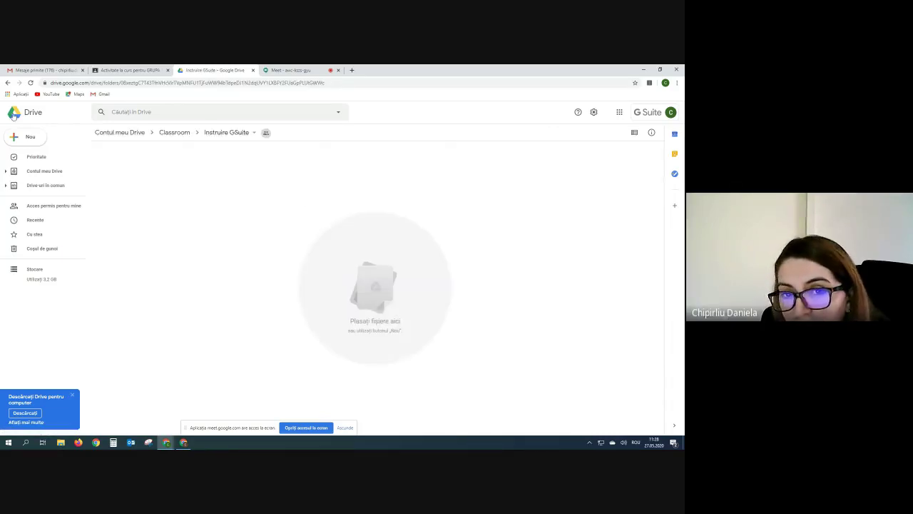
{"action": "left_click", "coordinate": [6, 84]}
{"action": "double_click", "coordinate": [228, 172]}
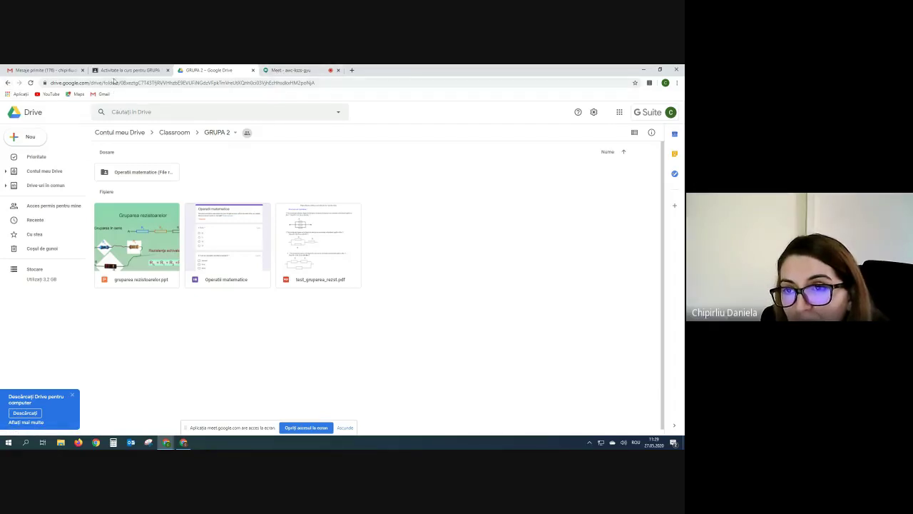
{"action": "left_click", "coordinate": [292, 70]}
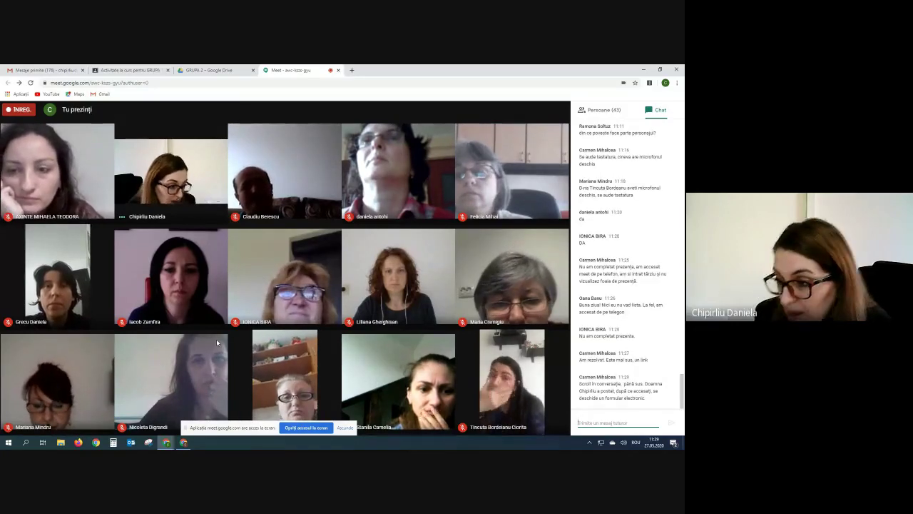
Copy the earlier form link from the Meet chat and resend it as plain text.
{"action": "scroll", "coordinate": [623, 225], "scroll_direction": "up", "scroll_amount": 10}
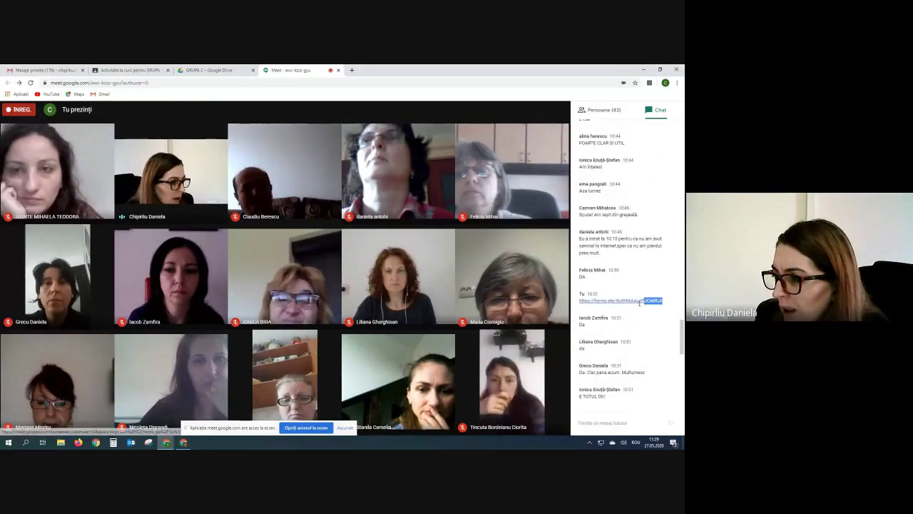
{"action": "left_click_drag", "start_coordinate": [664, 304], "coordinate": [580, 305]}
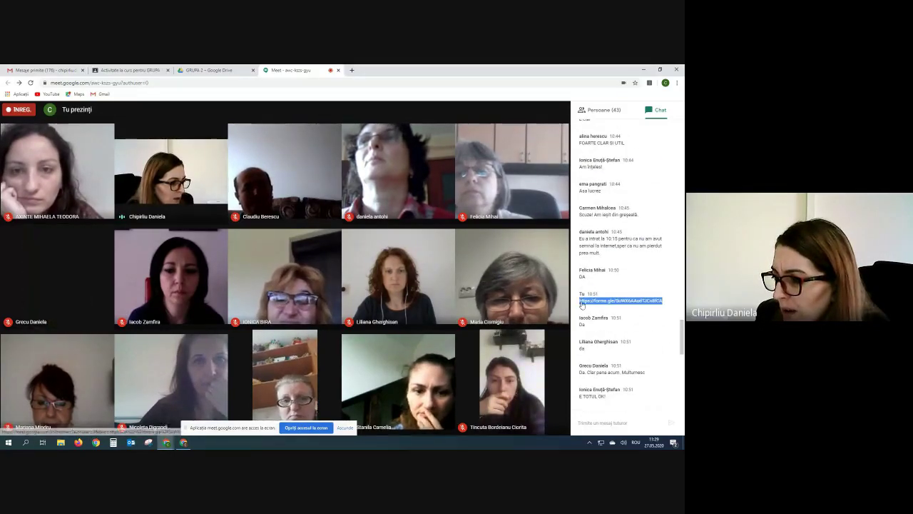
{"action": "right_click", "coordinate": [580, 305]}
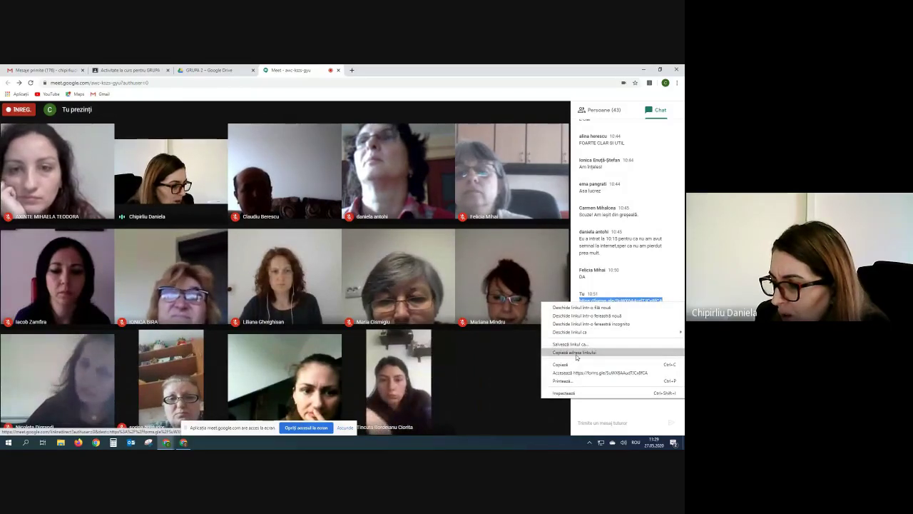
{"action": "left_click", "coordinate": [577, 354]}
{"action": "scroll", "coordinate": [601, 400], "scroll_direction": "down", "scroll_amount": 10}
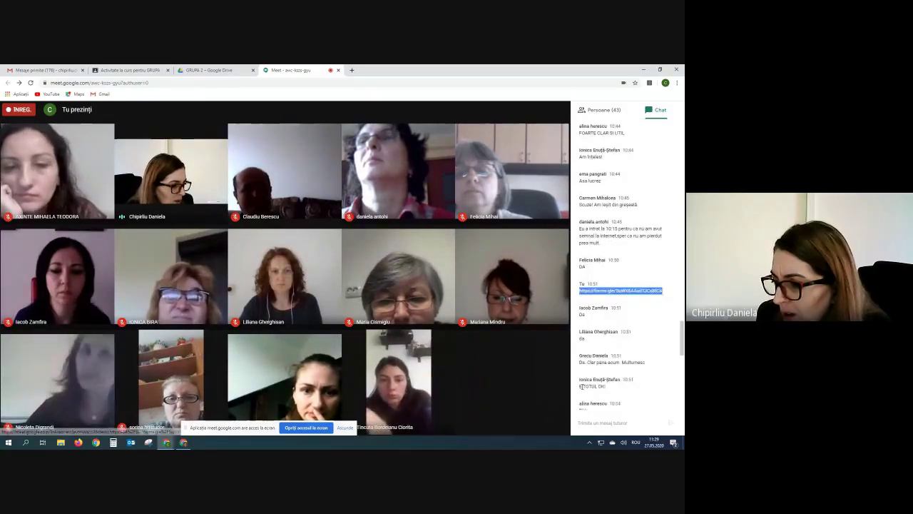
{"action": "right_click", "coordinate": [598, 422]}
{"action": "left_click", "coordinate": [619, 375]}
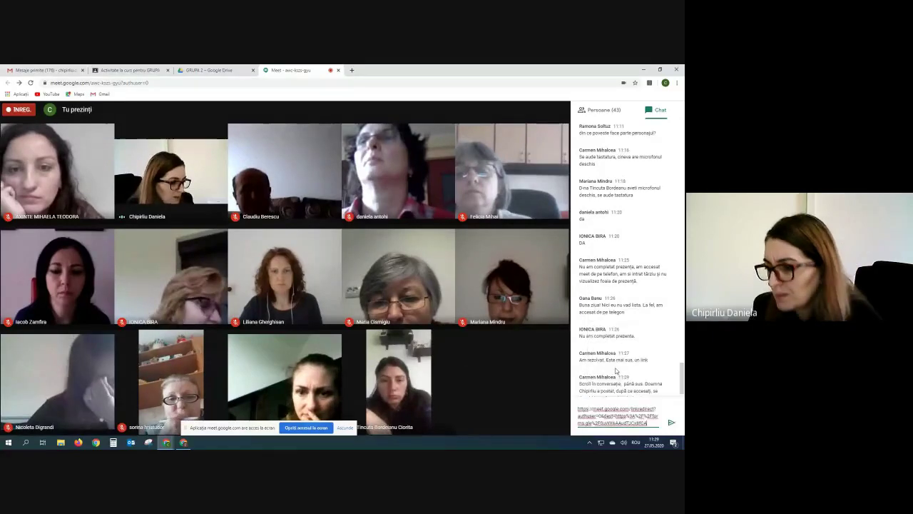
{"action": "key", "text": "Return"}
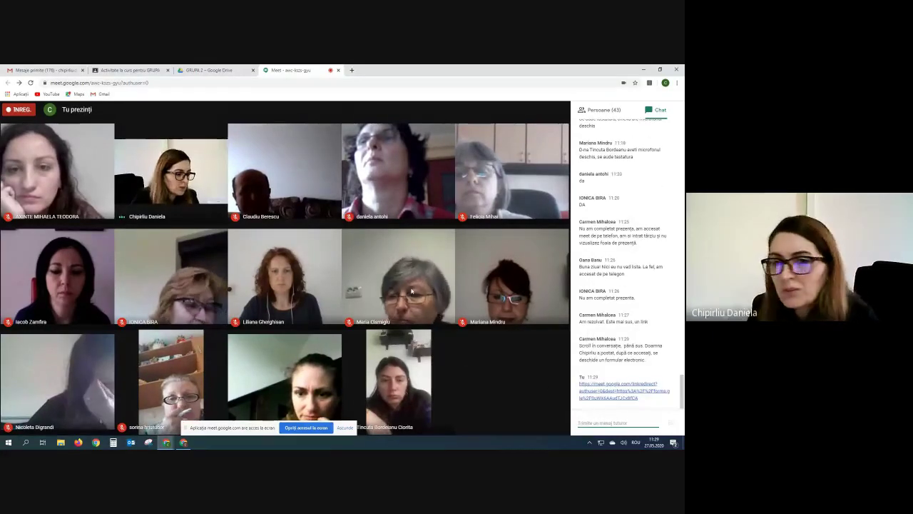
{"action": "left_click", "coordinate": [67, 71]}
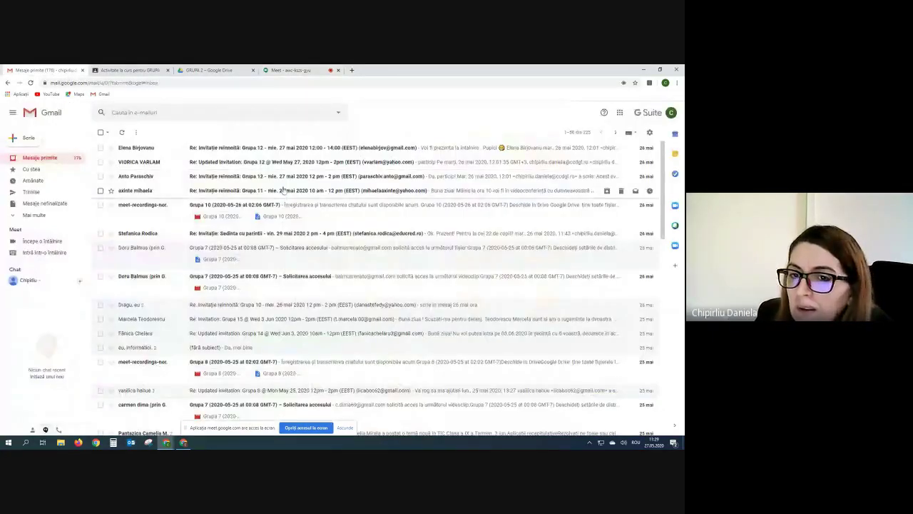
Launch Google Forms from the Google apps grid and open the 27.05.2020 attendance form.
{"action": "left_click", "coordinate": [620, 112]}
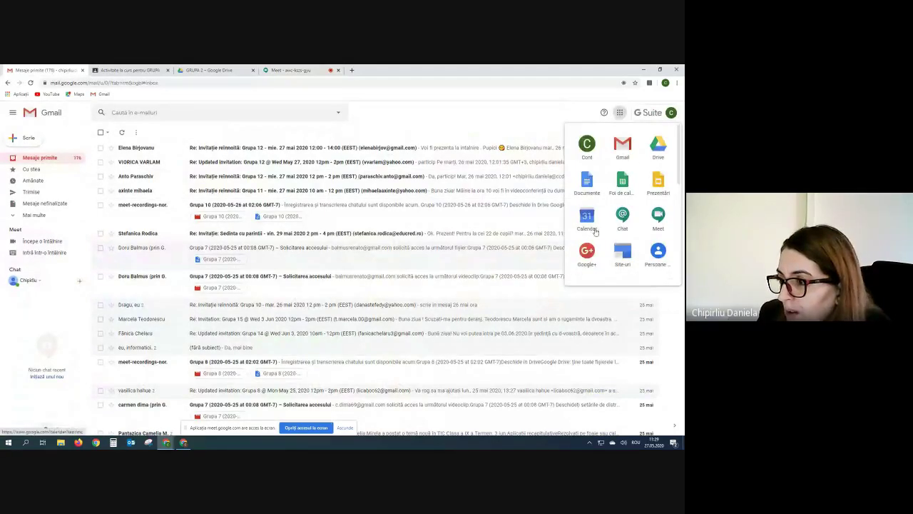
{"action": "scroll", "coordinate": [595, 232], "scroll_direction": "down", "scroll_amount": 3}
{"action": "left_click", "coordinate": [588, 159]}
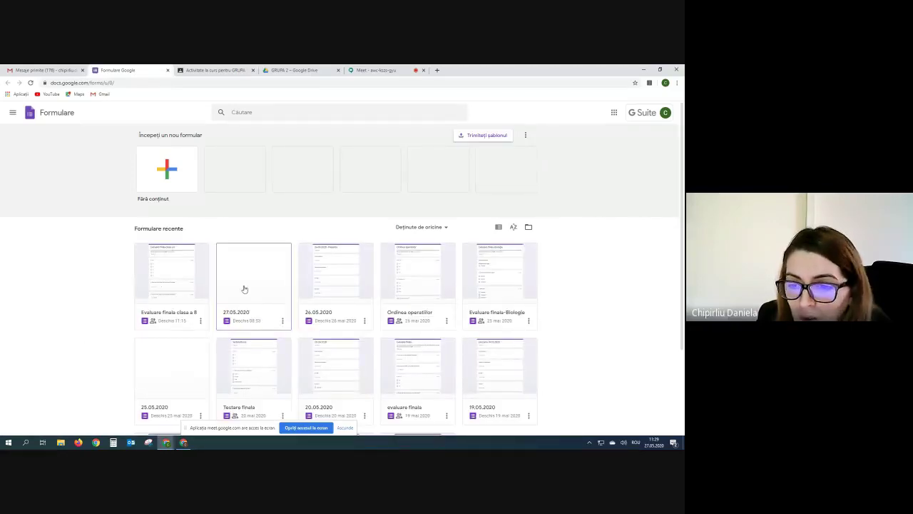
{"action": "left_click", "coordinate": [243, 288]}
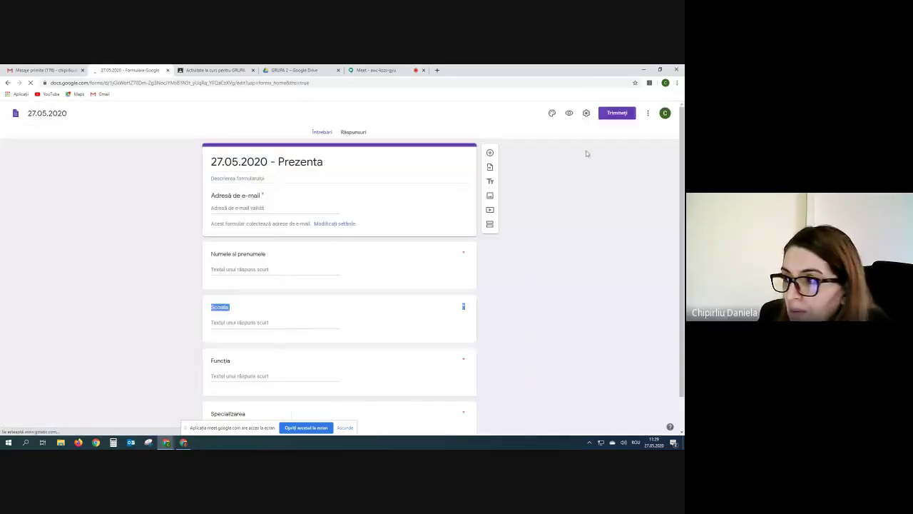
Copy the shortened link to the 27.05.2020 - Prezenta form and go back to Meet.
{"action": "left_click", "coordinate": [618, 114]}
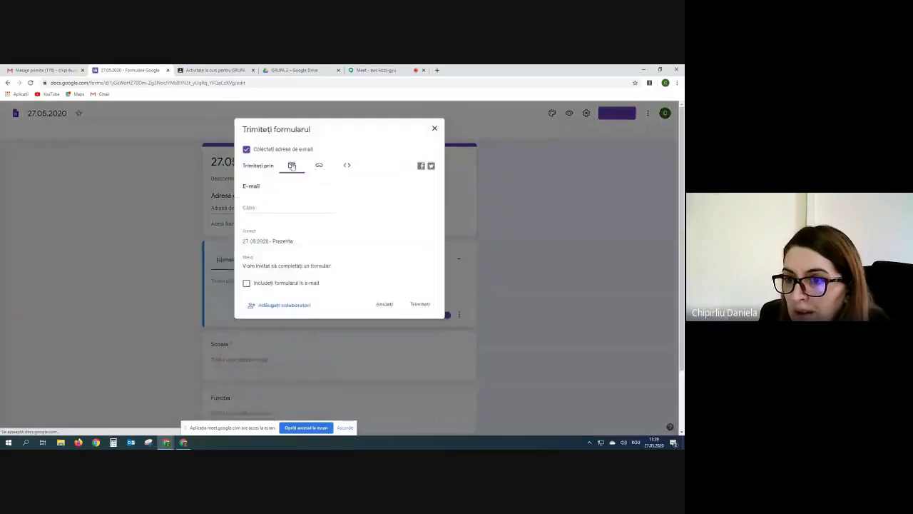
{"action": "left_click", "coordinate": [319, 166]}
{"action": "left_click", "coordinate": [246, 211]}
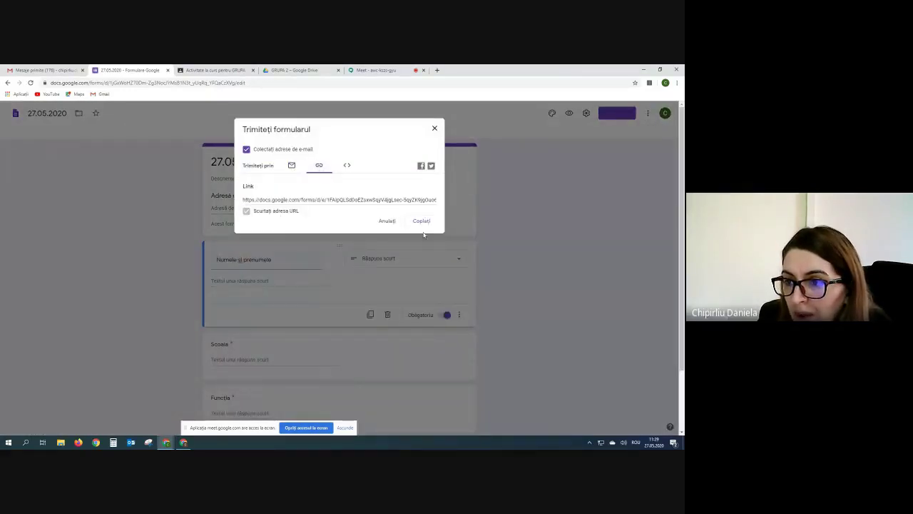
{"action": "left_click", "coordinate": [421, 220]}
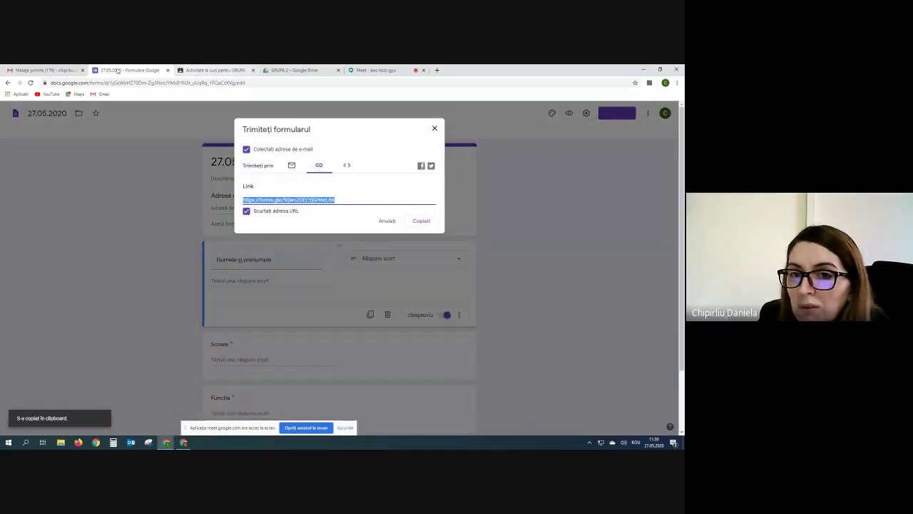
{"action": "left_click", "coordinate": [375, 70]}
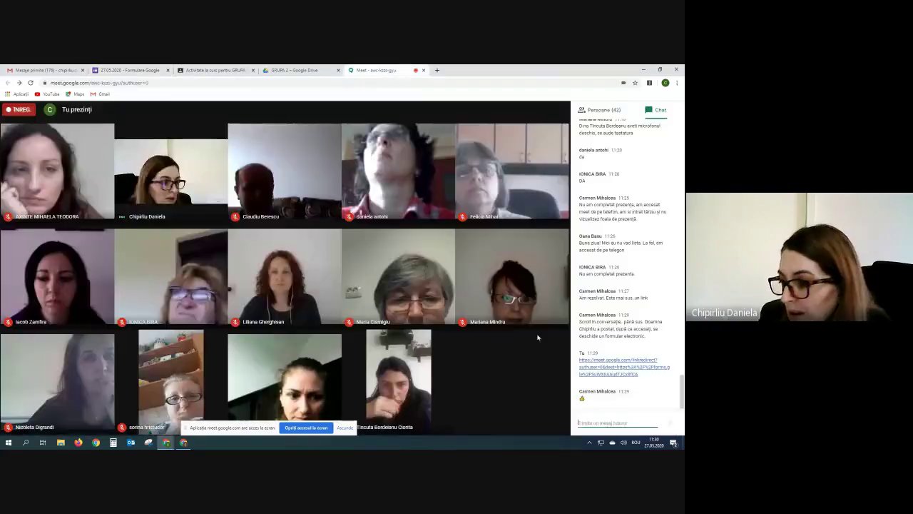
Paste the forms.gle attendance-form link into the Meet chat and send it.
{"action": "right_click", "coordinate": [576, 416]}
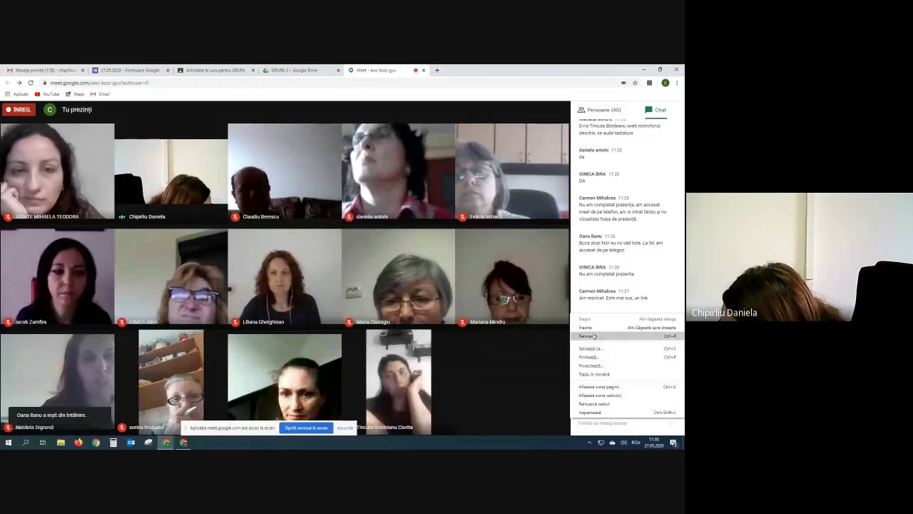
{"action": "left_click", "coordinate": [564, 397]}
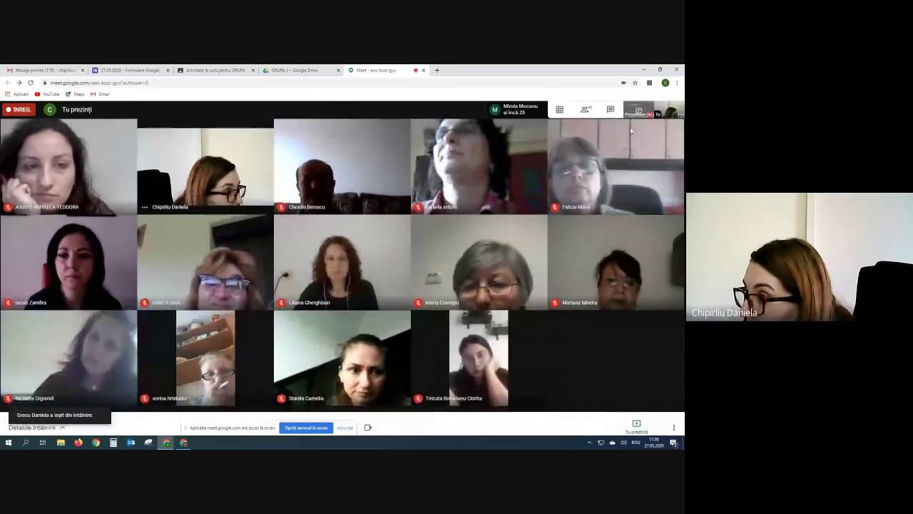
{"action": "left_click", "coordinate": [612, 111]}
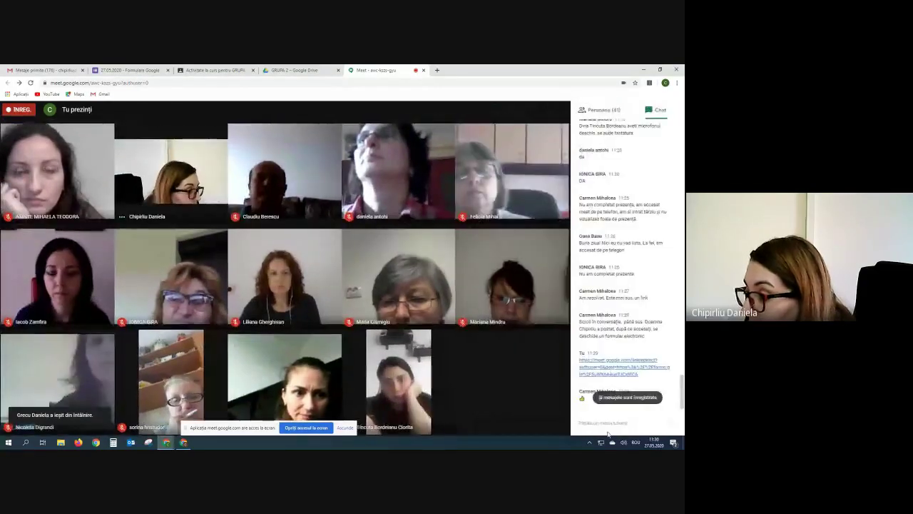
{"action": "right_click", "coordinate": [591, 423]}
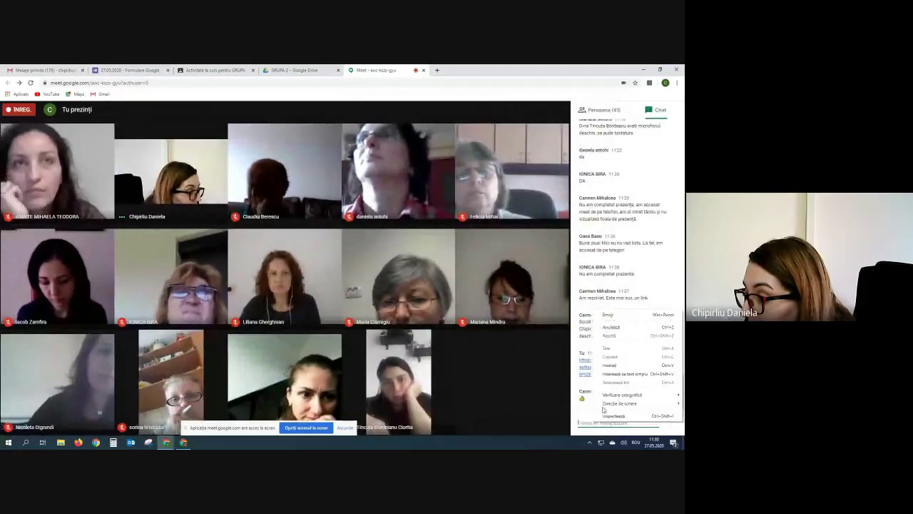
{"action": "left_click", "coordinate": [615, 368]}
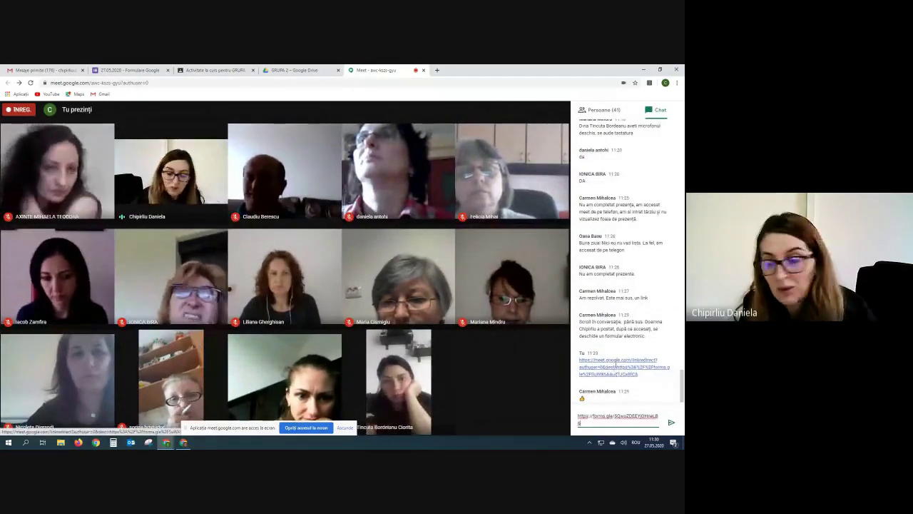
{"action": "key", "text": "Return"}
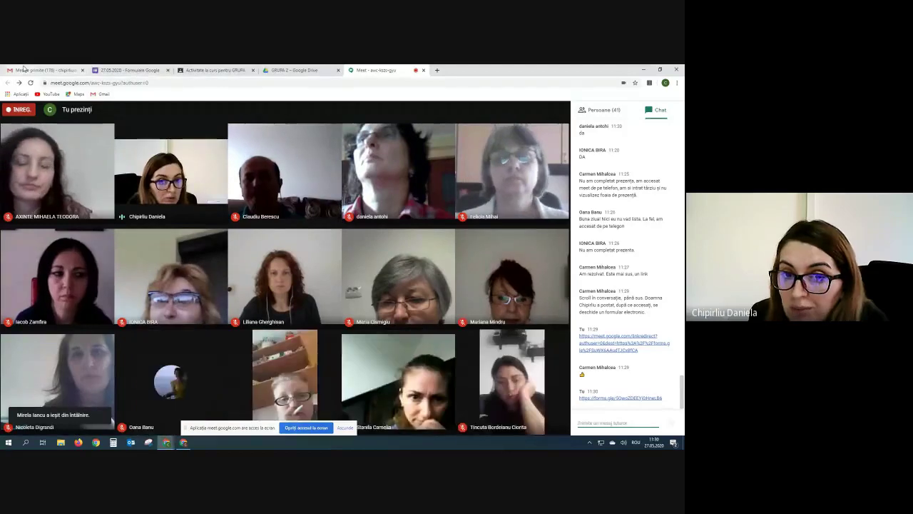
Bring up the 'Activitate la curs pentru GRUPA' tab showing GRUPA 11's classwork.
{"action": "left_click", "coordinate": [212, 69]}
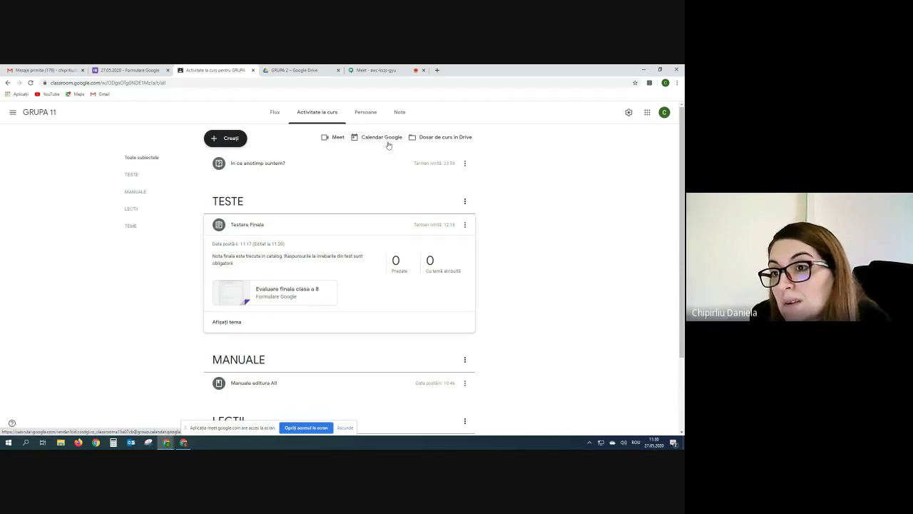
Open the class calendar and delete the Temă: Testare Finală item from 27 May 2020.
{"action": "left_click", "coordinate": [388, 137]}
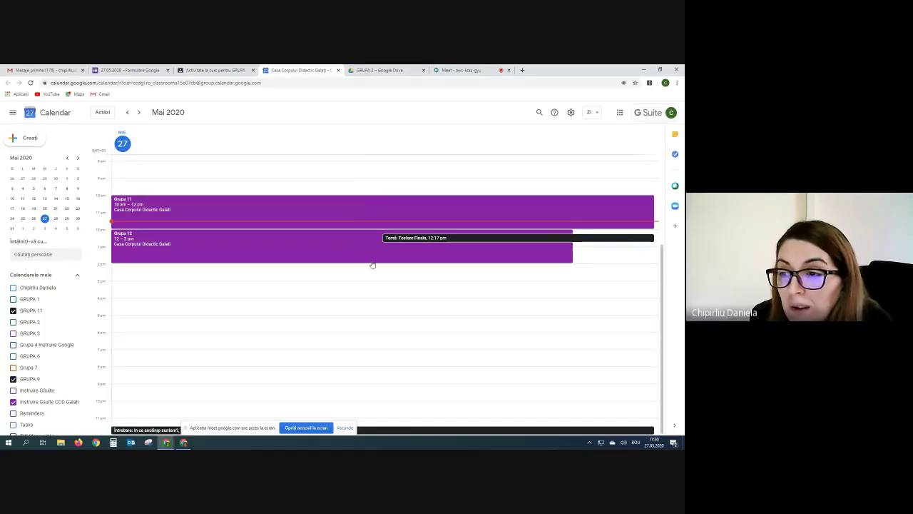
{"action": "right_click", "coordinate": [624, 240]}
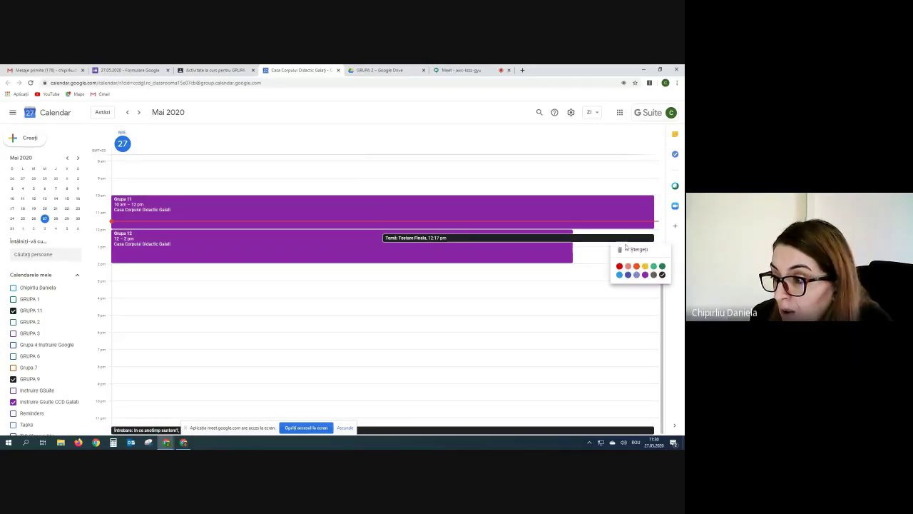
{"action": "key", "text": "Delete"}
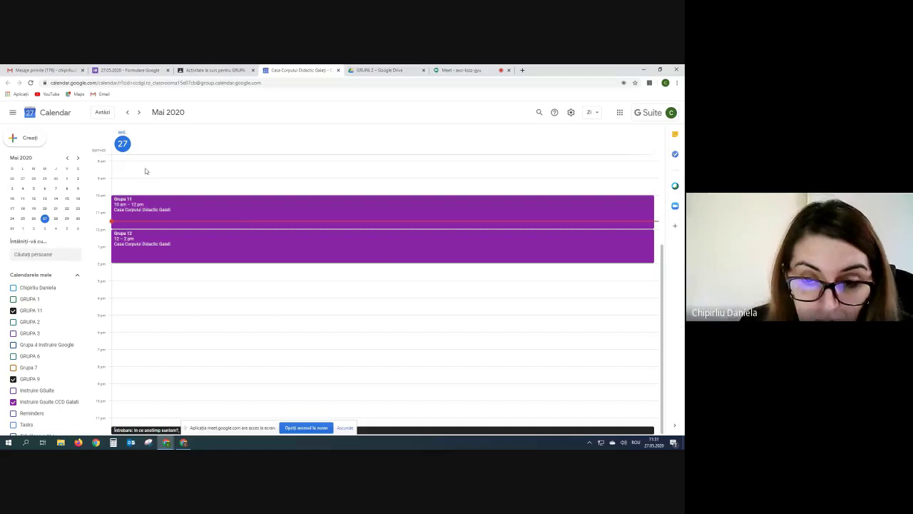
Start a new event in the full editor titled 'Sedinta cu parintii'.
{"action": "left_click", "coordinate": [13, 141]}
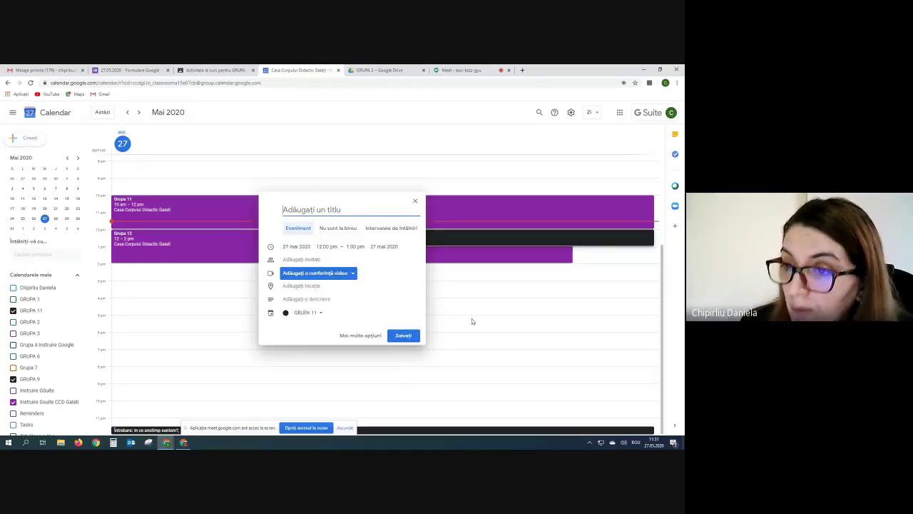
{"action": "left_click", "coordinate": [372, 336]}
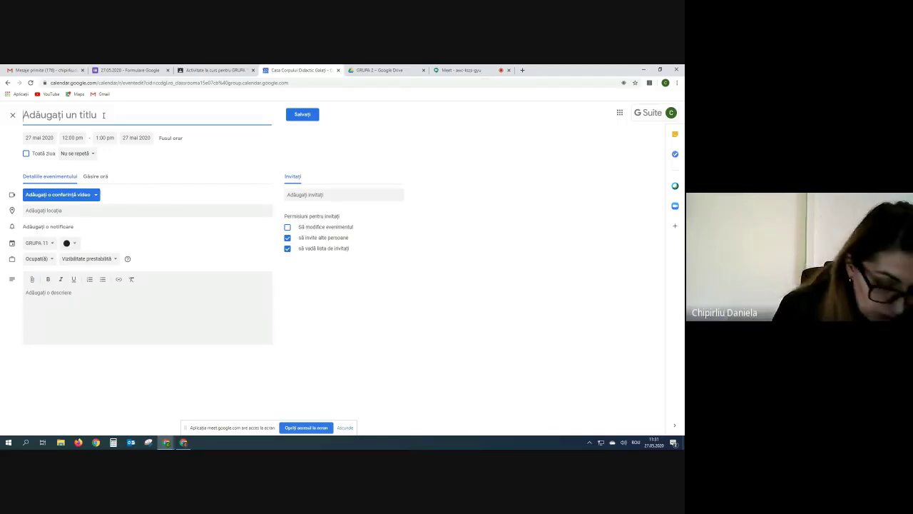
{"action": "type", "text": "Sedinta cu parintii"}
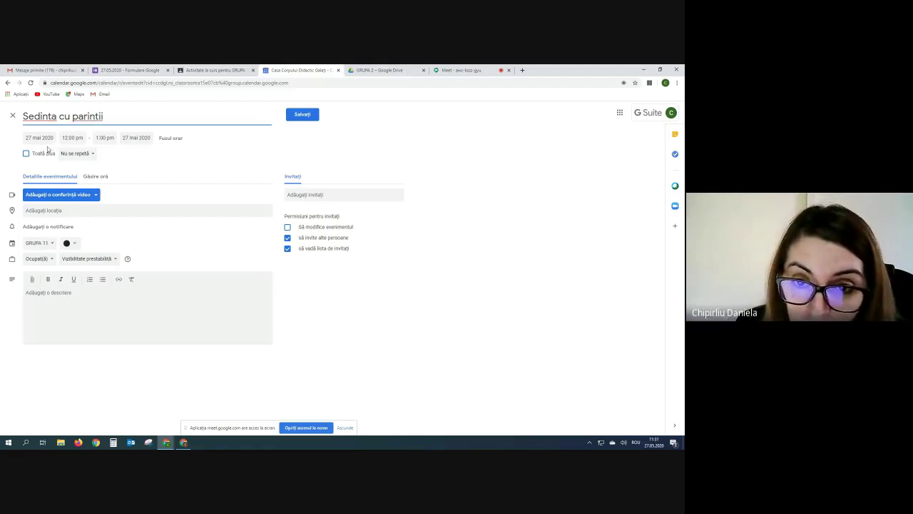
Schedule the event for 29 May 2020, 5:00–6:00 pm.
{"action": "left_click", "coordinate": [40, 138]}
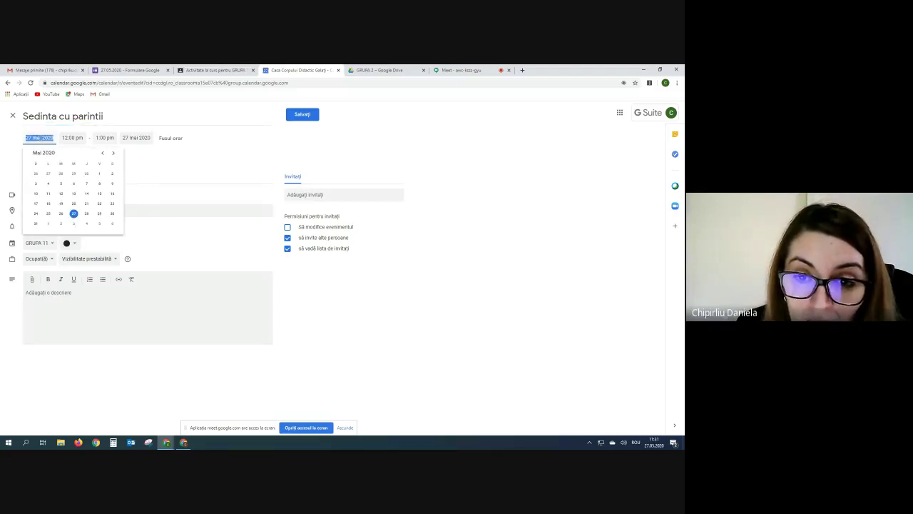
{"action": "left_click", "coordinate": [99, 213]}
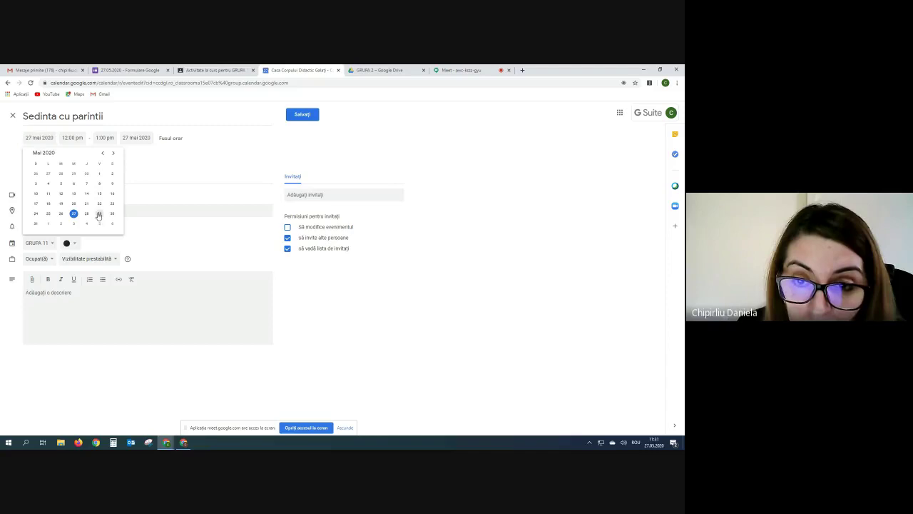
{"action": "left_click", "coordinate": [76, 137]}
{"action": "scroll", "coordinate": [91, 181], "scroll_direction": "down", "scroll_amount": 3}
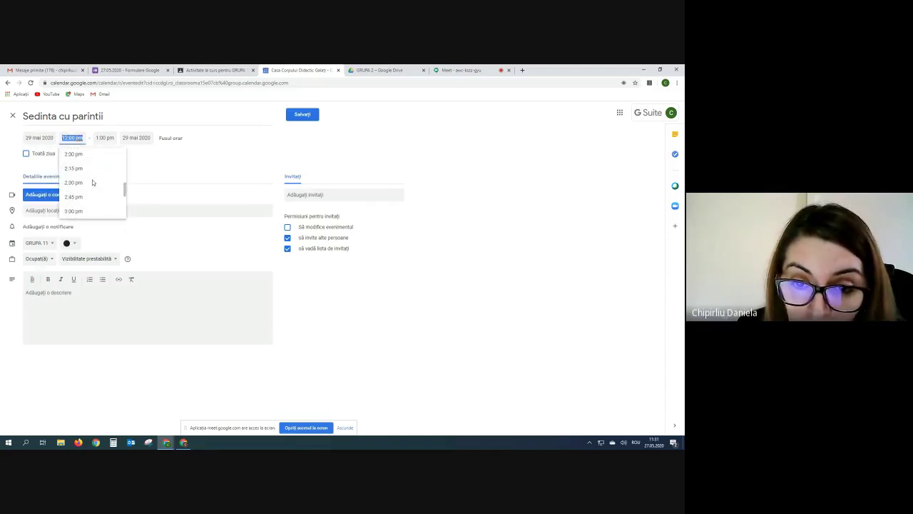
{"action": "scroll", "coordinate": [92, 183], "scroll_direction": "down", "scroll_amount": 4}
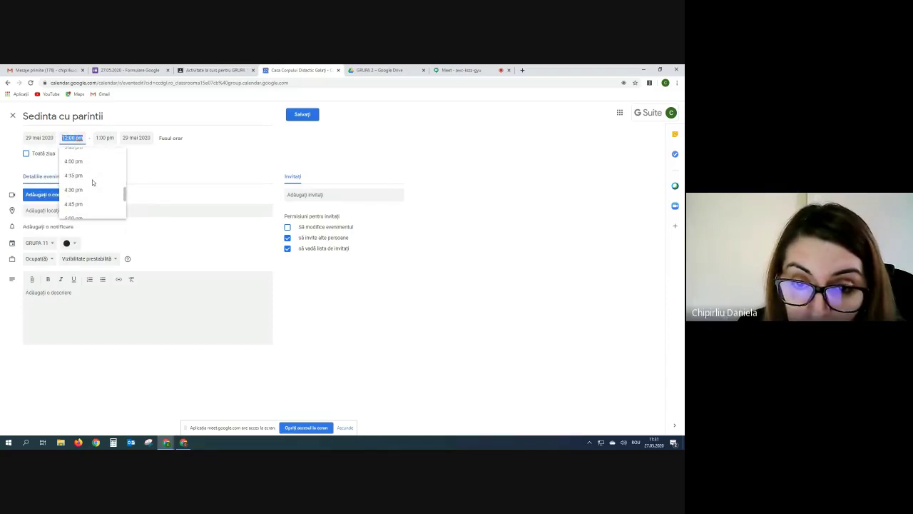
{"action": "scroll", "coordinate": [92, 183], "scroll_direction": "down", "scroll_amount": 3}
{"action": "scroll", "coordinate": [79, 197], "scroll_direction": "up", "scroll_amount": 2}
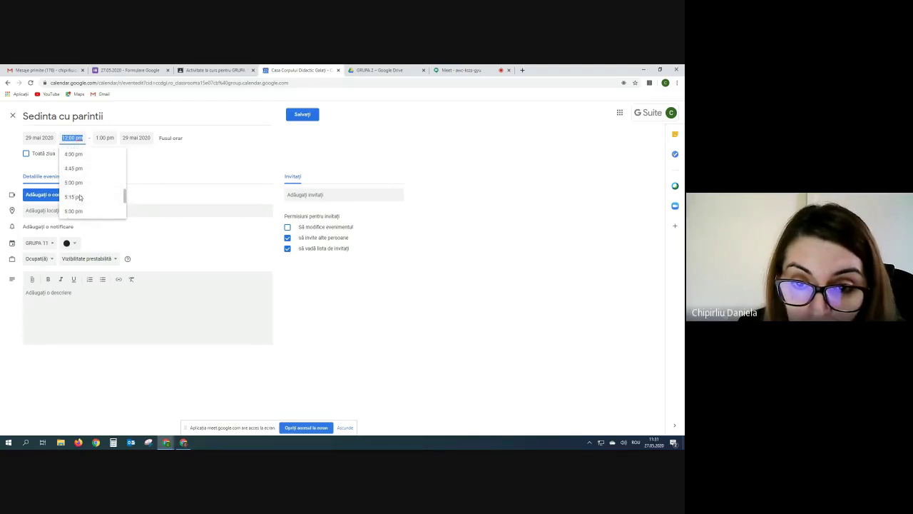
{"action": "left_click", "coordinate": [77, 183]}
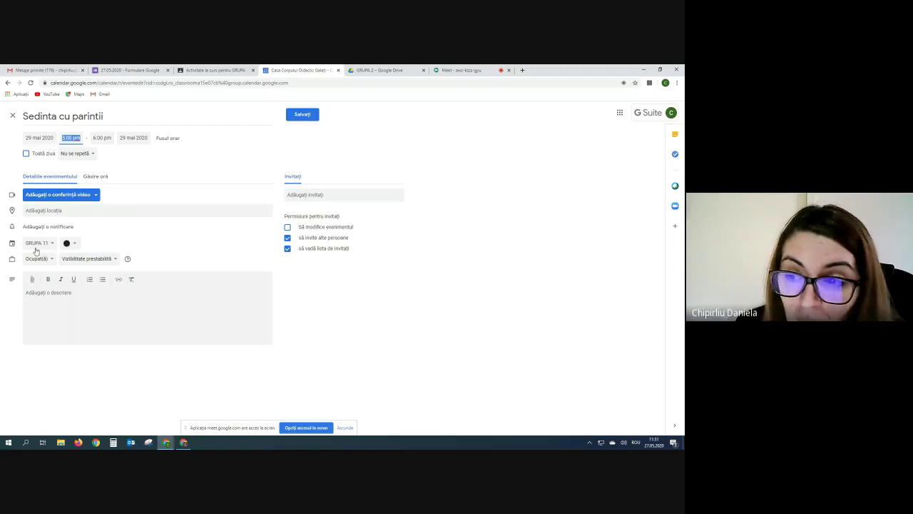
Attach a Google Meet conference and add the description 'Prezenta este obligatorie.'.
{"action": "left_click", "coordinate": [96, 197]}
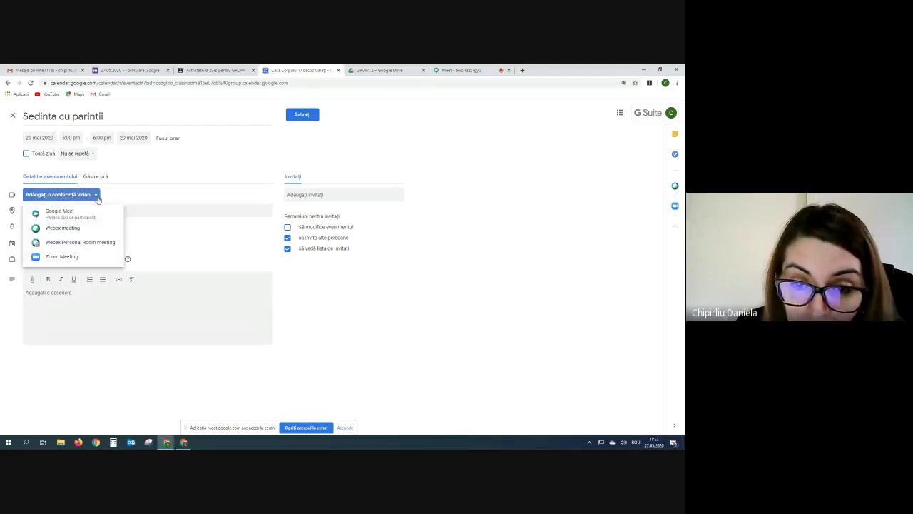
{"action": "left_click", "coordinate": [84, 213]}
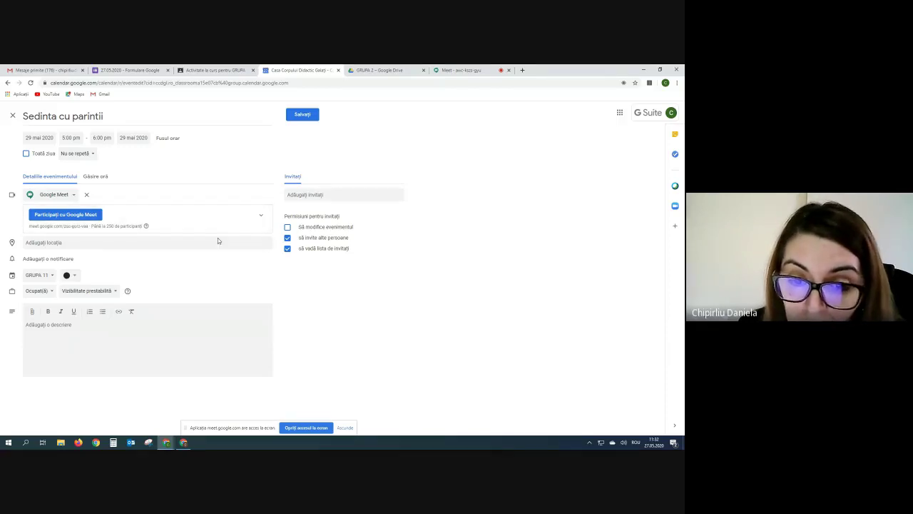
{"action": "triple_click", "coordinate": [83, 323]}
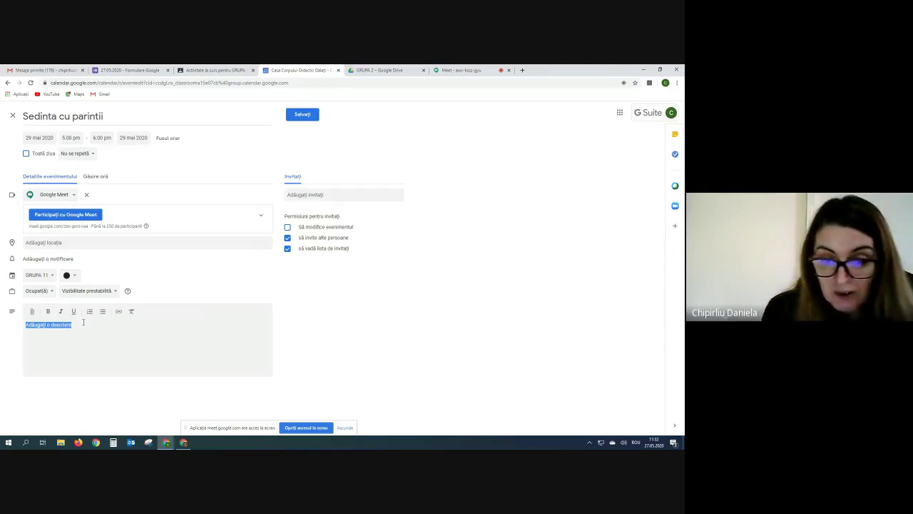
{"action": "left_click", "coordinate": [77, 325]}
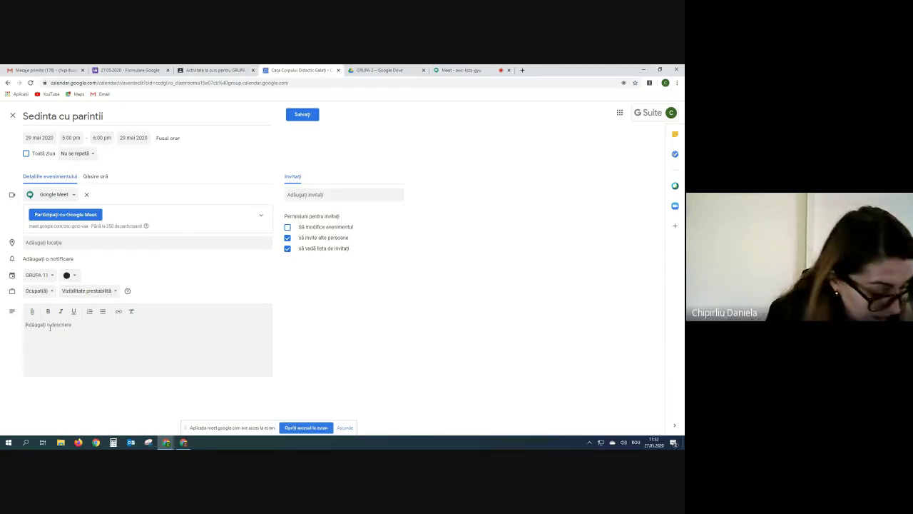
{"action": "type", "text": "Prezenta este obligatorie."}
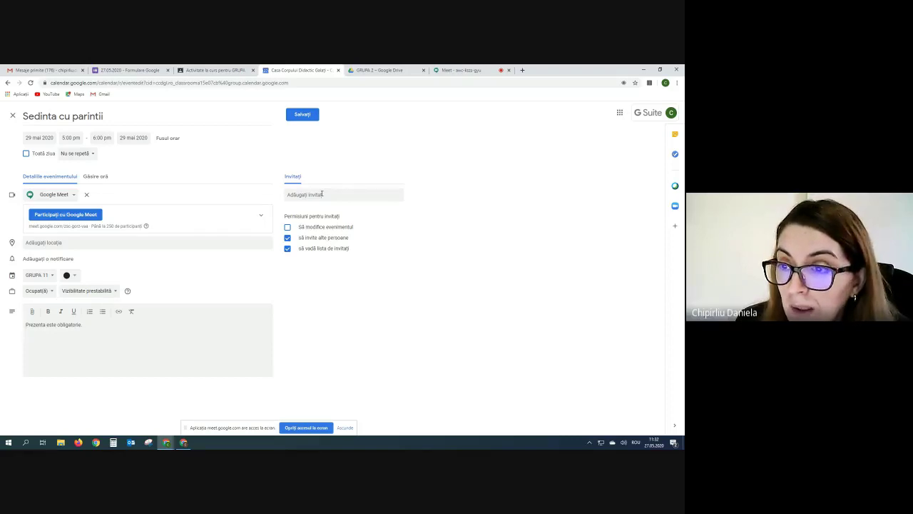
{"action": "left_click", "coordinate": [322, 193]}
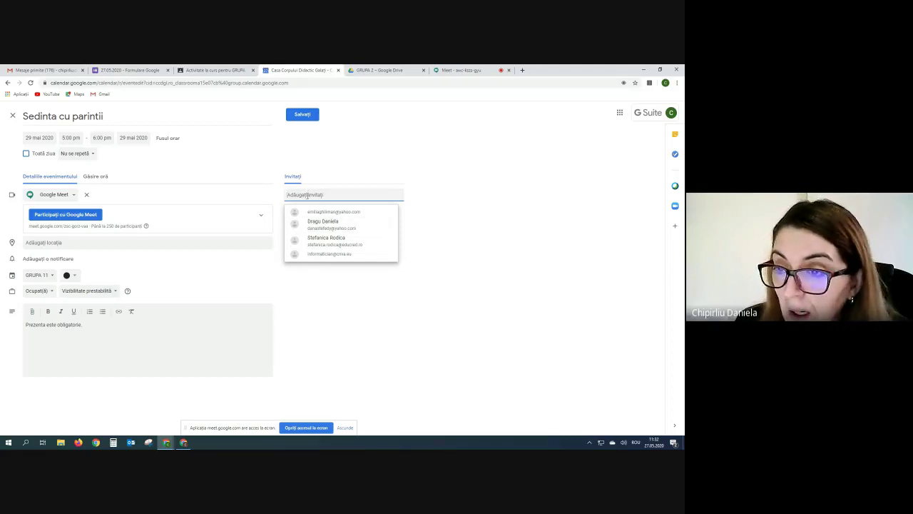
{"action": "left_click", "coordinate": [279, 270]}
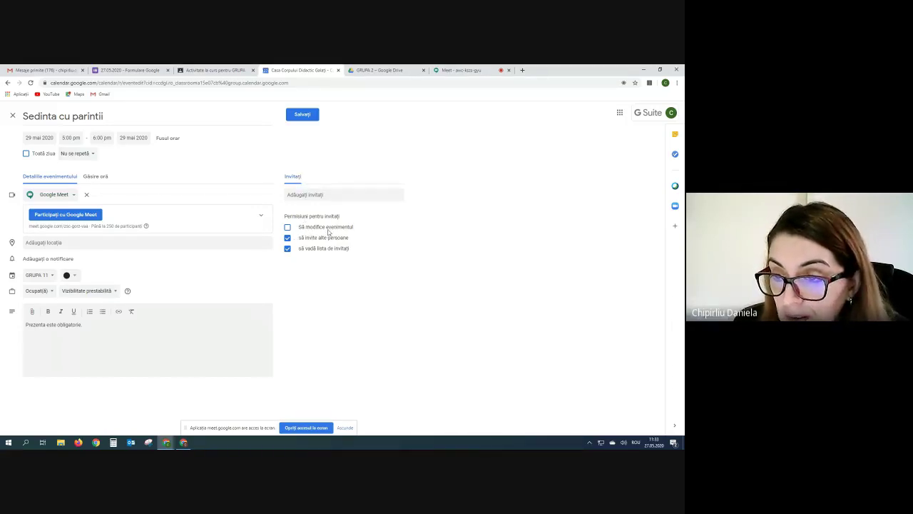
{"action": "left_click", "coordinate": [287, 239]}
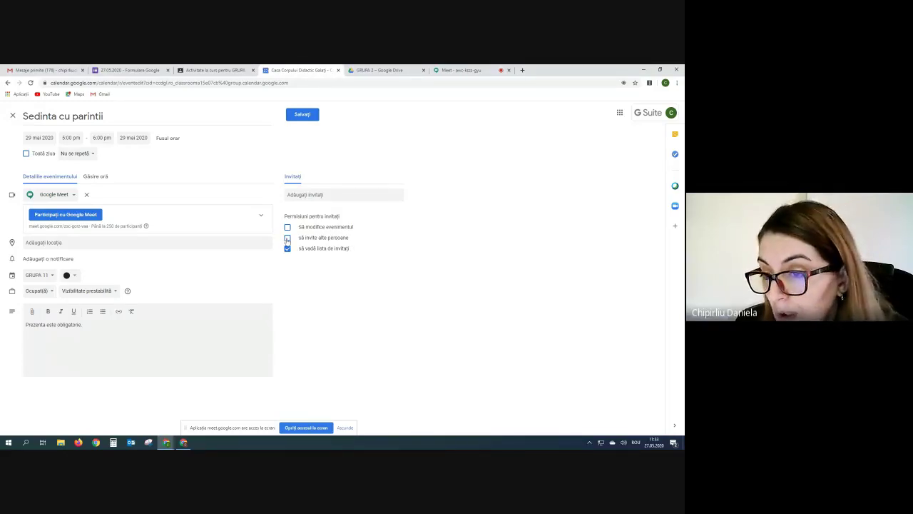
{"action": "left_click", "coordinate": [287, 238]}
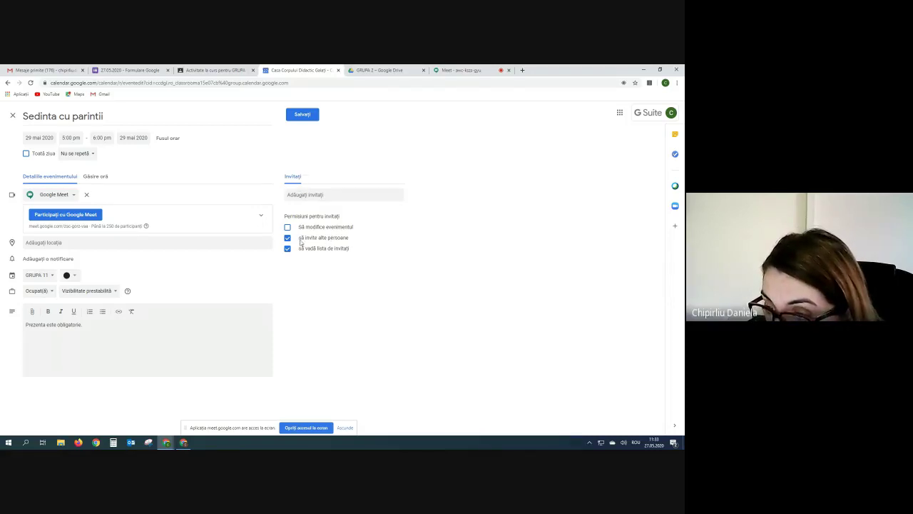
{"action": "left_click", "coordinate": [294, 194]}
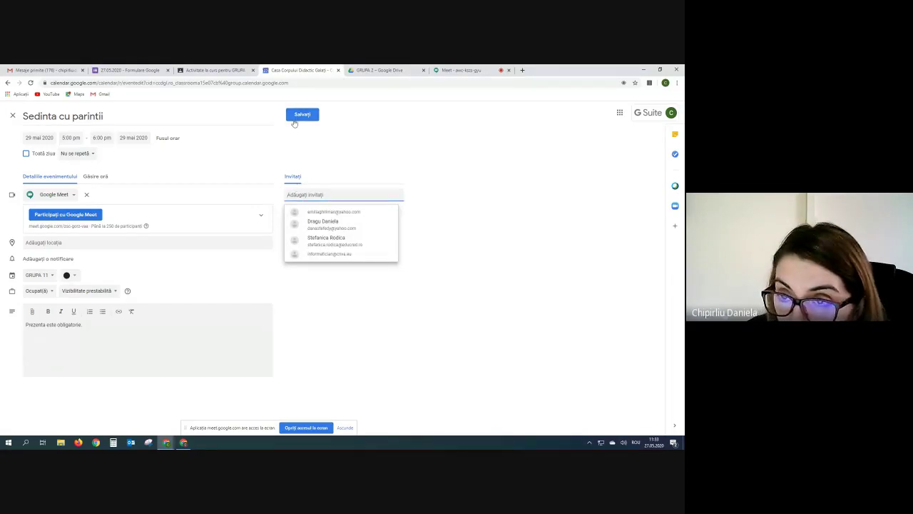
Save the Sedinta cu parintii event and view Friday 29 May to confirm it's at 5–6 pm.
{"action": "left_click", "coordinate": [299, 116]}
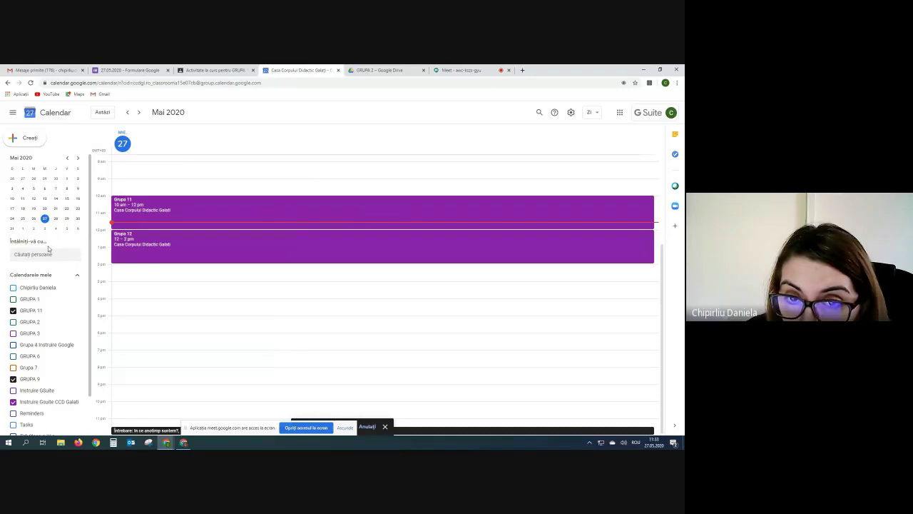
{"action": "left_click", "coordinate": [67, 218]}
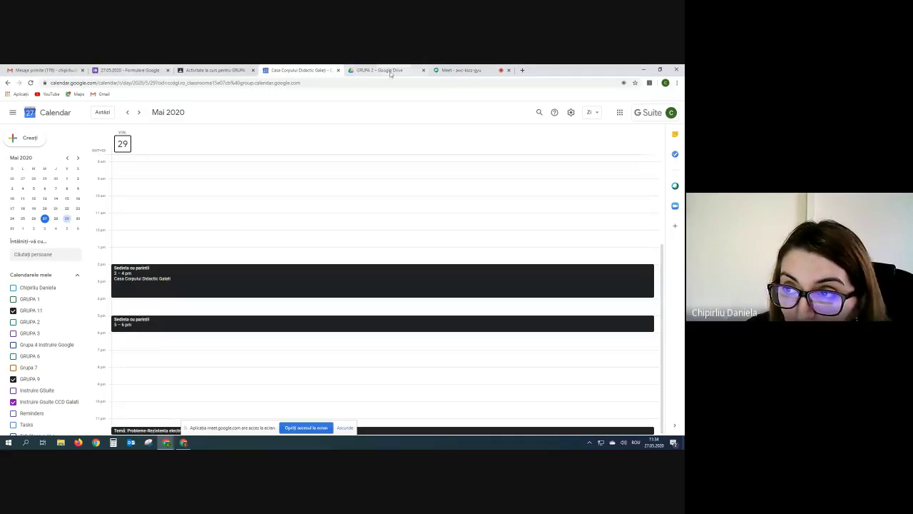
Switch back through the GRUPA 11 Classroom tab to the Google Meet call and its chat.
{"action": "left_click", "coordinate": [178, 71]}
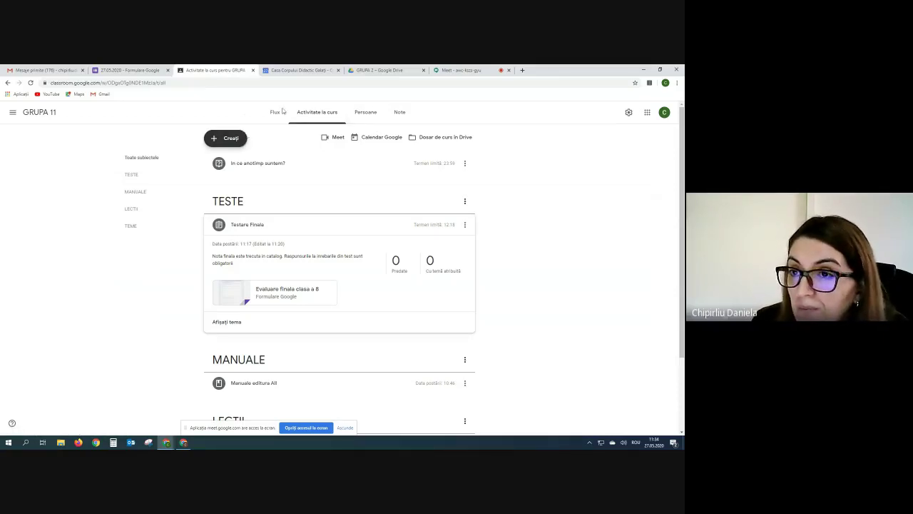
{"action": "left_click", "coordinate": [460, 70]}
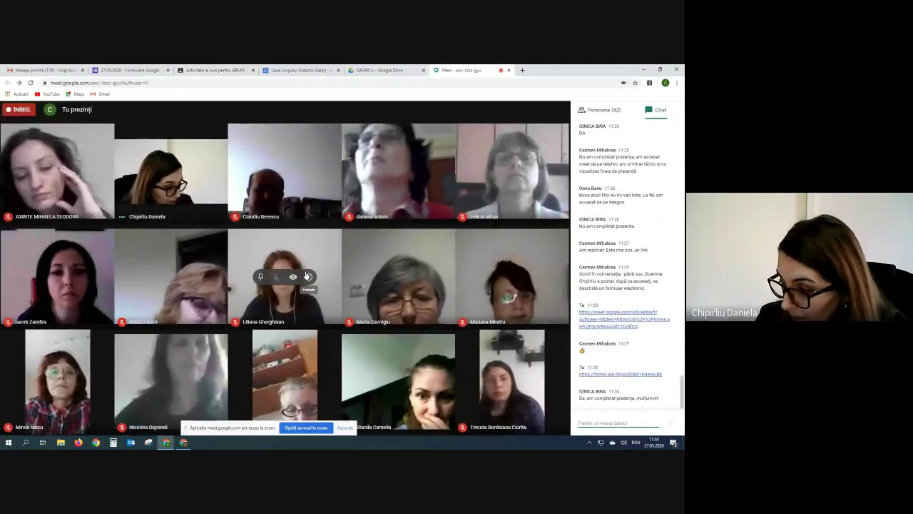